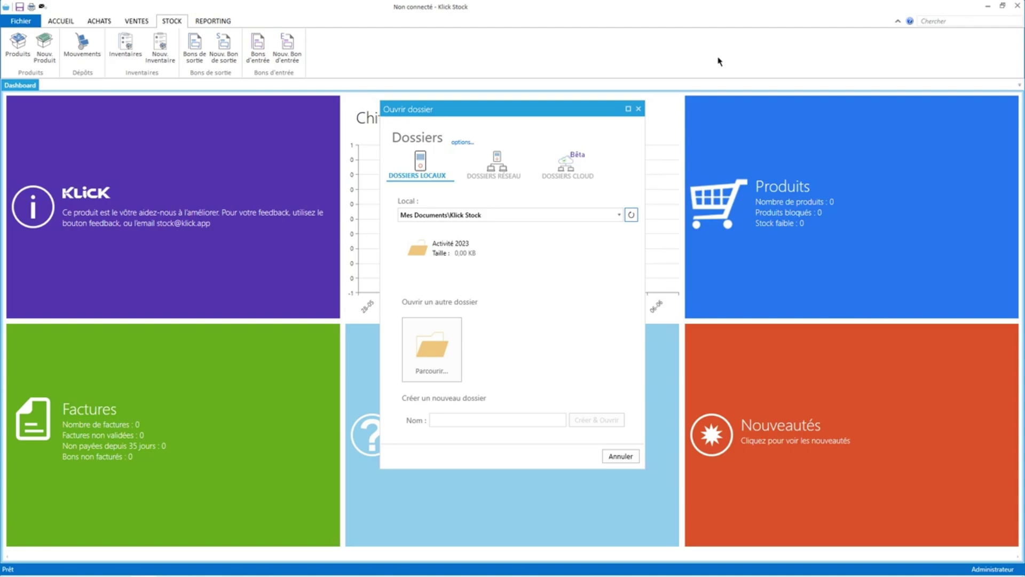
- Open the Activité 2023 folder and save its configuration with the country left as Algerie
left_click(473, 254)
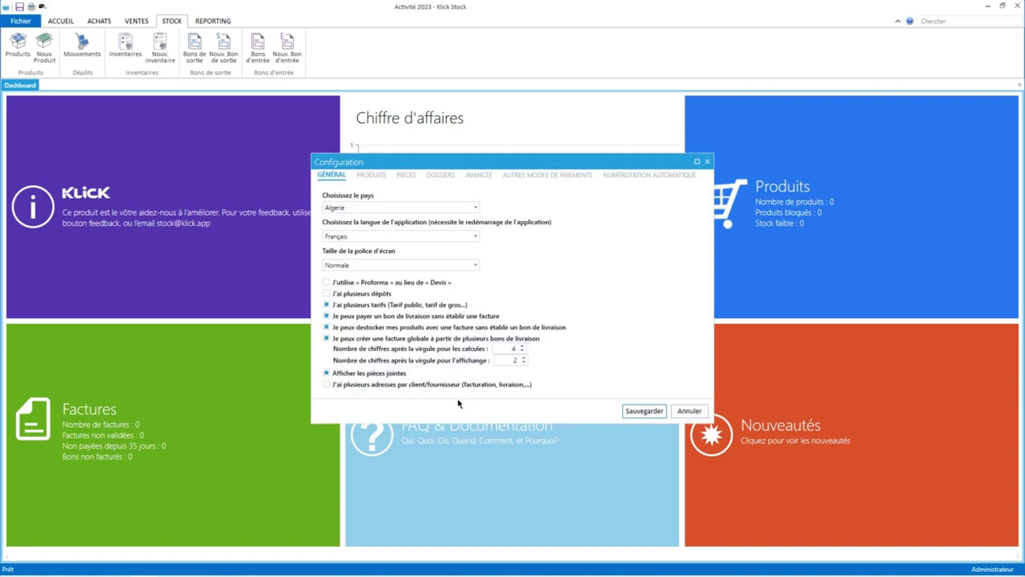
left_click(399, 208)
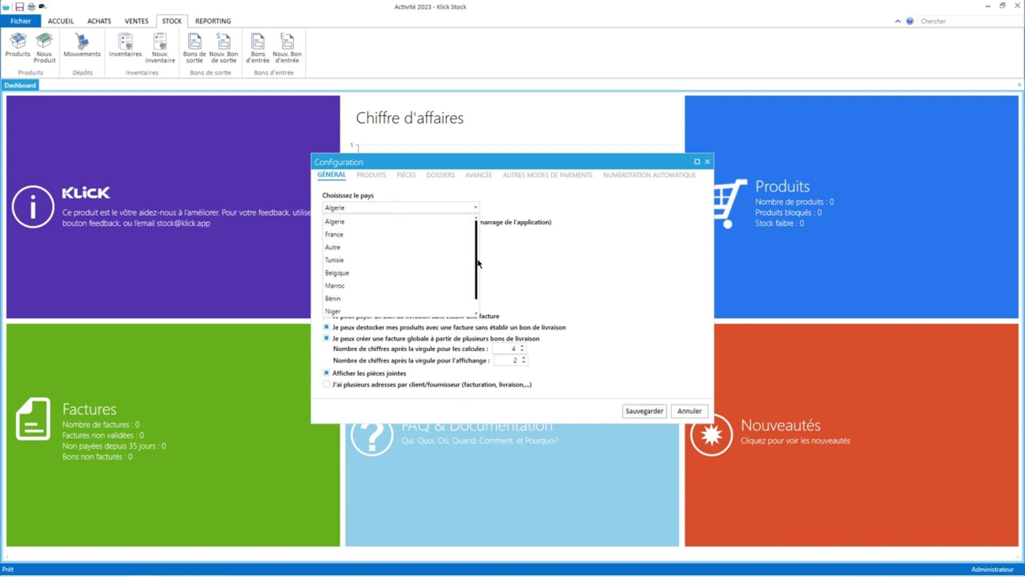
left_click(358, 248)
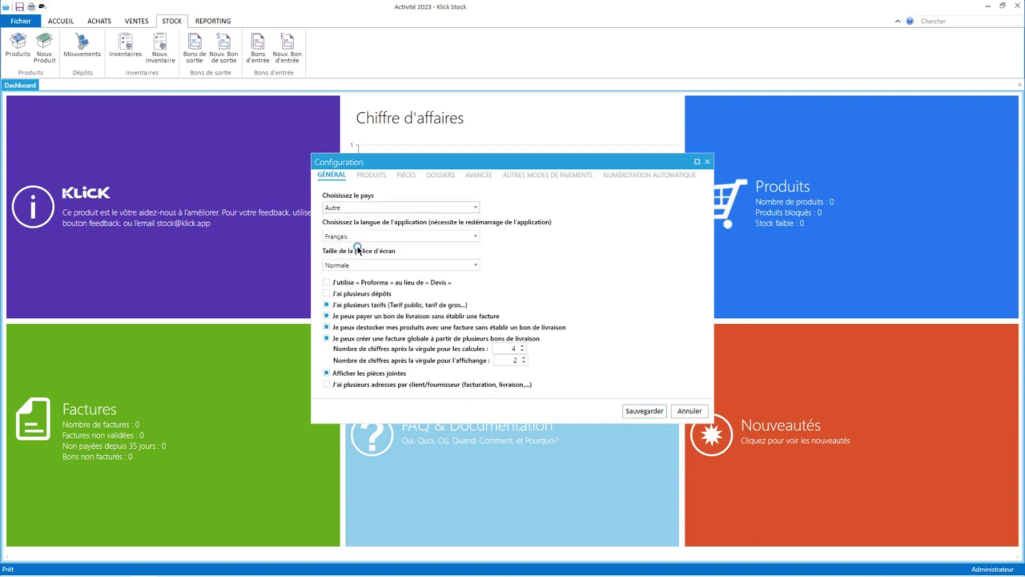
left_click(412, 208)
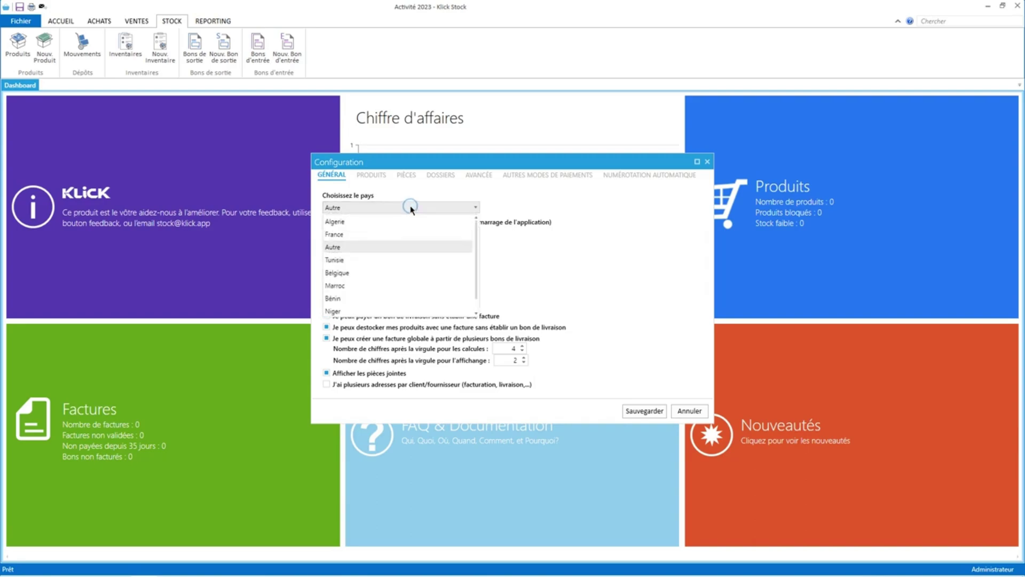
left_click(350, 222)
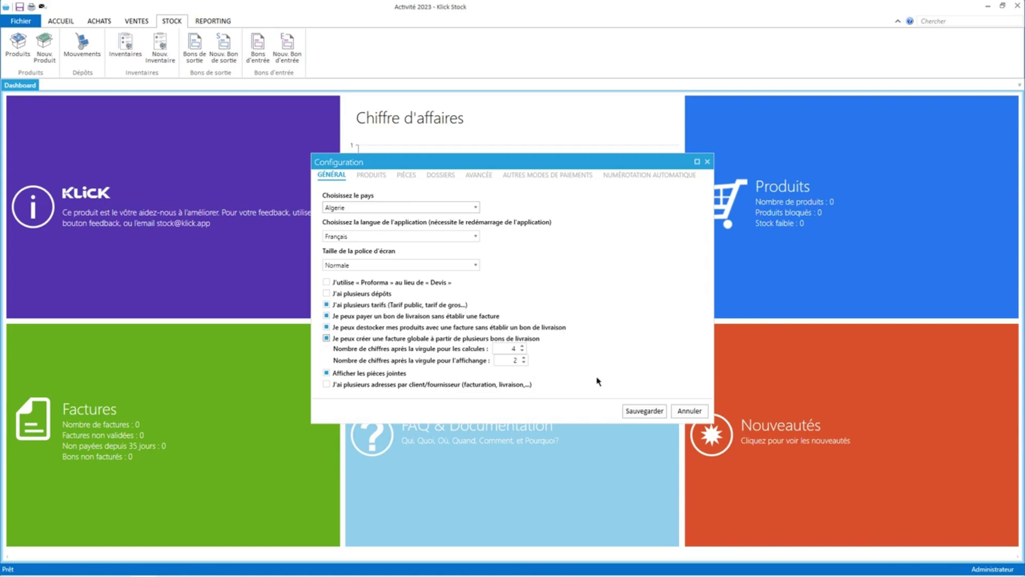
left_click(645, 410)
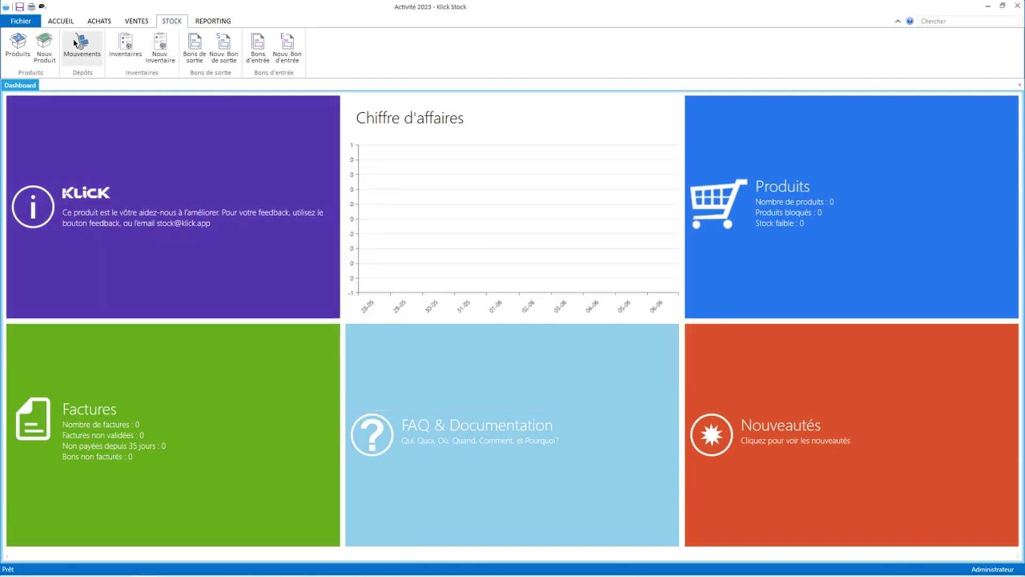
left_click(44, 44)
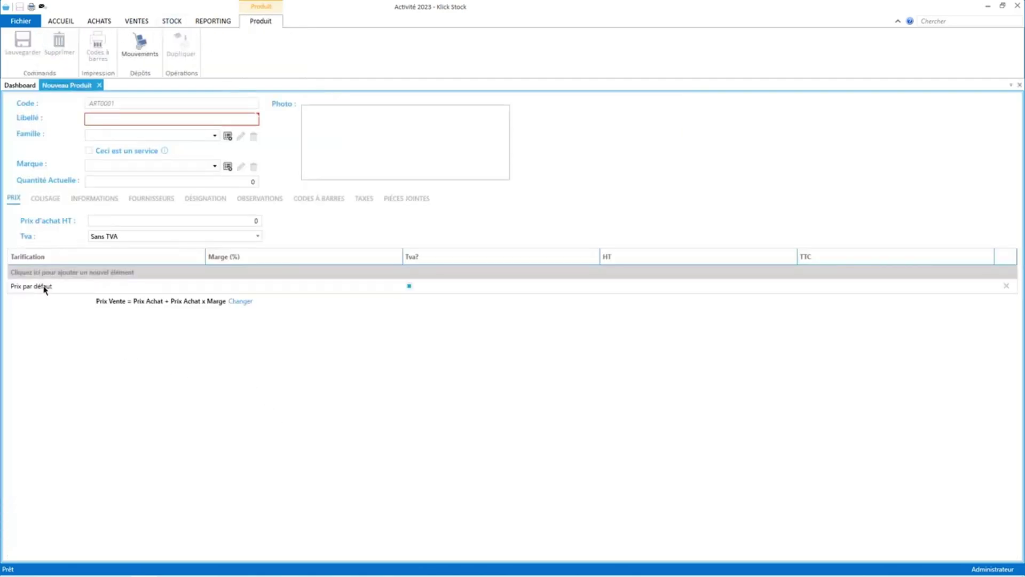
left_click(34, 273)
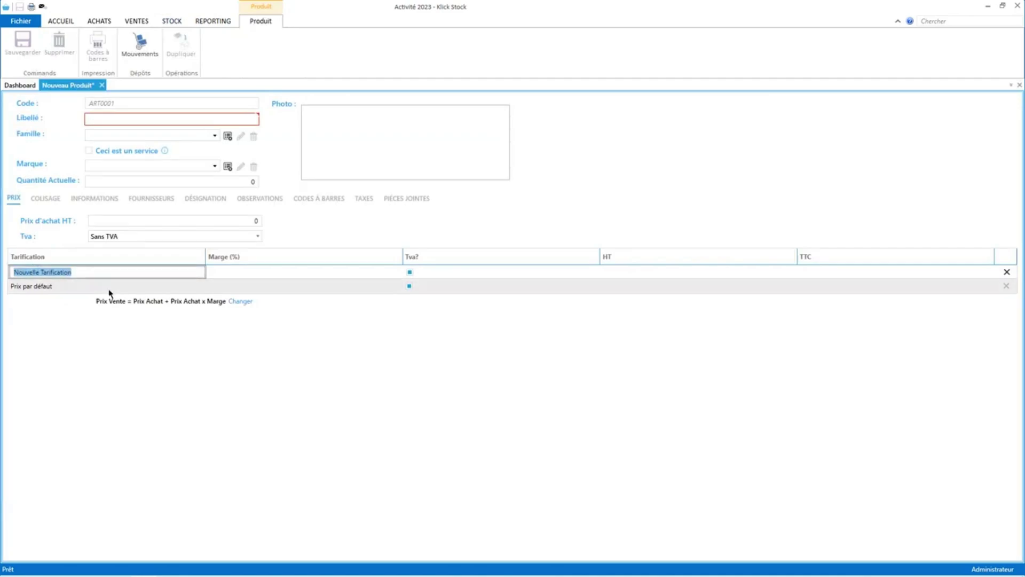
type("Tarrification Gro")
key("Escape")
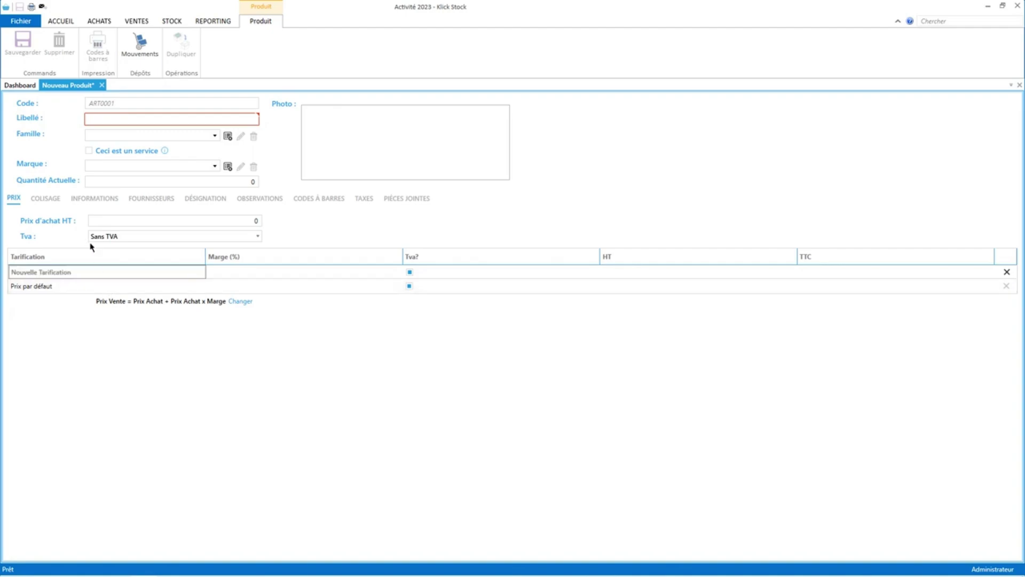
left_click(102, 85)
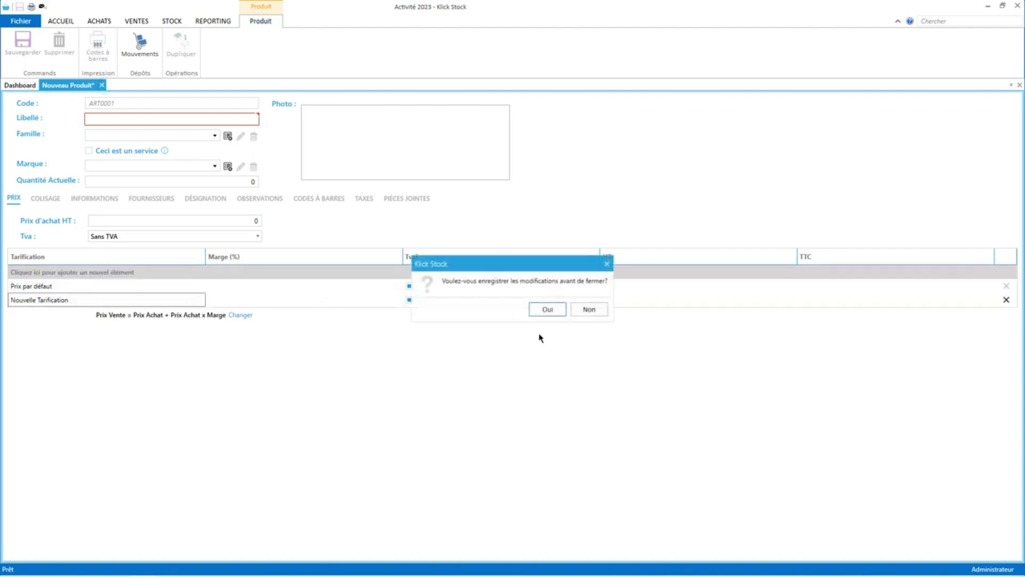
left_click(586, 309)
- Untick 'J'ai plusieurs tarifs' in Fichier > Configuration and save the configuration
left_click(20, 21)
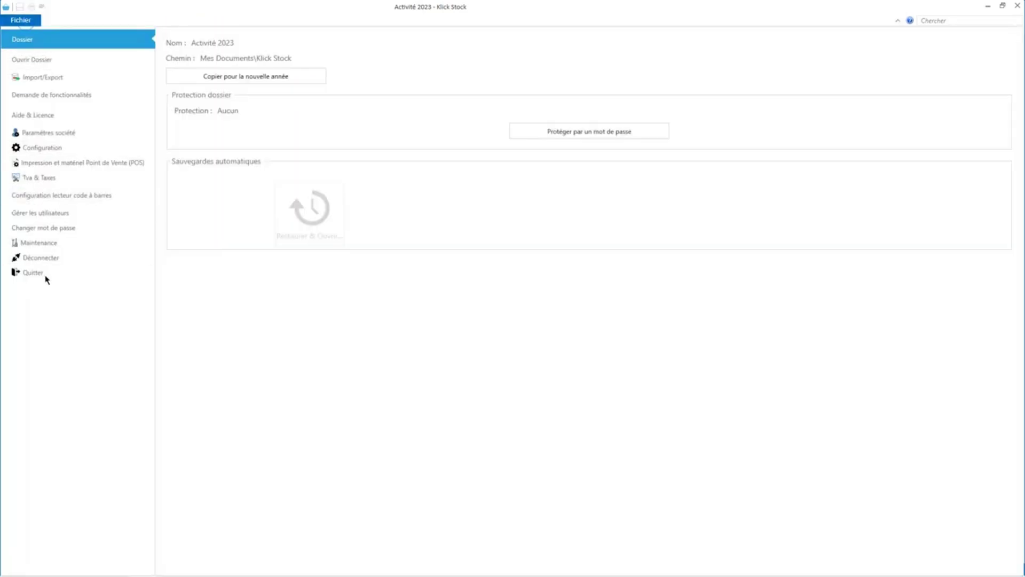
left_click(45, 146)
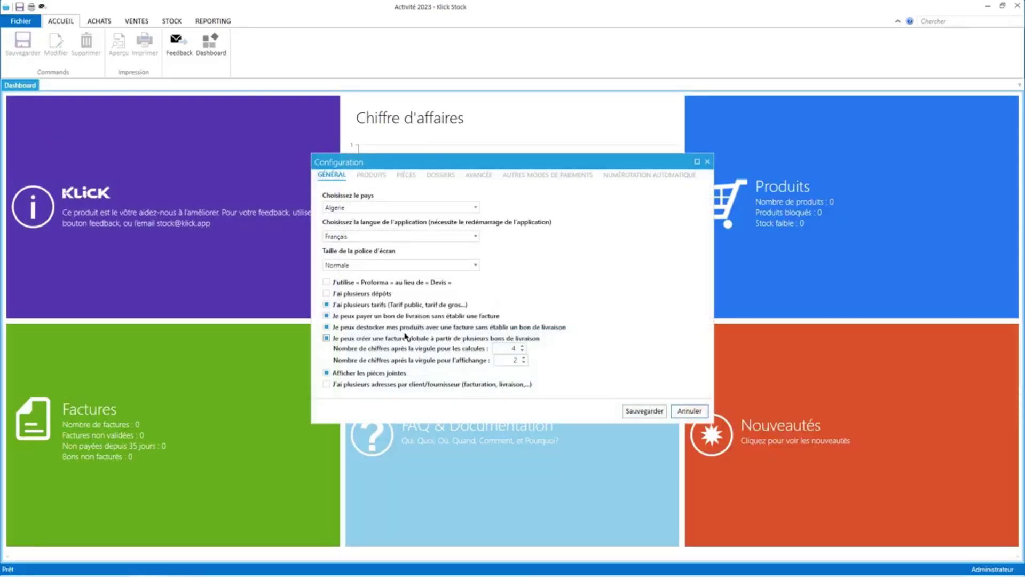
left_click(370, 305)
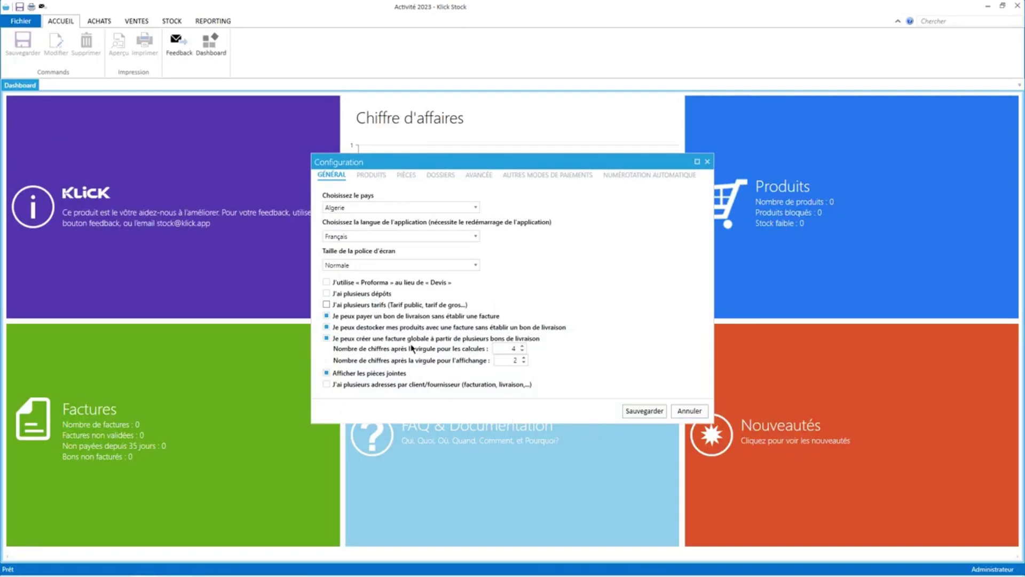
left_click(646, 416)
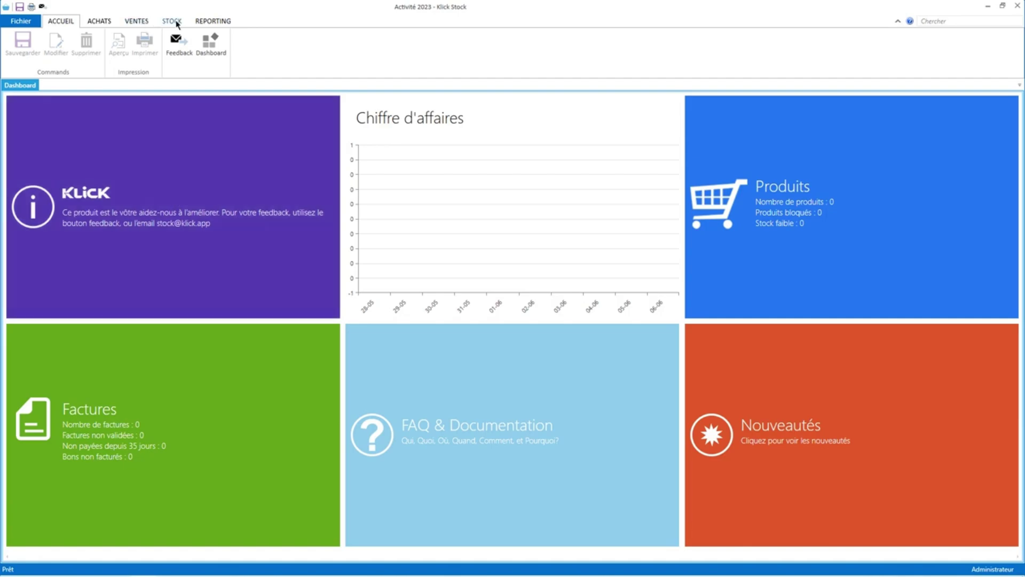
- Start a new product labelled 'Produit 1' in a newly created family 'Famille'
left_click(173, 21)
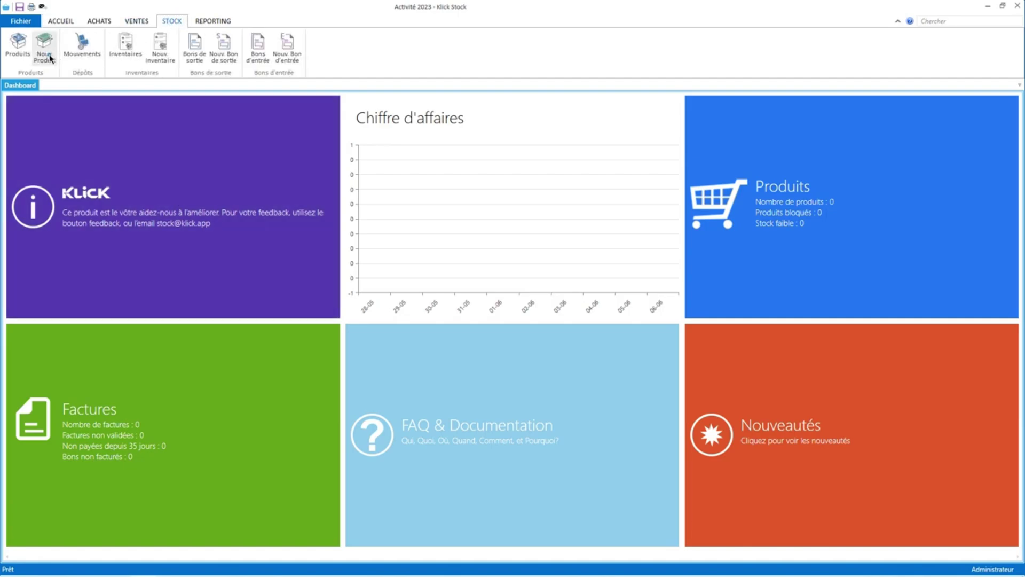
left_click(47, 56)
left_click(131, 116)
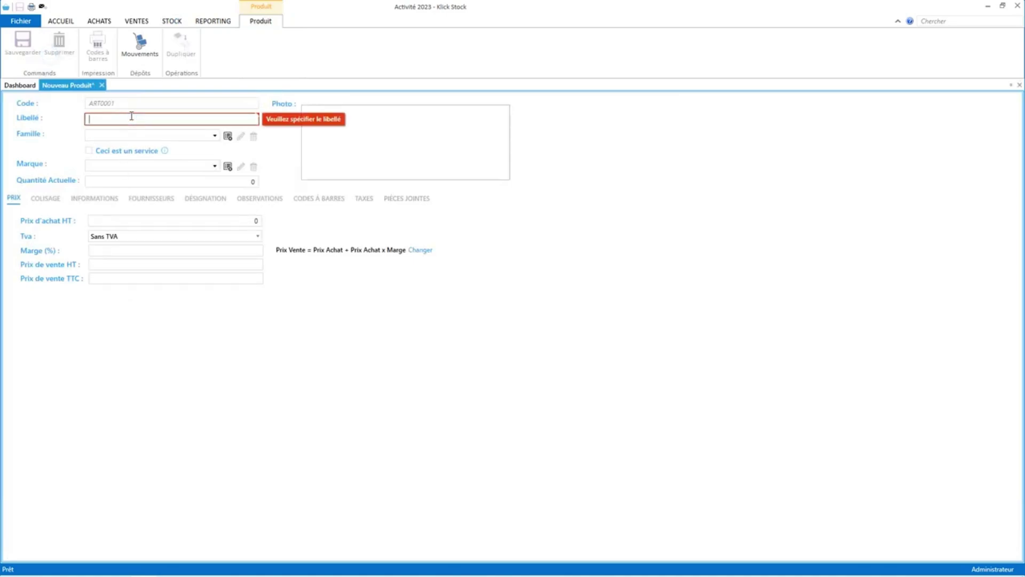
type("Produ")
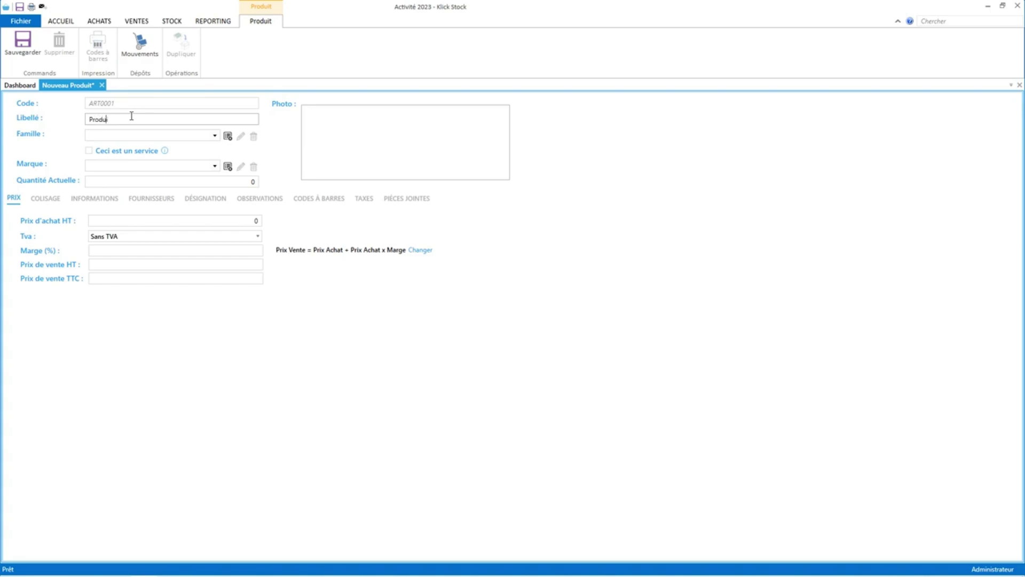
type("it 1")
left_click(229, 137)
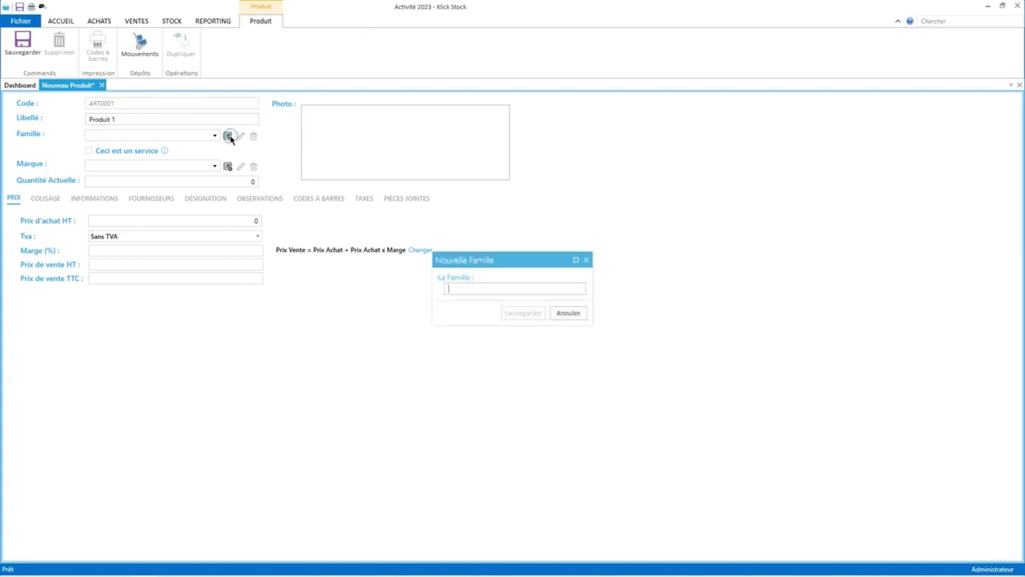
type("Famille")
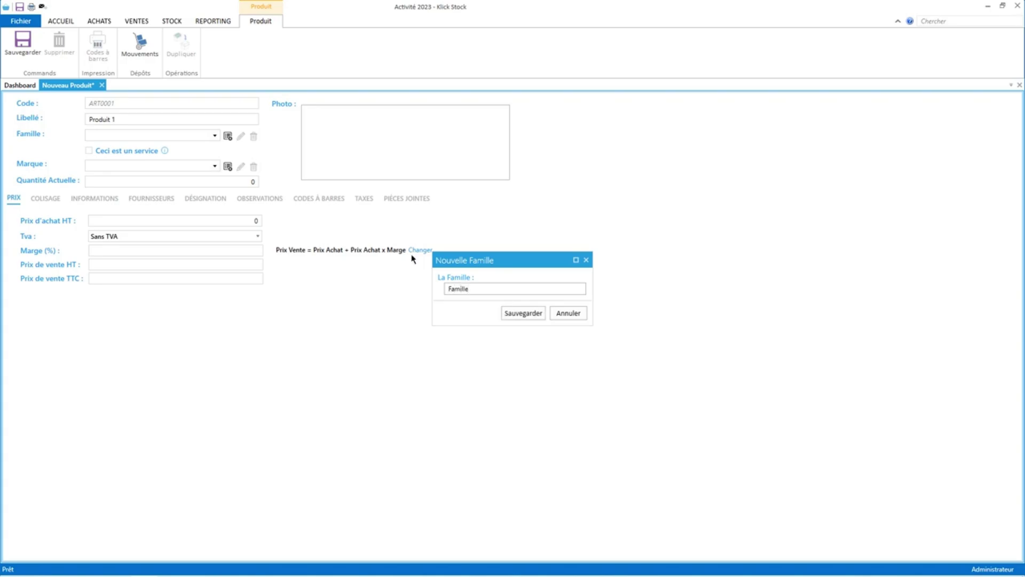
left_click(516, 315)
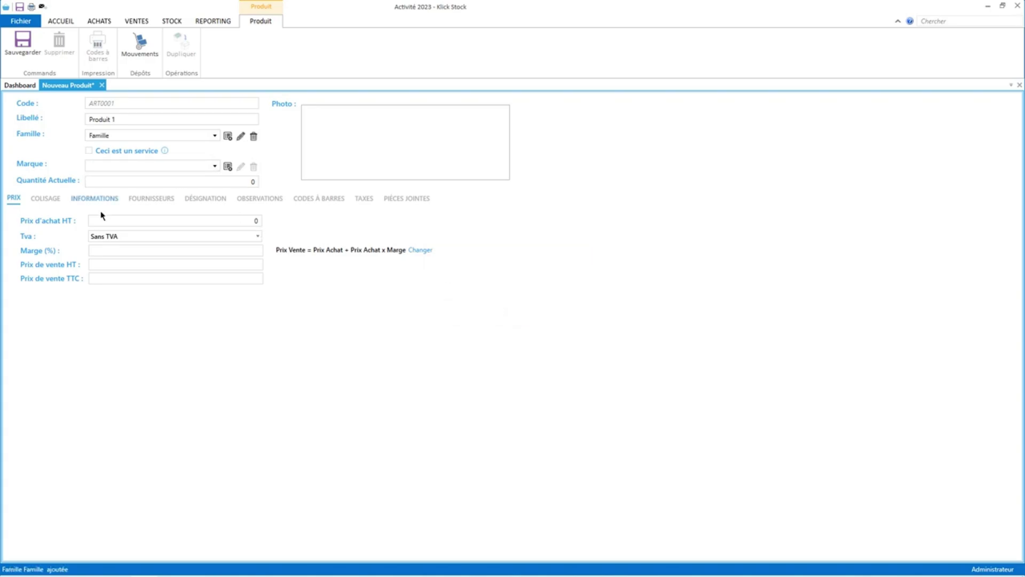
- Set quantity 120, purchase price 100, VAT 19%, sale price 200 and margin 50%
left_click(196, 219)
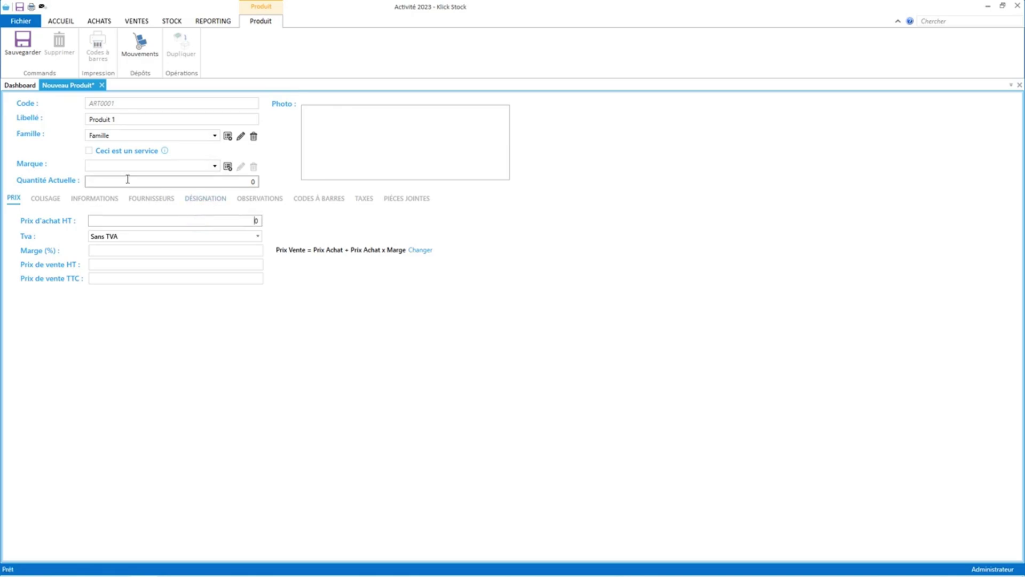
left_click(215, 179)
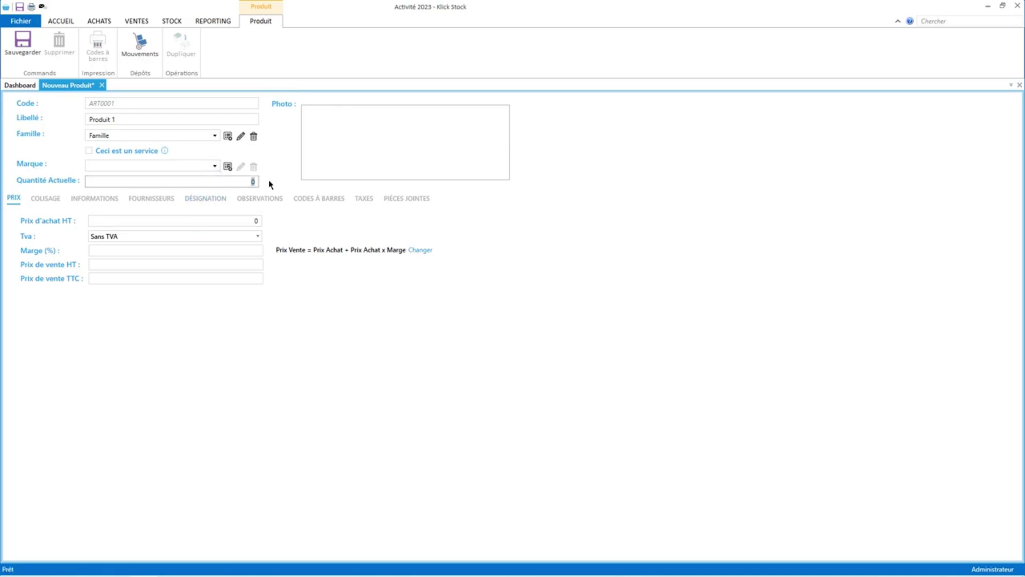
type("120")
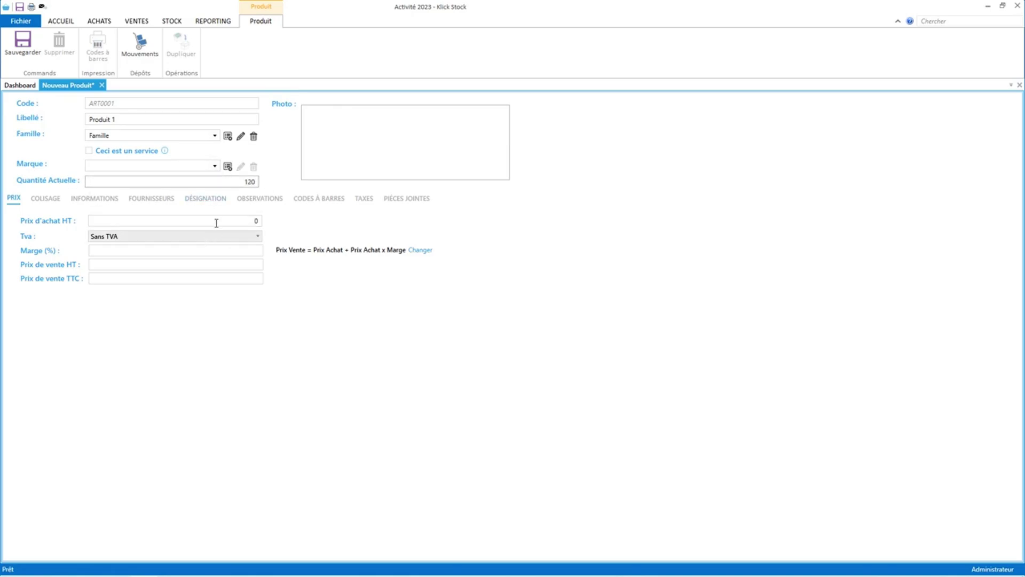
left_click(219, 221)
type("100")
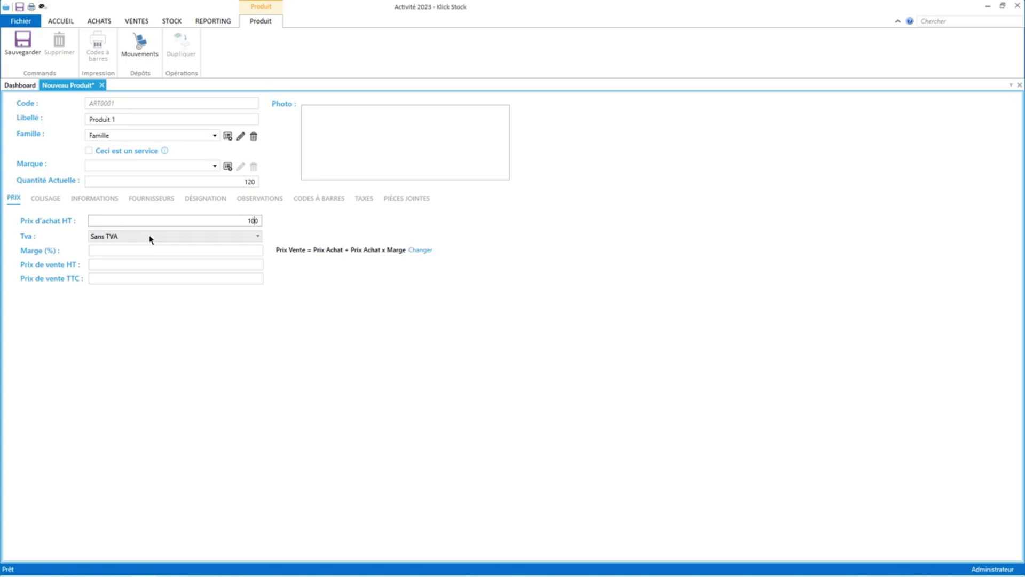
left_click(147, 239)
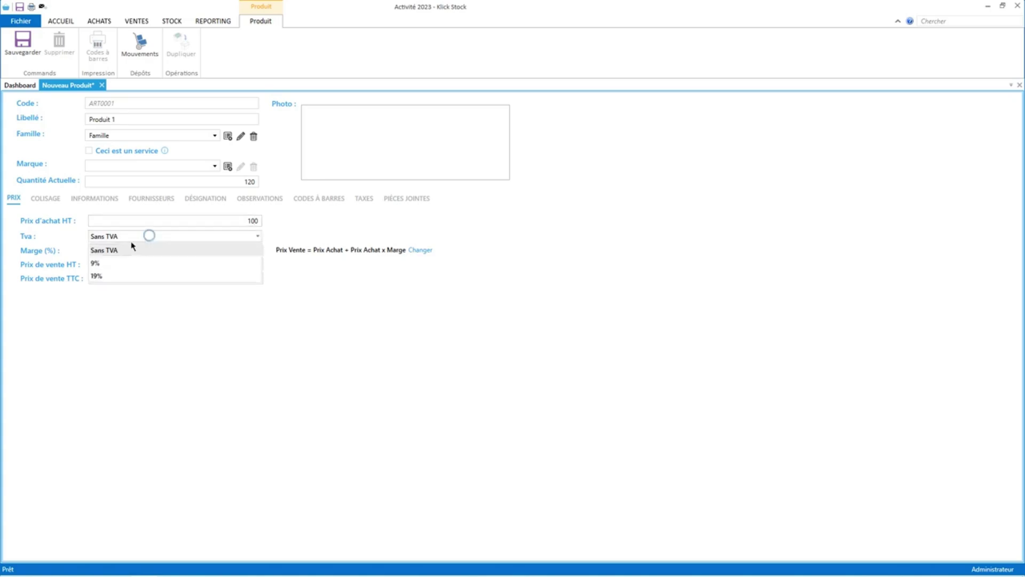
left_click(122, 276)
left_click(147, 267)
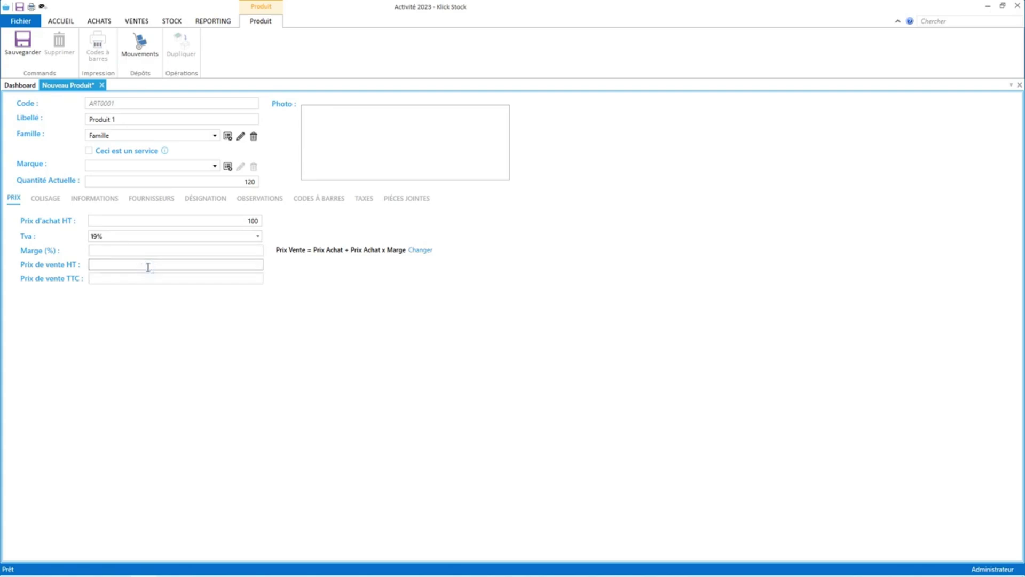
type("200")
left_click(213, 251)
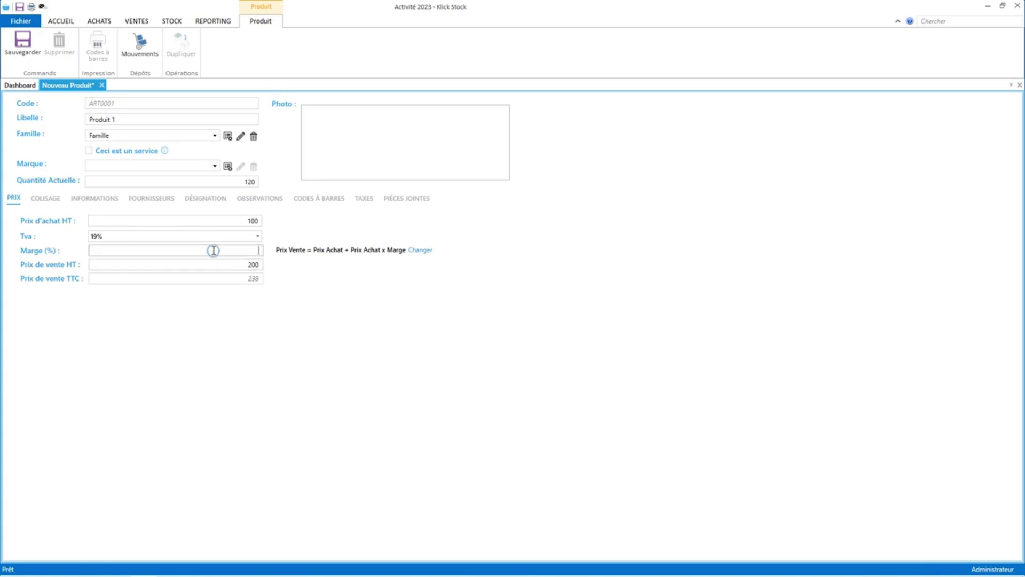
type("50")
- Attach image 3, the yellow sweater from Images/produits, as the product photo
left_click(489, 174)
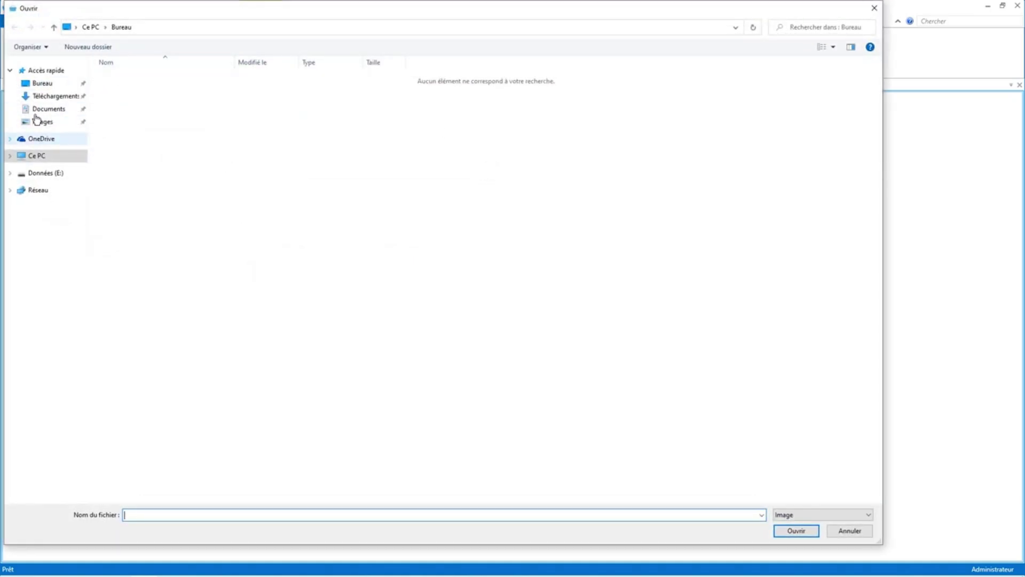
left_click(45, 110)
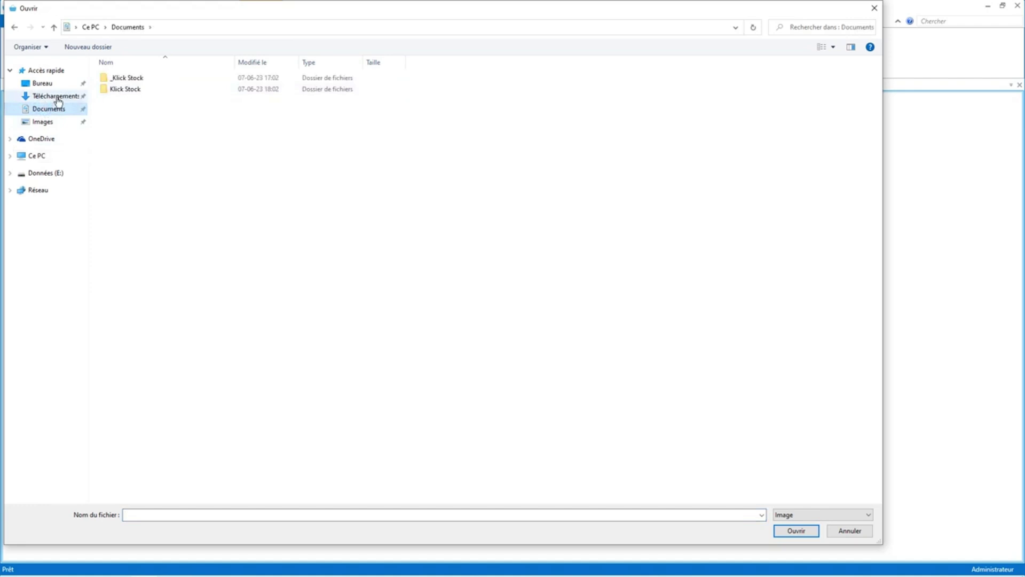
left_click(42, 122)
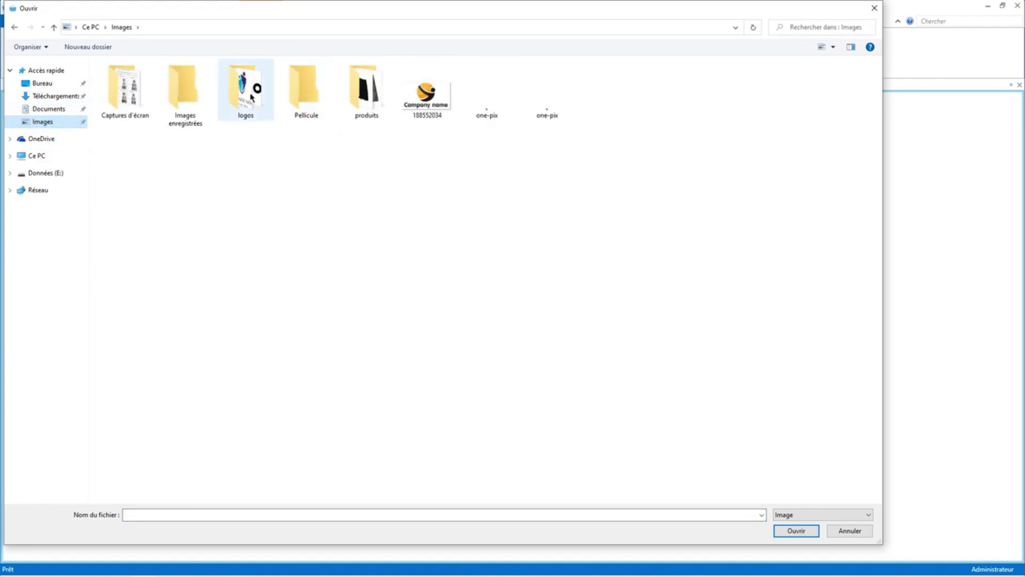
double_click(375, 97)
left_click(248, 91)
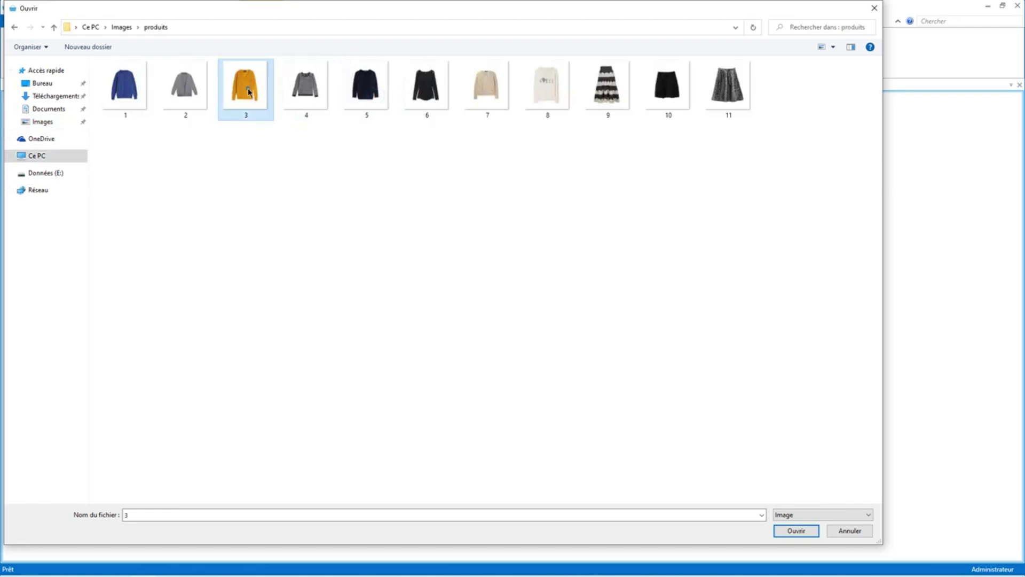
double_click(249, 91)
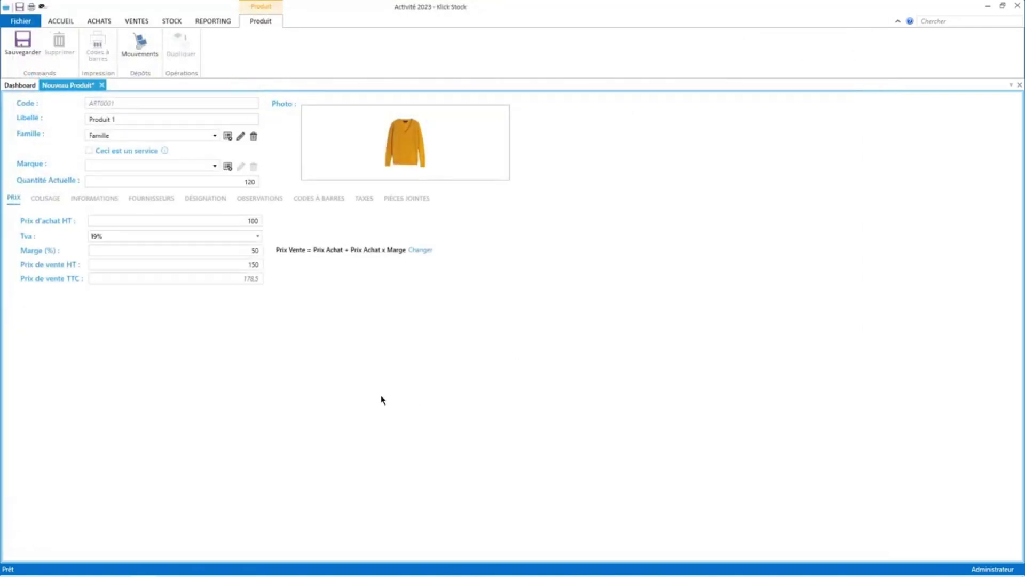
- Save the product as Produit 1 (ART0001) and close its form
left_click(22, 47)
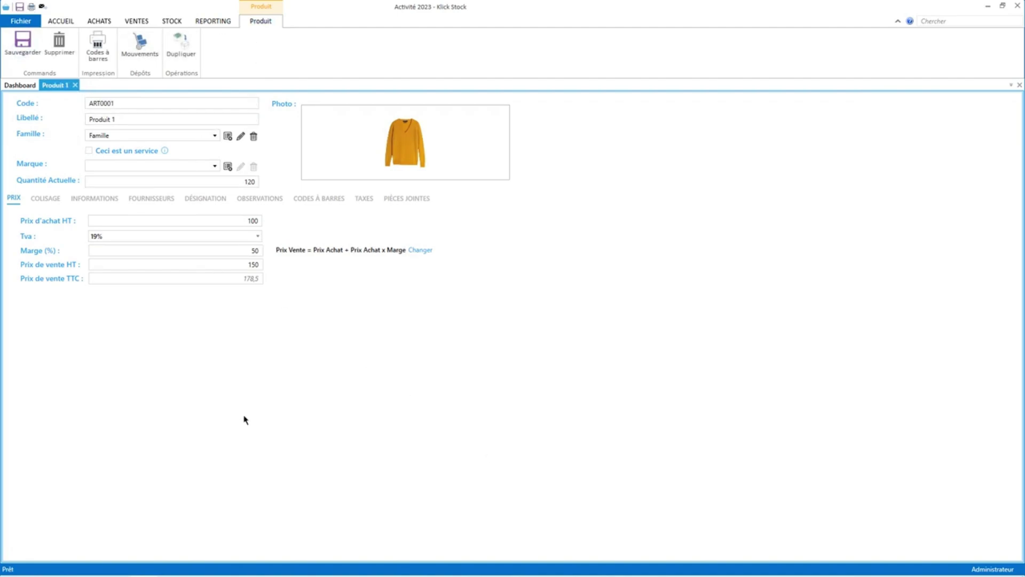
left_click(76, 85)
left_click(171, 21)
- Open a blank new product form (ART0002) and close it without saving
left_click(43, 43)
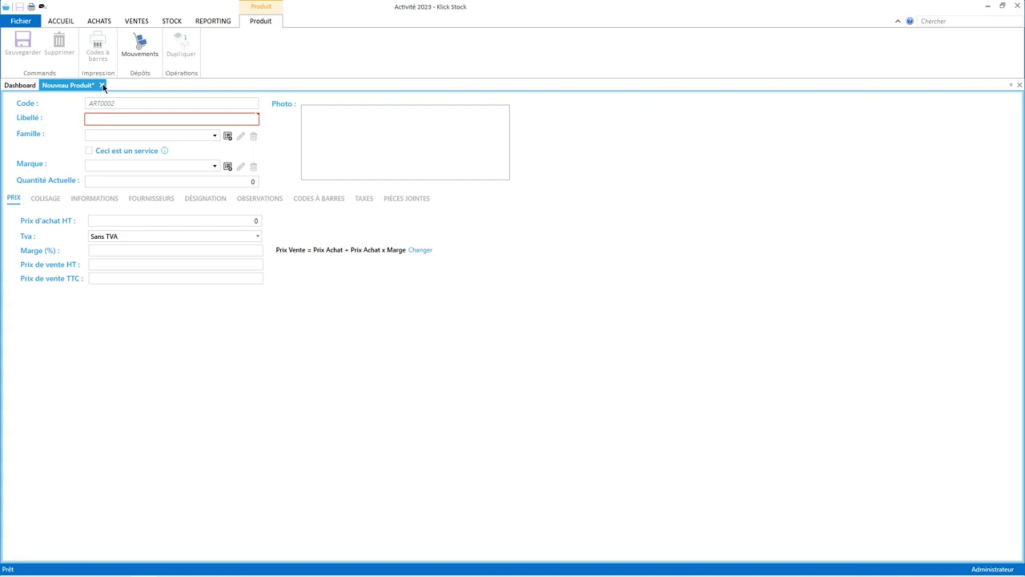
left_click(103, 85)
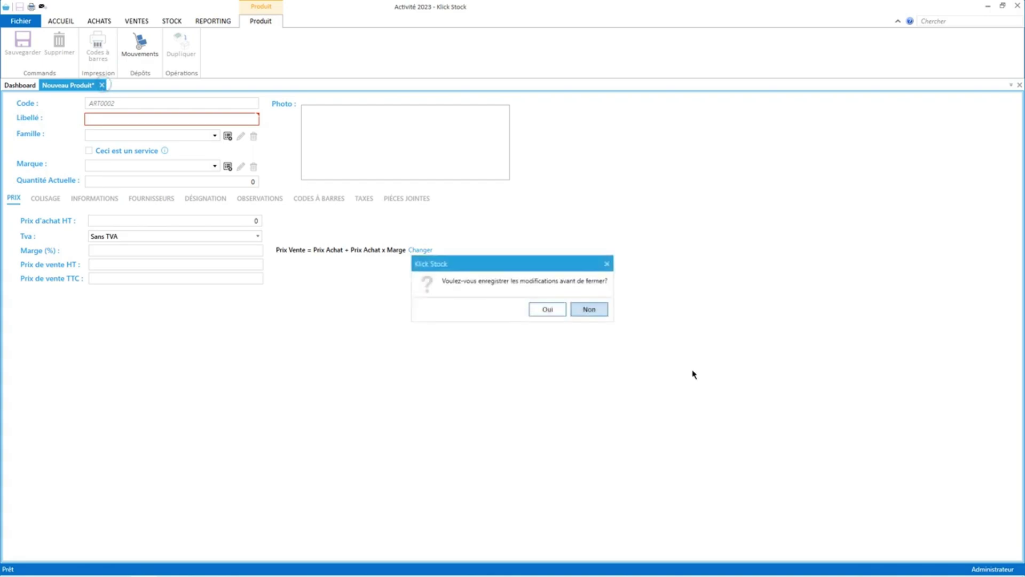
left_click(552, 309)
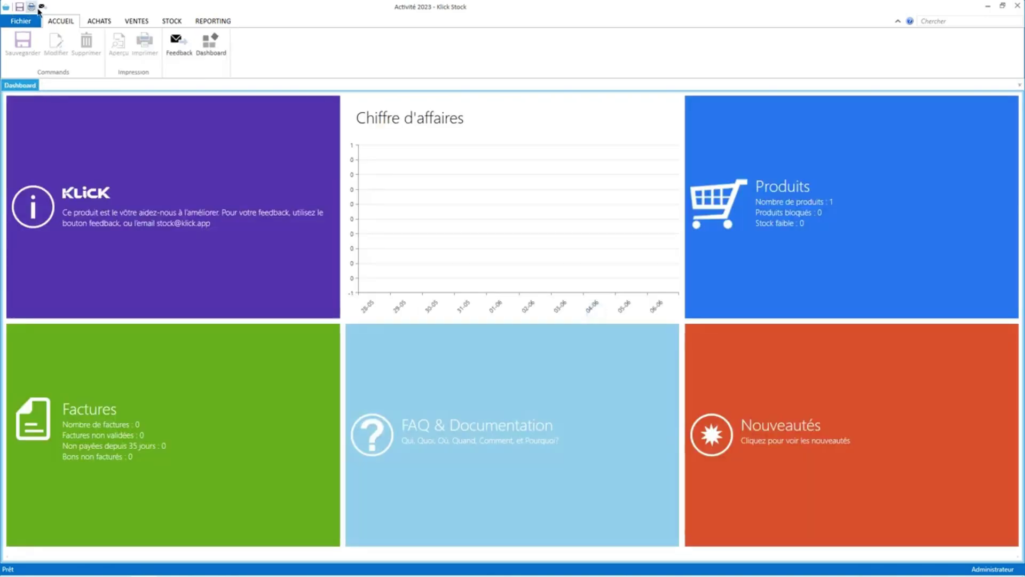
- Tick 'Démarrer automatiquement un nouveau produit après la sauvegarde' under PRODUITS and save
left_click(20, 21)
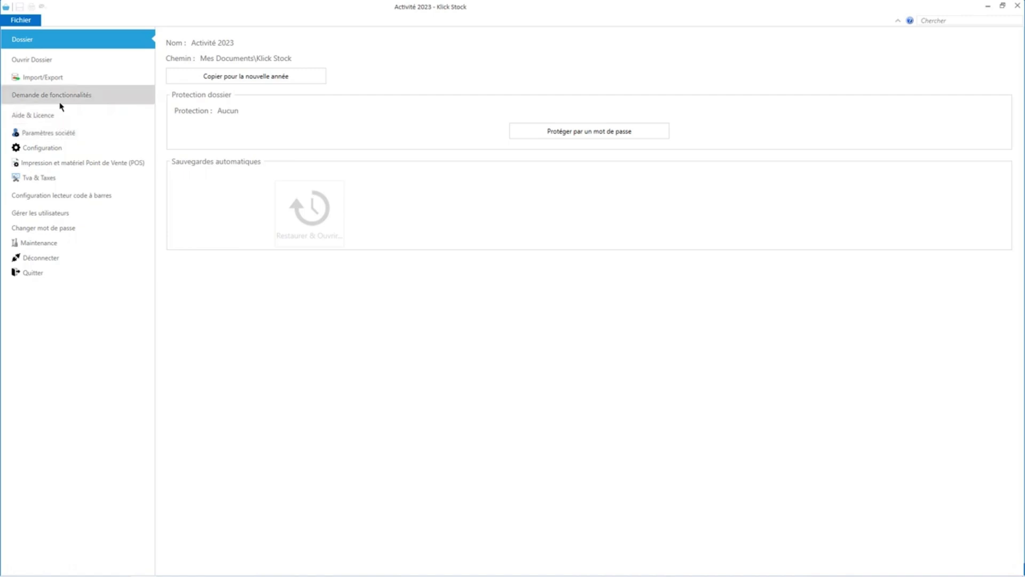
left_click(58, 149)
left_click(371, 175)
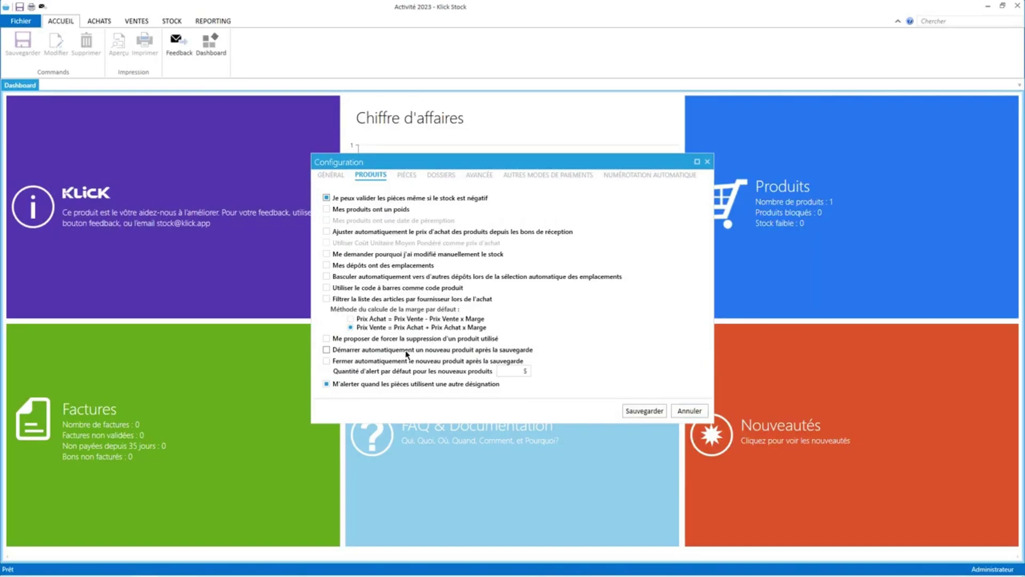
left_click(406, 350)
left_click(646, 411)
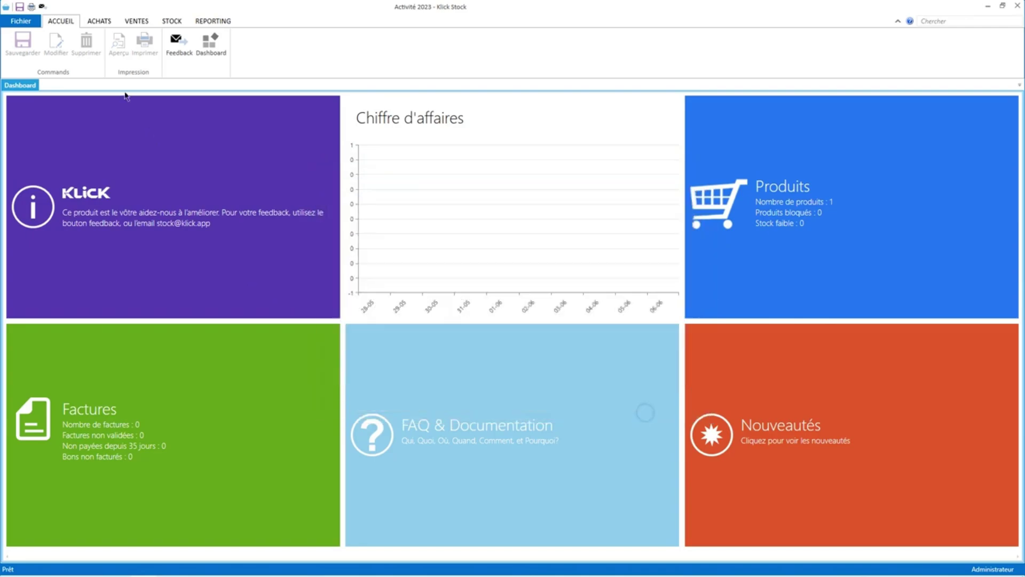
- Open a blank new product form and close it again
left_click(172, 22)
left_click(44, 44)
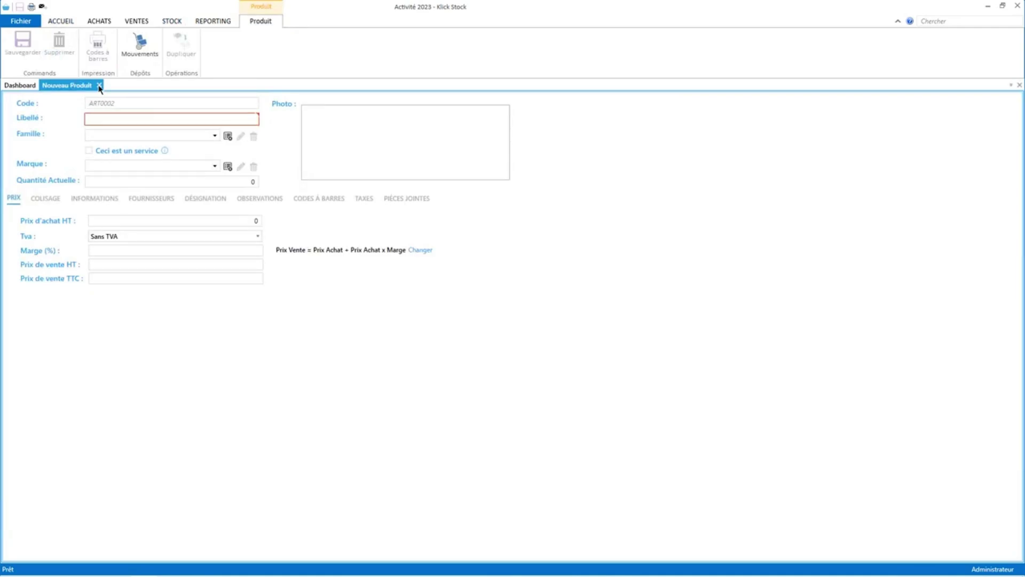
left_click(99, 85)
left_click(21, 21)
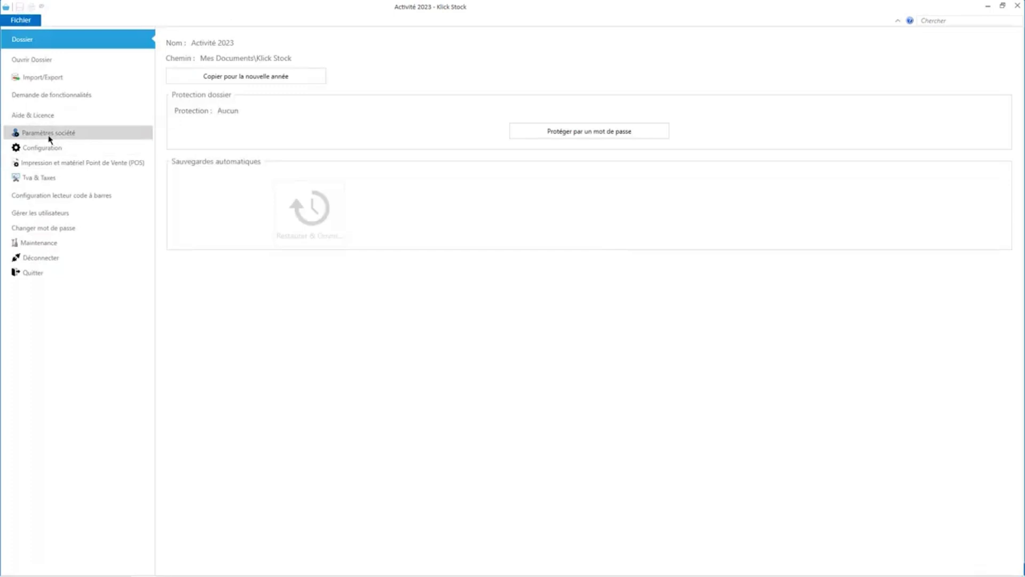
- Mark the 19% row as Par défaut in Tva & Taxes, save, and close the settings
left_click(46, 179)
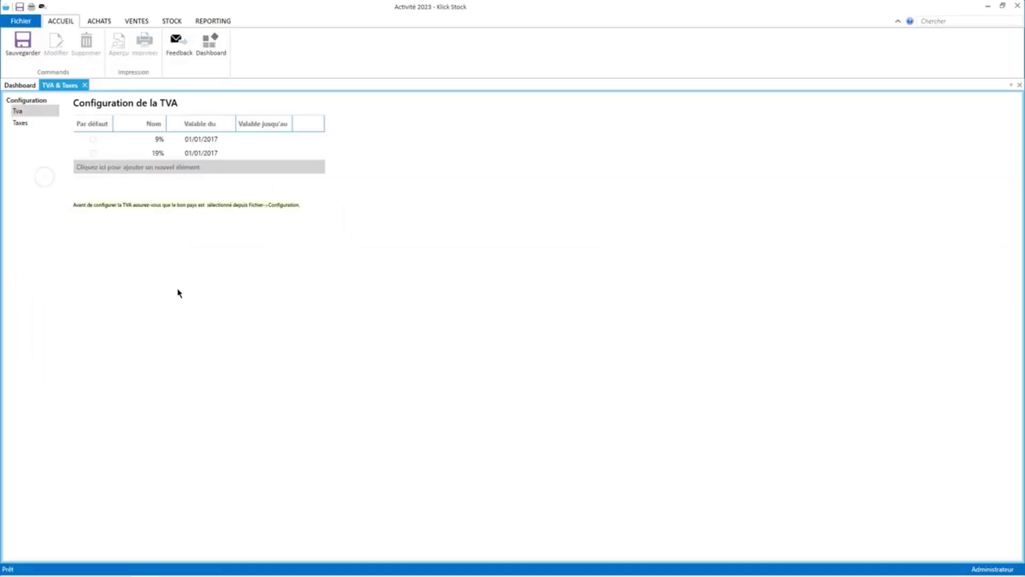
left_click(93, 153)
left_click(24, 46)
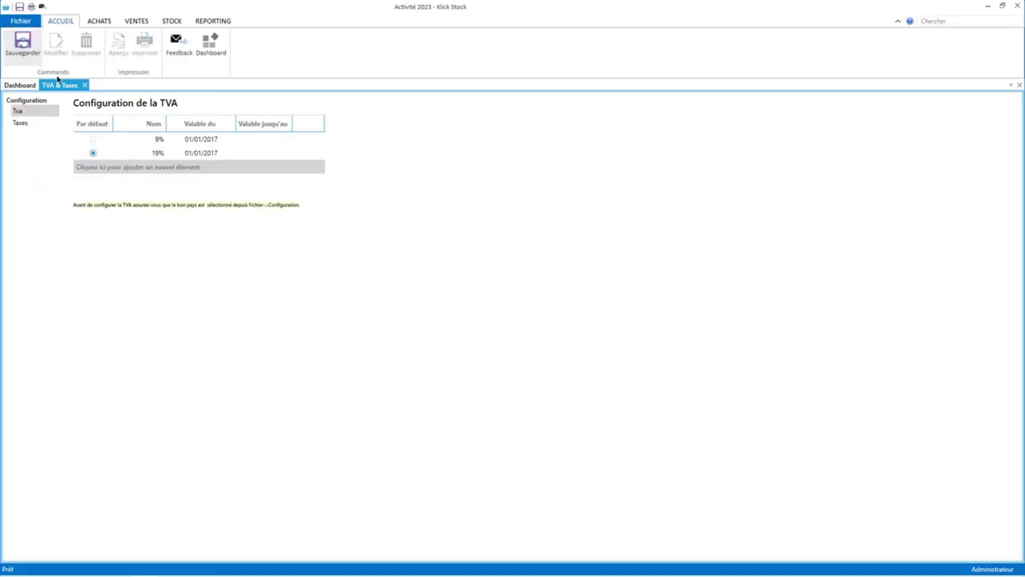
left_click(88, 85)
left_click(171, 21)
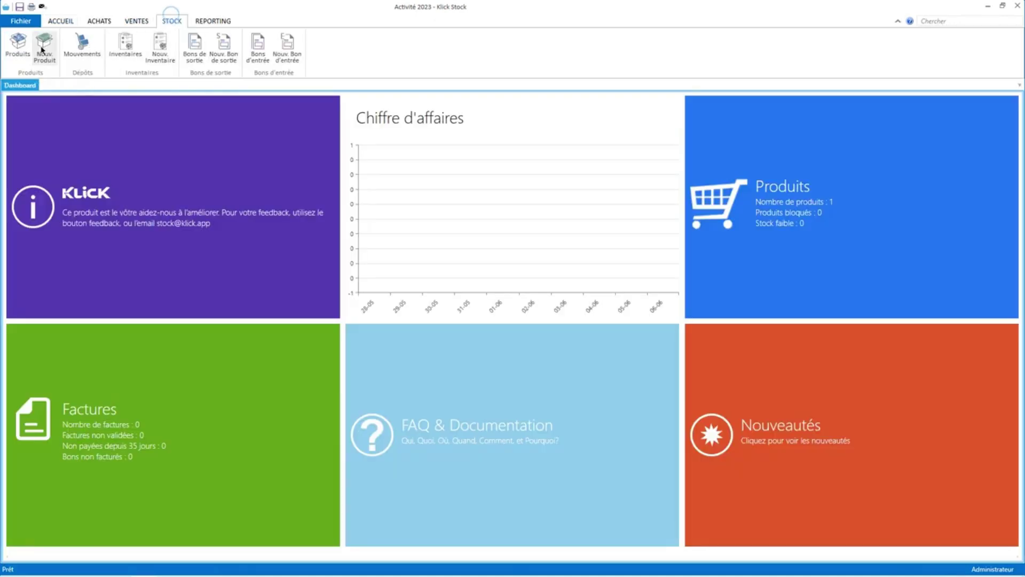
- Create Produit 2 with a purchase price of 20 and save it
left_click(45, 44)
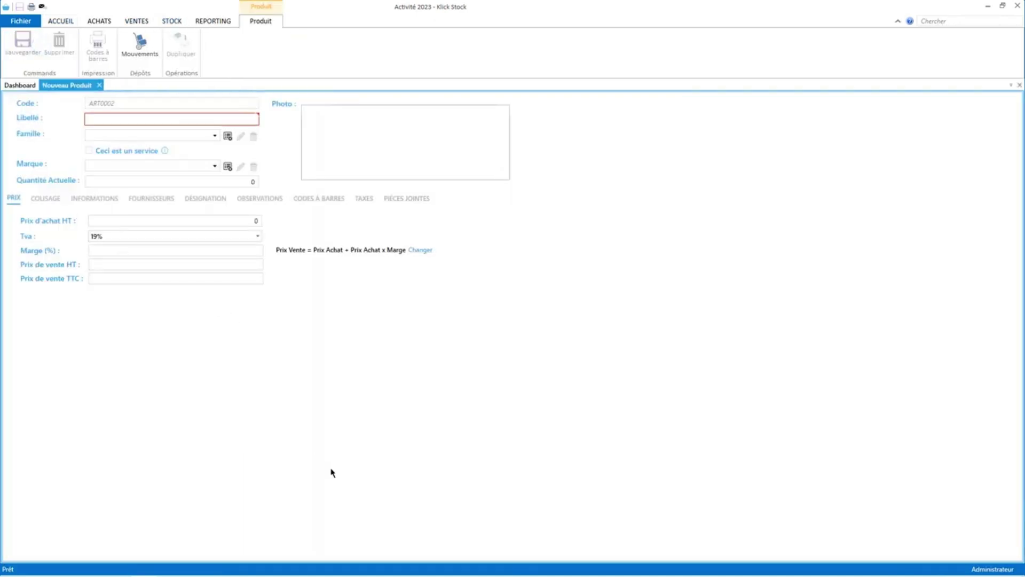
left_click(204, 118)
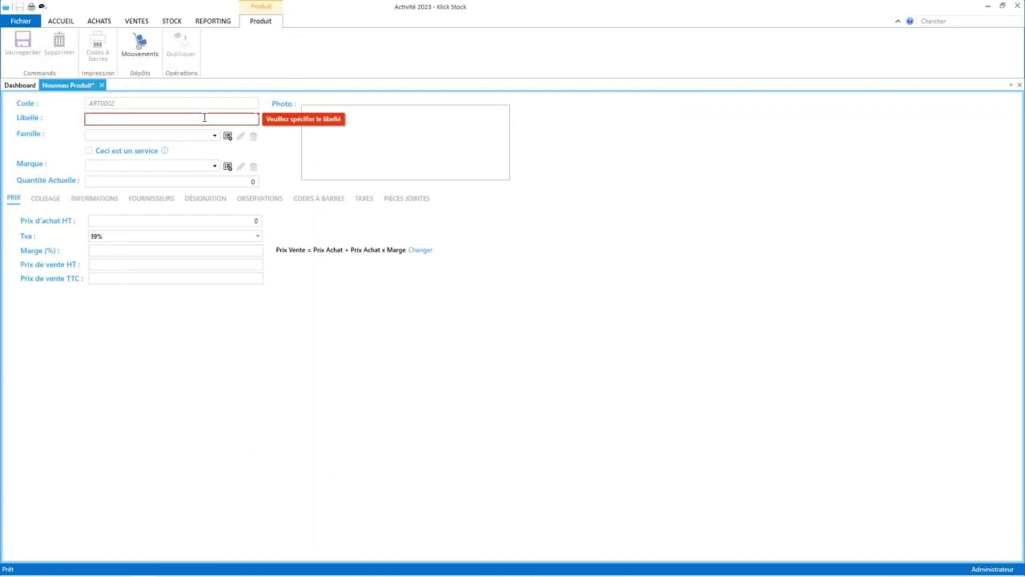
type("Produit 2")
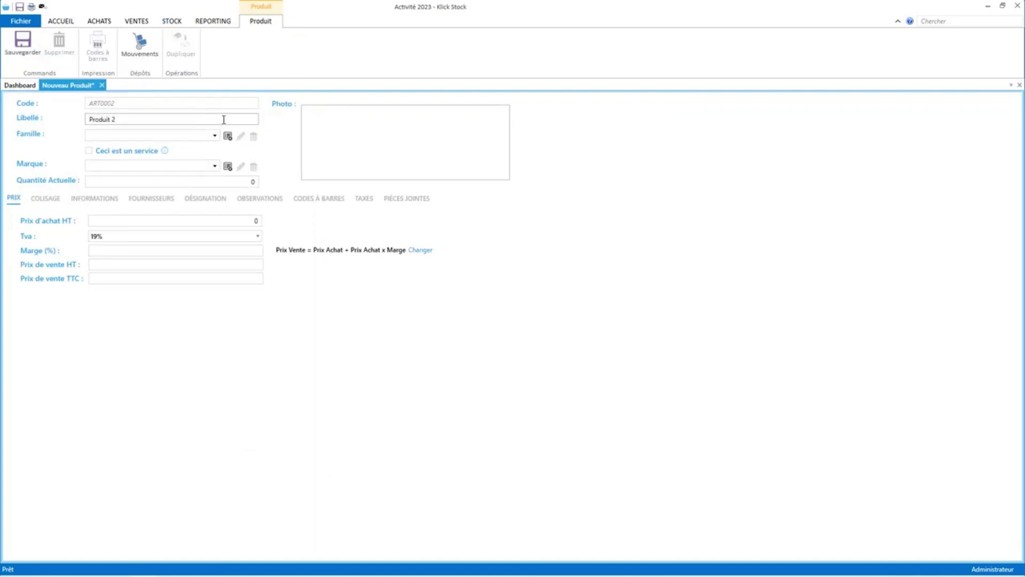
left_click(172, 221)
type("20")
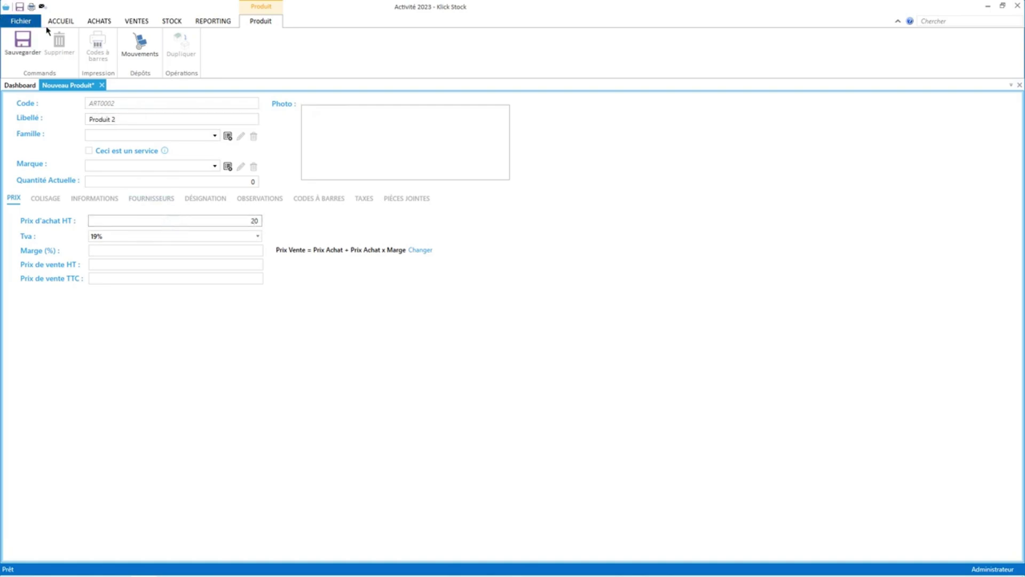
left_click(23, 48)
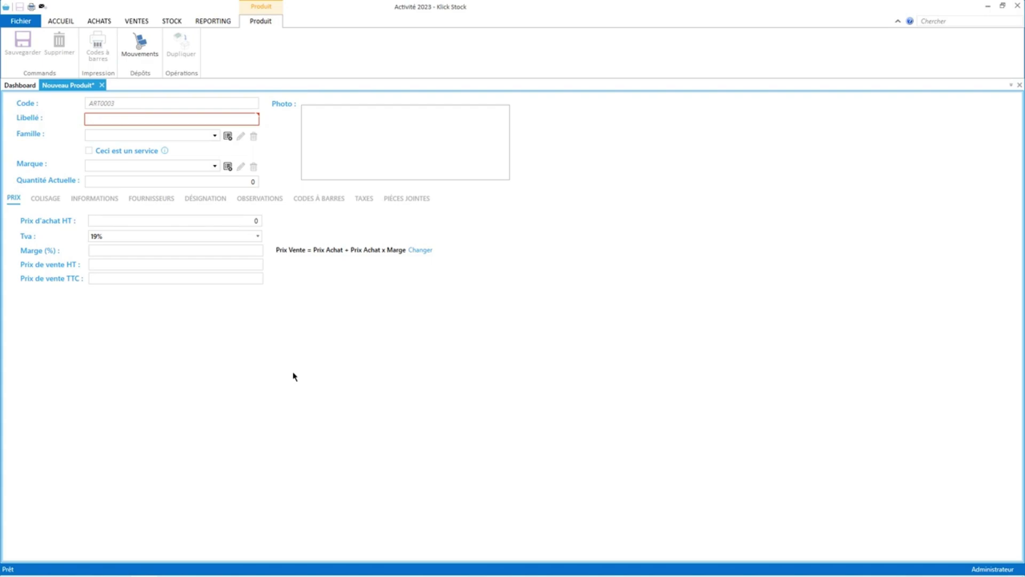
- Launch Notepad and load Produits - exemple.csv to view its product rows
double_click(404, 11)
key("super")
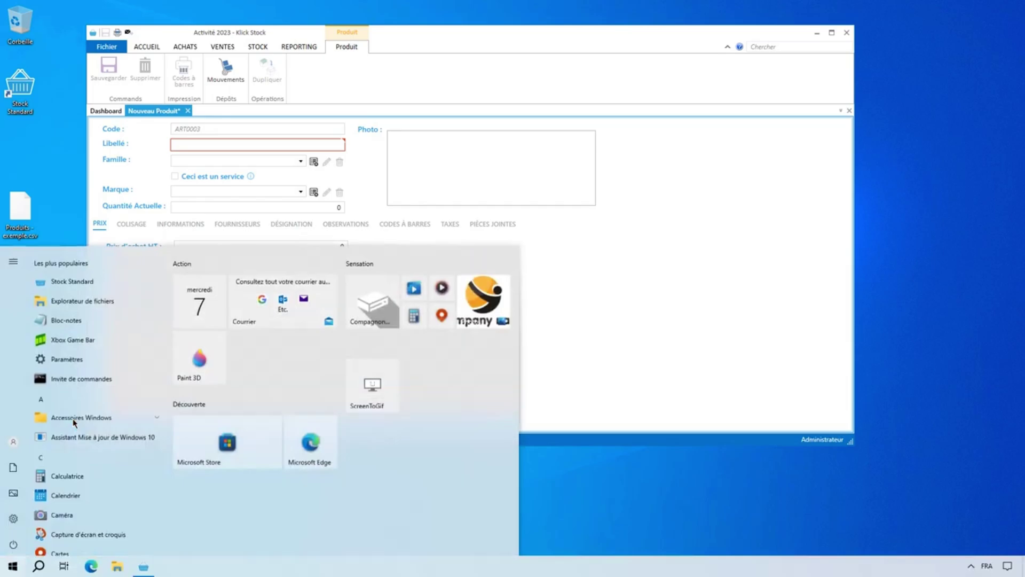
type("bloc")
key("Return")
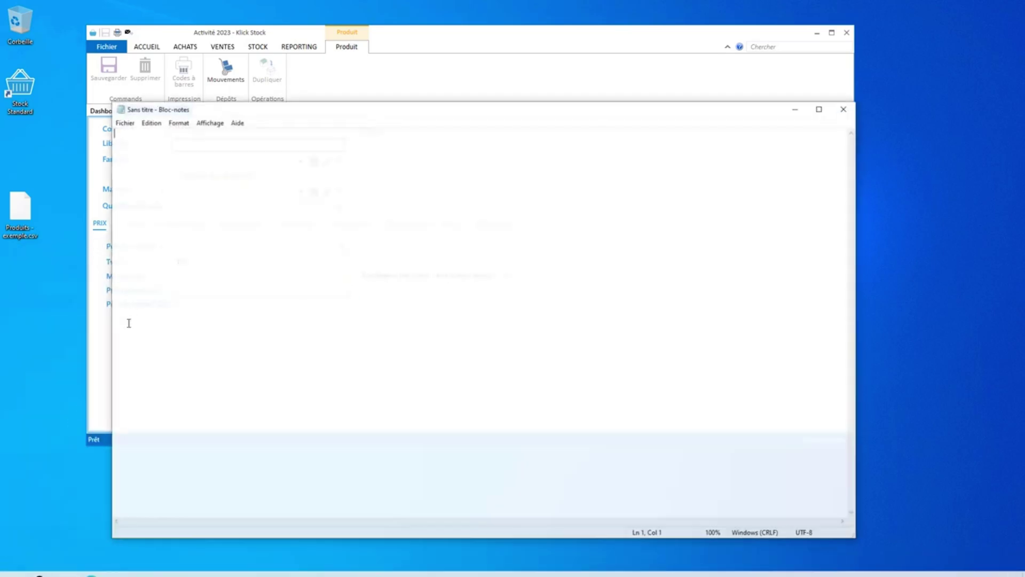
left_click_drag(86, 236, 464, 342)
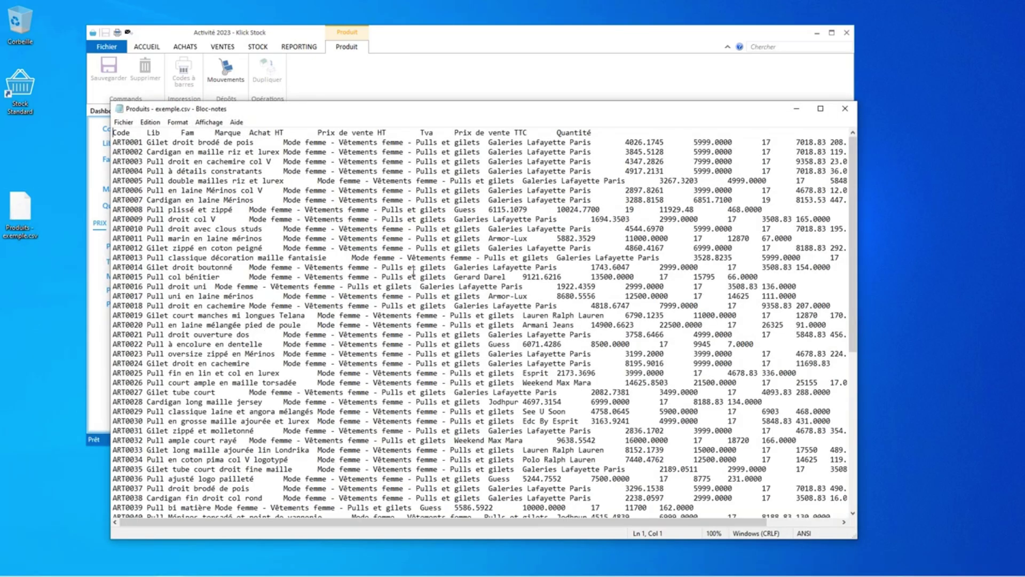
scroll(552, 340, "down", 9)
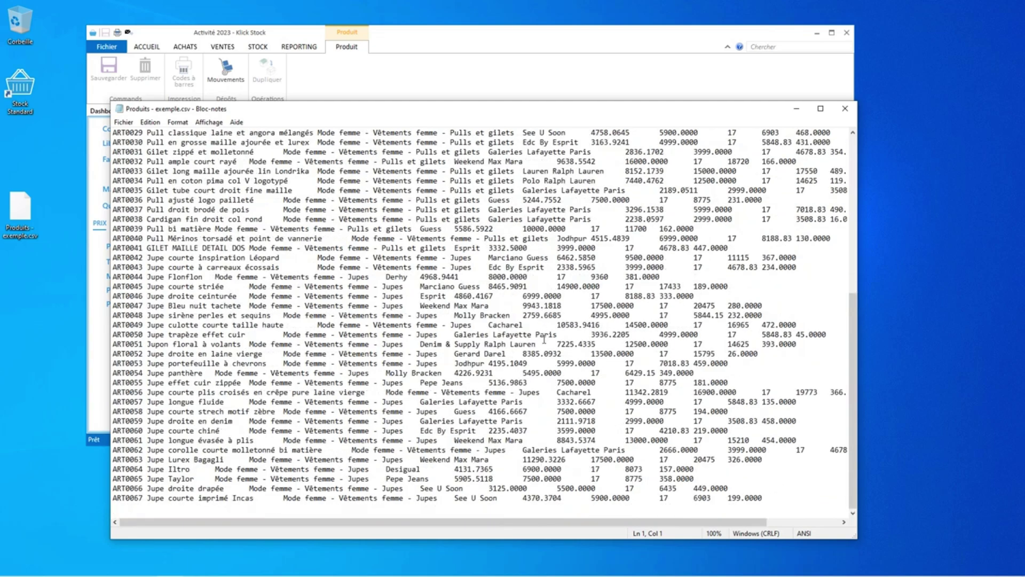
scroll(544, 341, "up", 9)
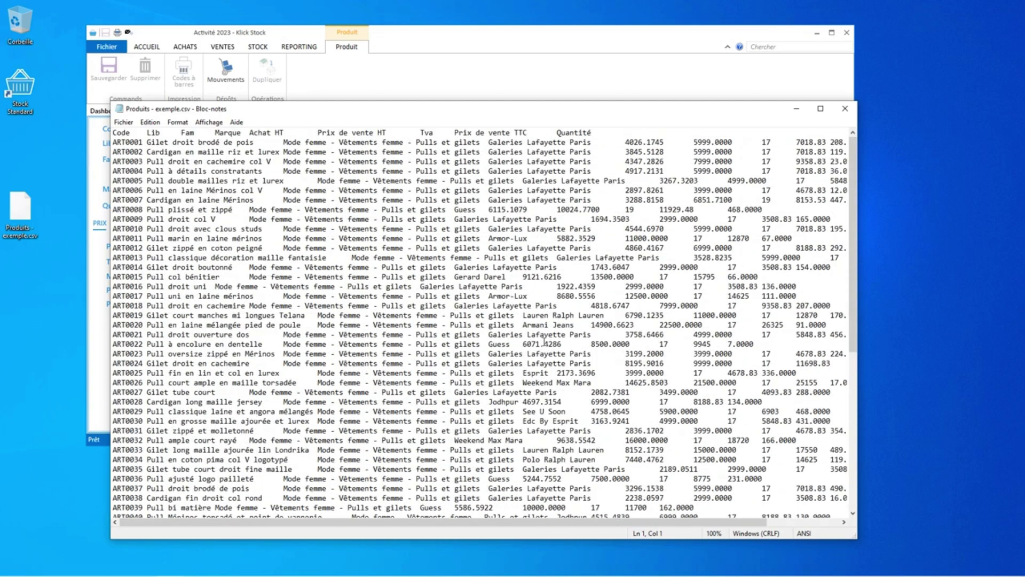
left_click(413, 84)
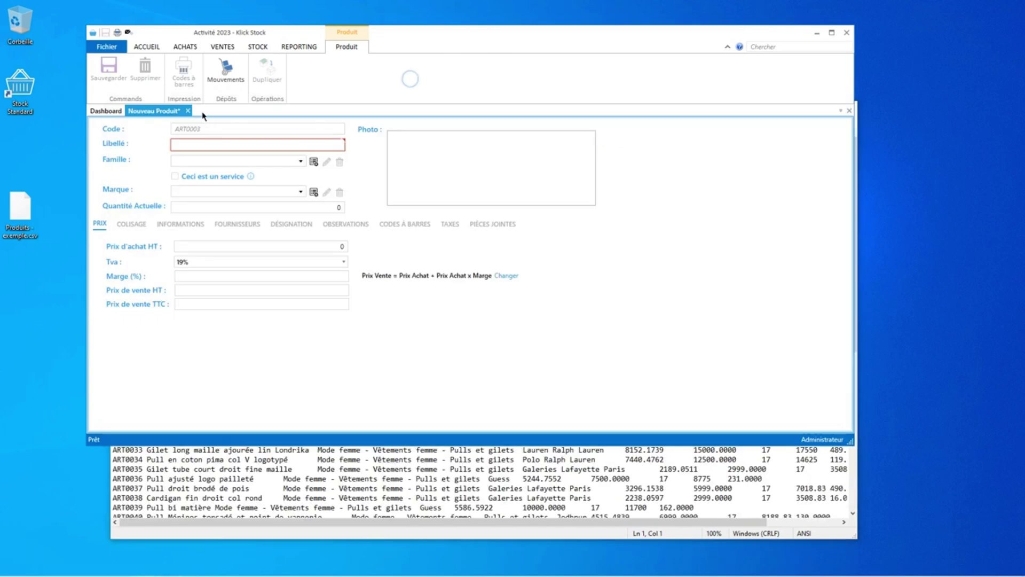
- Discard the unsaved ART0003 product form and open the Produits list
left_click(188, 112)
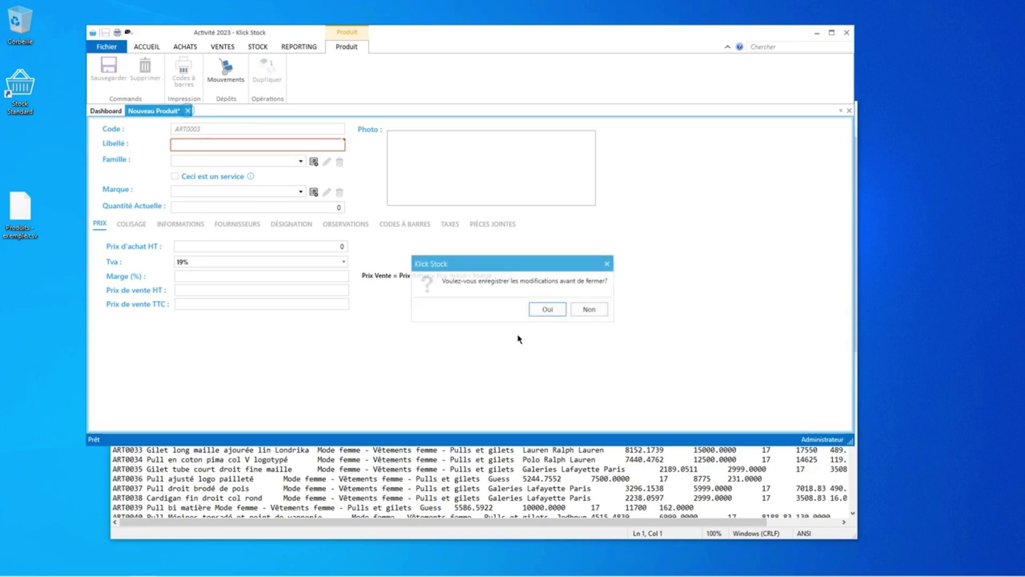
left_click(590, 306)
left_click(258, 46)
left_click(104, 70)
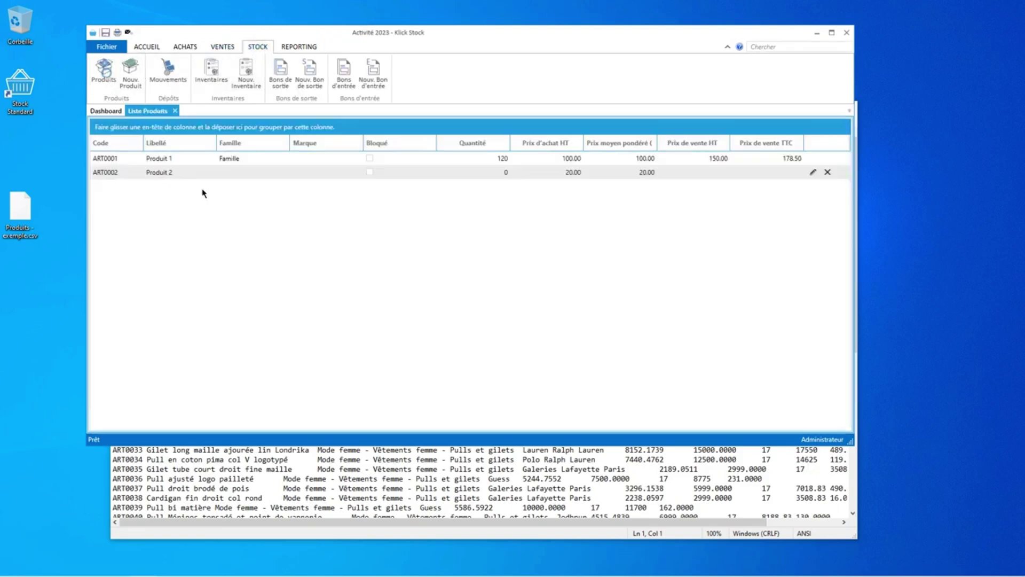
- Delete Produit 1 and Produit 2, confirming each deletion
left_click(828, 158)
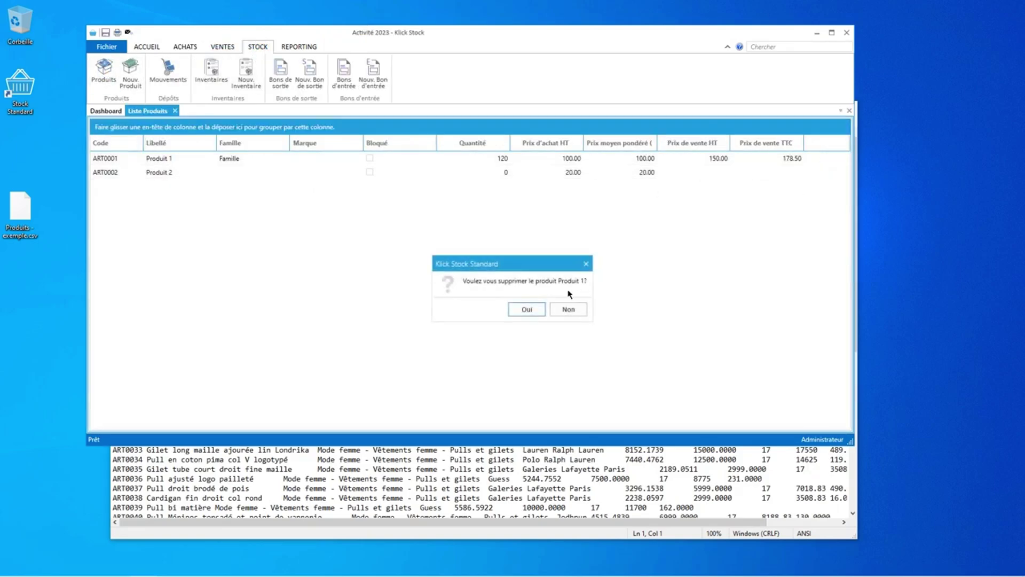
key("Return")
left_click(827, 158)
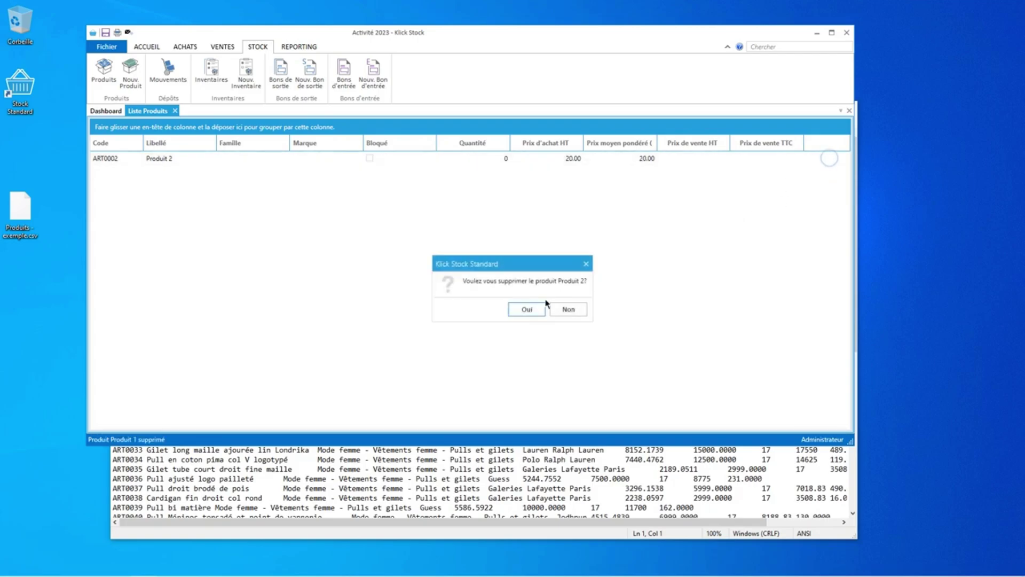
left_click(527, 308)
left_click(404, 498)
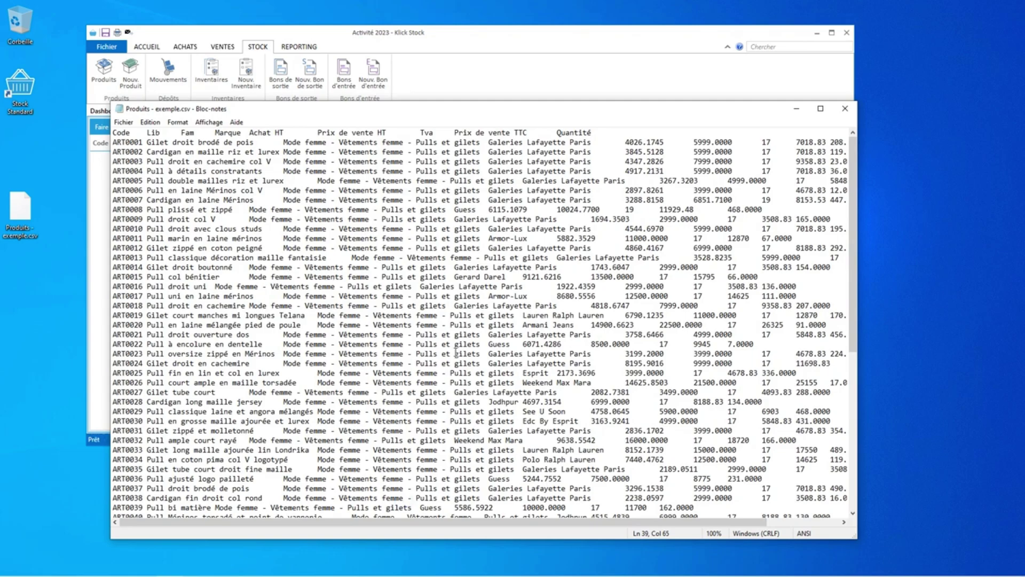
left_click(547, 79)
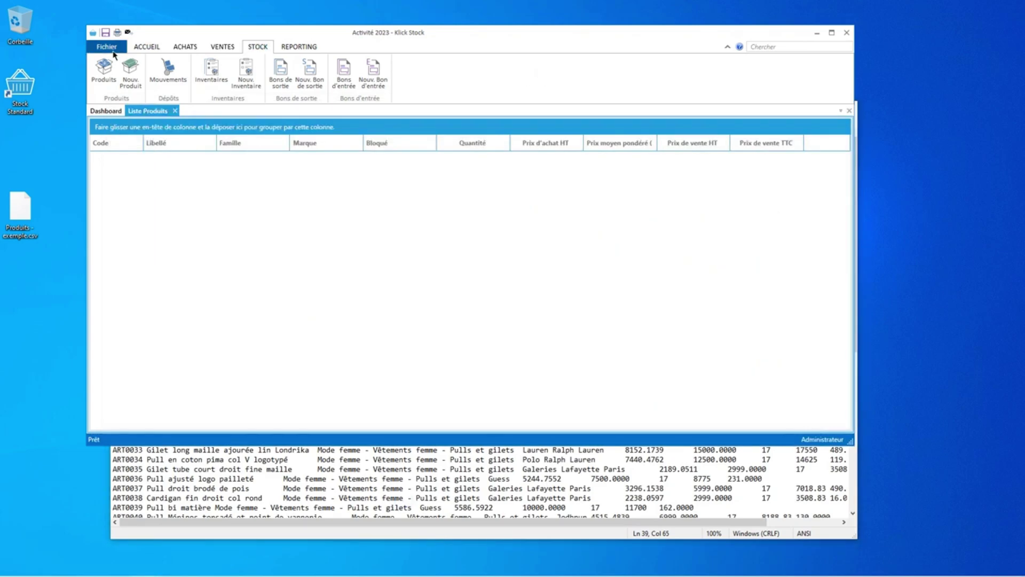
- Start an Import/Export CSV import targeting the Produits table
left_click(106, 46)
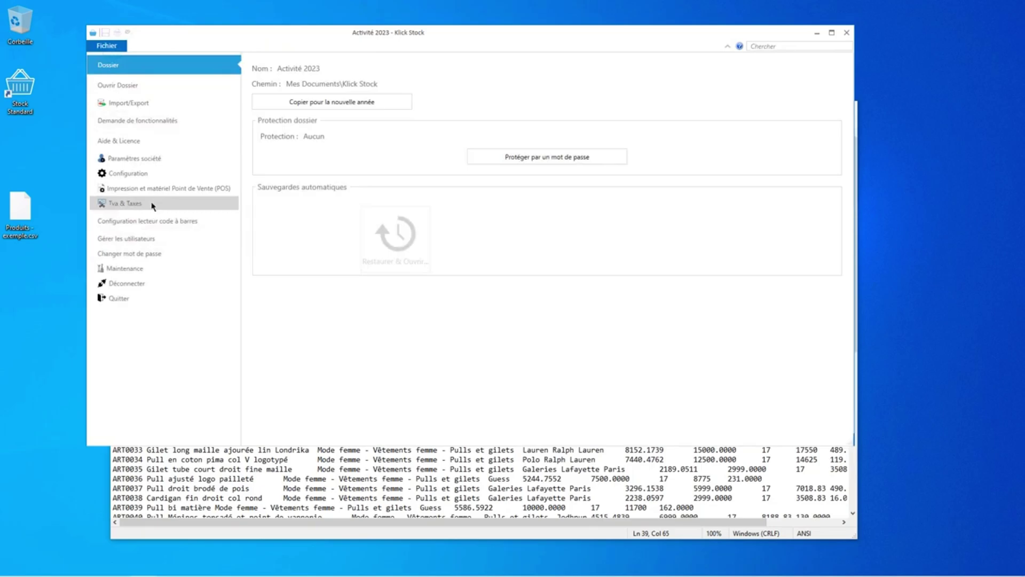
left_click(133, 106)
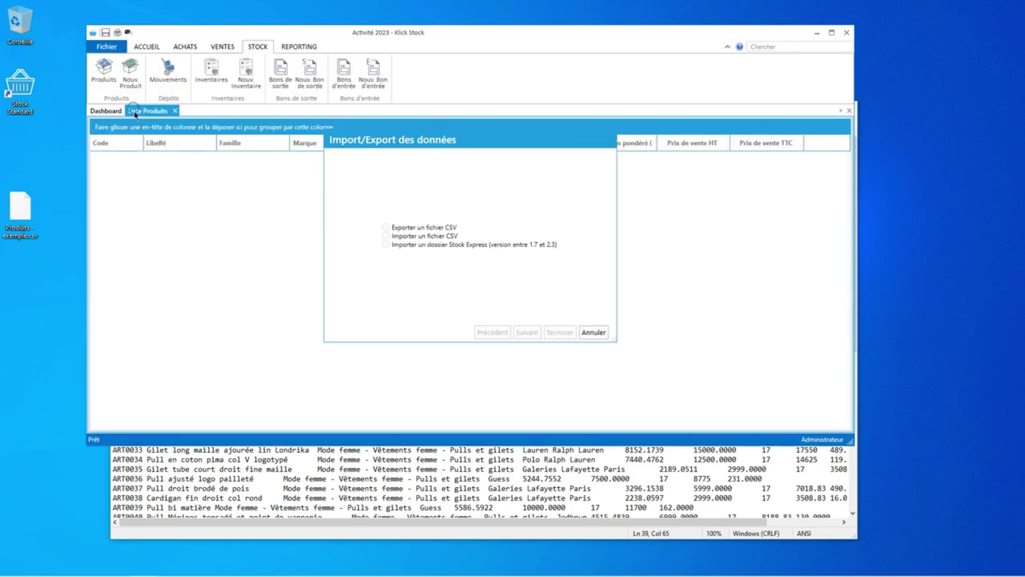
left_click(387, 236)
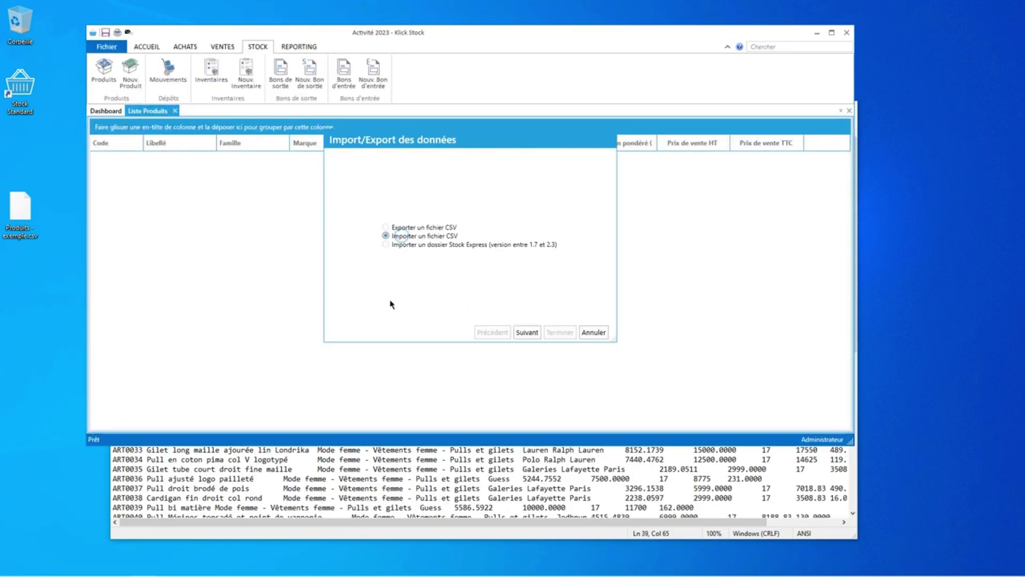
left_click(527, 332)
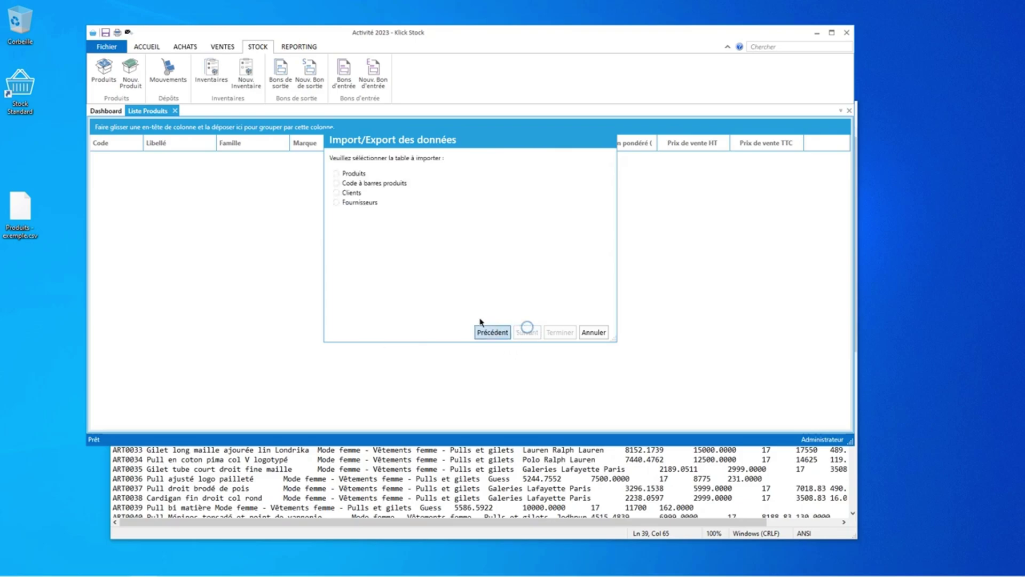
left_click(351, 176)
left_click(531, 331)
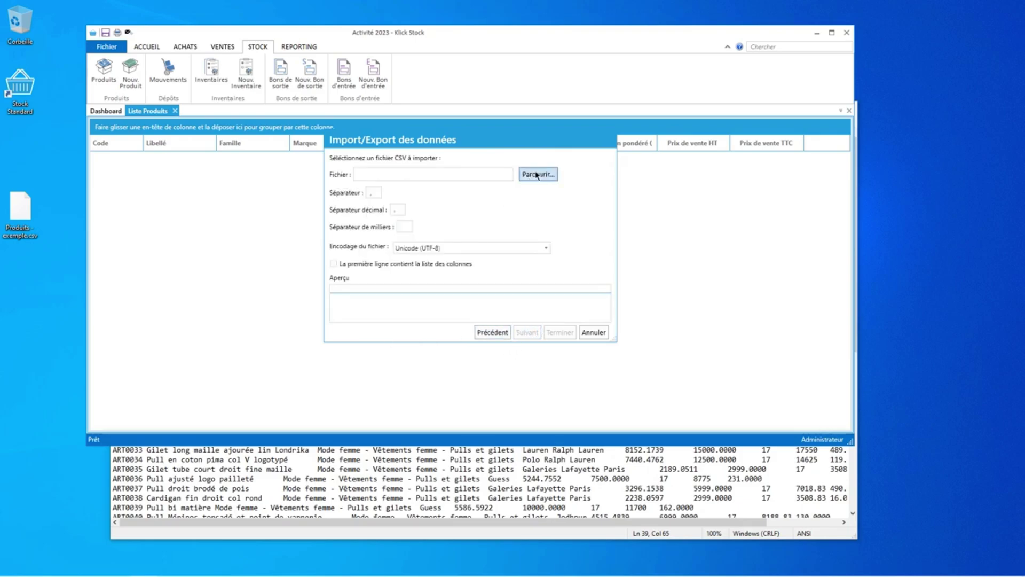
- Load Produits - exemple.csv from the desktop as the import file to preview it
left_click(531, 174)
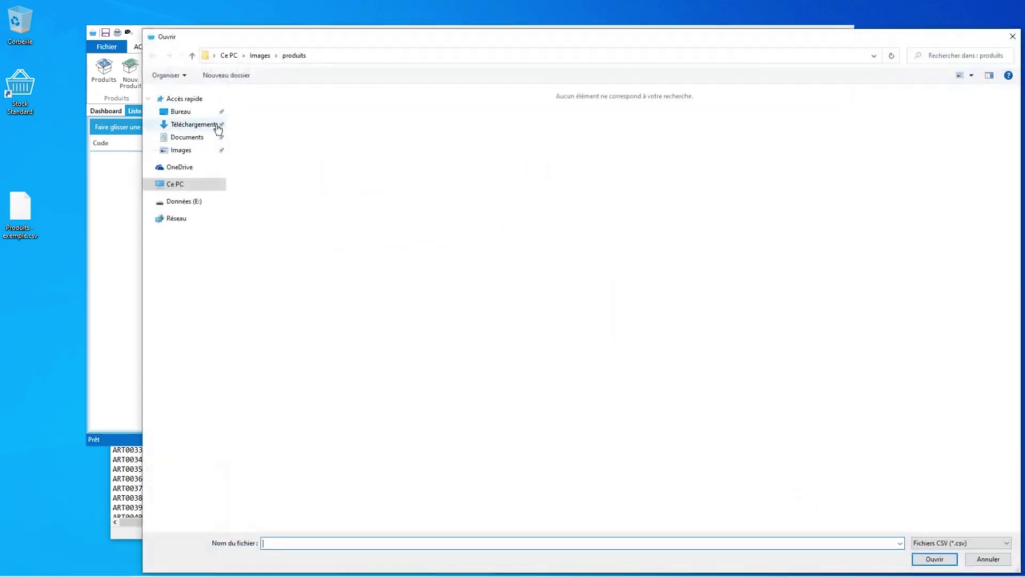
left_click(179, 111)
left_click(281, 110)
double_click(282, 110)
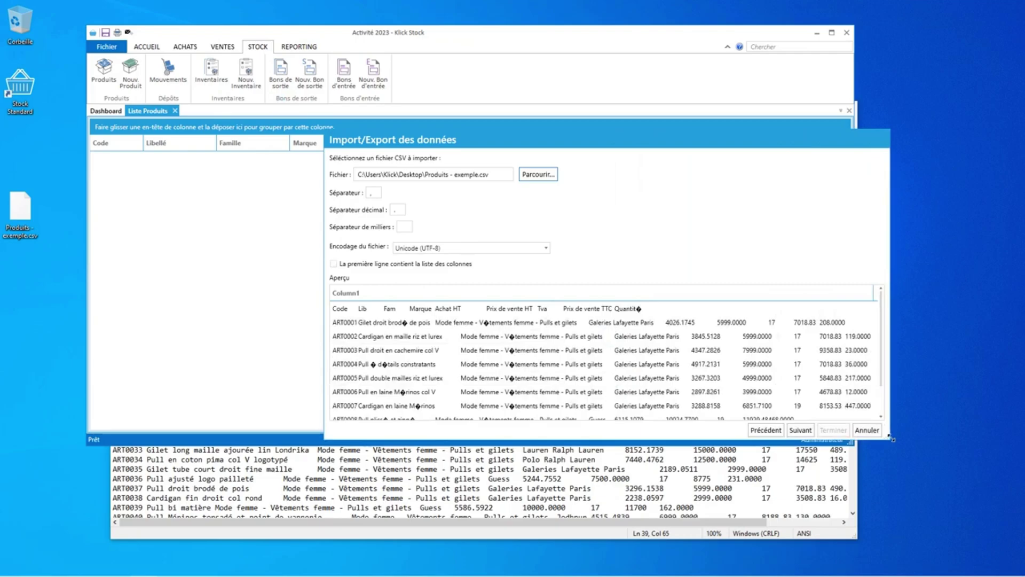
left_click_drag(431, 135, 277, 74)
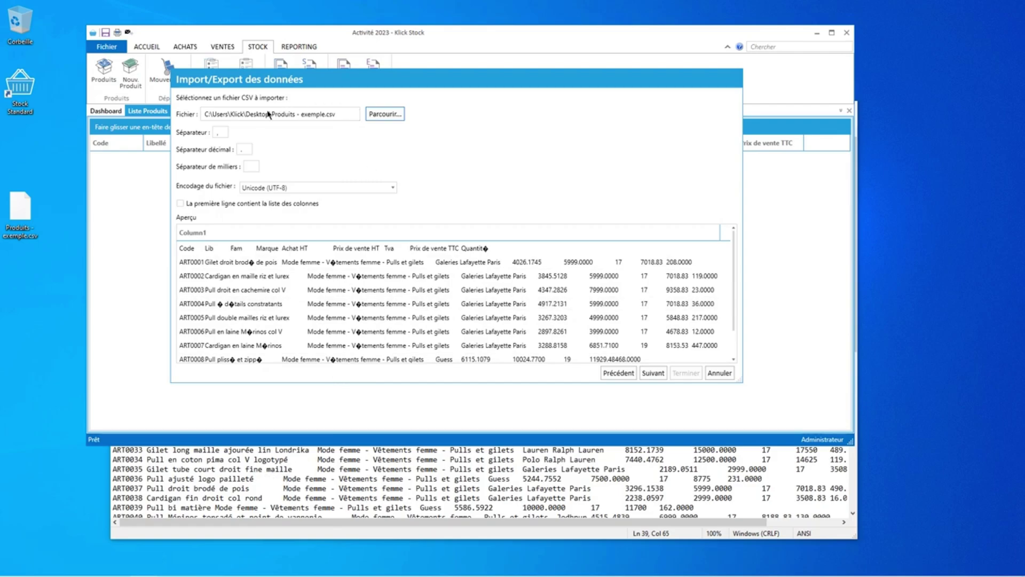
left_click(293, 528)
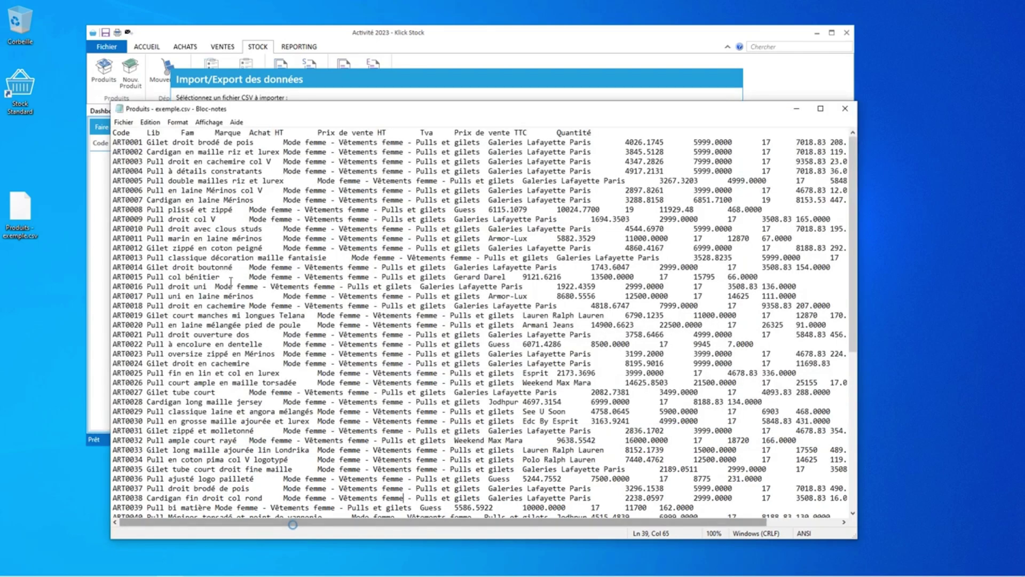
- In Notepad, confirm the gap after 'Achat HT' in the CSV header line is a tab
left_click(131, 132)
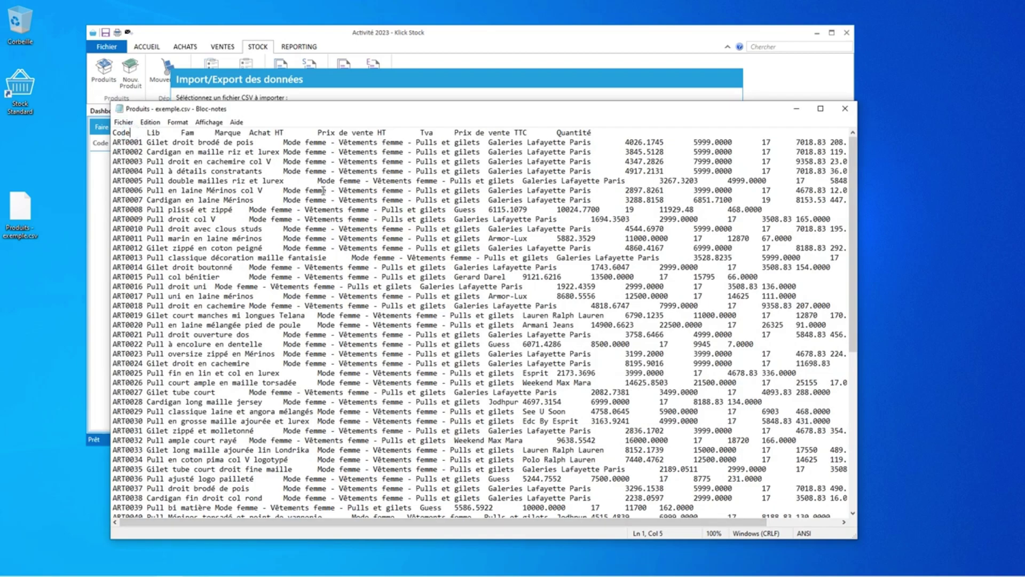
type(",")
left_click(257, 143)
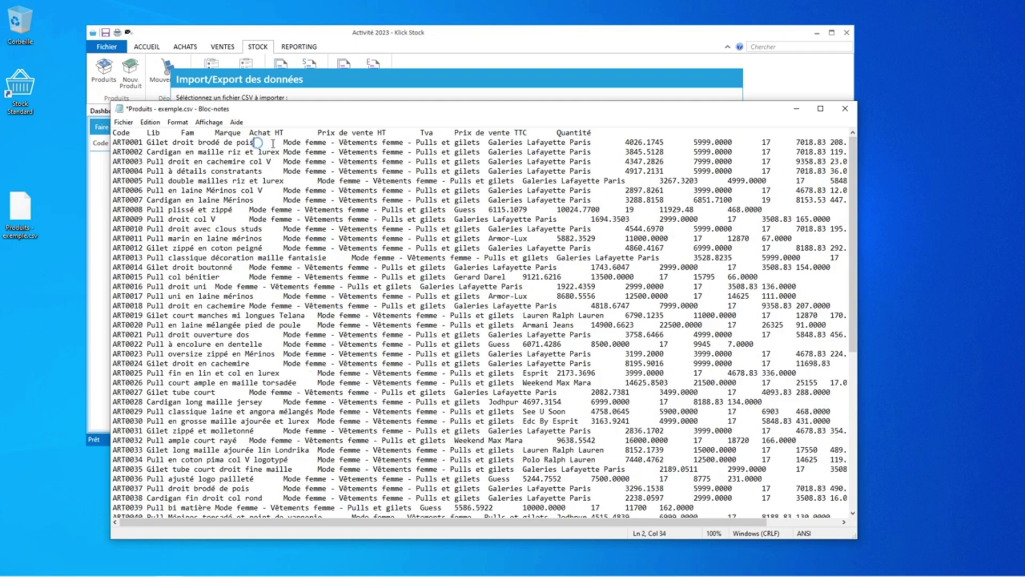
double_click(291, 133)
left_click(376, 94)
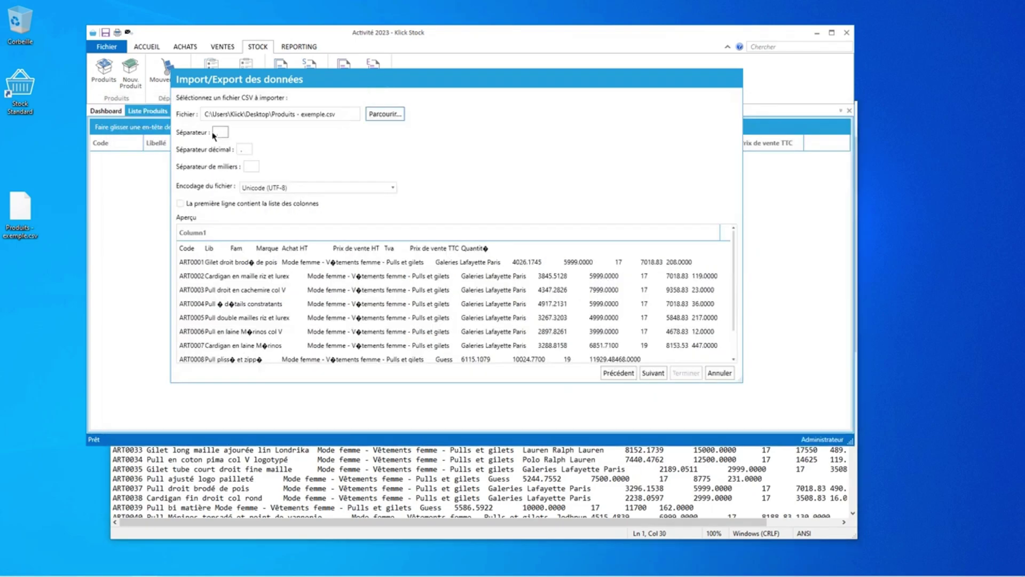
- Set the column separator to a tab and use the first line as column headers
left_click(222, 132)
key("ctrl+v")
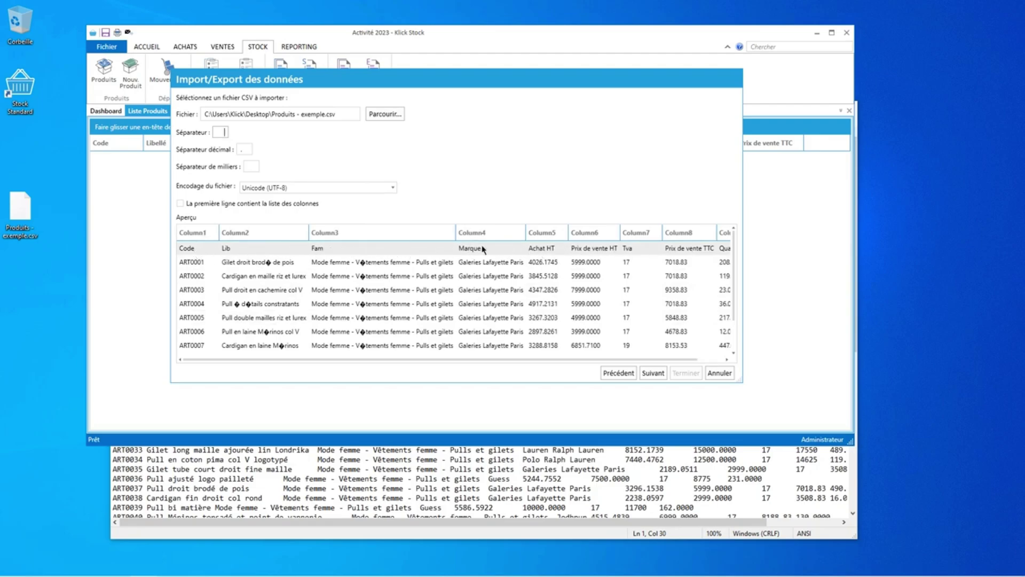
left_click(179, 204)
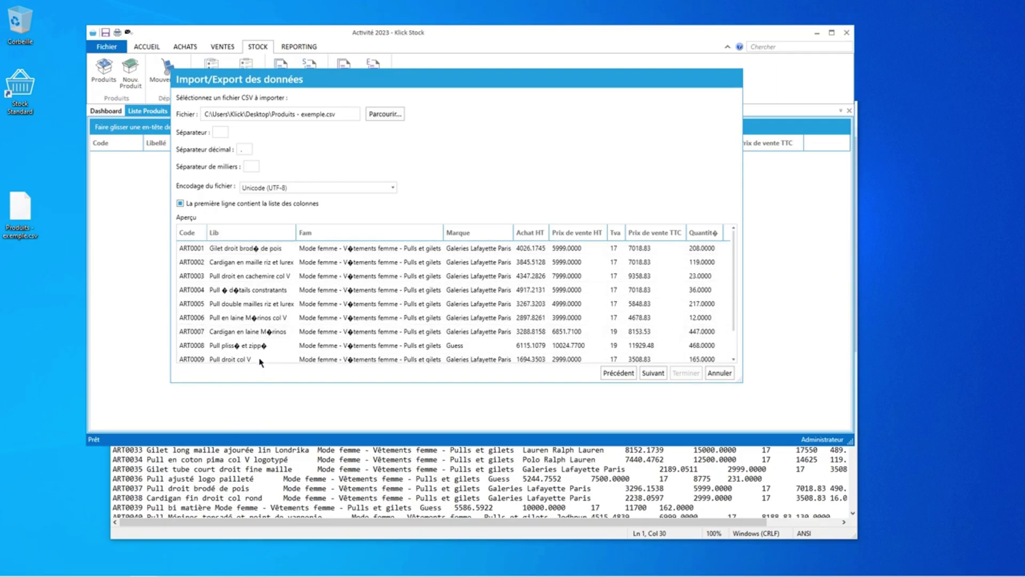
left_click(261, 533)
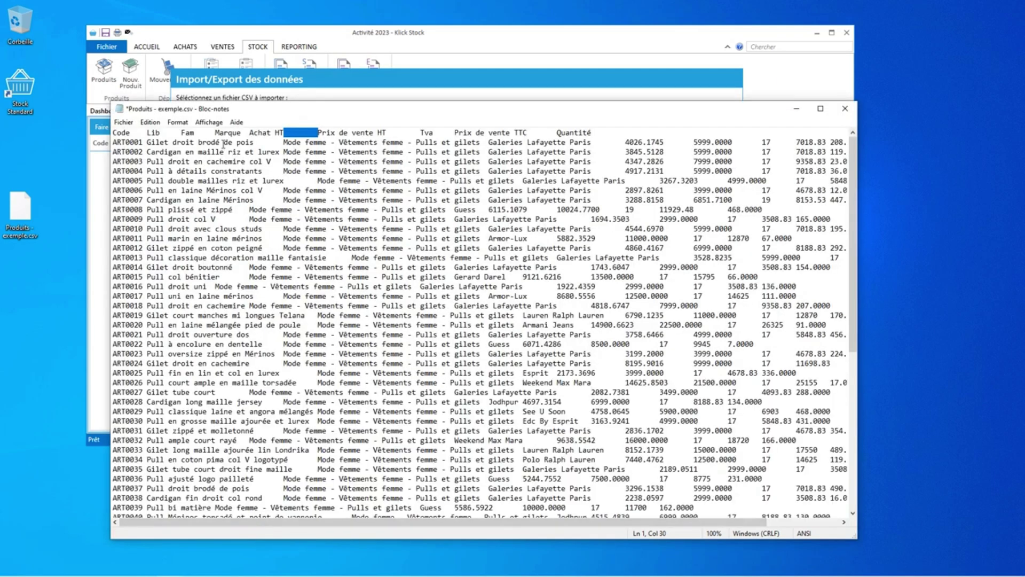
- Compare the é in 'brodé' in Notepad against the garbled import preview
left_click_drag(215, 143, 219, 143)
left_click(344, 81)
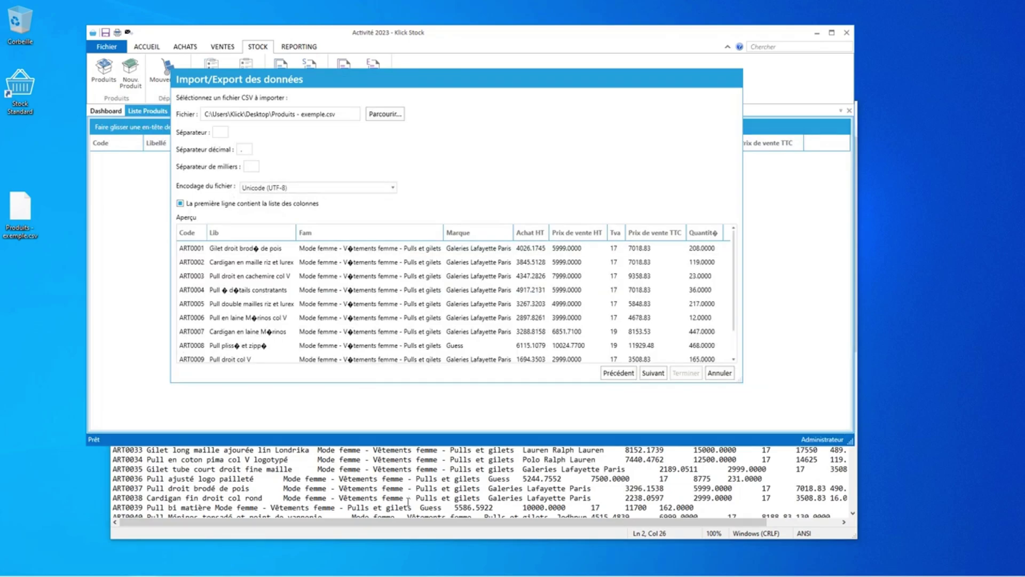
left_click(406, 531)
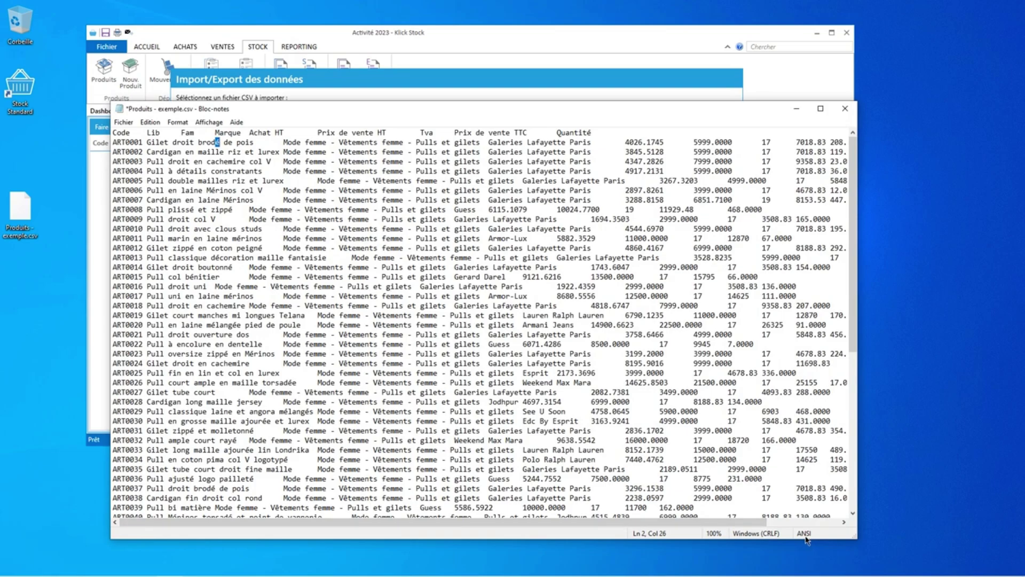
left_click(338, 81)
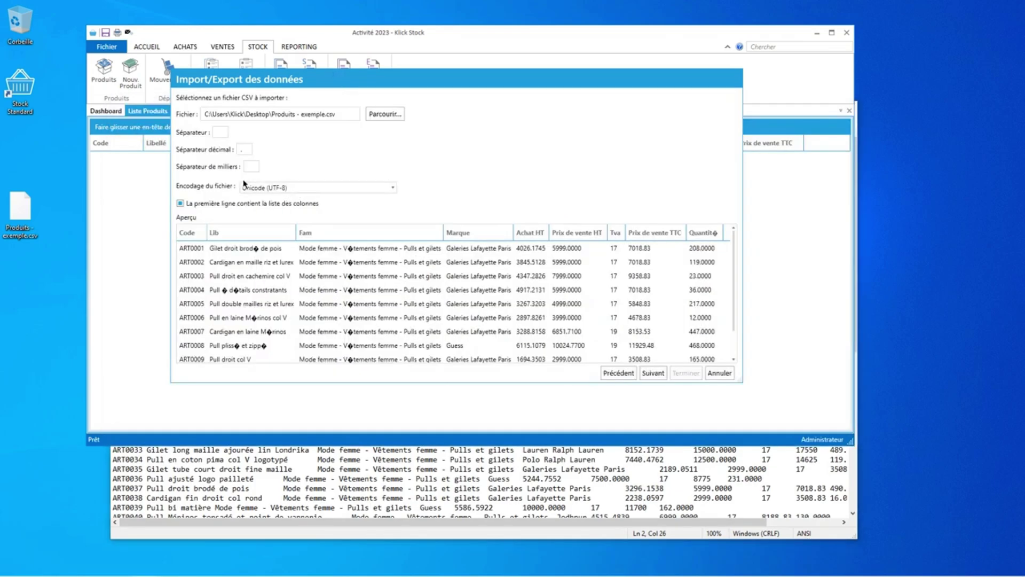
- Choose Unicode (UTF-7) as the file encoding so 'brodé' and 'Mérinos' display correctly
left_click(288, 189)
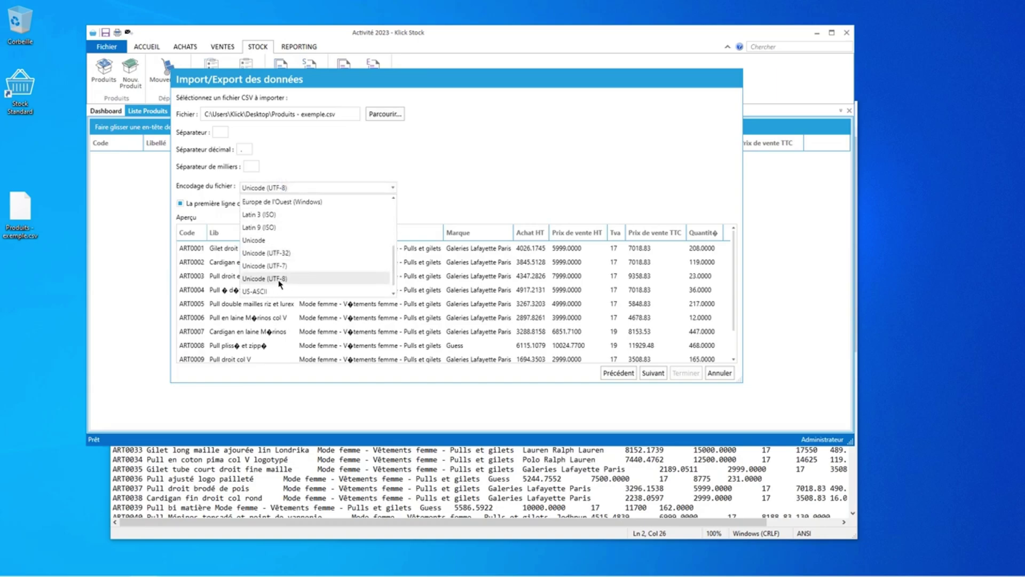
scroll(279, 283, "down", 1)
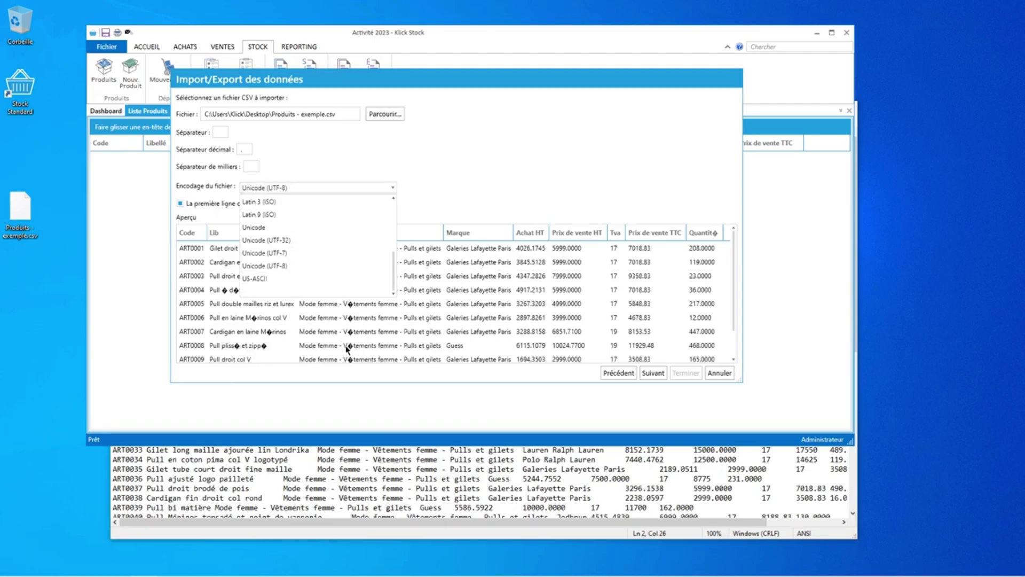
left_click(288, 254)
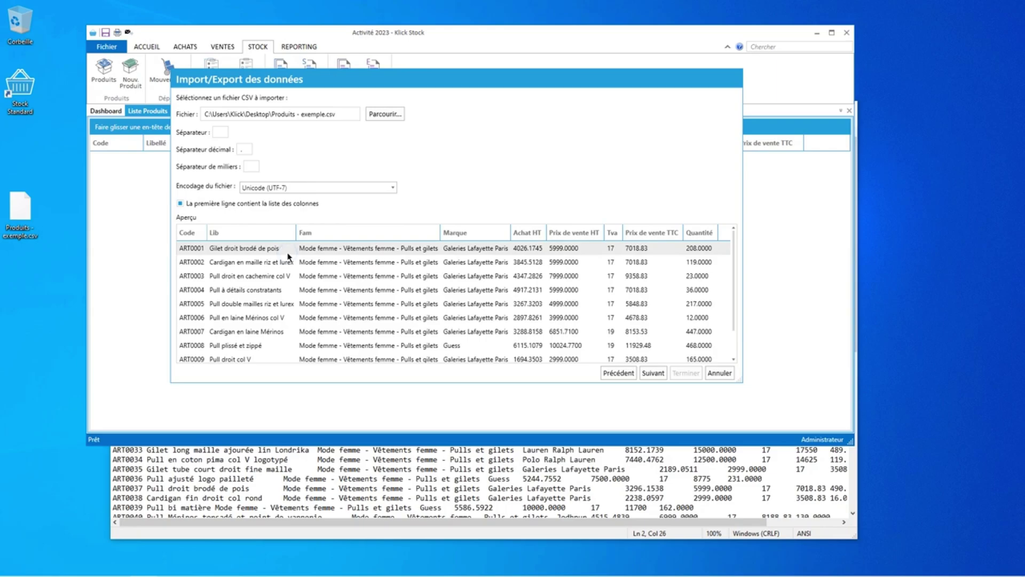
left_click(389, 189)
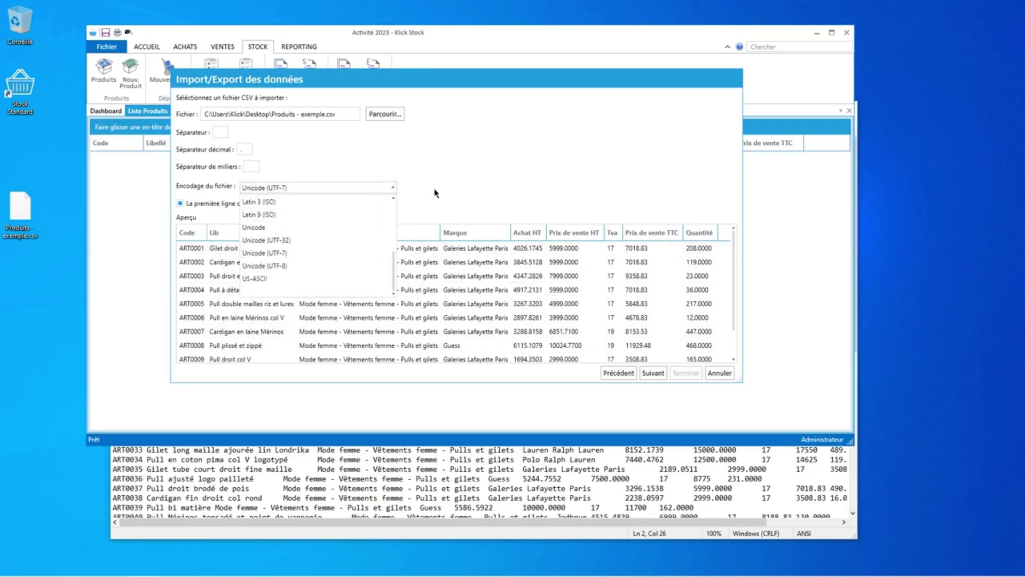
scroll(397, 265, "up", 7)
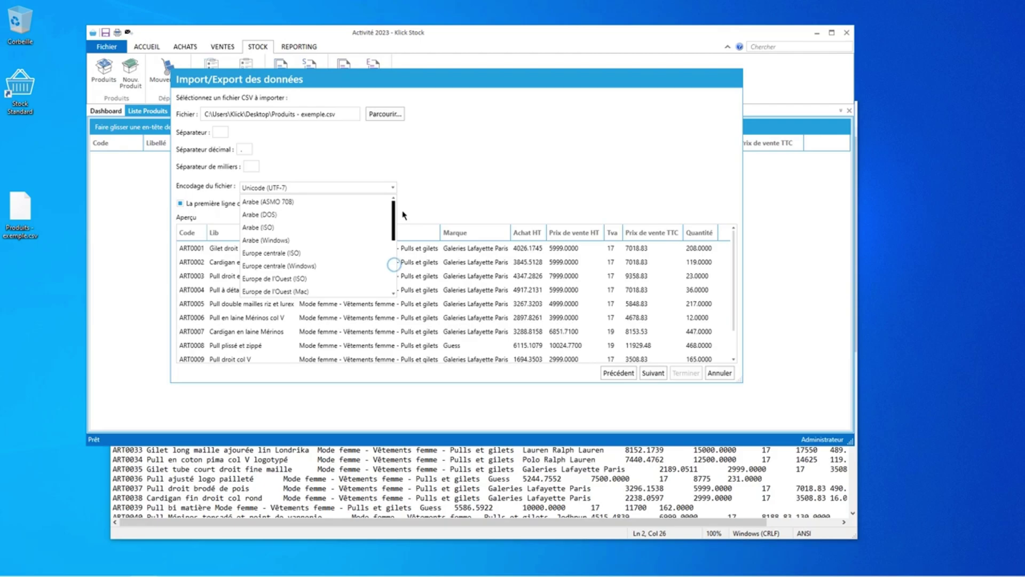
left_click(436, 195)
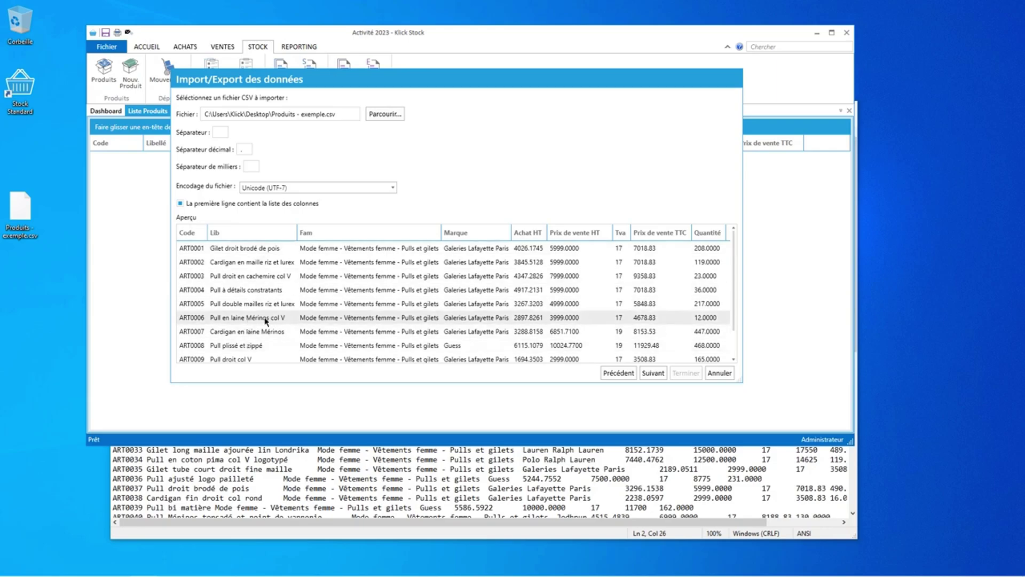
- Widen the Achat HT preview column, clear the decimal separator, and advance to field mapping
scroll(283, 333, "down", 2)
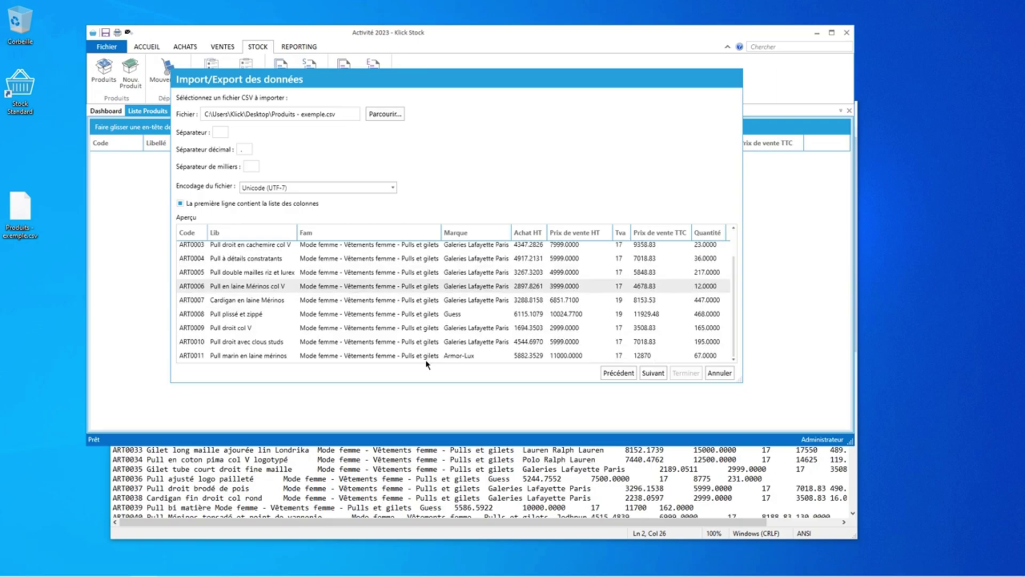
scroll(277, 342, "up", 2)
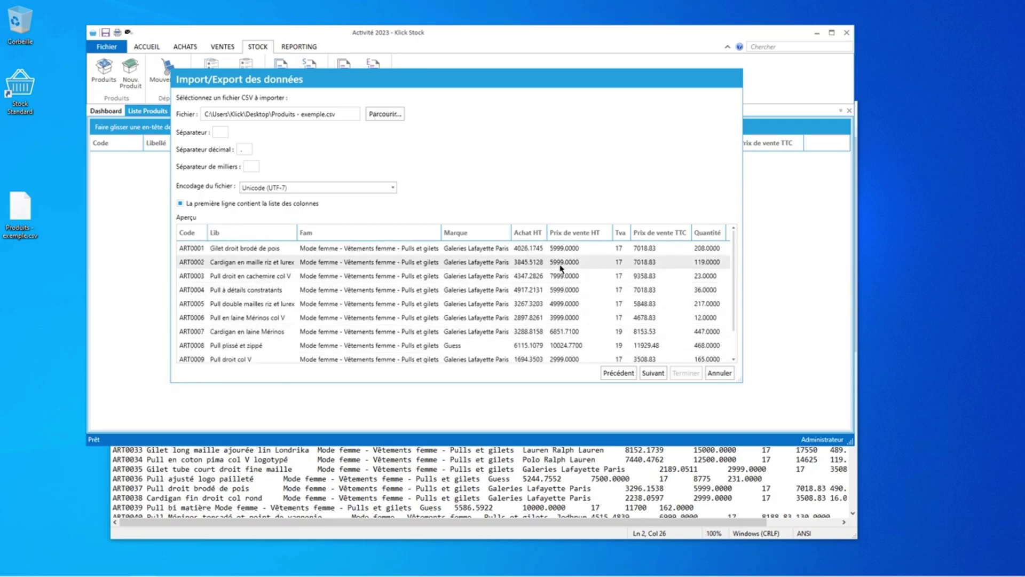
double_click(547, 232)
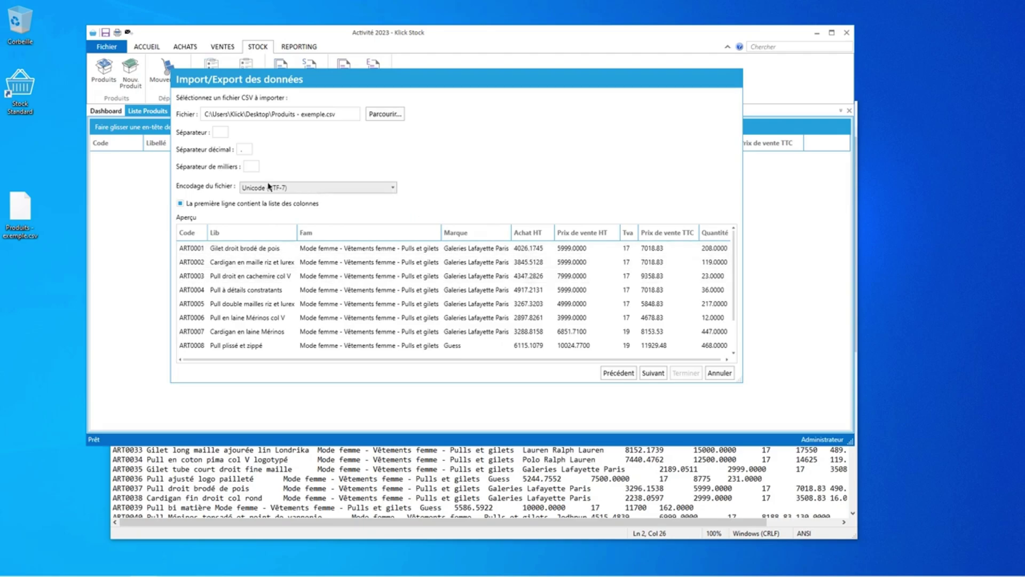
left_click(246, 149)
key("BackSpace")
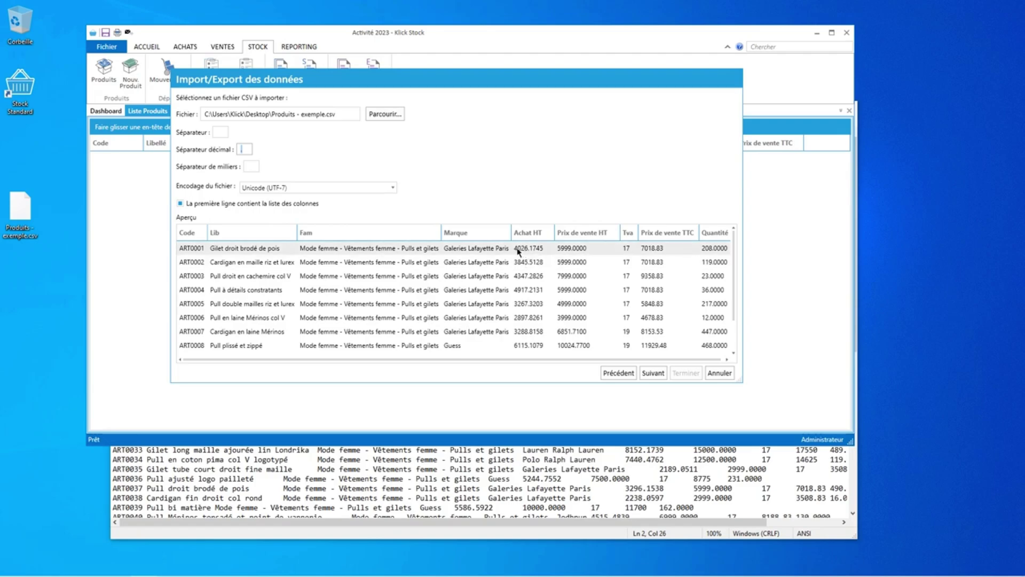
left_click(251, 167)
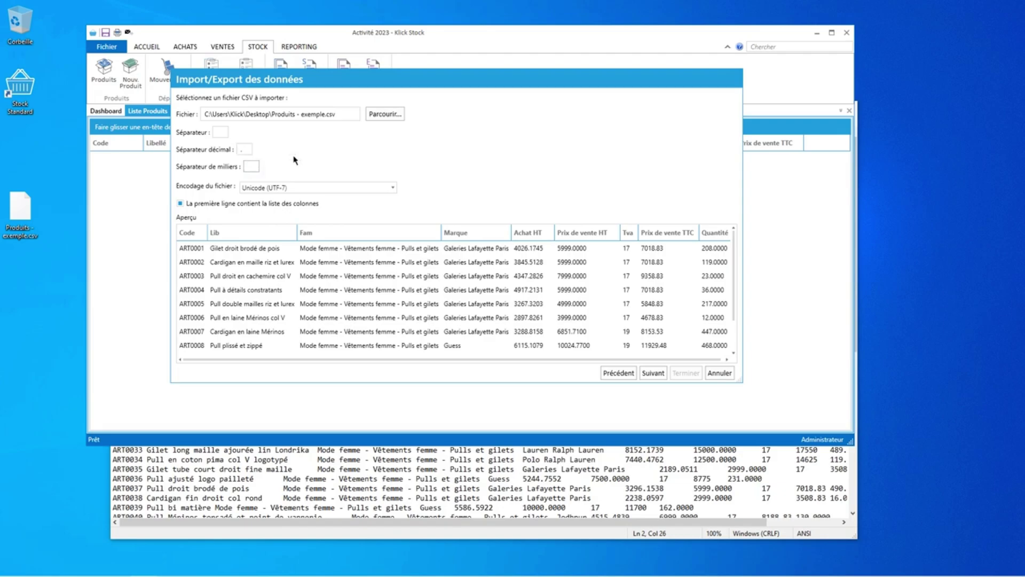
left_click(652, 373)
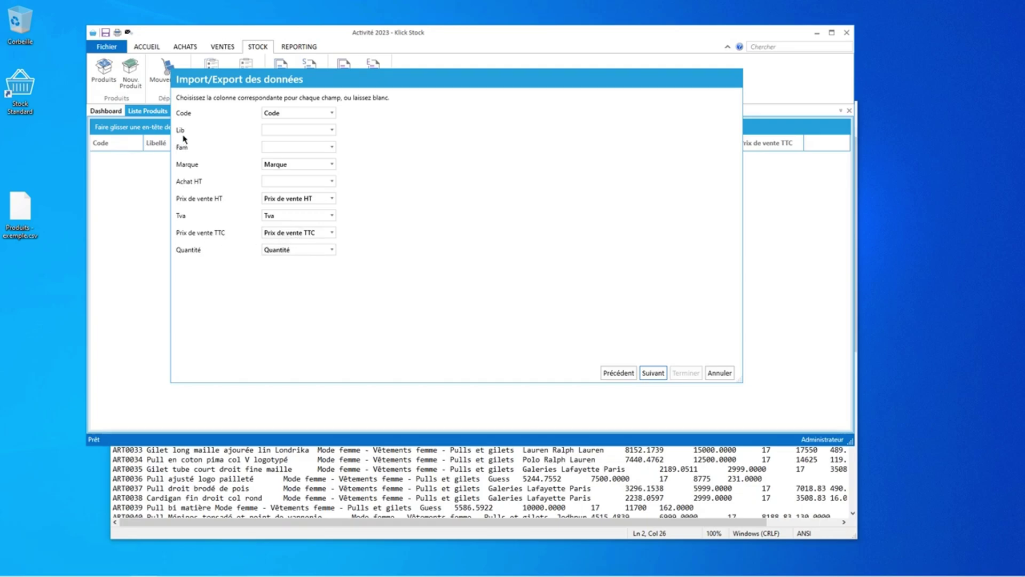
- Map Lib to Libellé, Fam to Famille, and Achat HT to Prix d'achat HT
left_click(269, 535)
left_click(153, 138)
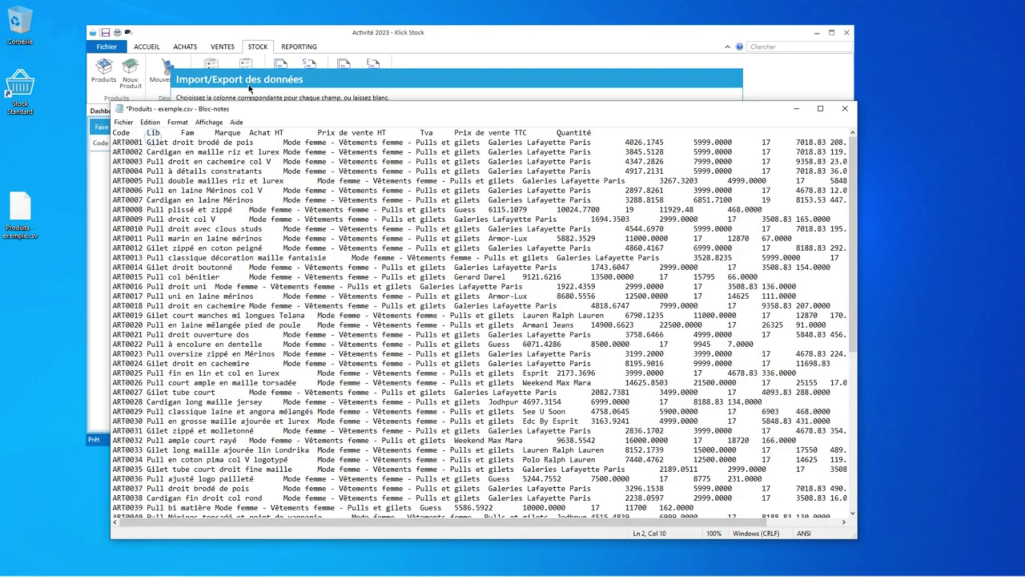
key("alt+Tab")
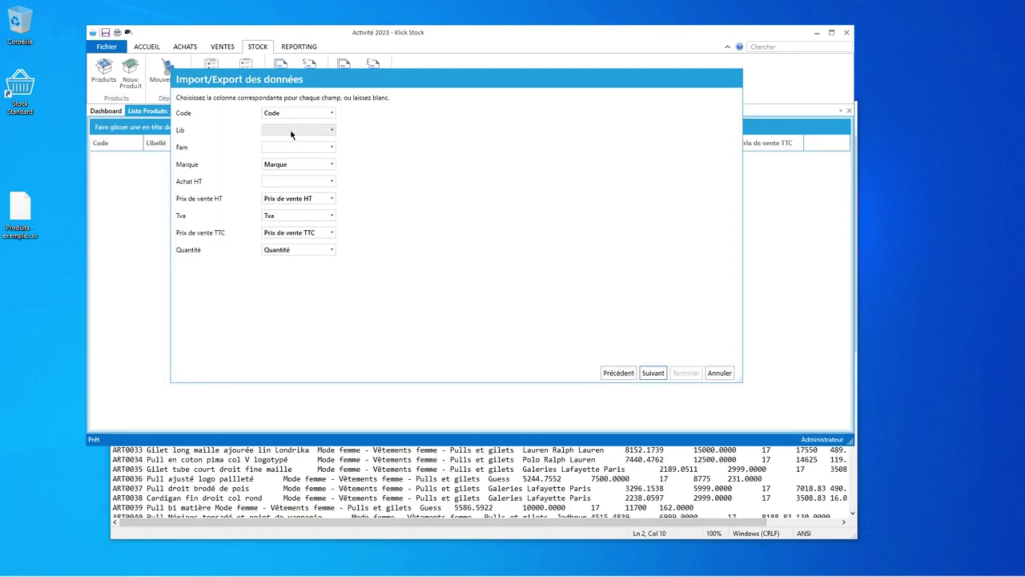
left_click(292, 134)
left_click(285, 168)
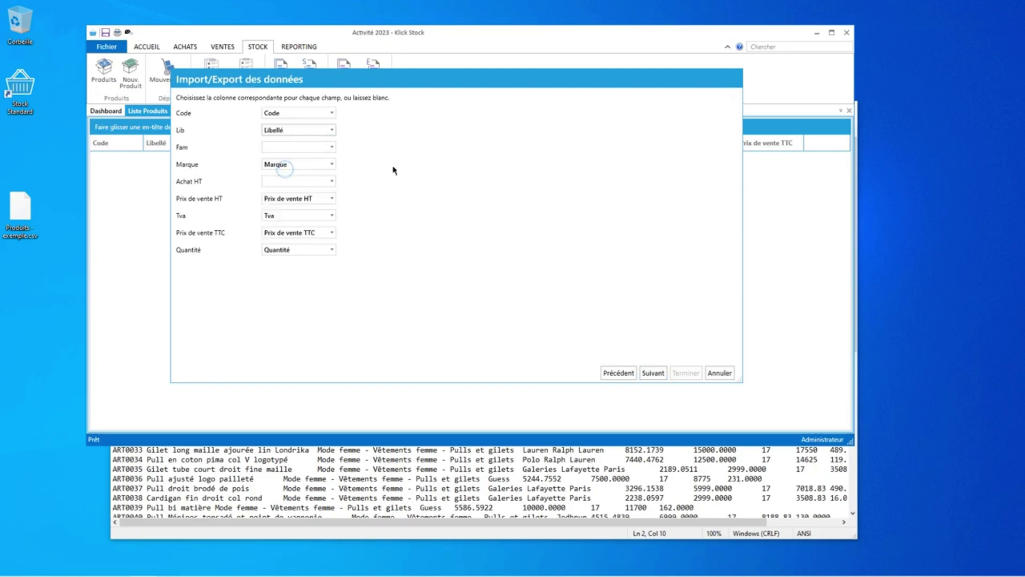
left_click(296, 146)
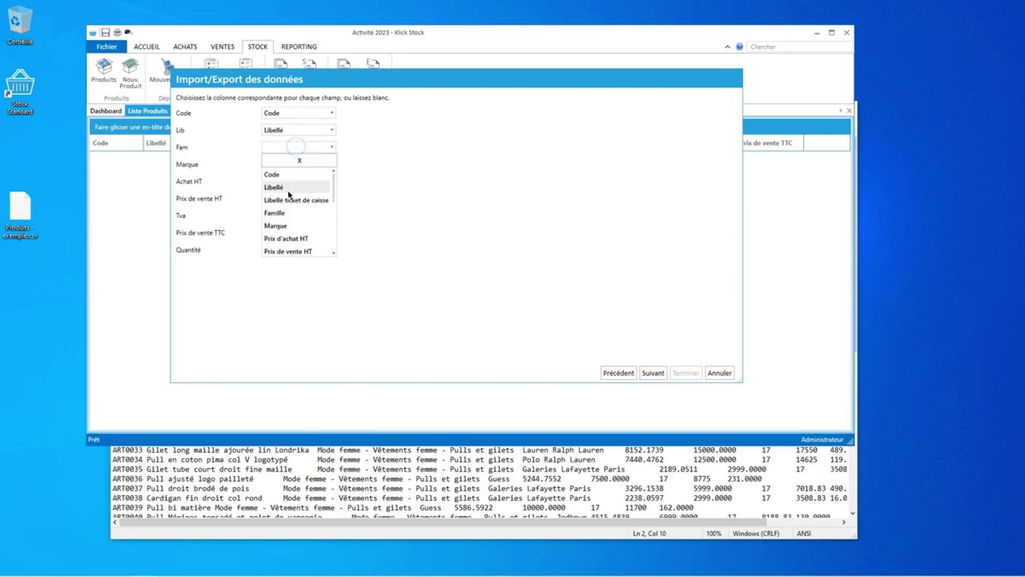
left_click(287, 213)
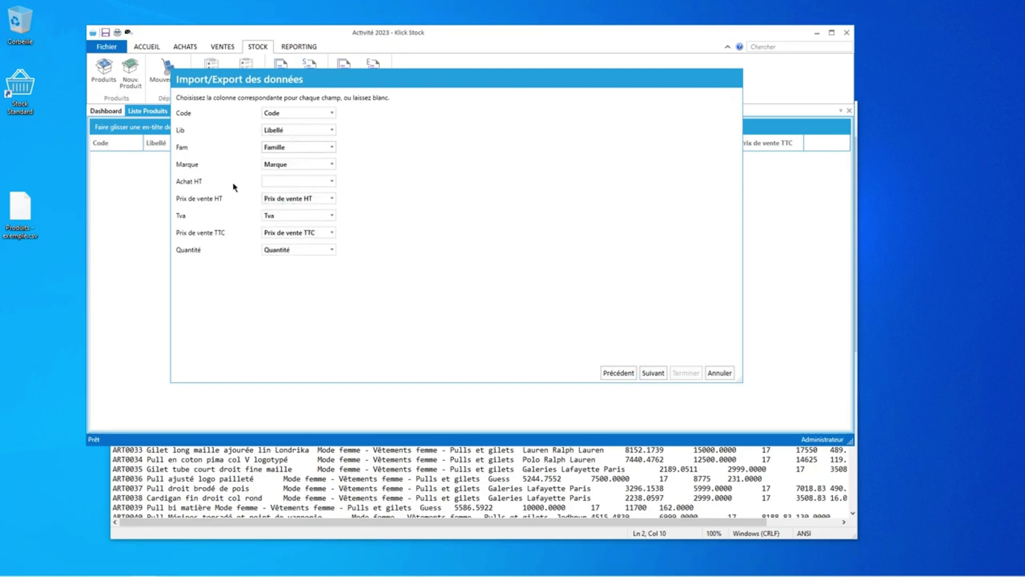
left_click(282, 182)
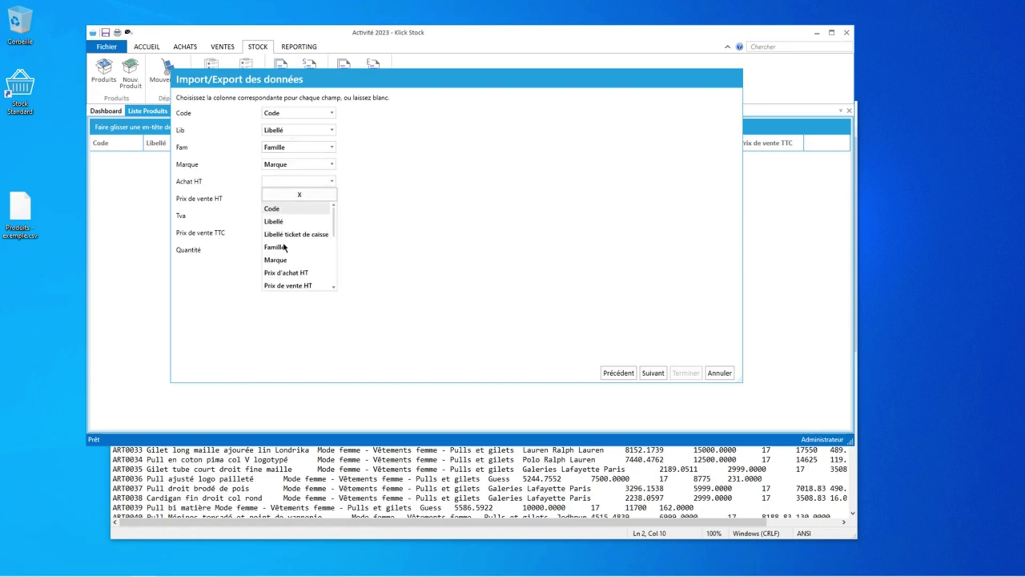
left_click(294, 273)
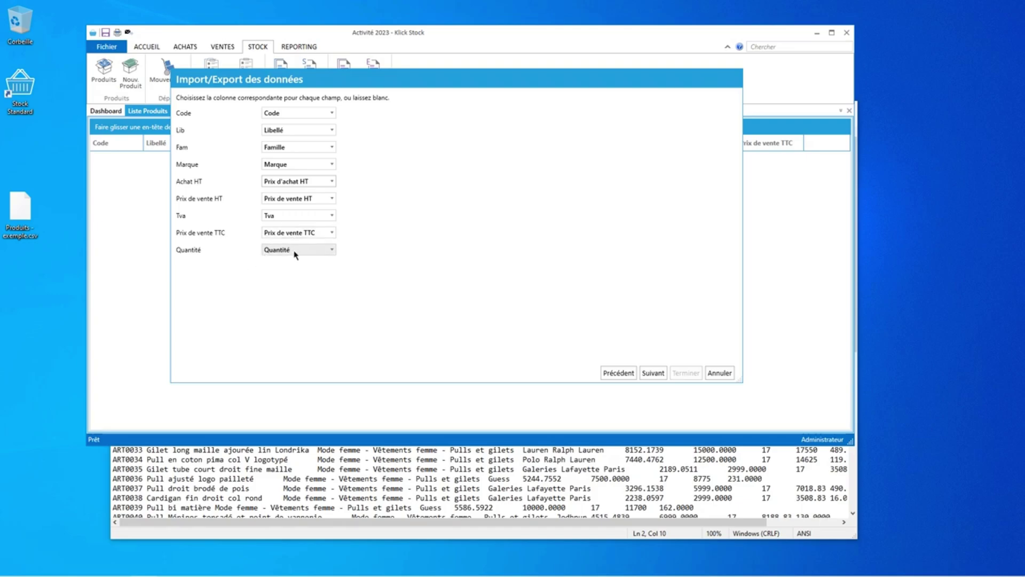
- Map Quantité to the Quantité column and run the import of the 67 products
left_click(295, 254)
left_click(294, 262)
left_click(307, 251)
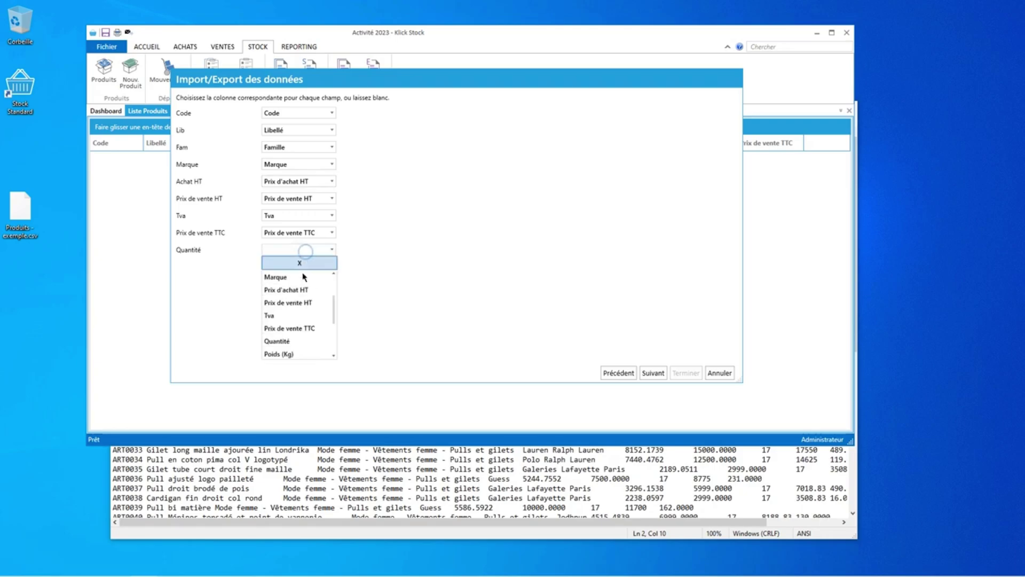
scroll(307, 315, "down", 3)
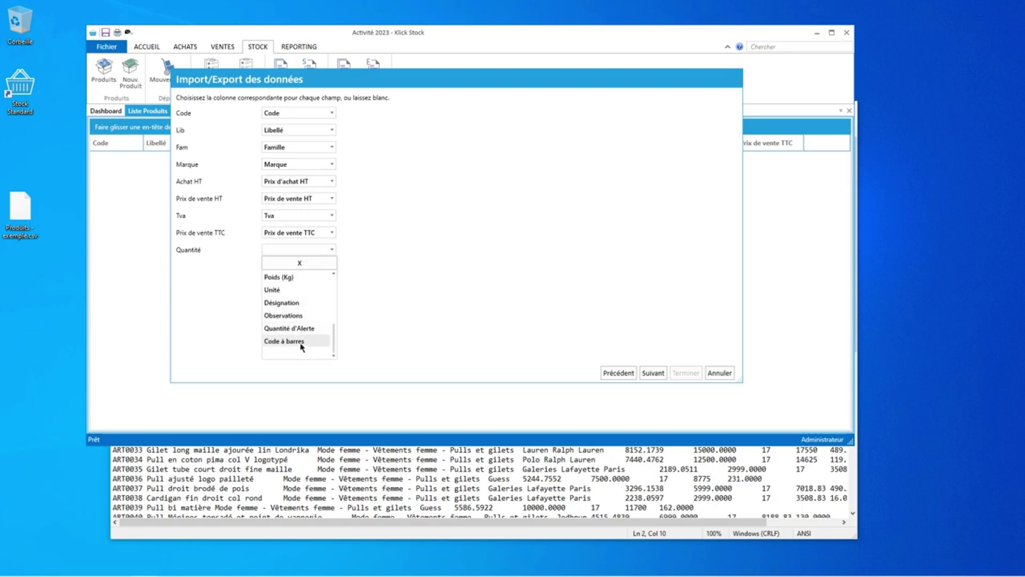
scroll(288, 323, "up", 1)
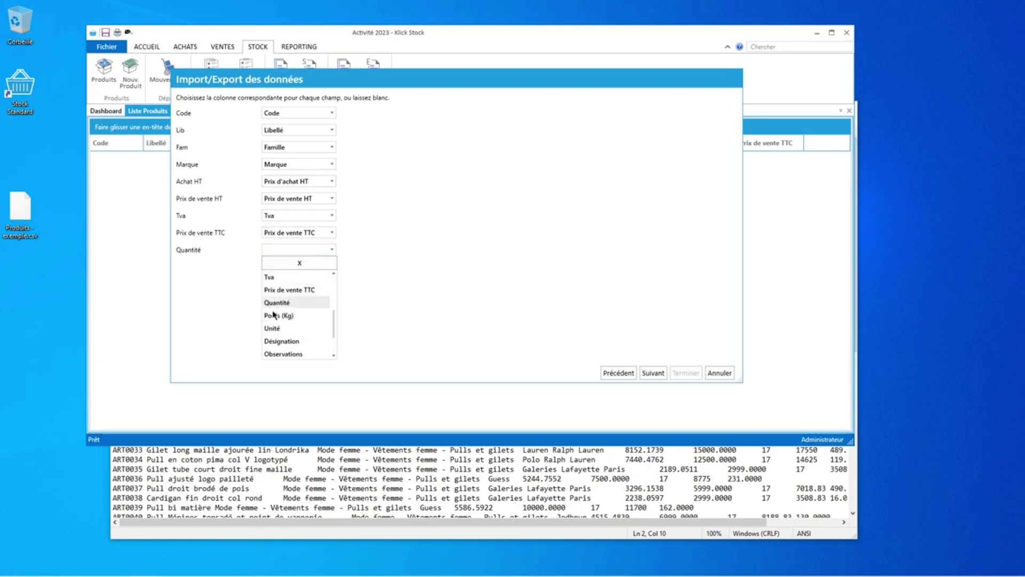
left_click(301, 303)
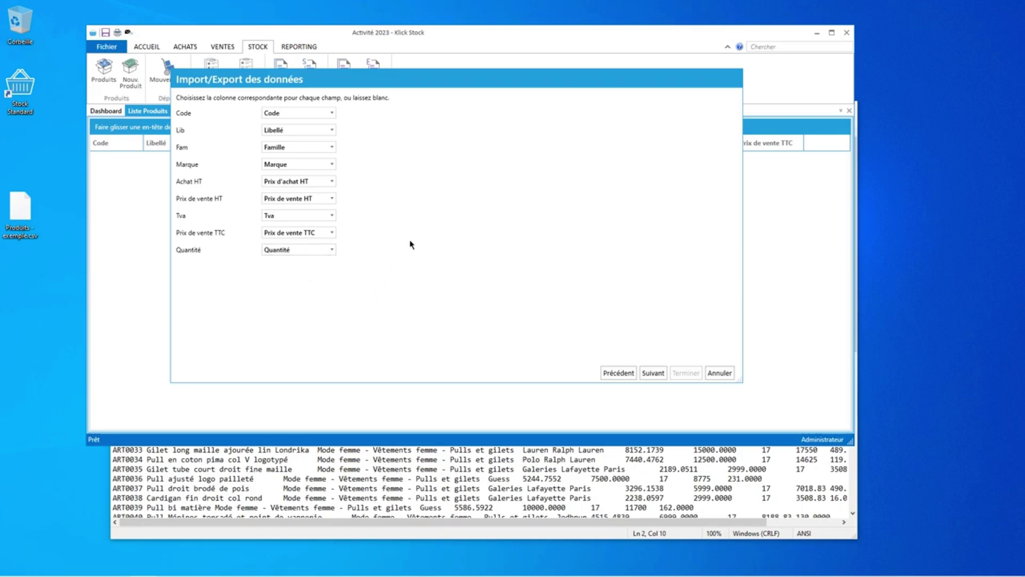
left_click(331, 249)
left_click_drag(333, 278, 335, 332)
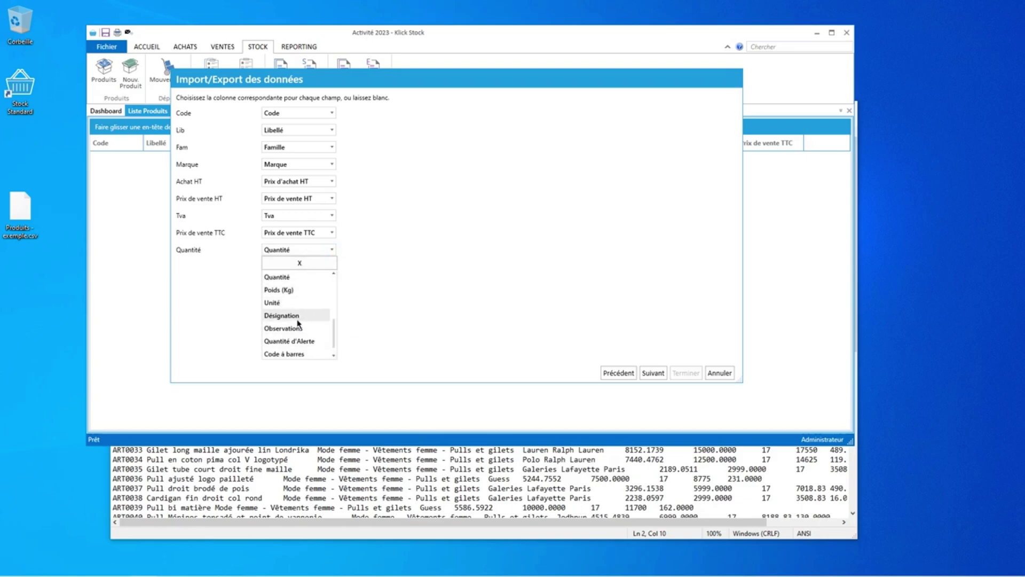
scroll(296, 309, "down", 1)
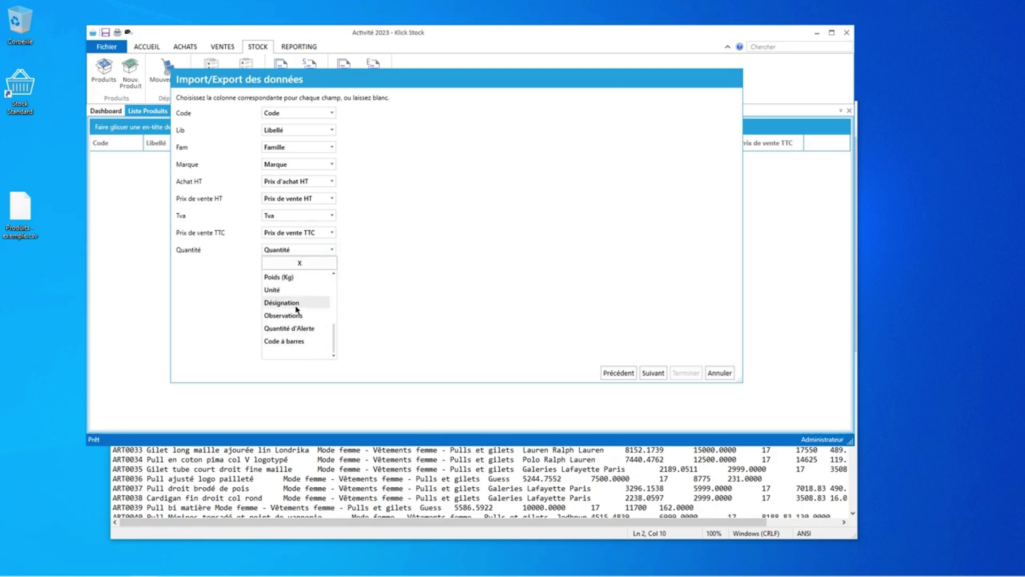
left_click(222, 269)
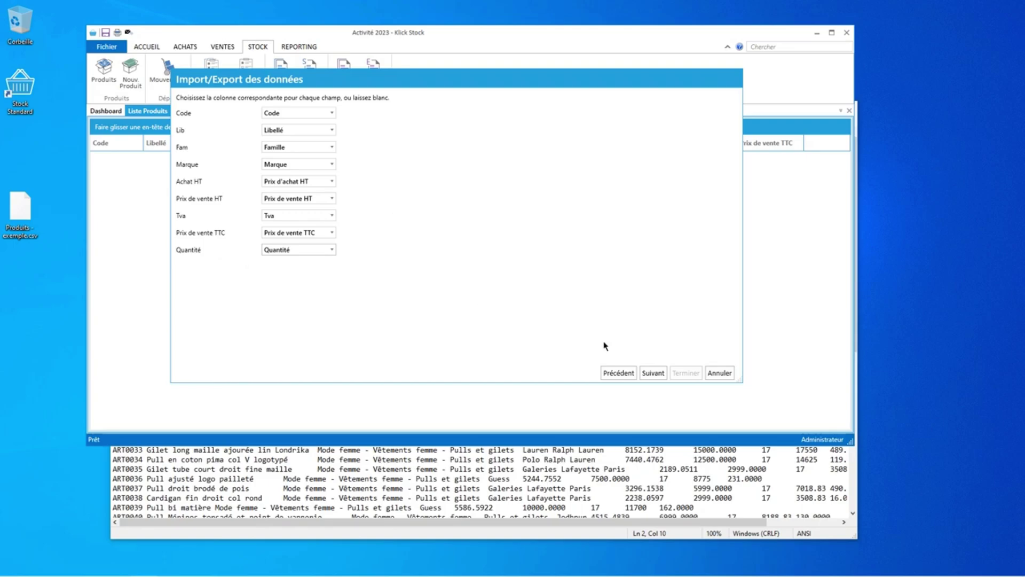
left_click(656, 373)
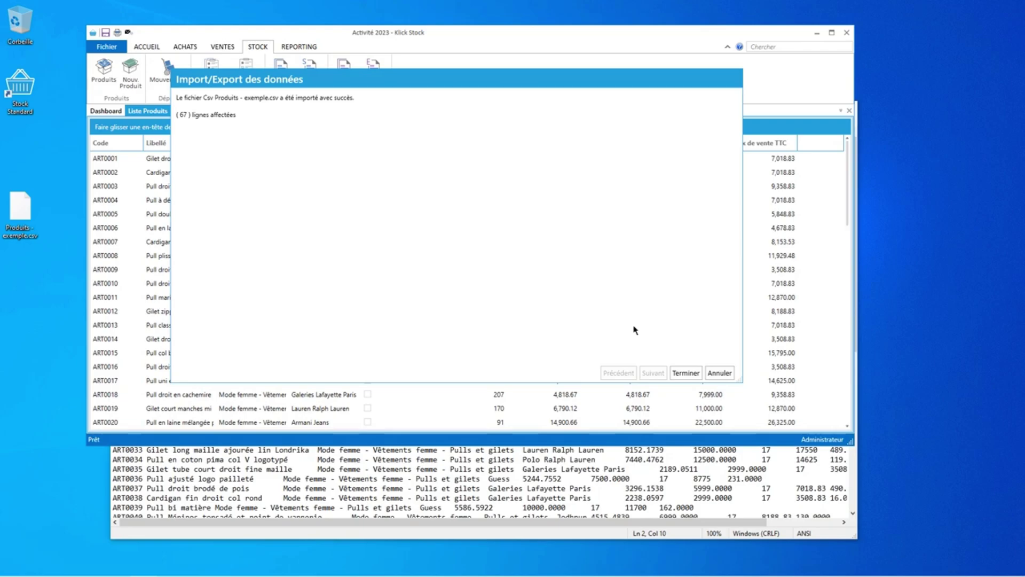
- Close the finished import wizard and maximize the Klick Stock window
left_click(685, 373)
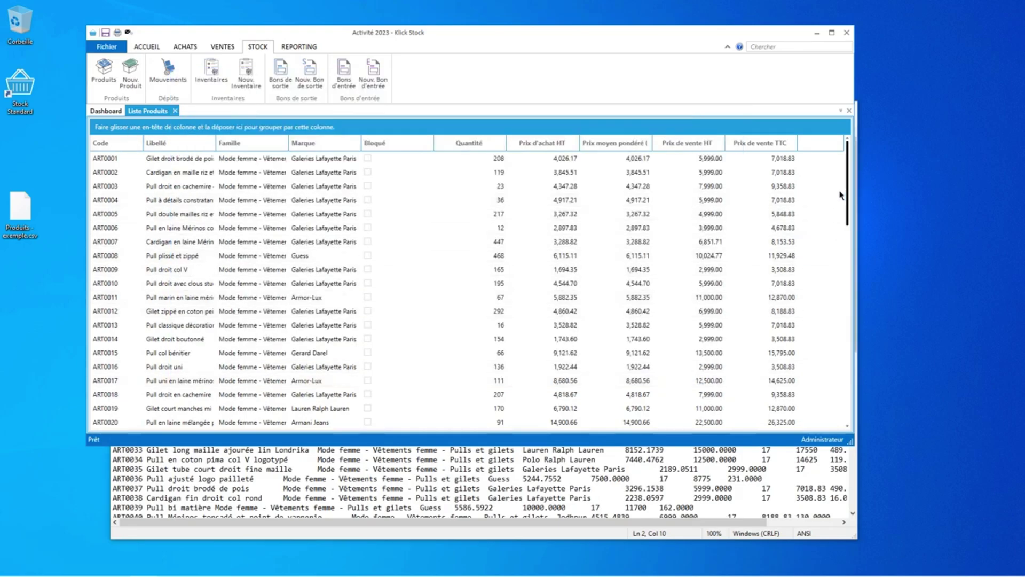
left_click_drag(848, 196, 857, 176)
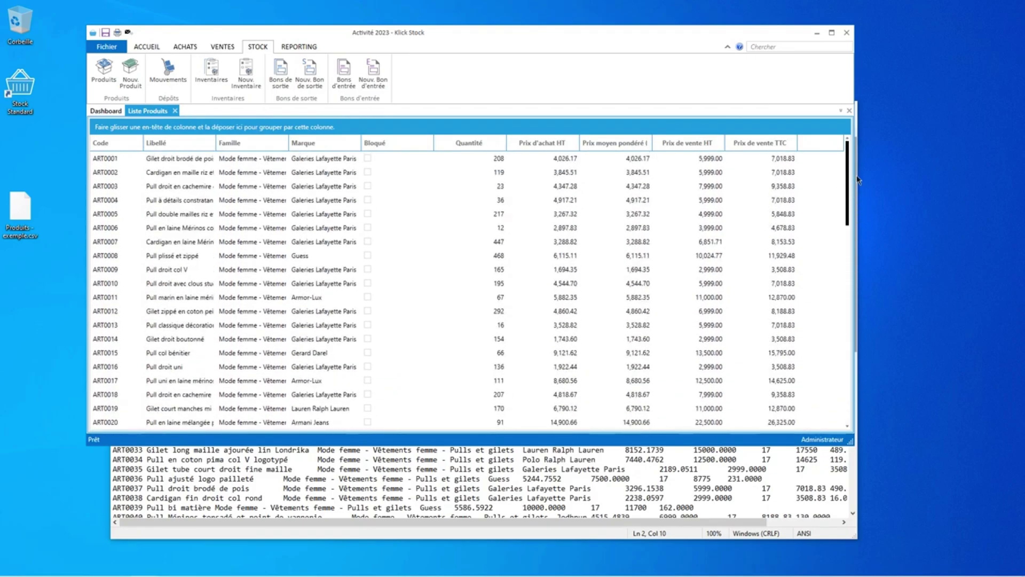
left_click(831, 33)
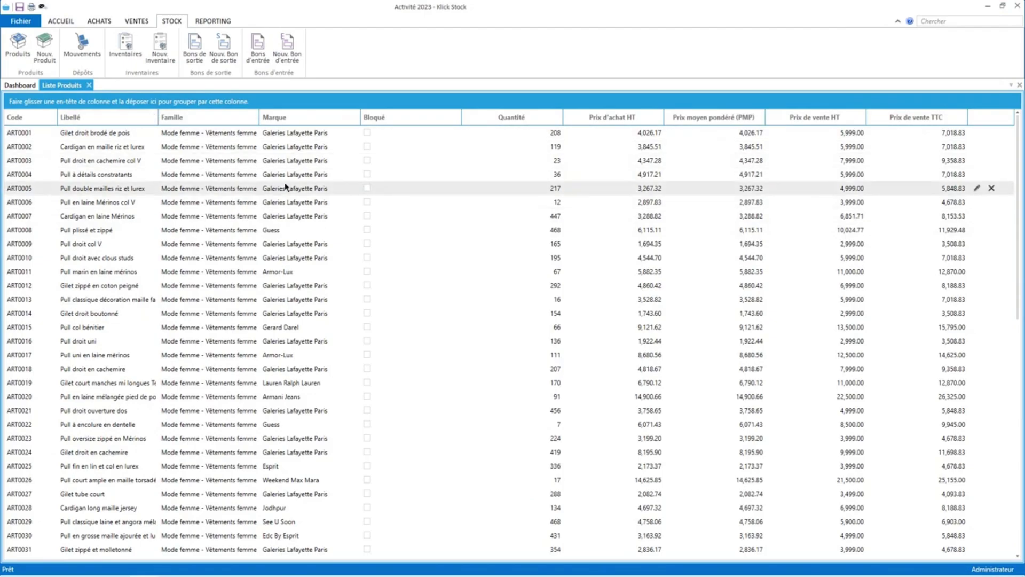
- Give ART0001 the blue sweater photo from Images > produits and save it
double_click(155, 133)
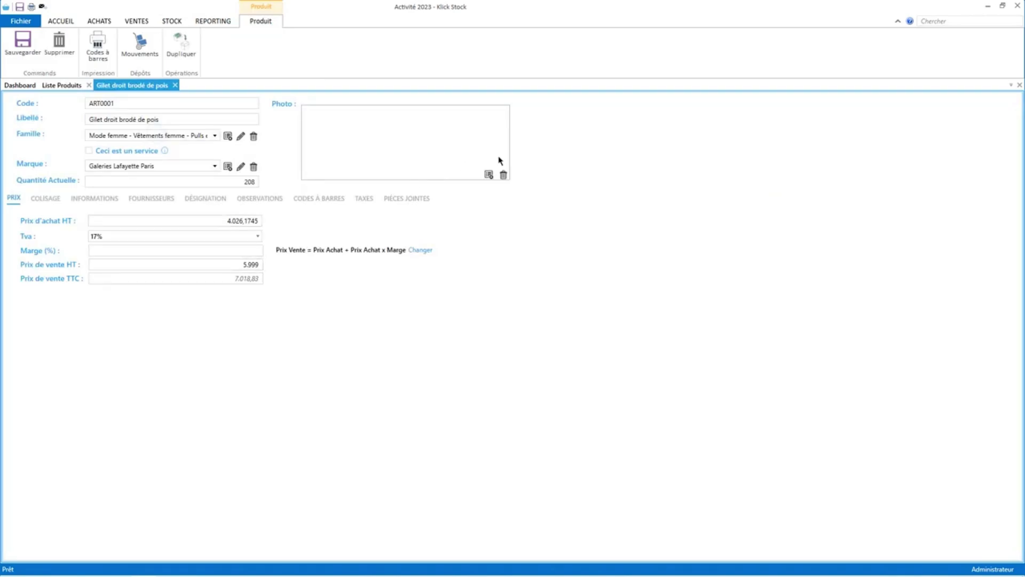
left_click(487, 173)
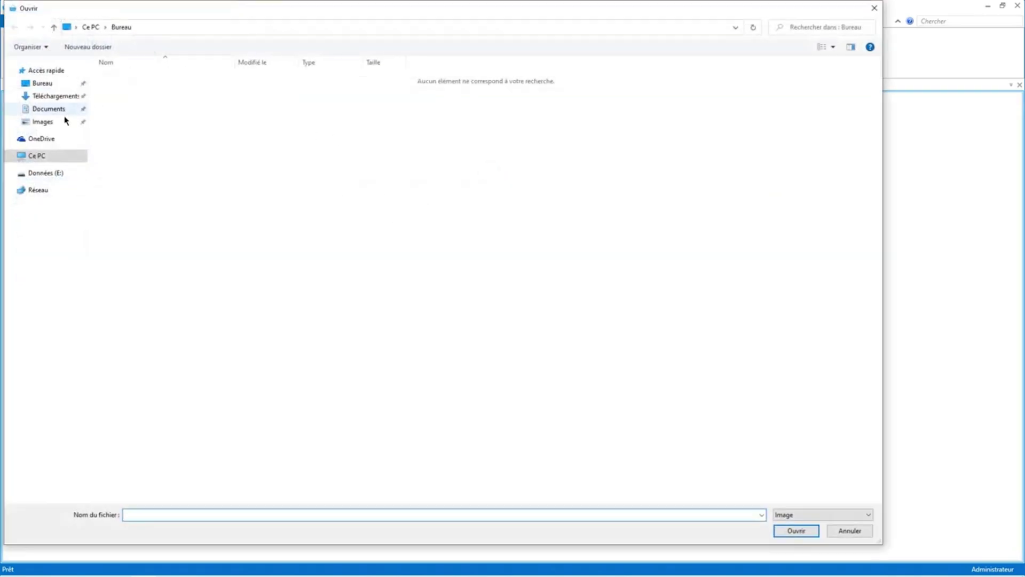
left_click(46, 122)
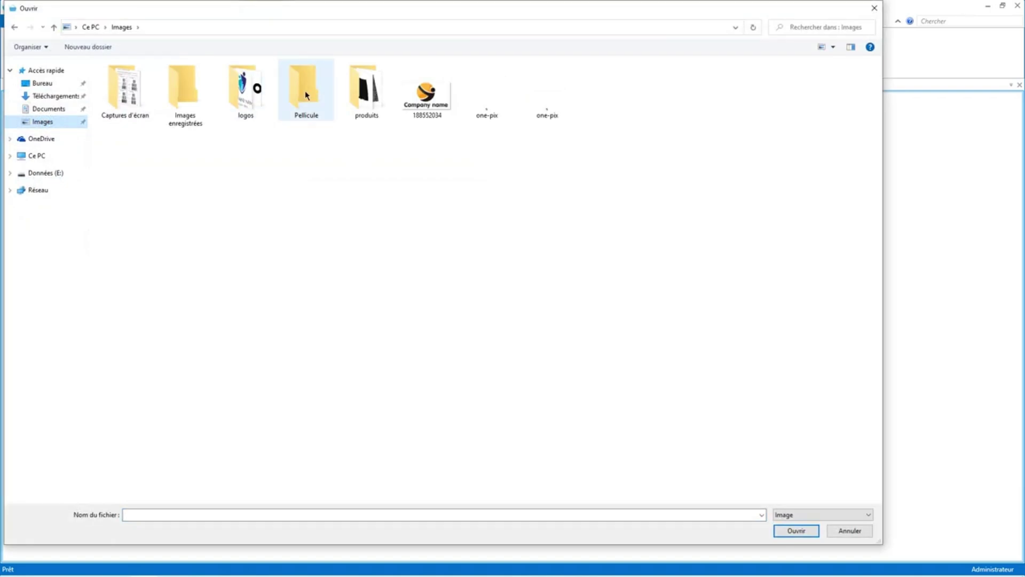
double_click(378, 93)
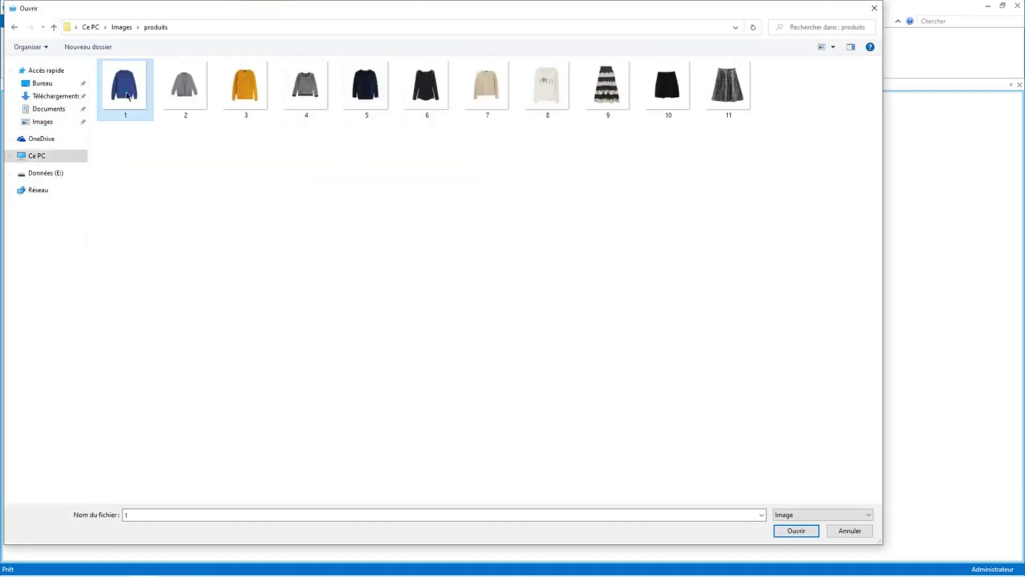
double_click(124, 87)
left_click(23, 43)
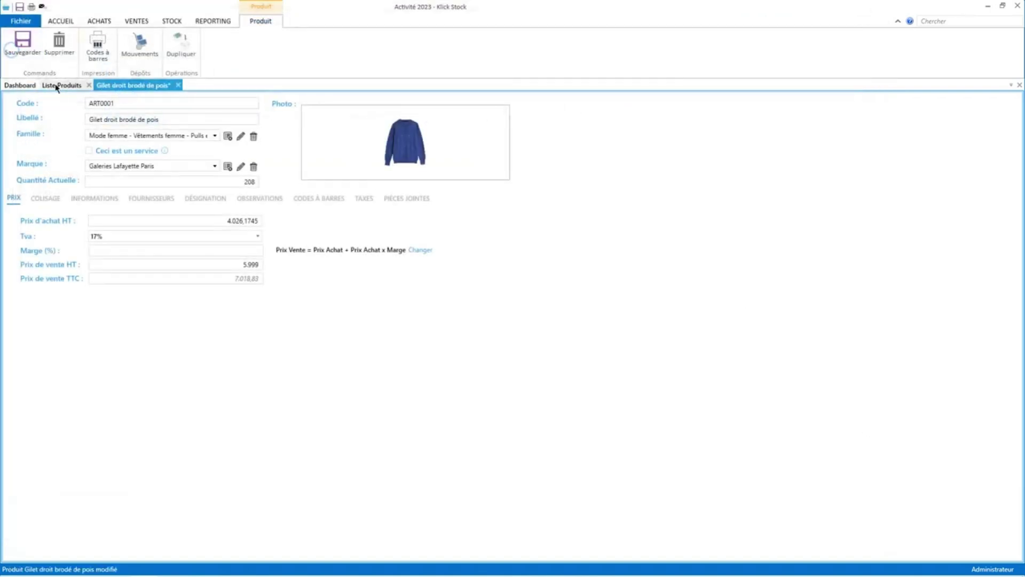
left_click(57, 85)
- Give ART0002 the grey cardigan photo, save it, and close both product forms
double_click(487, 155)
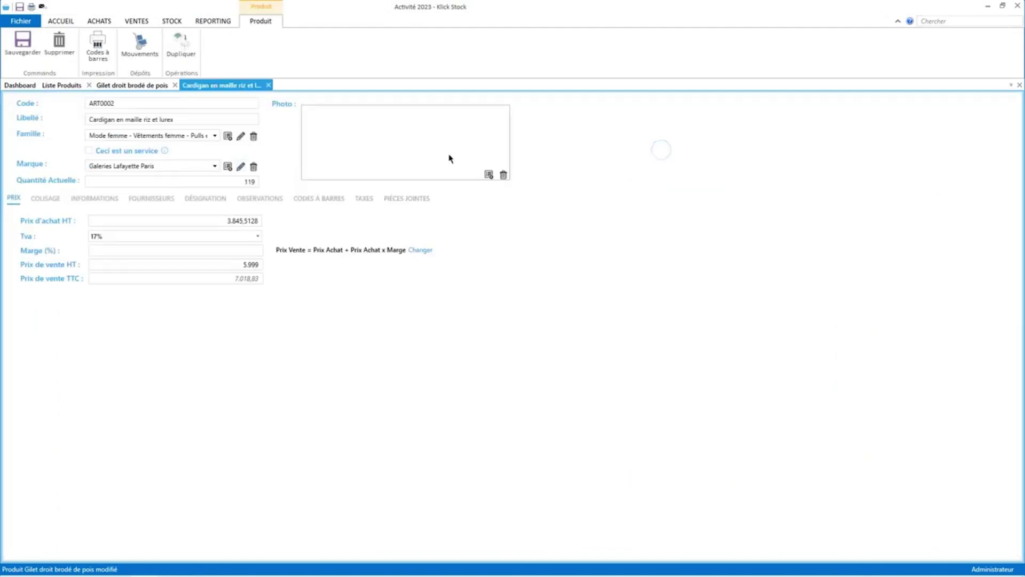
left_click(489, 174)
double_click(185, 85)
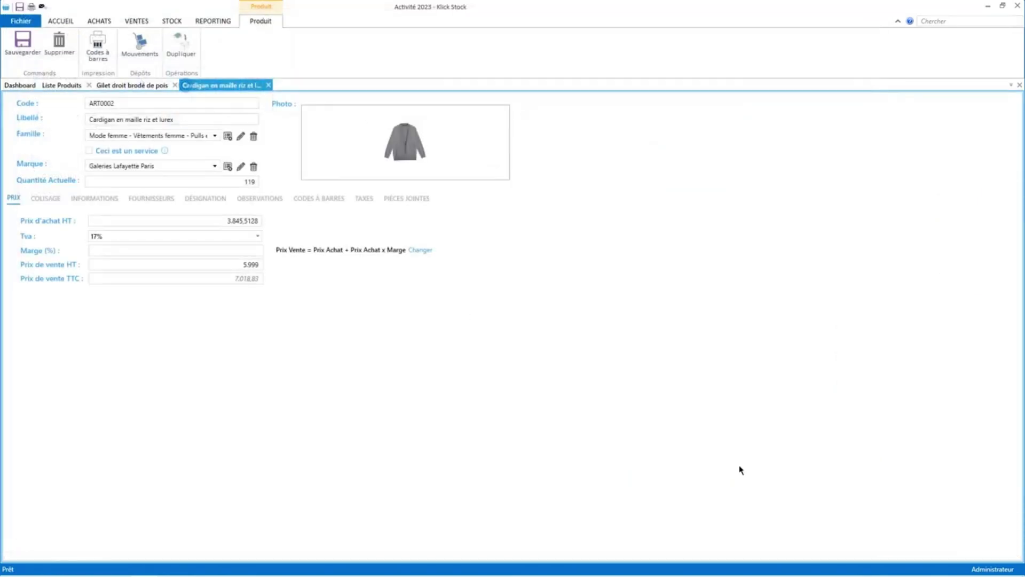
left_click(31, 53)
left_click(269, 86)
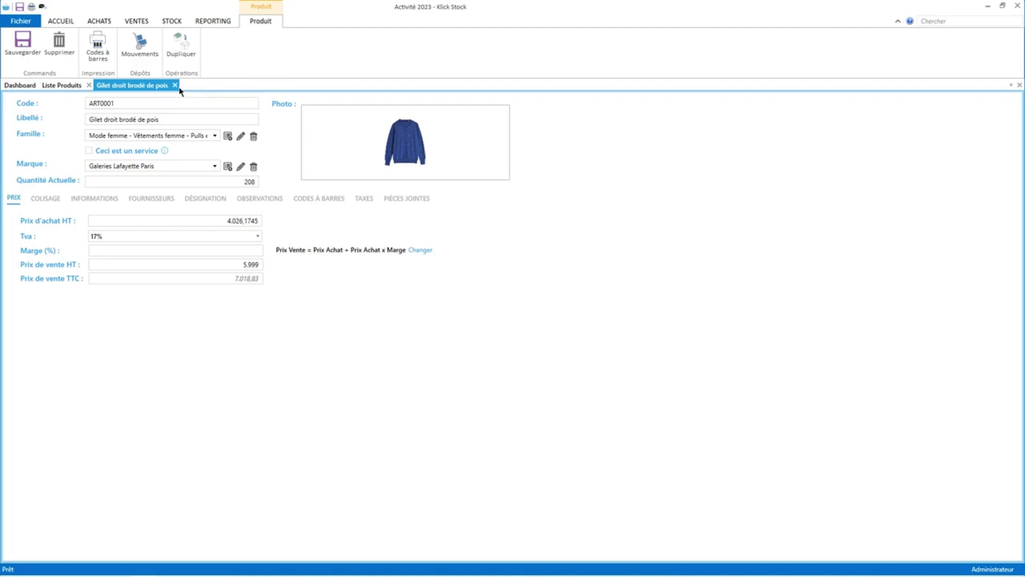
left_click(174, 85)
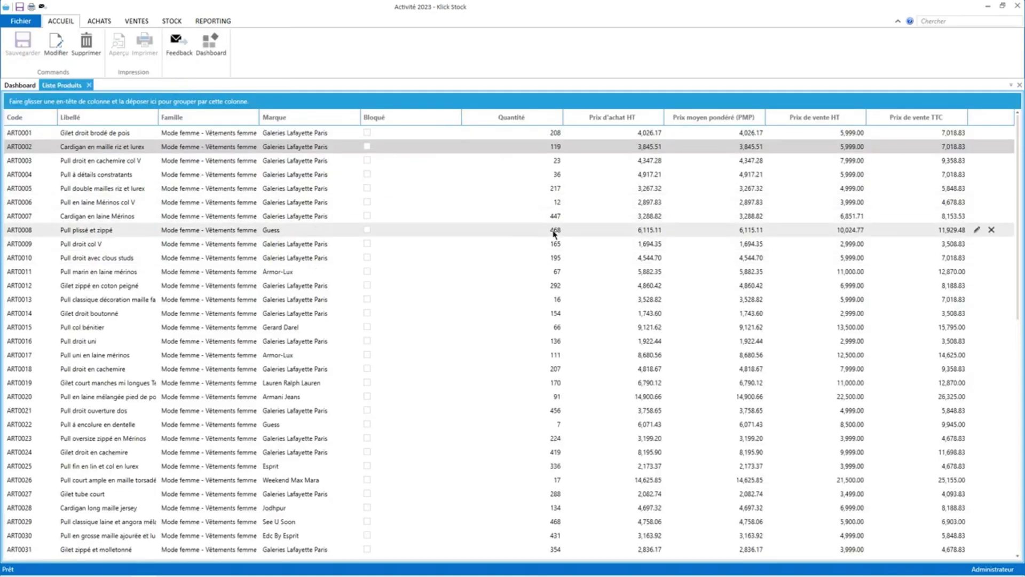
- In Tva & Taxes, swap the 17% rate for 19% on all products, then close the tab
left_click(20, 21)
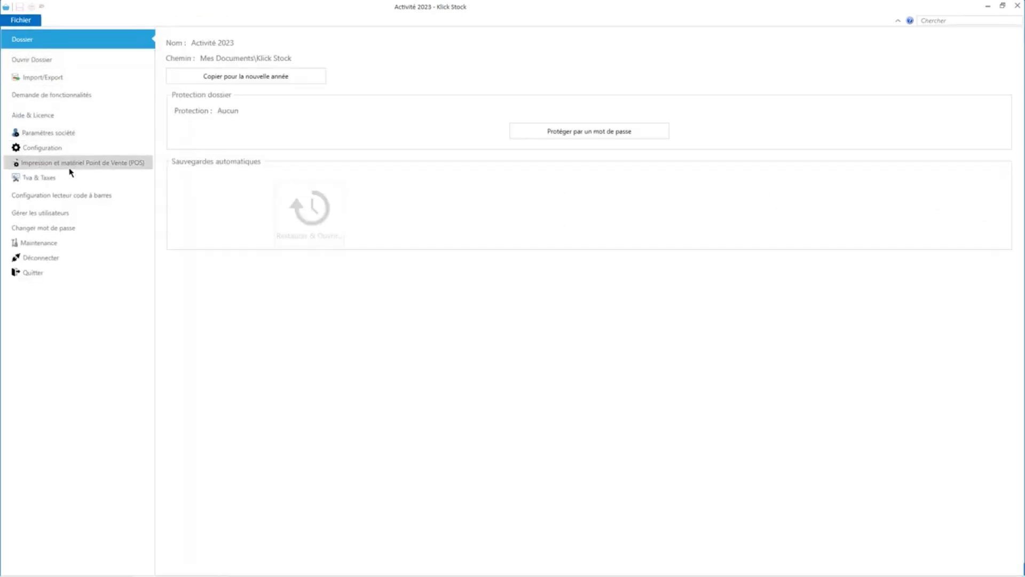
left_click(63, 180)
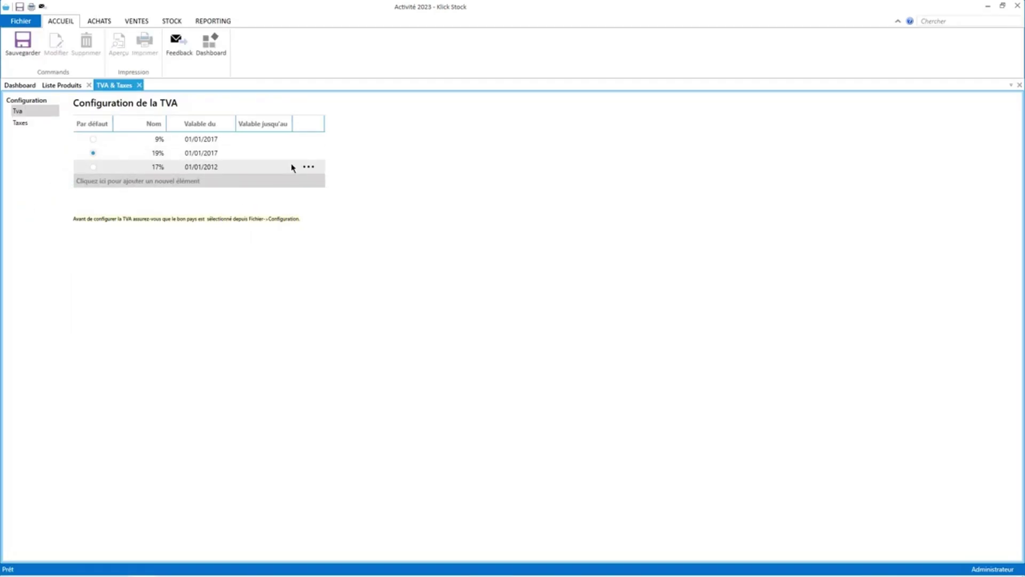
left_click(308, 166)
left_click(319, 179)
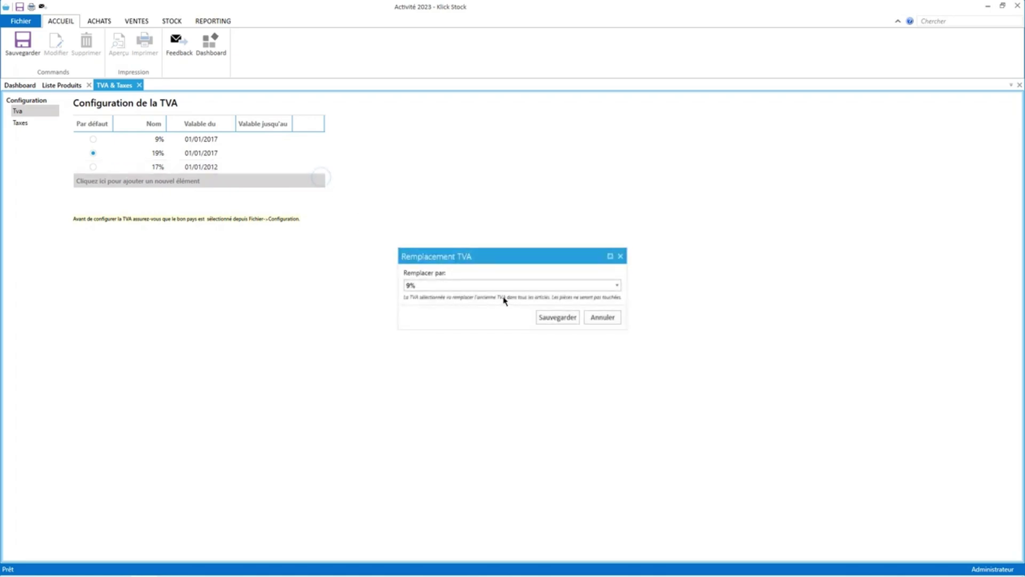
left_click(475, 286)
left_click(437, 313)
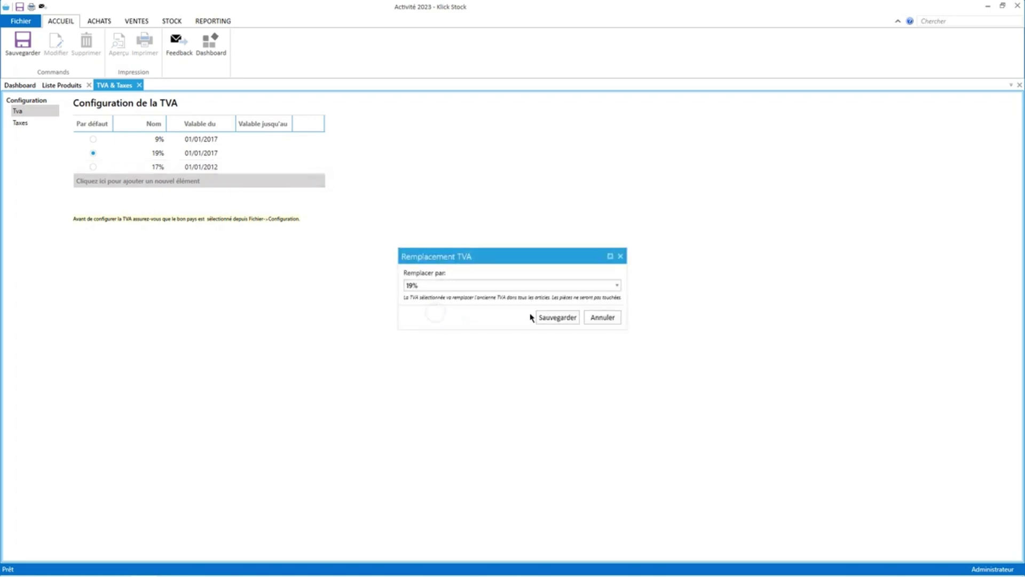
left_click(556, 316)
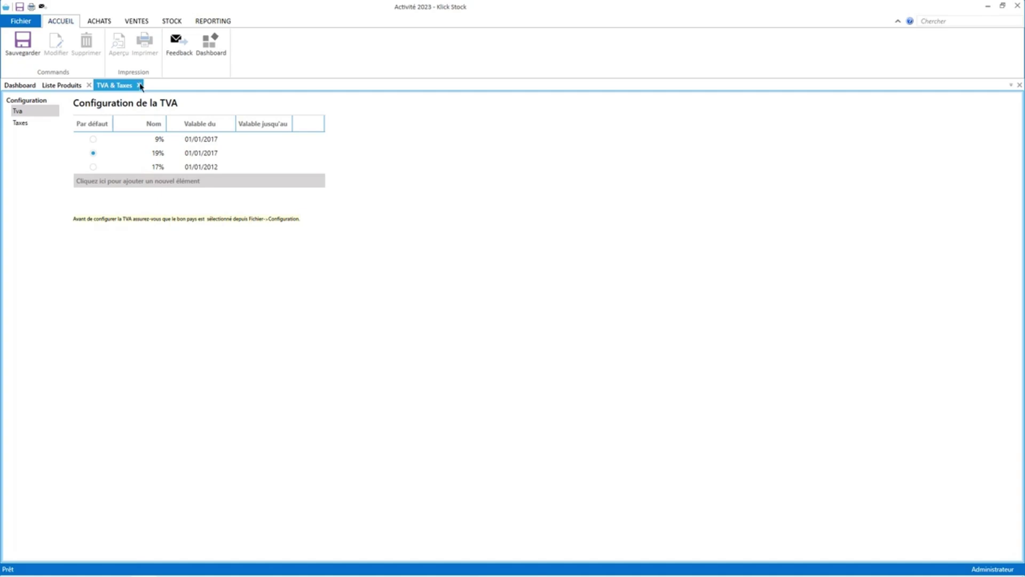
left_click(139, 85)
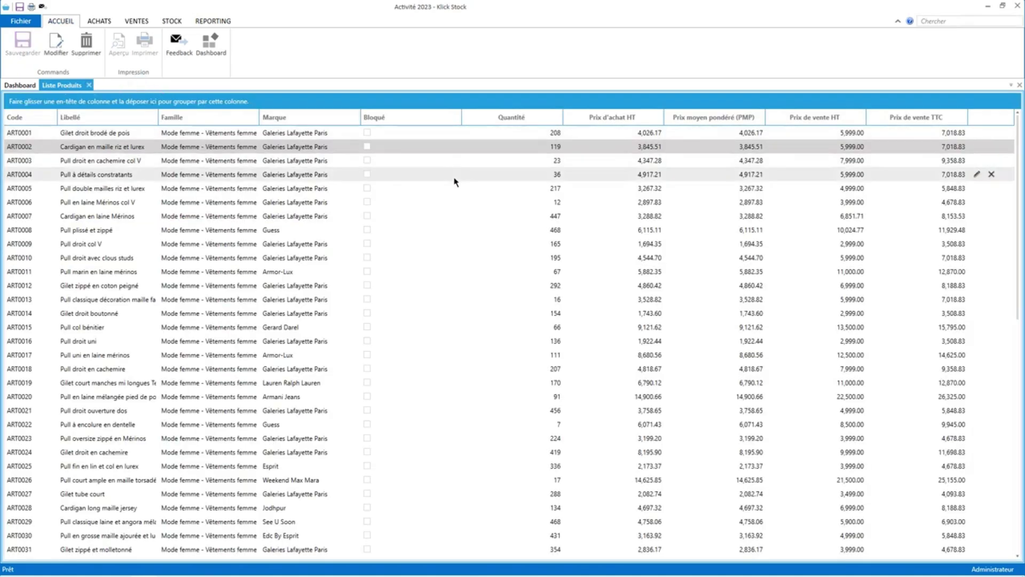
scroll(456, 224, "down", 6)
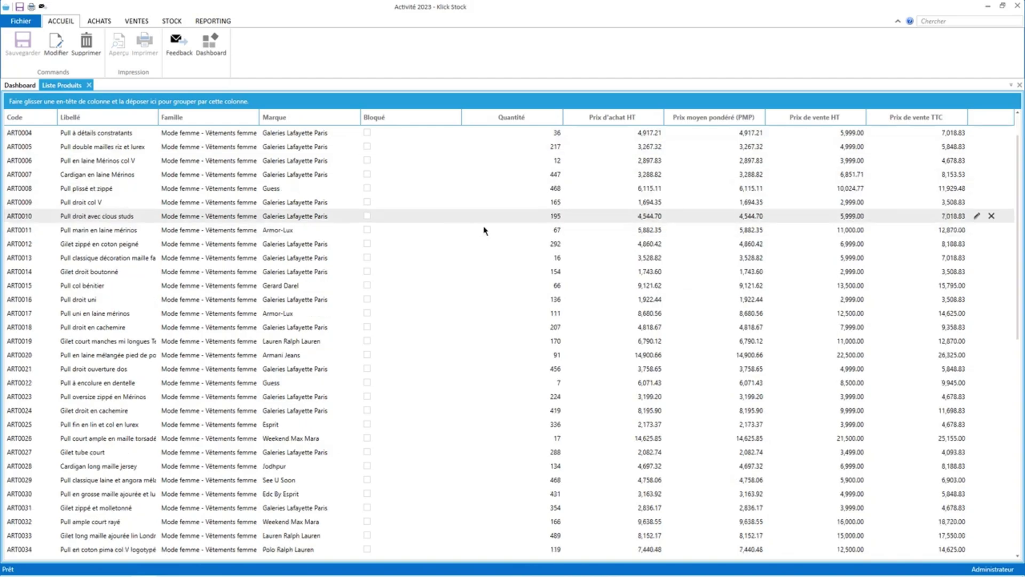
scroll(426, 263, "up", 6)
double_click(250, 148)
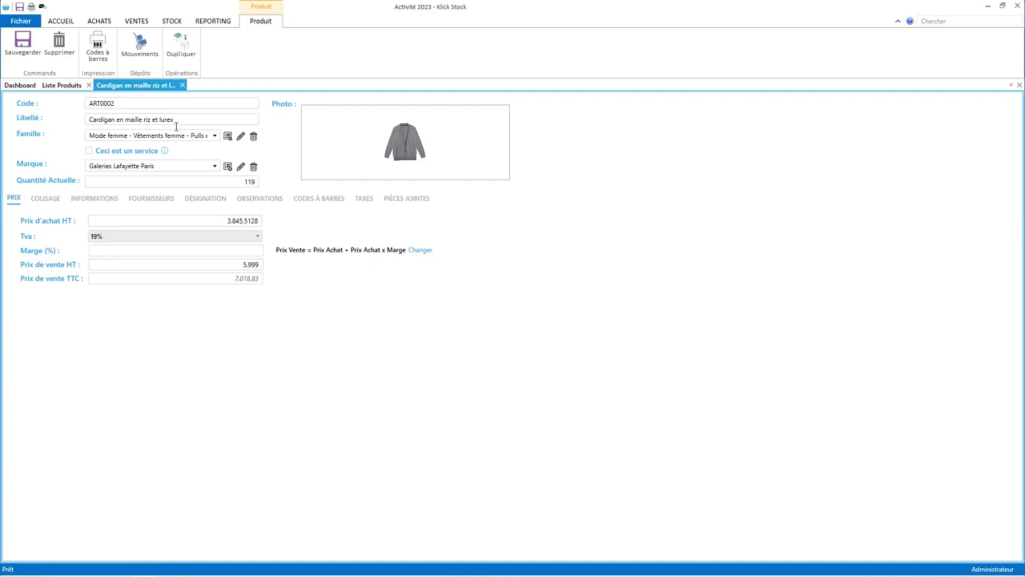
left_click(180, 45)
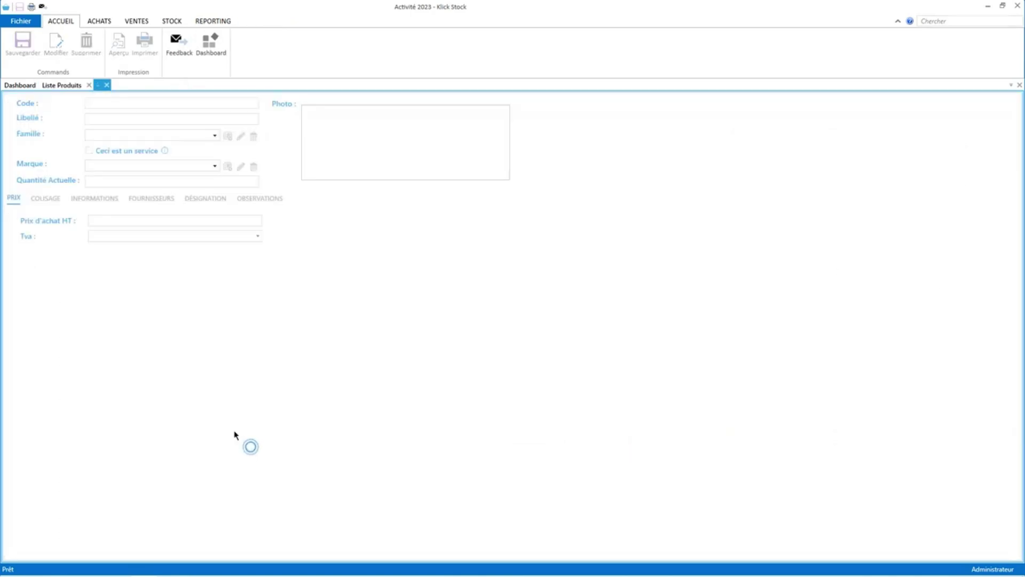
left_click(173, 85)
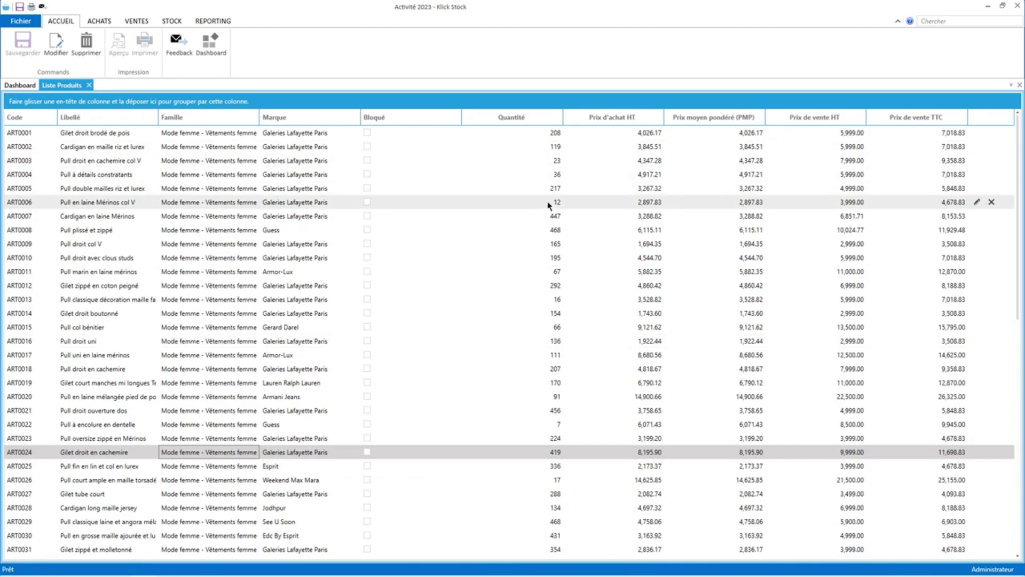
scroll(529, 176, "down", 7)
scroll(530, 294, "down", 5)
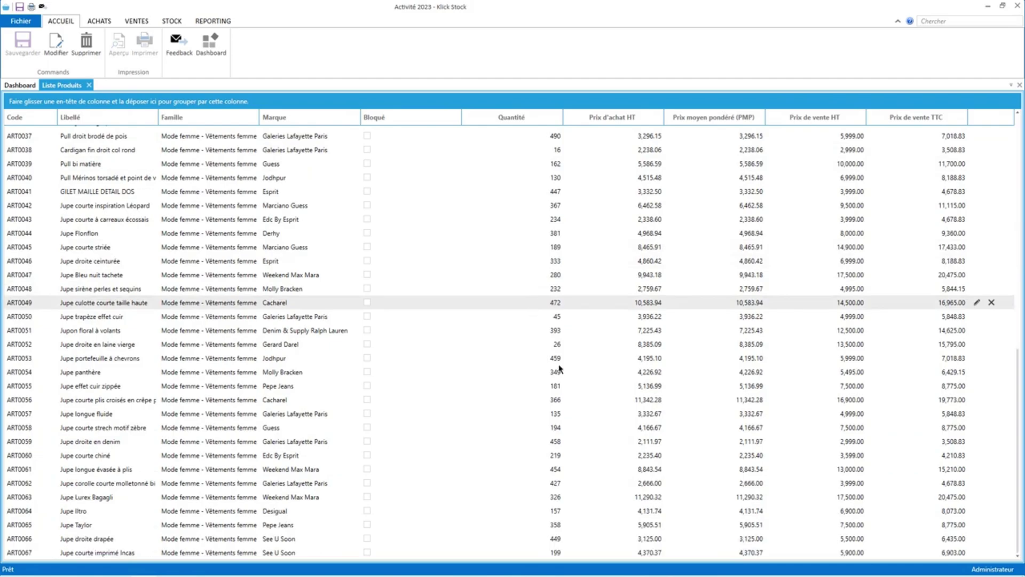
scroll(562, 369, "up", 12)
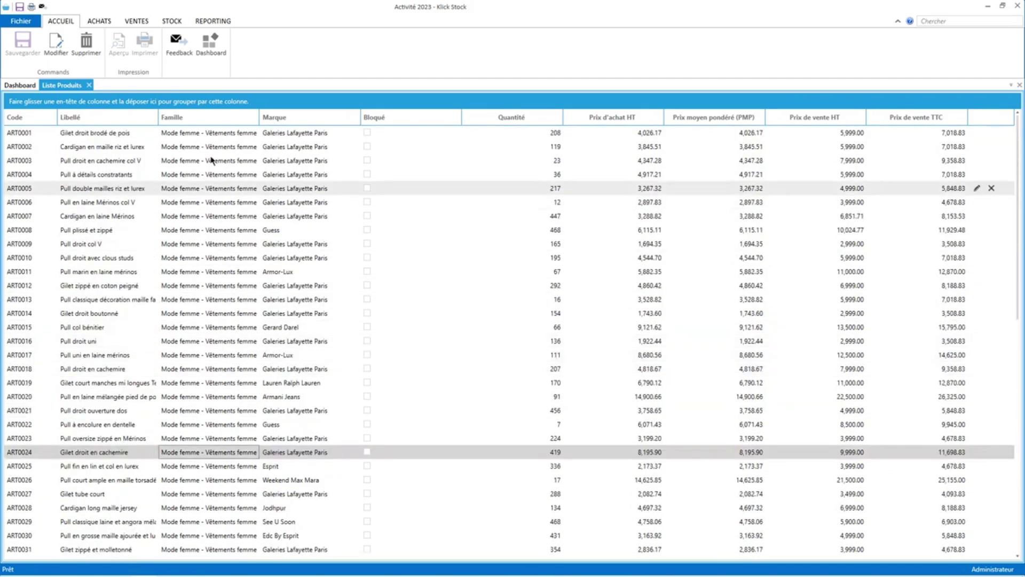
double_click(163, 135)
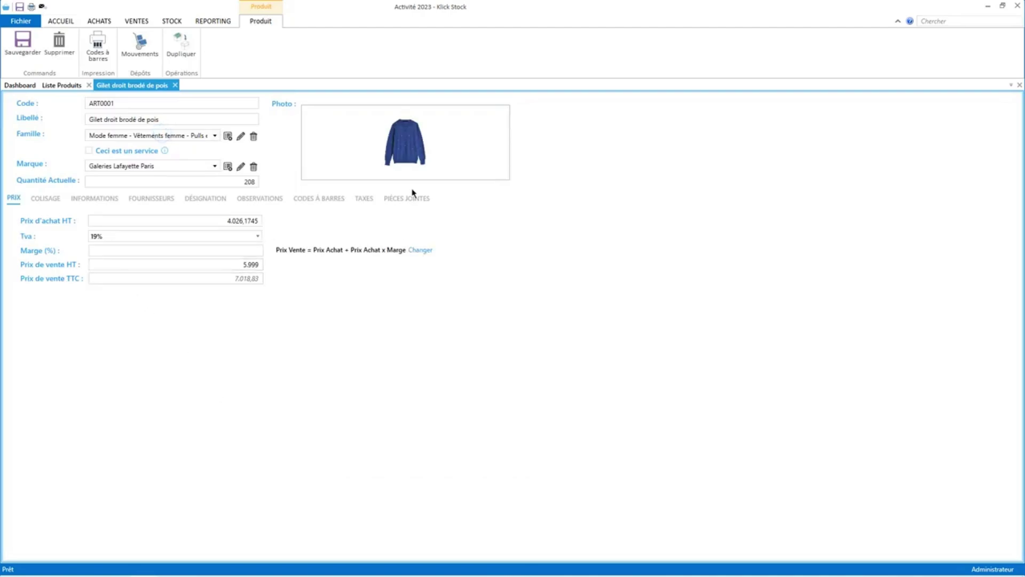
mouse_move(393, 134)
left_click(403, 198)
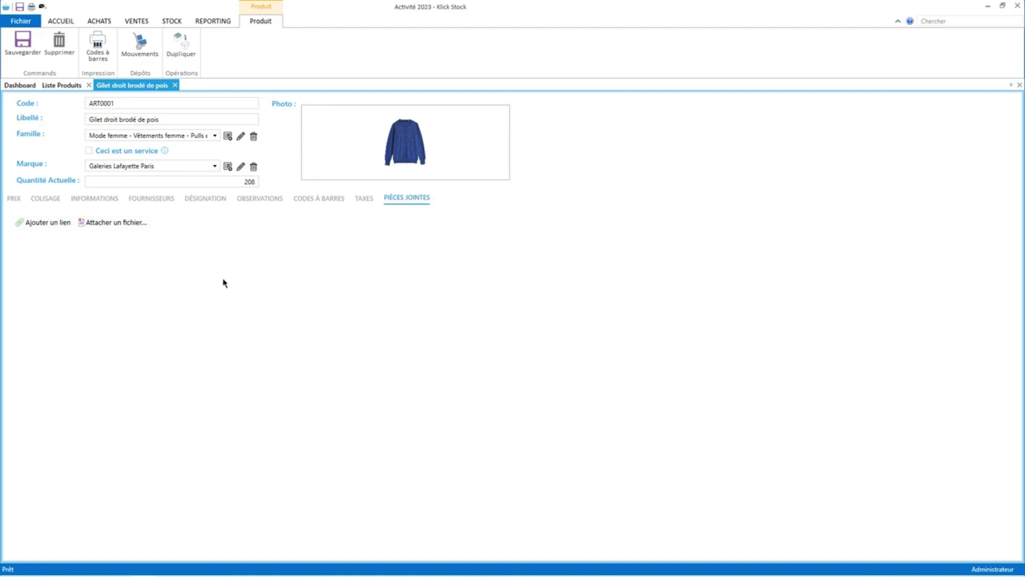
left_click(14, 198)
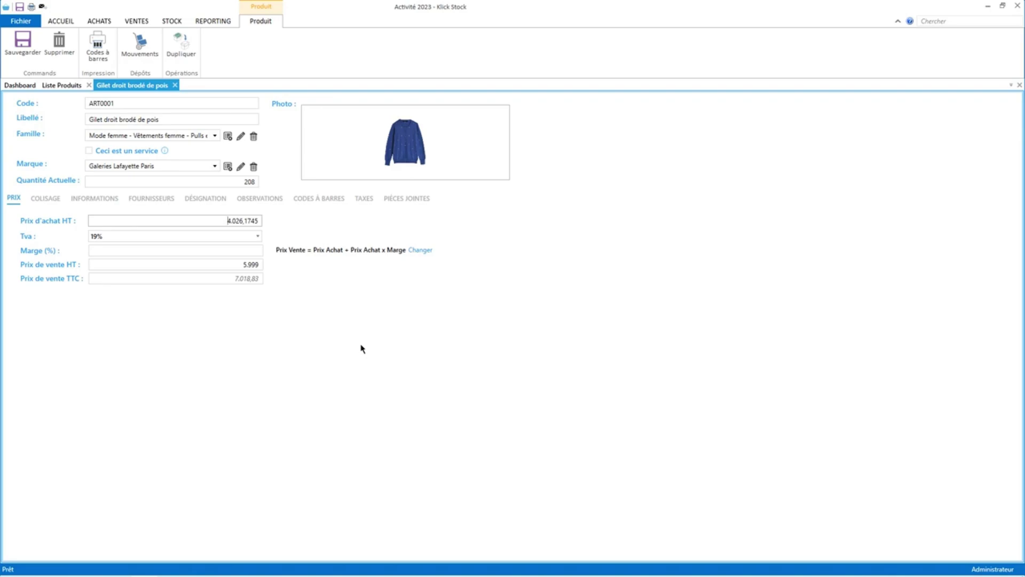
left_click(176, 85)
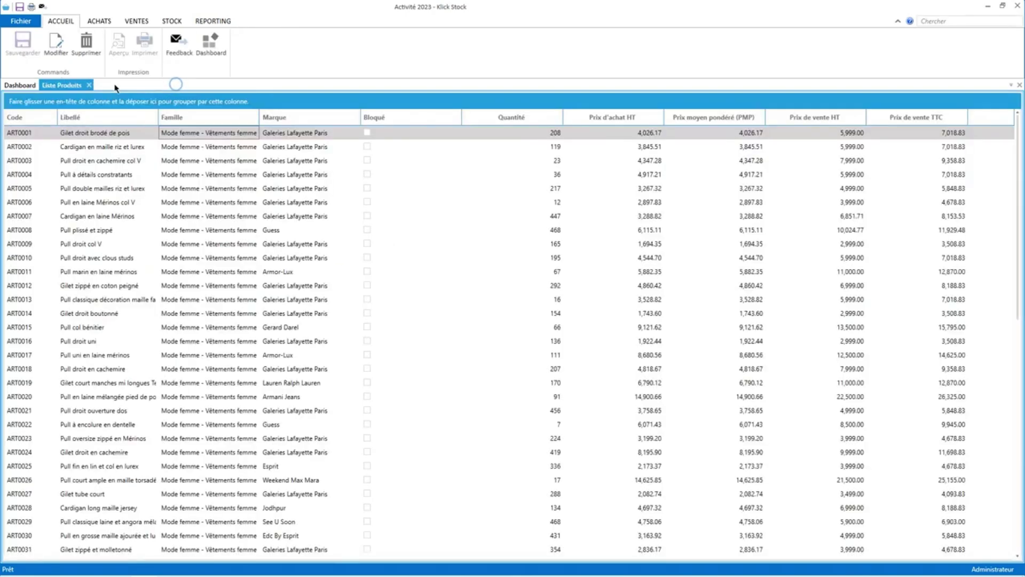
- Start a new counter sale with Cardigan en laine Mérinos and Gilet long maille ajourée lin Londrika
left_click(89, 85)
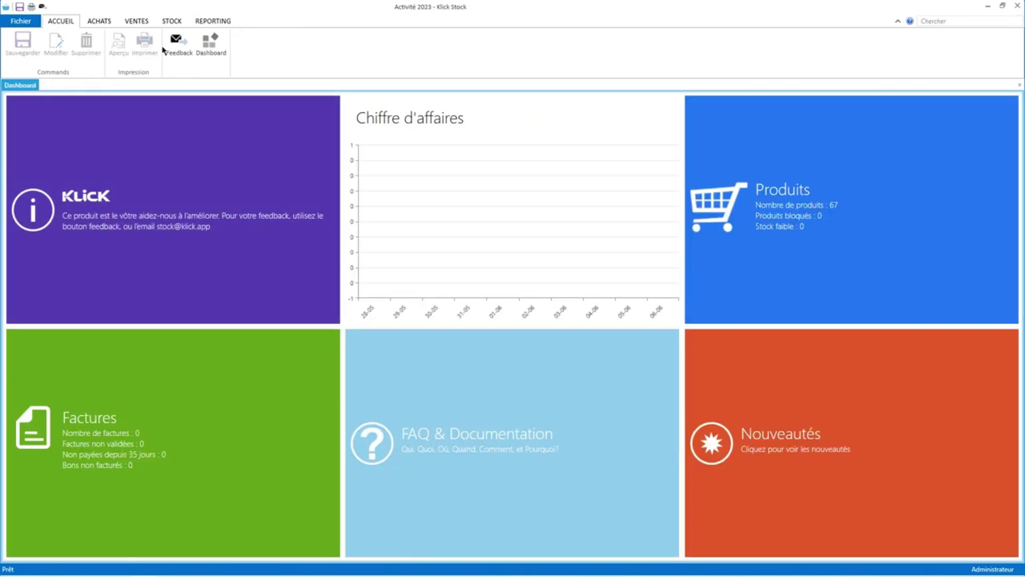
left_click(166, 22)
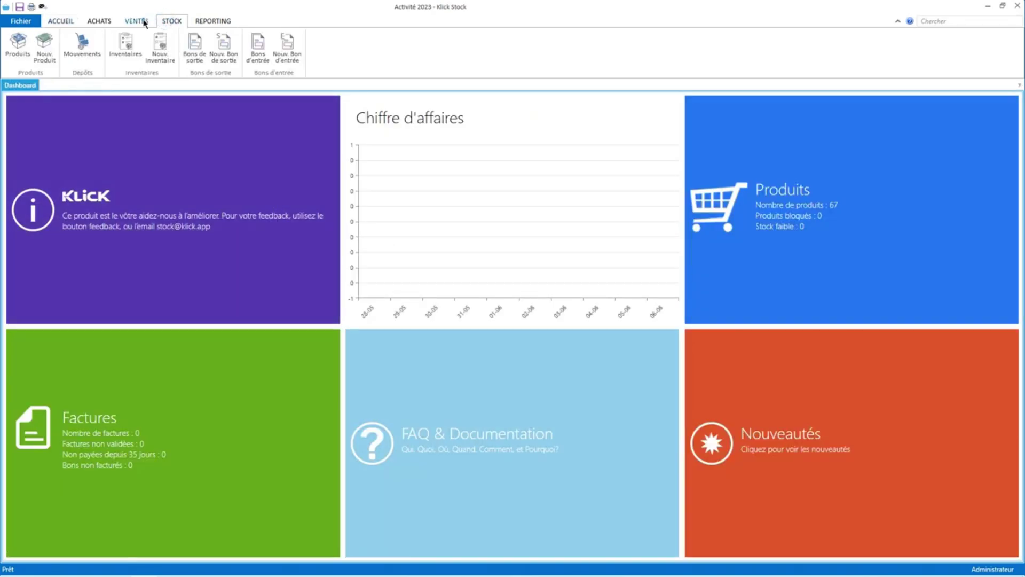
left_click(136, 20)
left_click(438, 51)
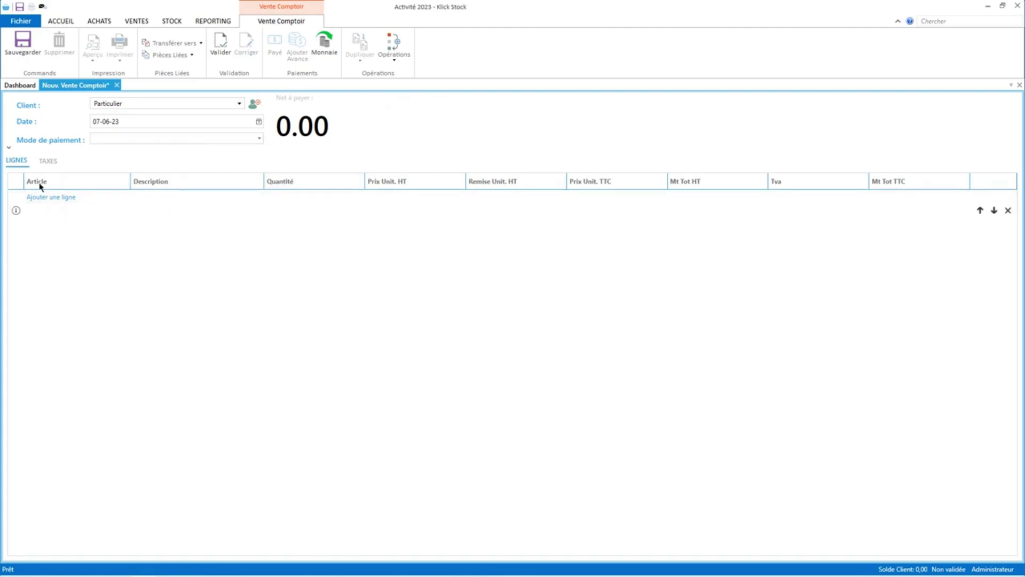
left_click(66, 199)
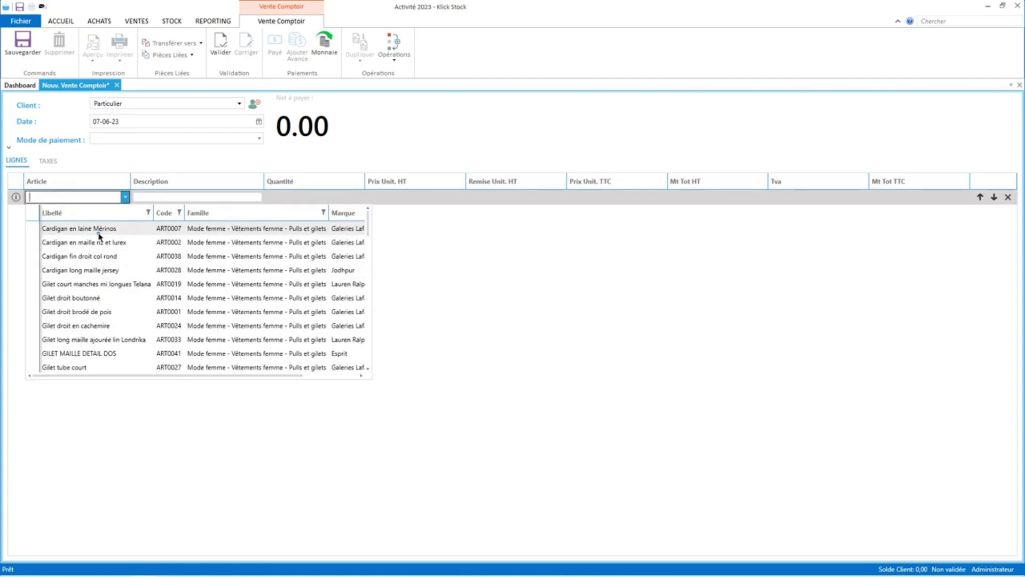
left_click(98, 231)
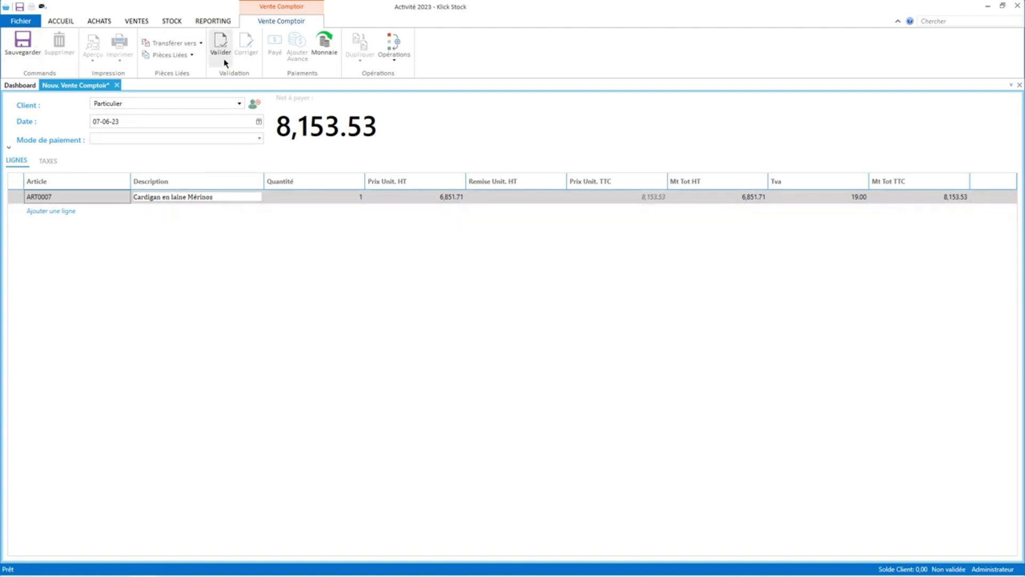
left_click(47, 211)
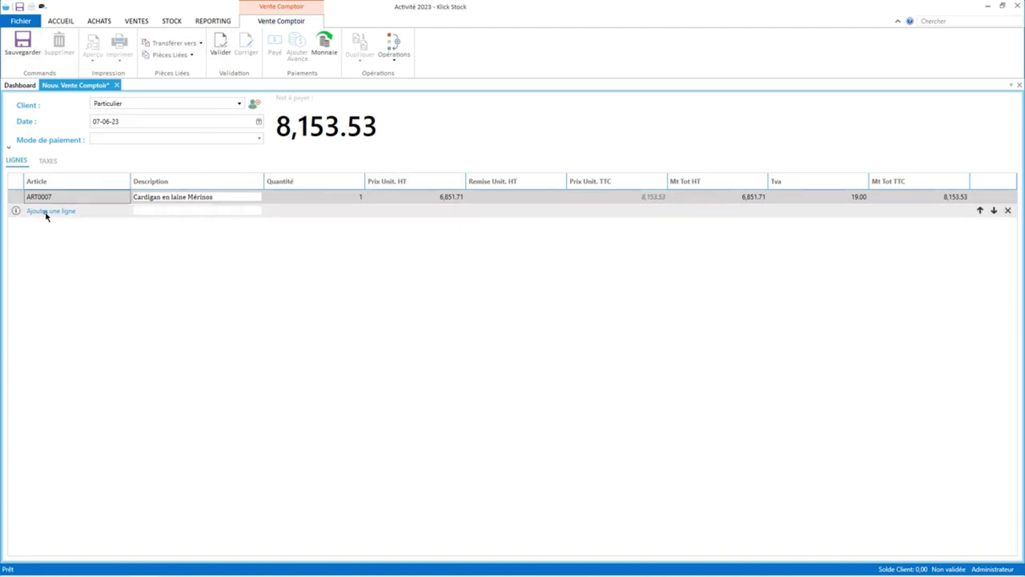
left_click(100, 353)
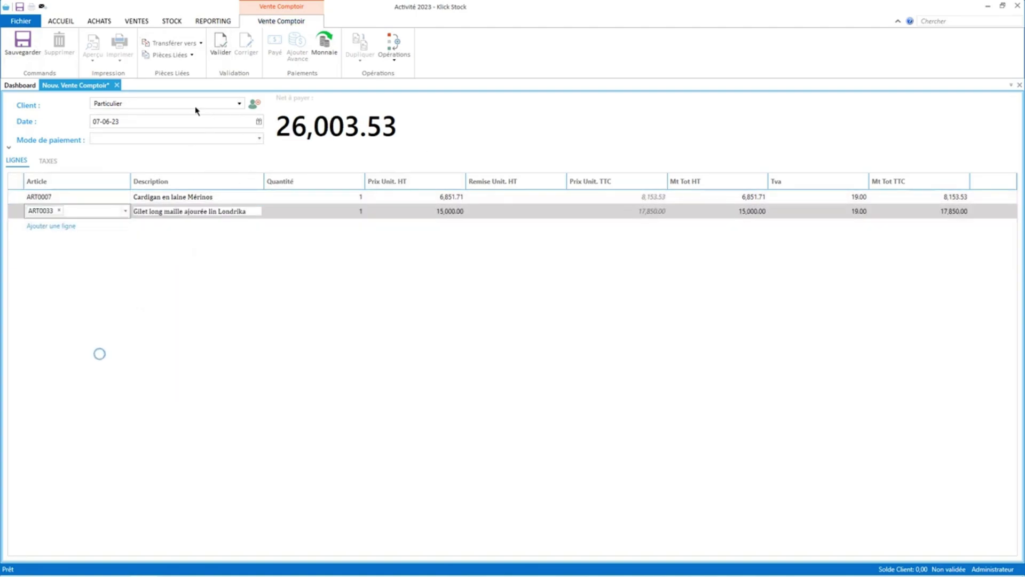
- Validate sale VC0001/23 for 26,003.53, mark it paid, and close it
left_click(217, 54)
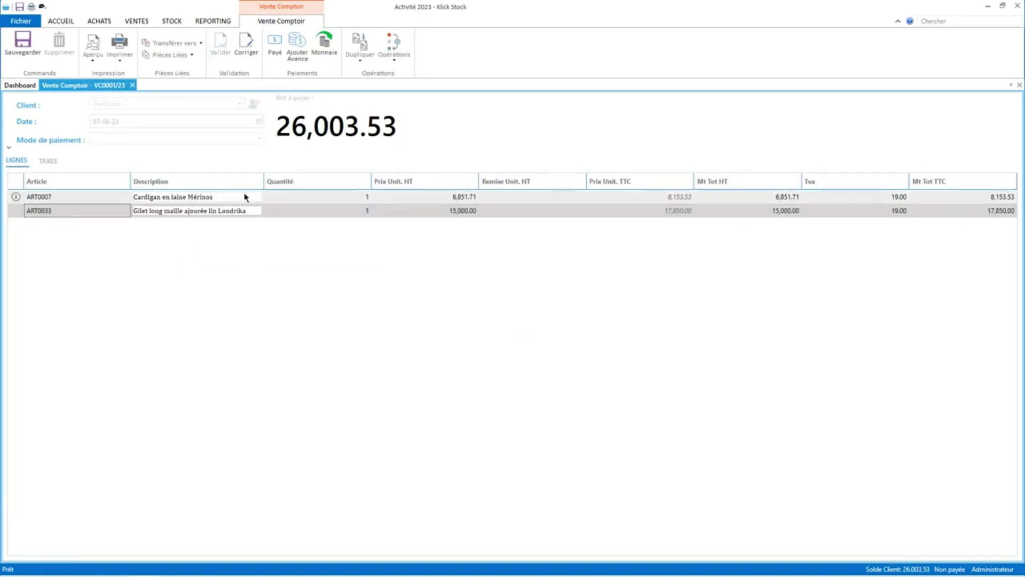
left_click(275, 45)
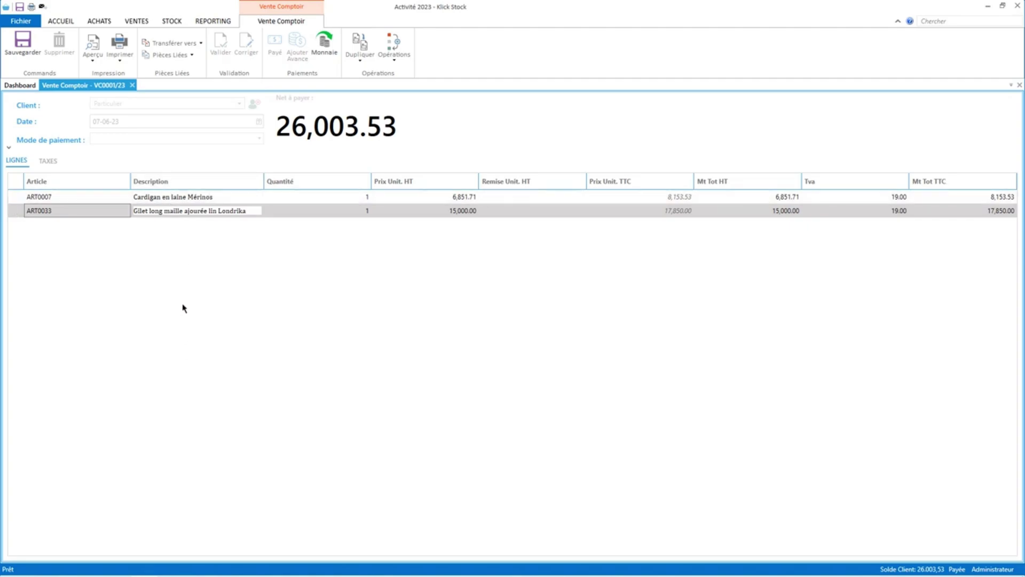
left_click(132, 85)
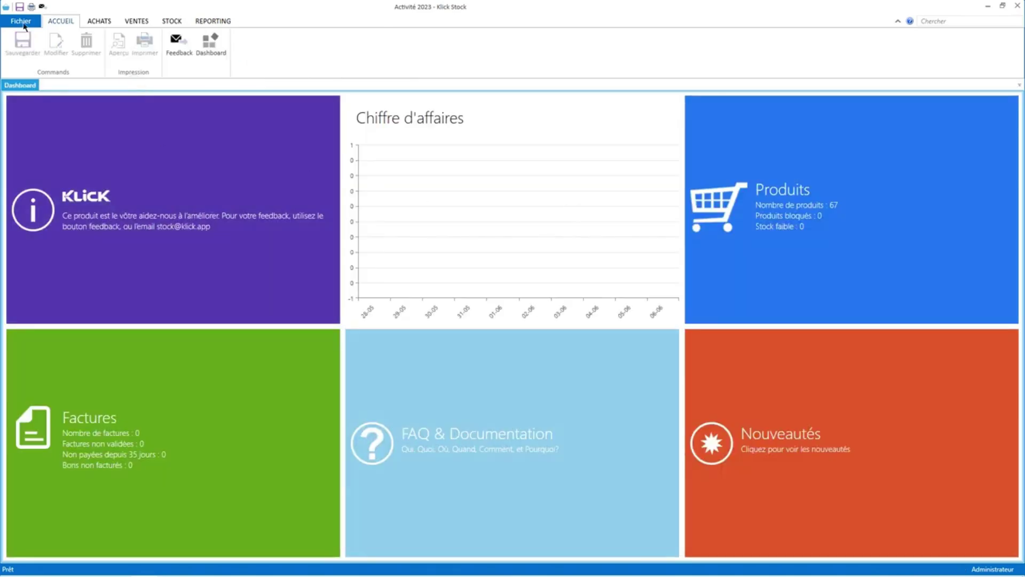
- Go to Fichier > Configuration lecteur code à barres and start configuring a new reader
left_click(23, 22)
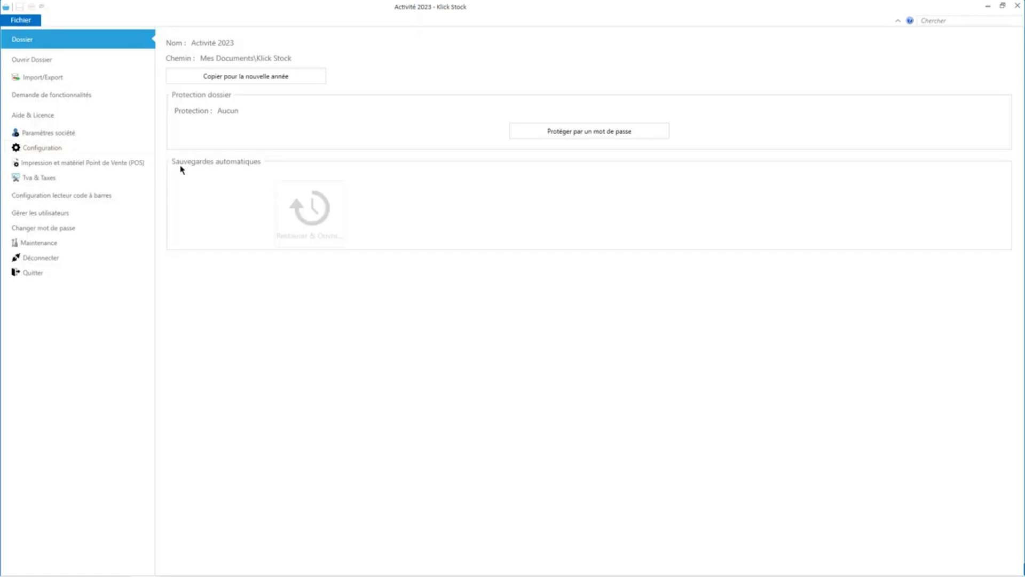
left_click(64, 196)
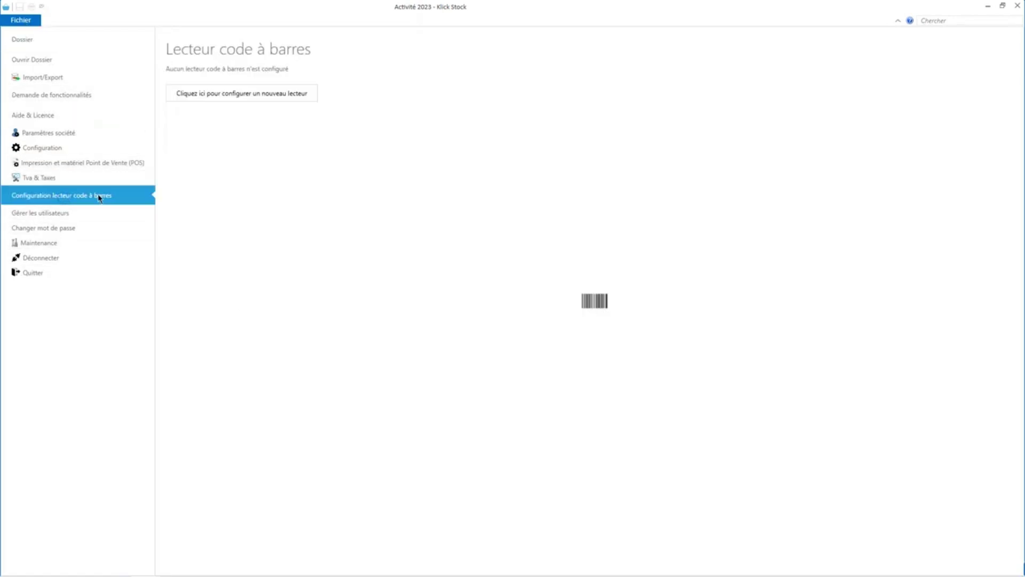
left_click(223, 95)
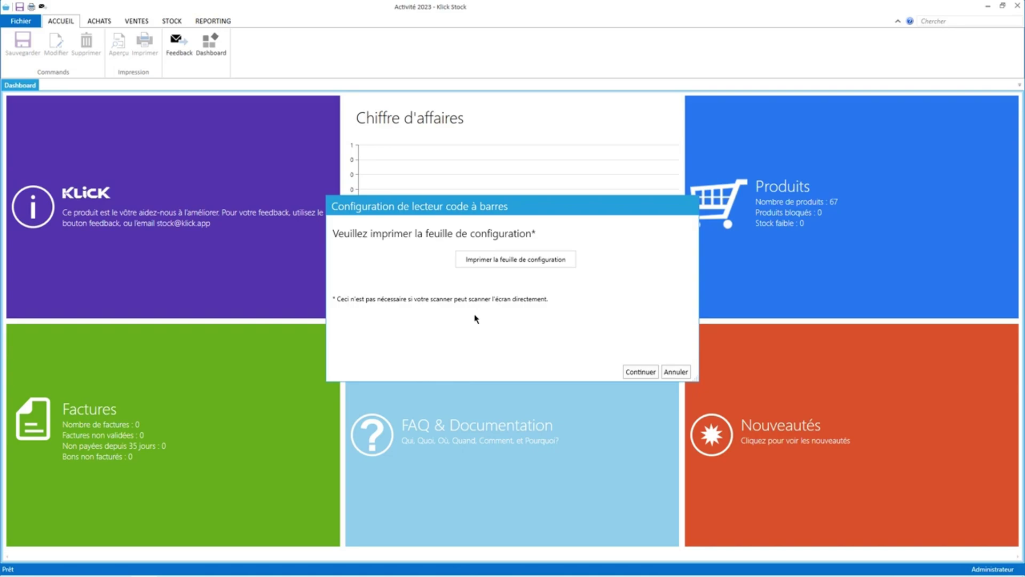
- Set the reader to digits-only codes, scan test codes 11111111 and 234567890, and dismiss the success message
left_click(635, 373)
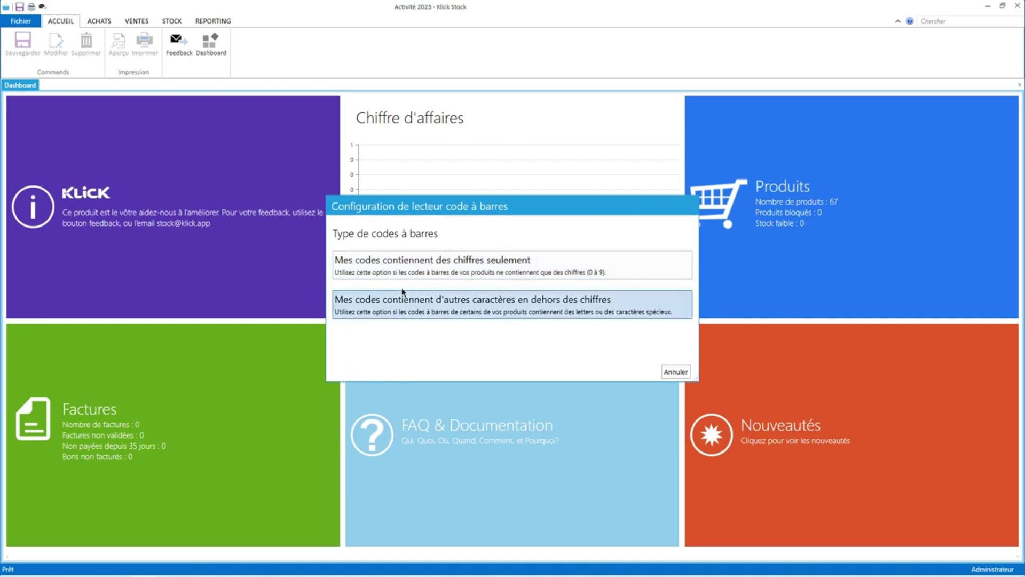
left_click(430, 267)
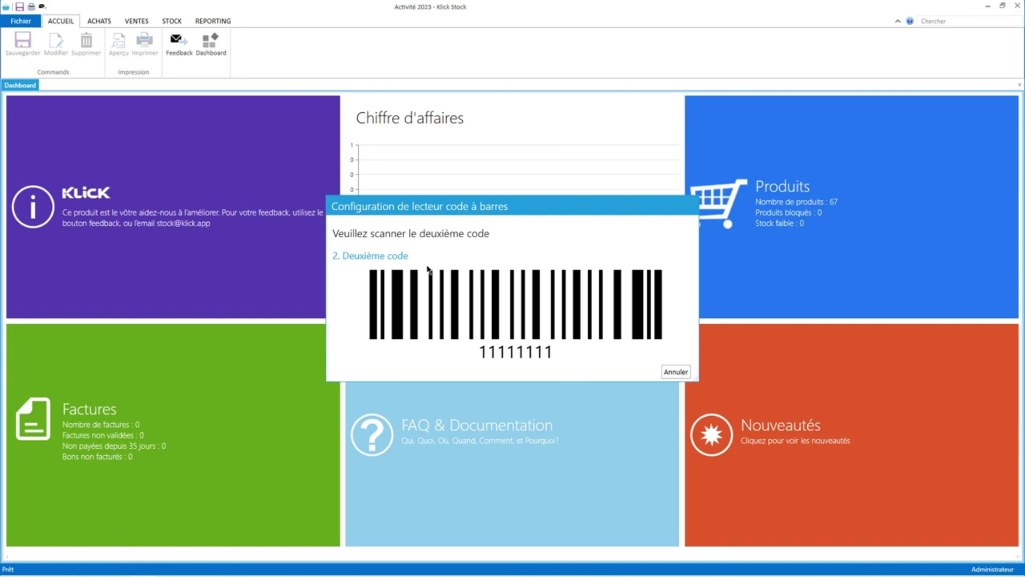
type("11111111")
key("Return")
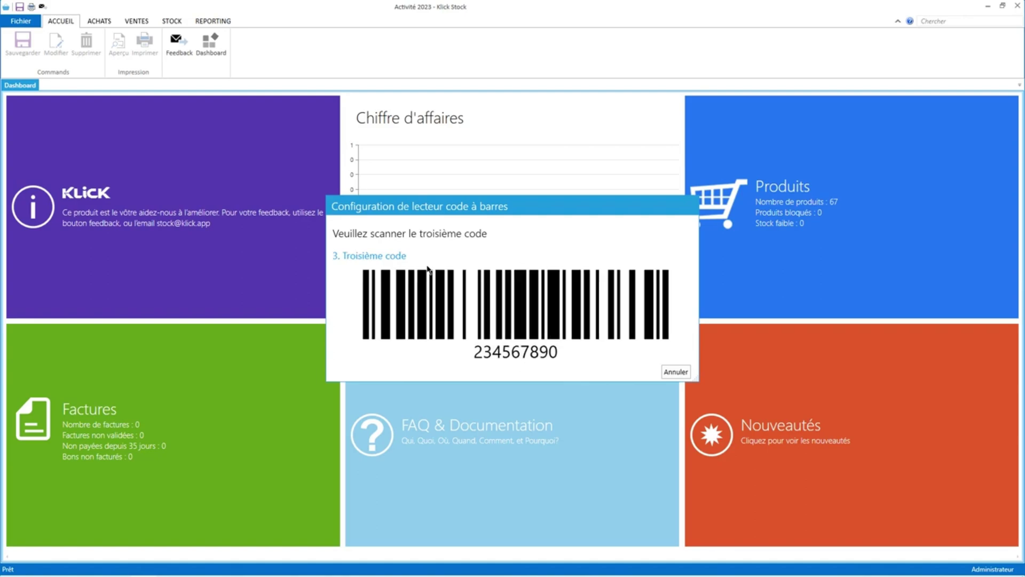
type("234567890")
key("Return")
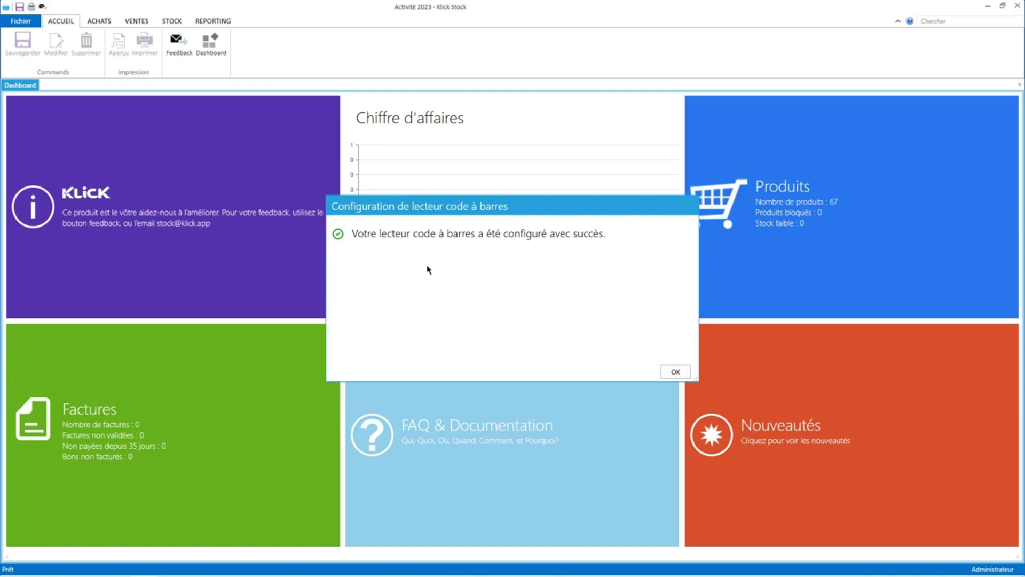
left_click(673, 373)
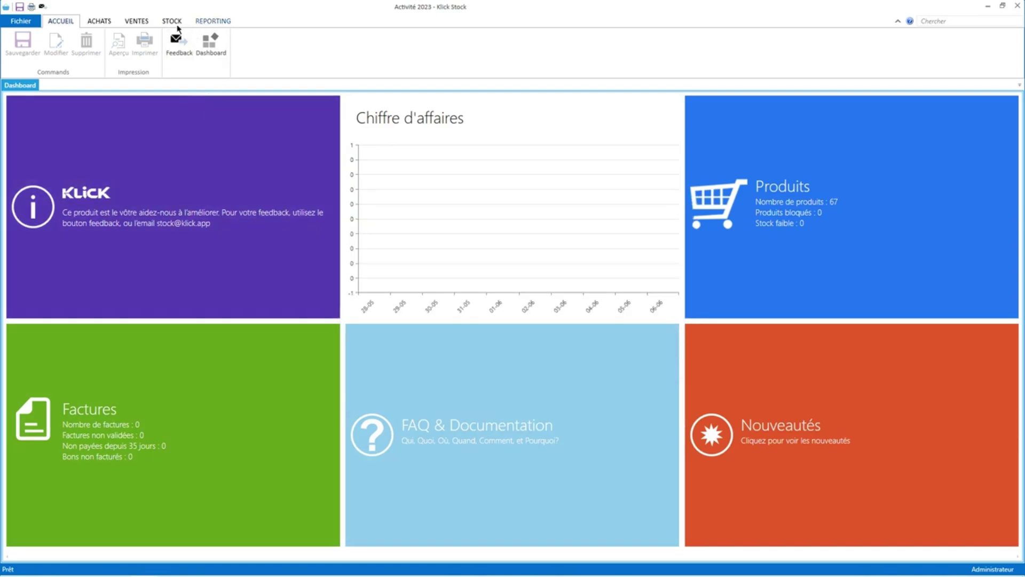
- Start a new counter sale and scan codes 0000244 and 0000228
left_click(137, 22)
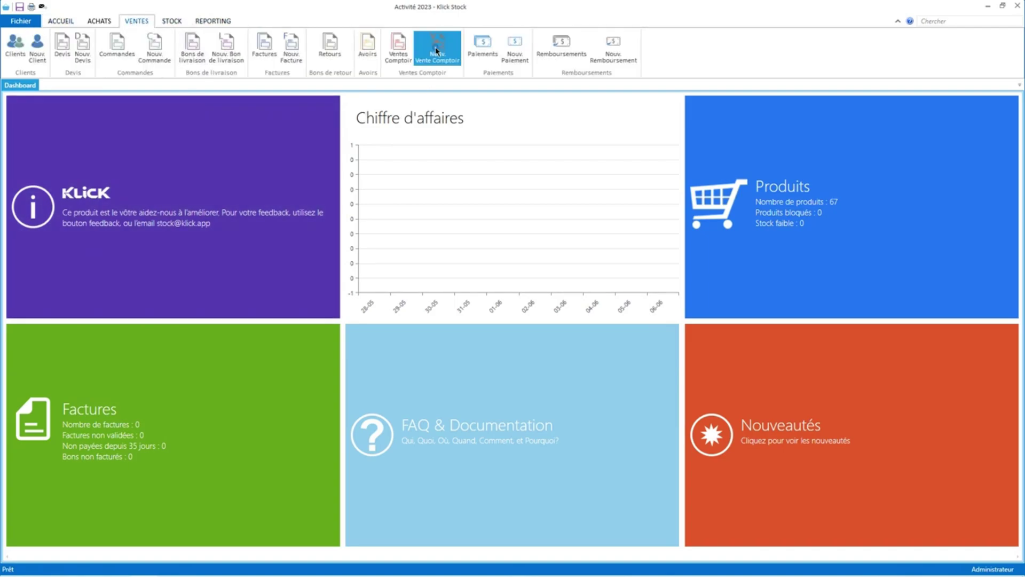
left_click(436, 51)
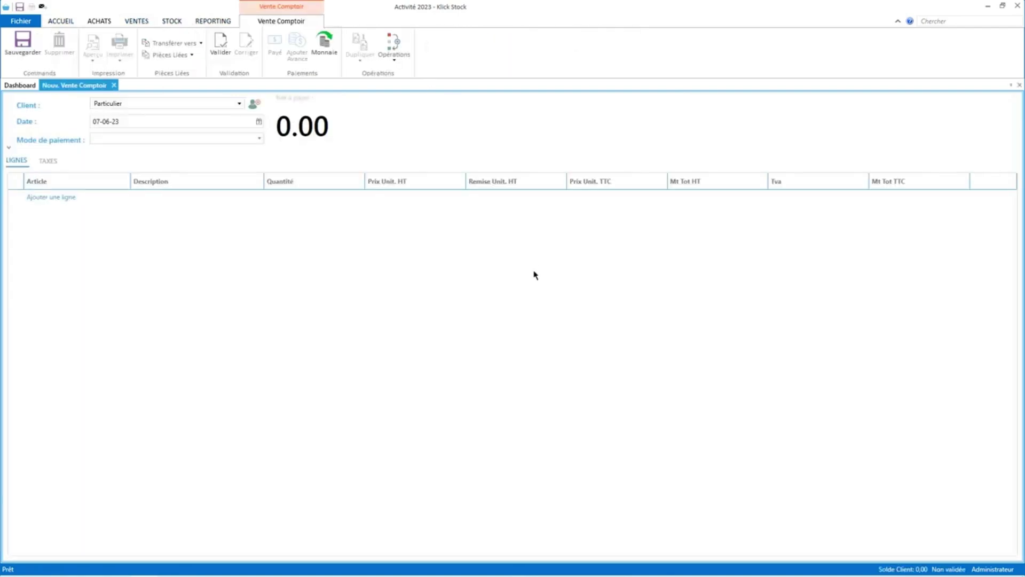
type("0000244")
key("Return")
type("0000228")
key("Return")
- Close the counter sale without saving it and bring up the stock commands
left_click(117, 85)
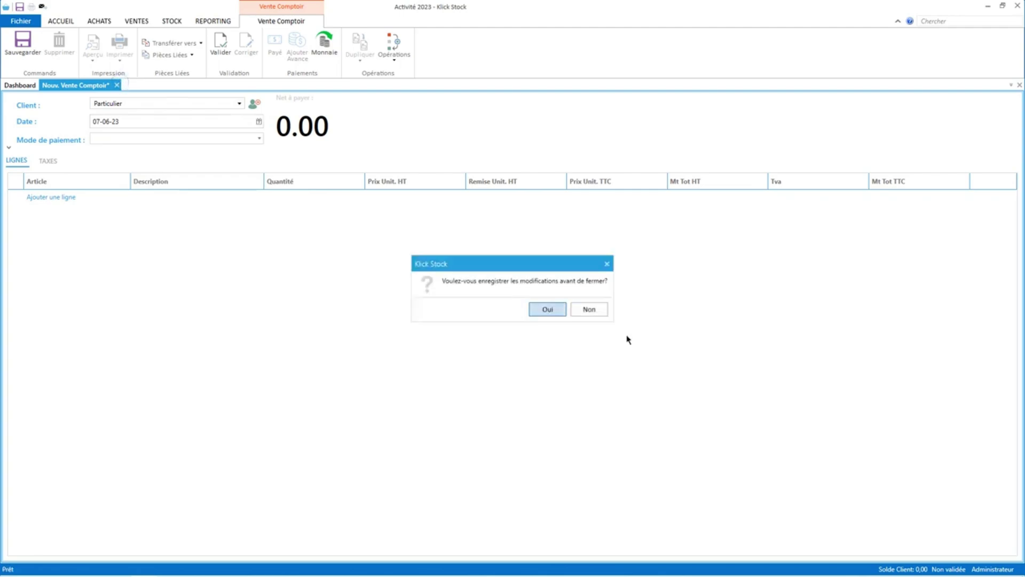
left_click(598, 311)
left_click(172, 21)
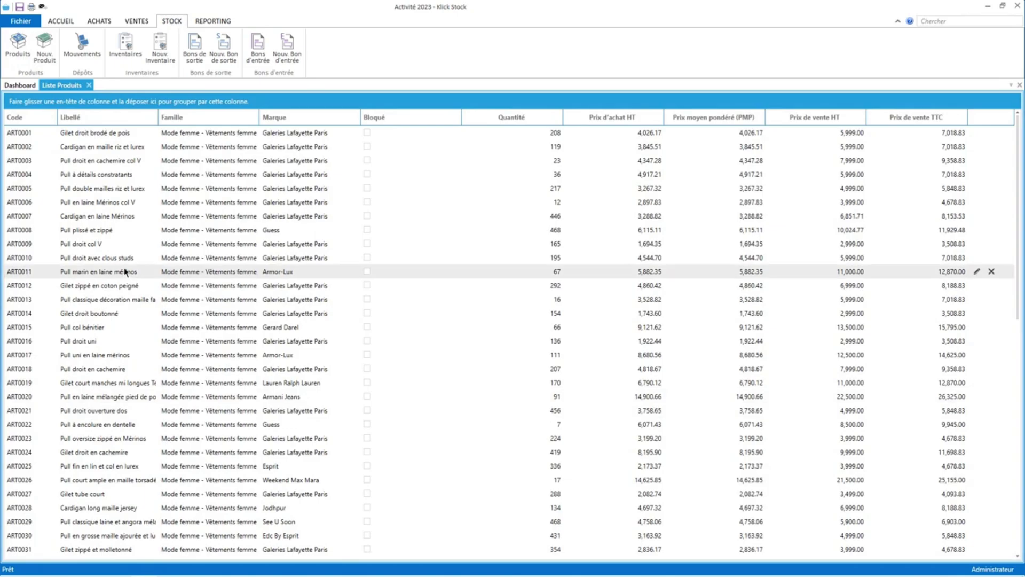
- Open and save products ART0001, ART0002 and ART0003 in turn from the product list
double_click(151, 133)
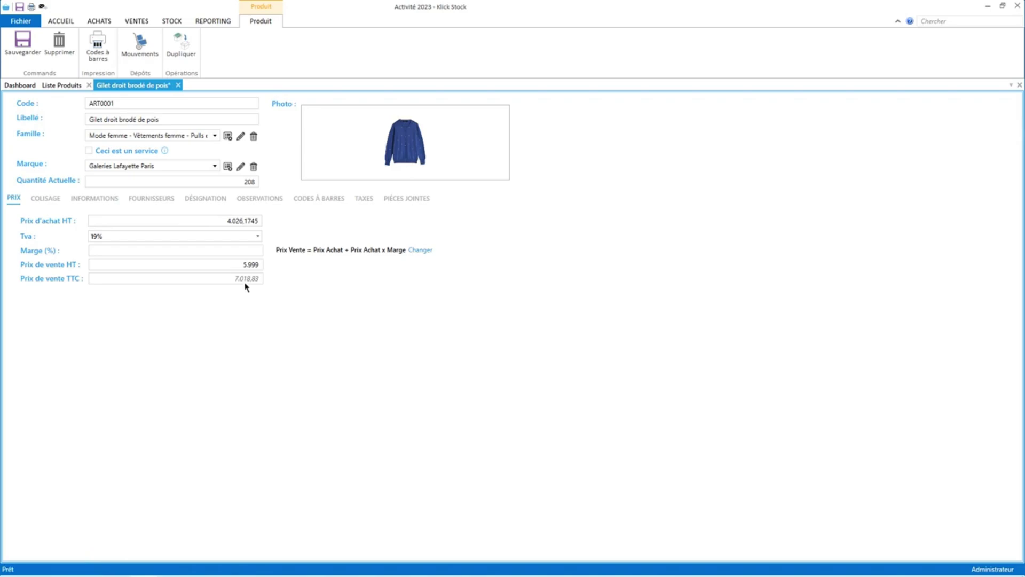
left_click(320, 198)
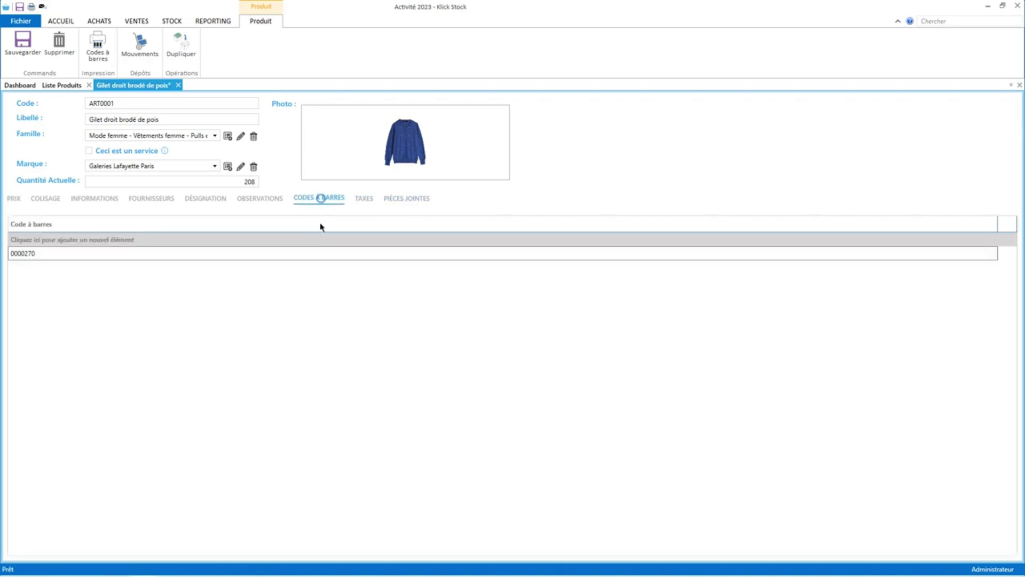
left_click(15, 199)
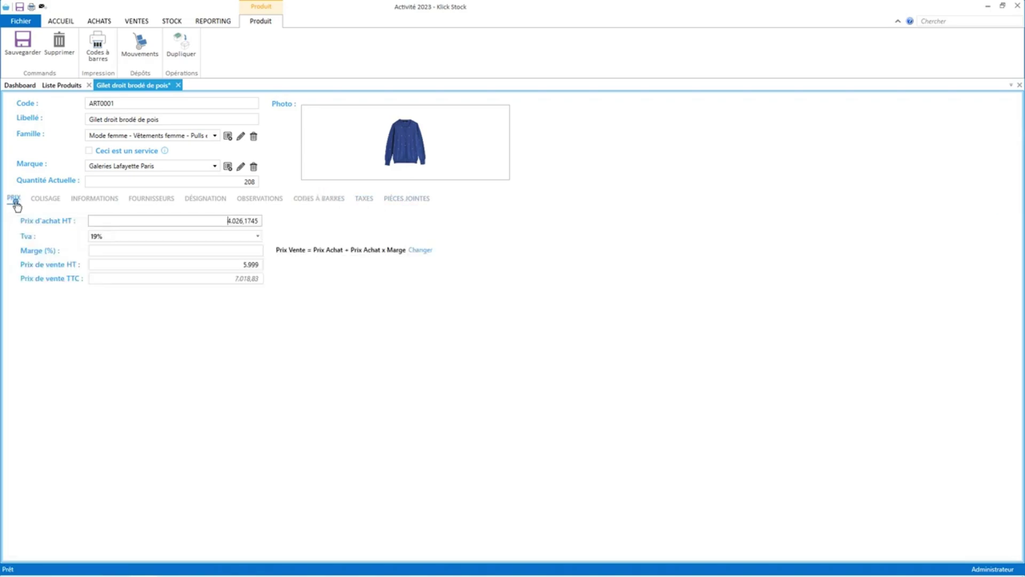
left_click(20, 48)
left_click(62, 85)
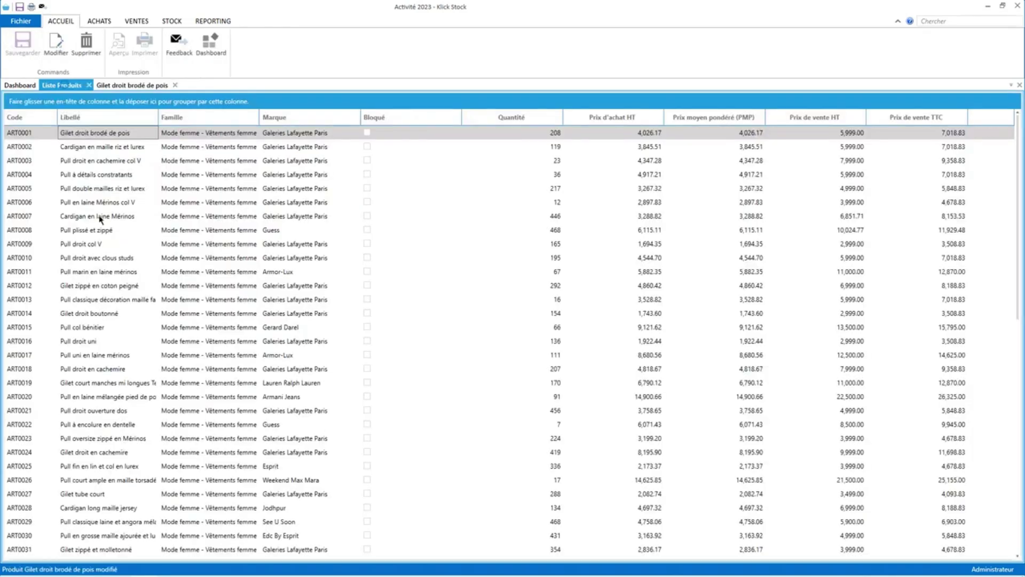
double_click(96, 146)
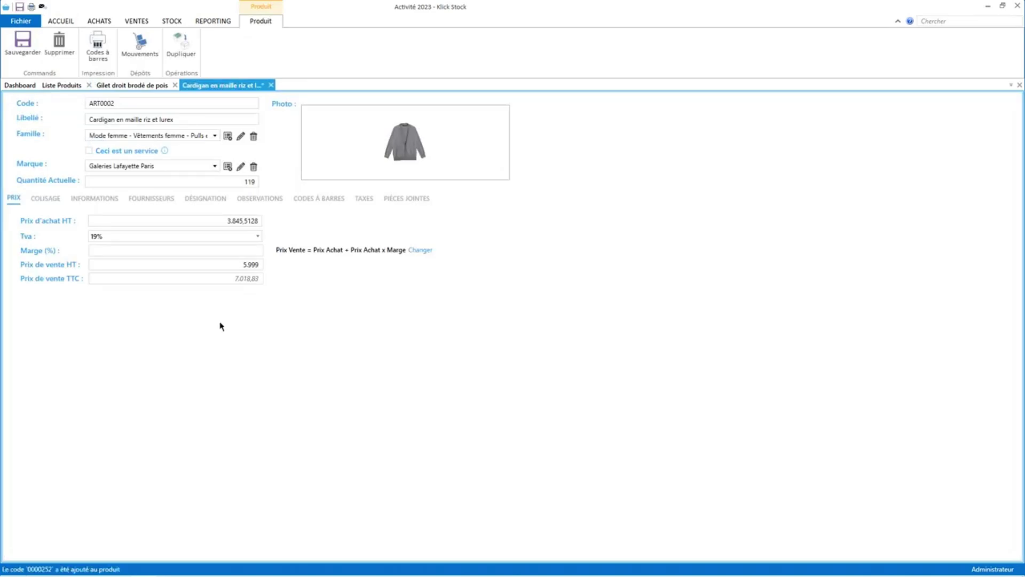
left_click(32, 47)
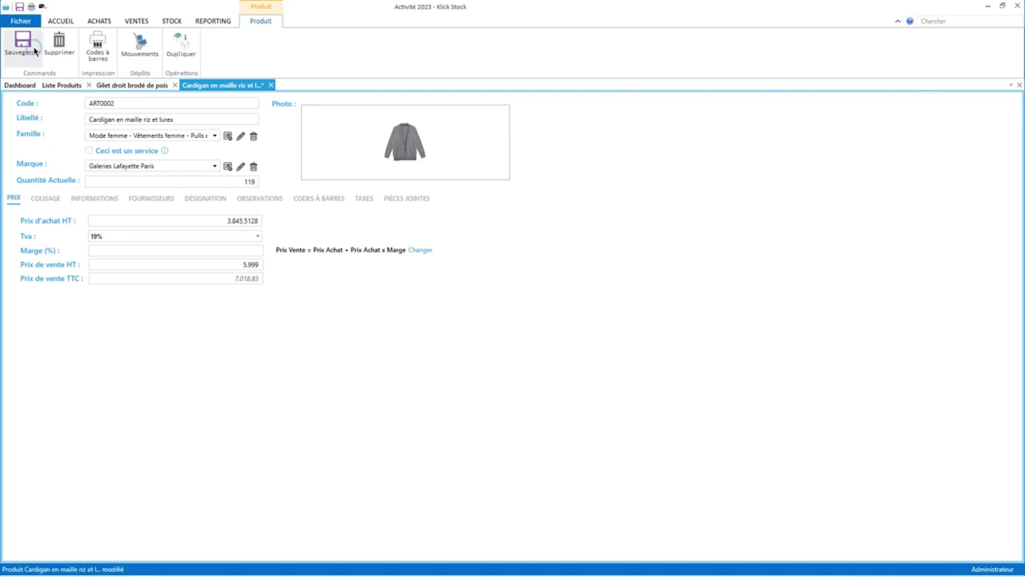
left_click(71, 87)
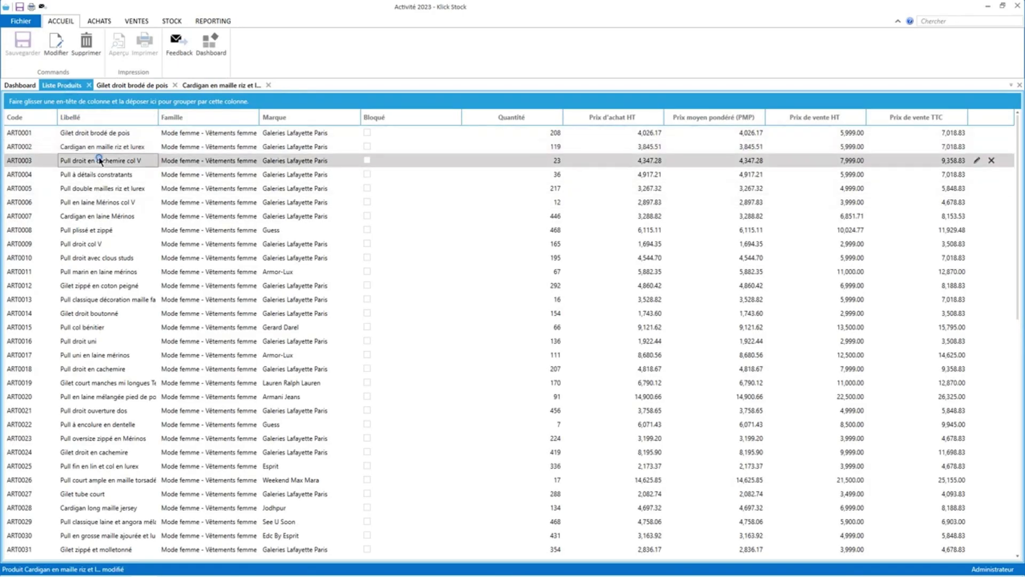
double_click(99, 160)
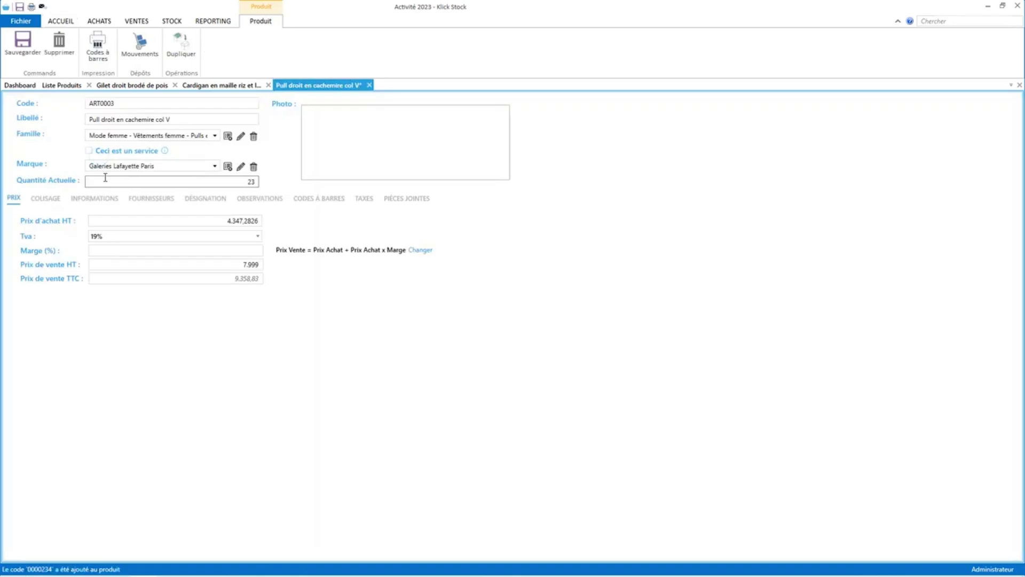
left_click(33, 53)
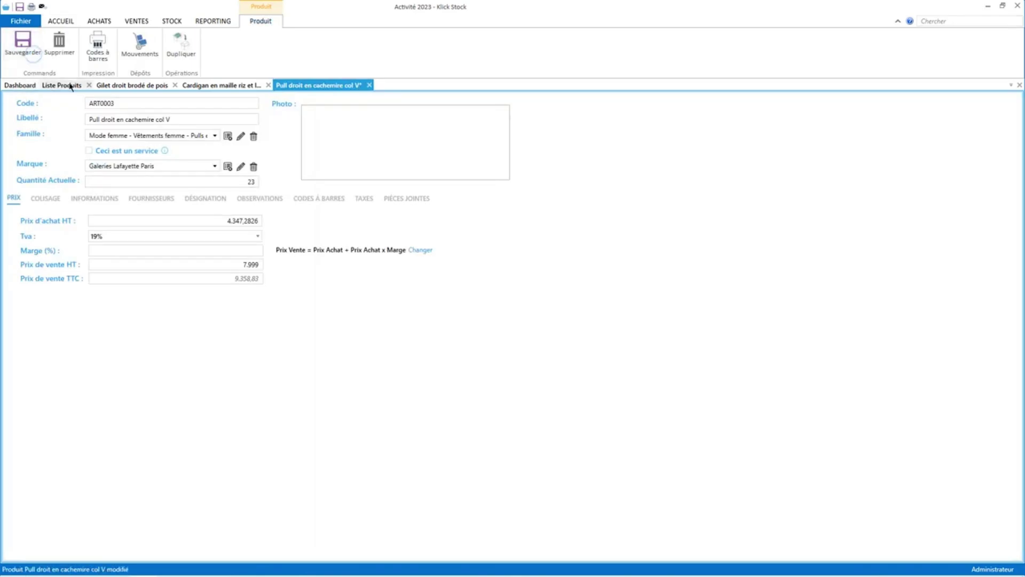
left_click(71, 86)
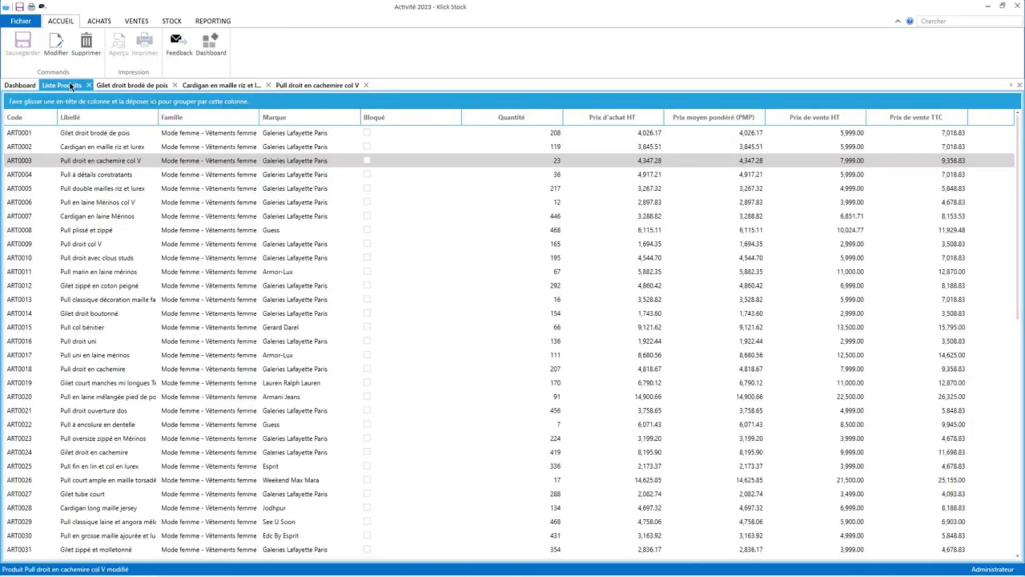
- Prepare ART0004's barcode list for scanning and save the Pull à détails constratants product
double_click(83, 174)
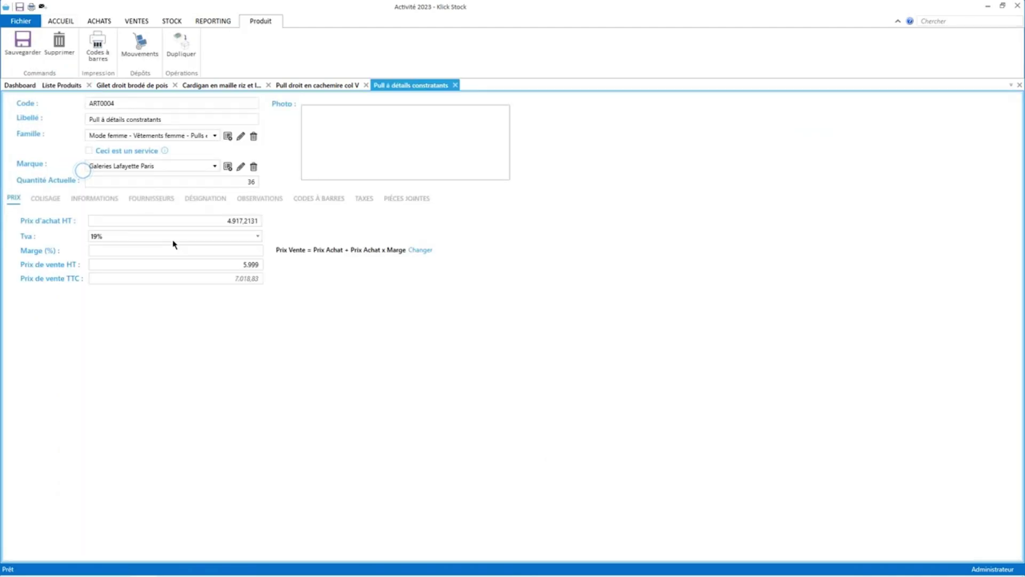
left_click(320, 198)
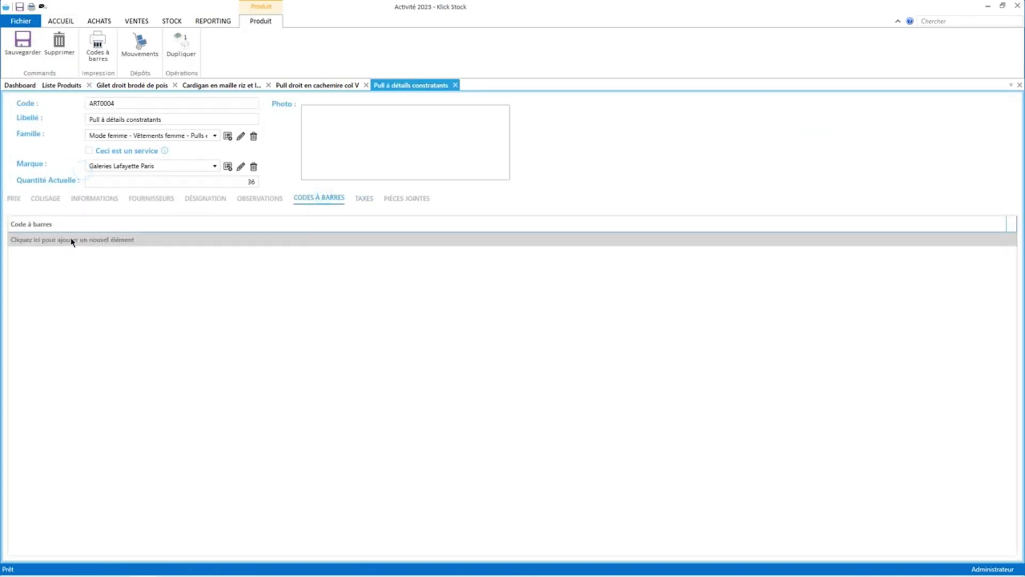
left_click(73, 241)
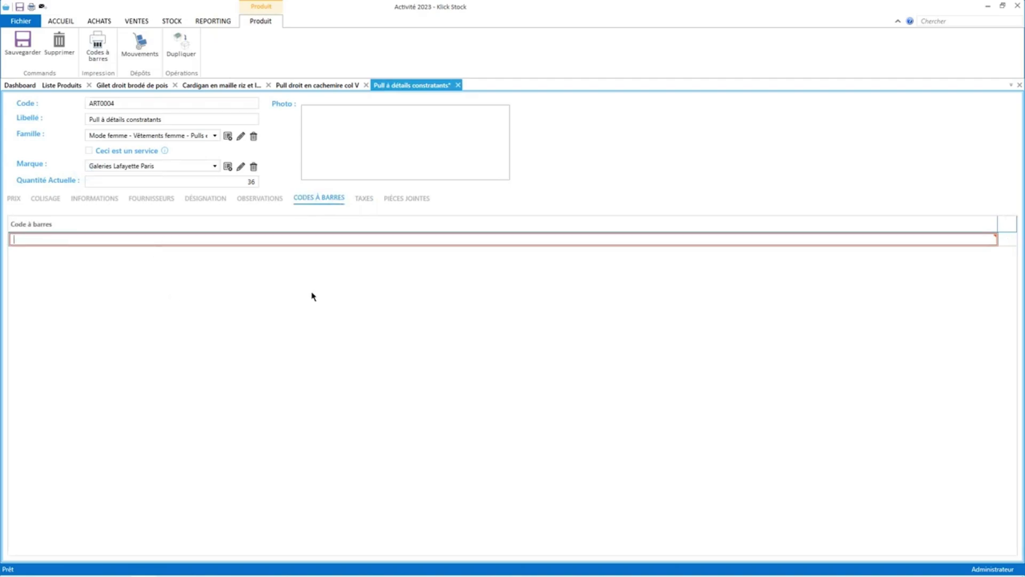
key("Escape")
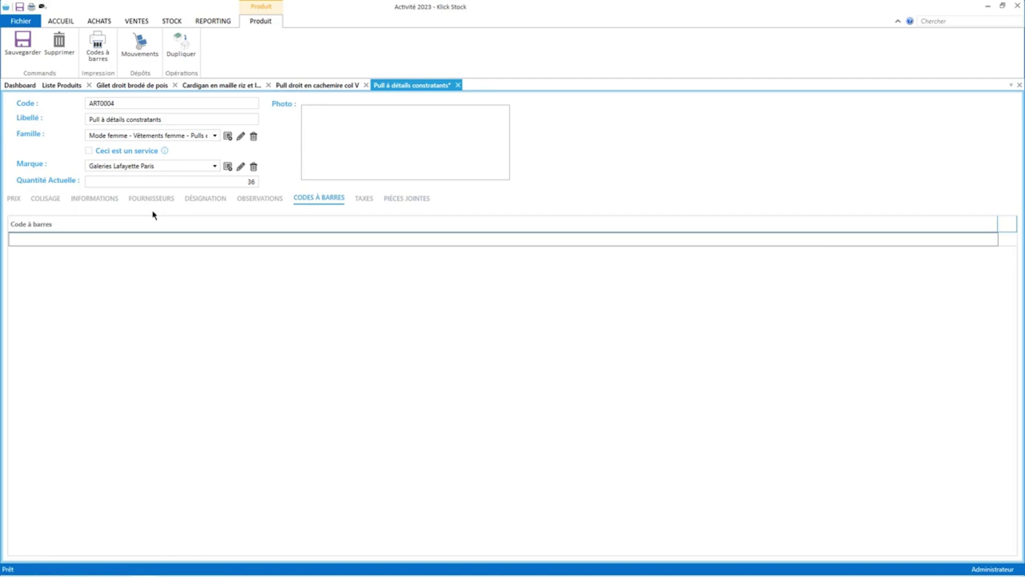
left_click(262, 200)
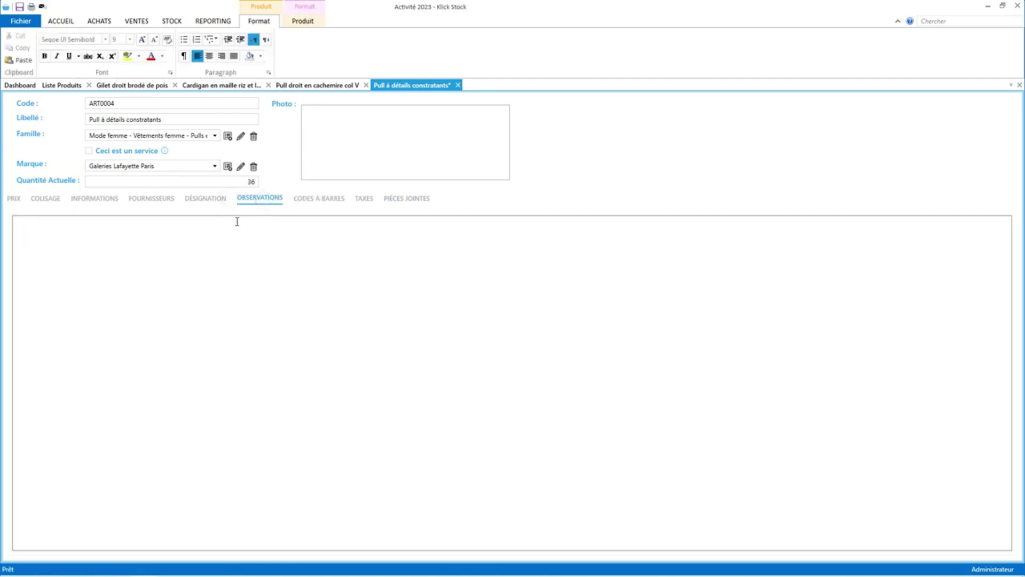
left_click(319, 201)
left_click(193, 239)
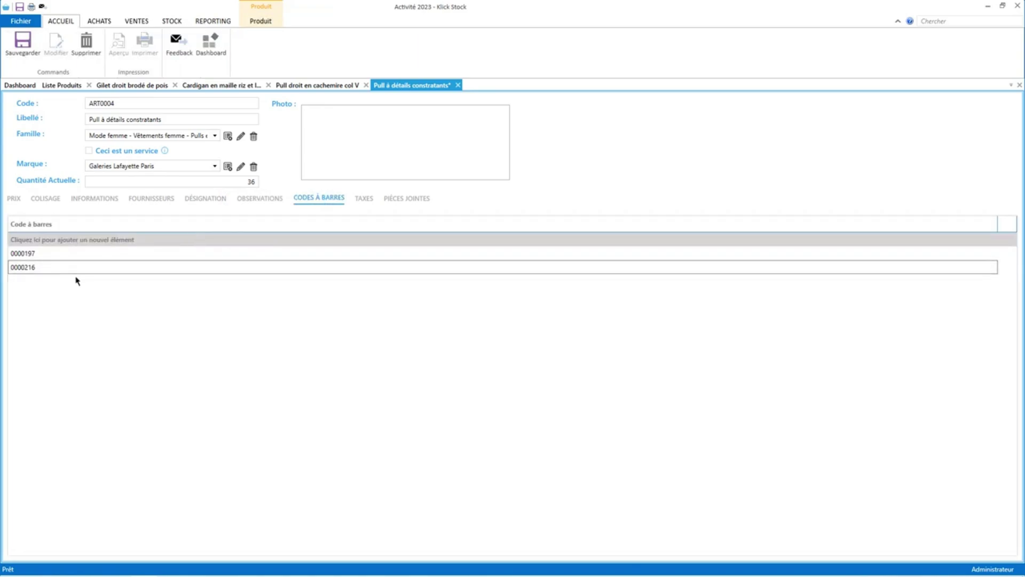
left_click(24, 48)
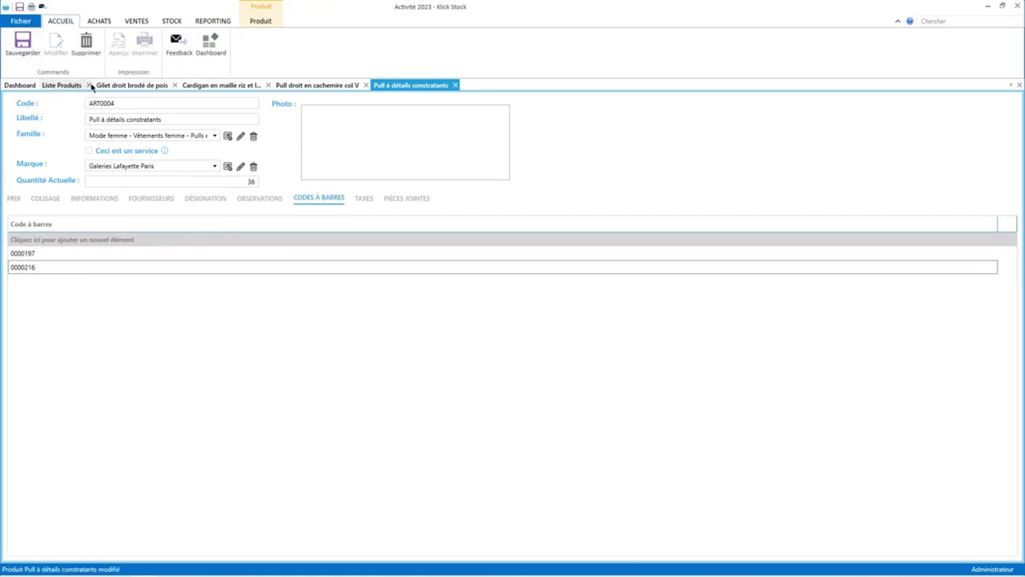
left_click(67, 86)
- Add barcode 0000198 to ART0005 Pull double mailles riz et lurex and save it
double_click(99, 187)
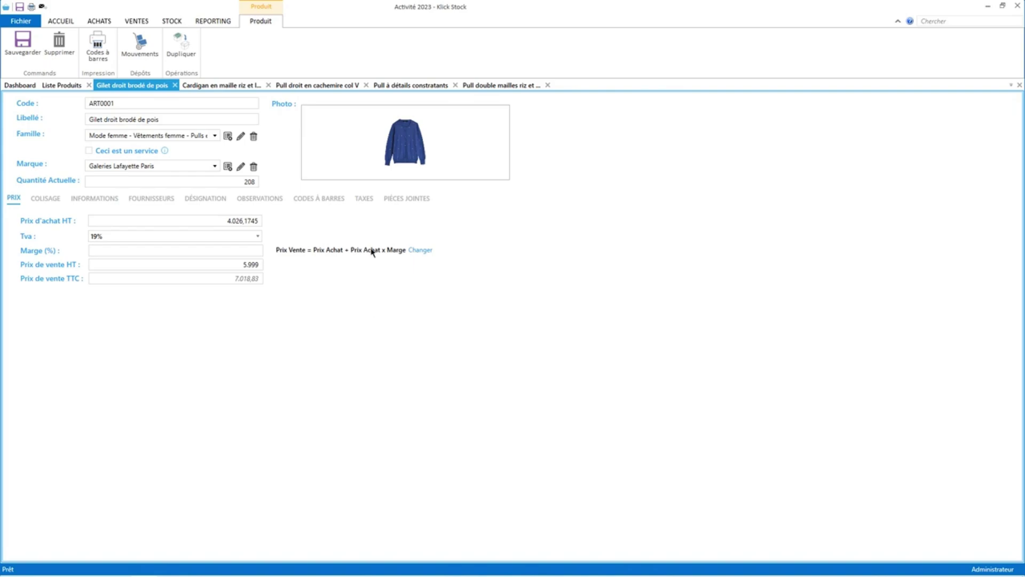
left_click(533, 85)
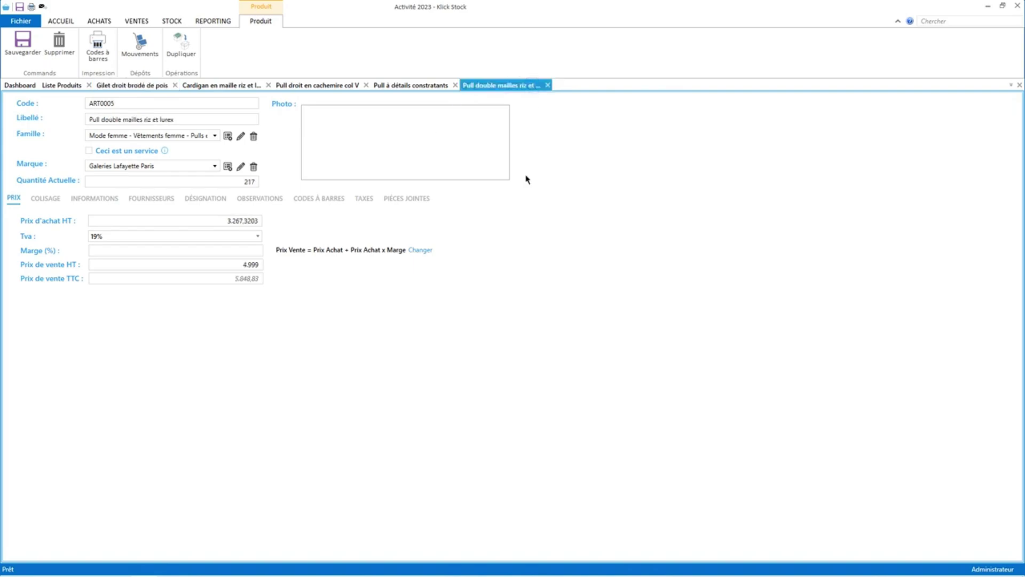
type("0000198")
key("Return")
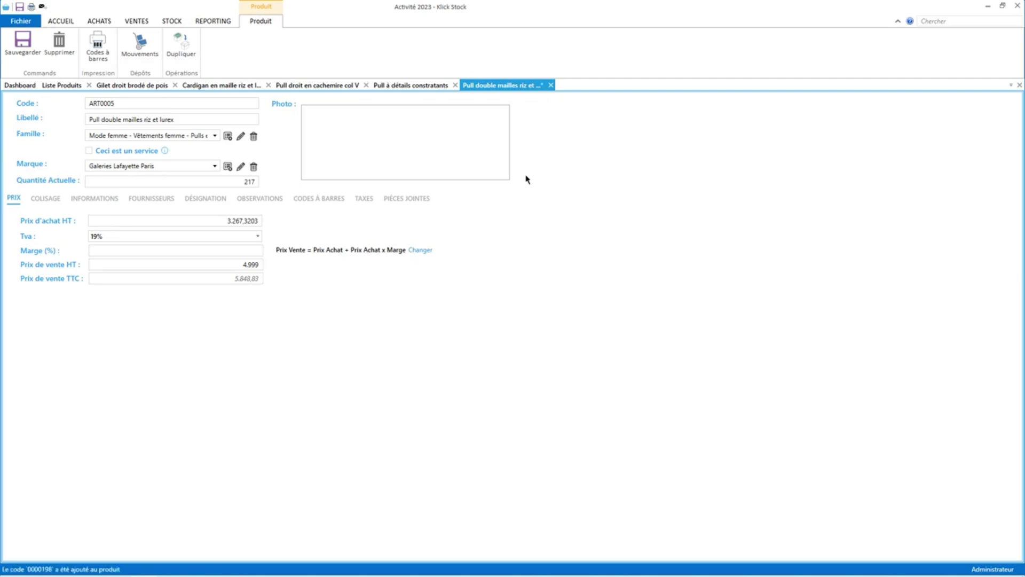
left_click(32, 53)
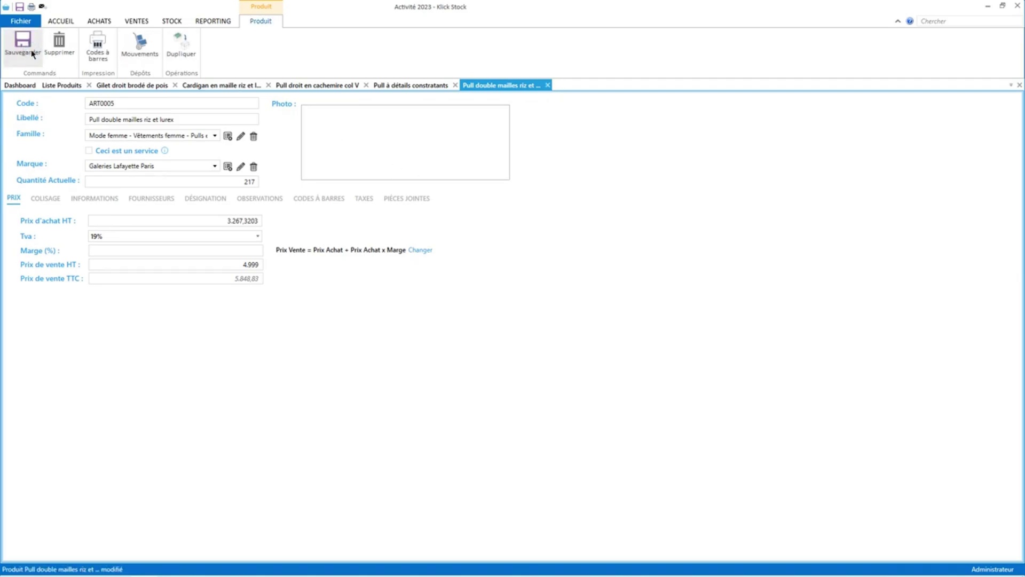
- Close the four open product forms for ART0002 through ART0005
left_click(1020, 85)
left_click(1020, 84)
left_click(1019, 84)
left_click(1019, 84)
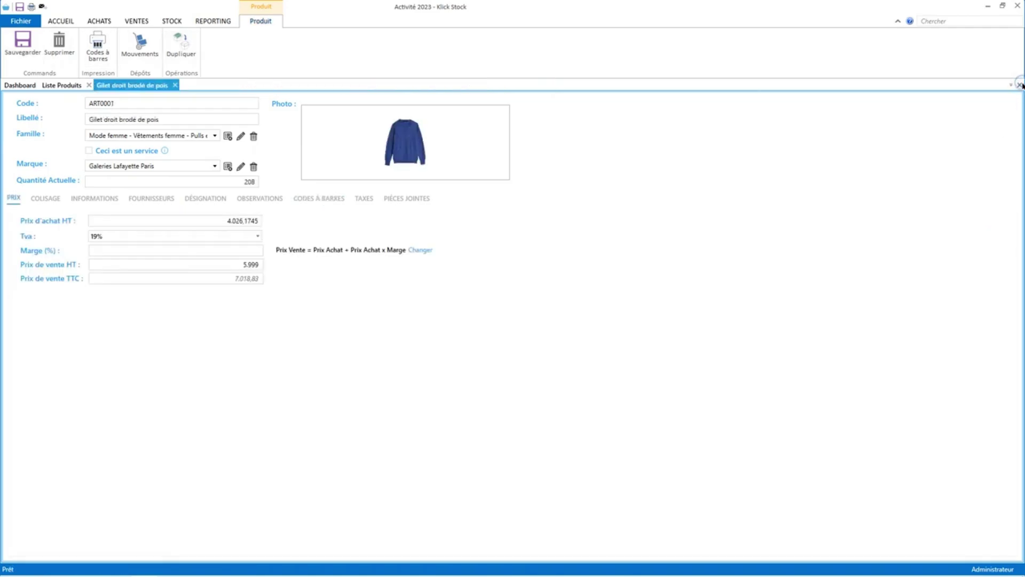
left_click(1020, 84)
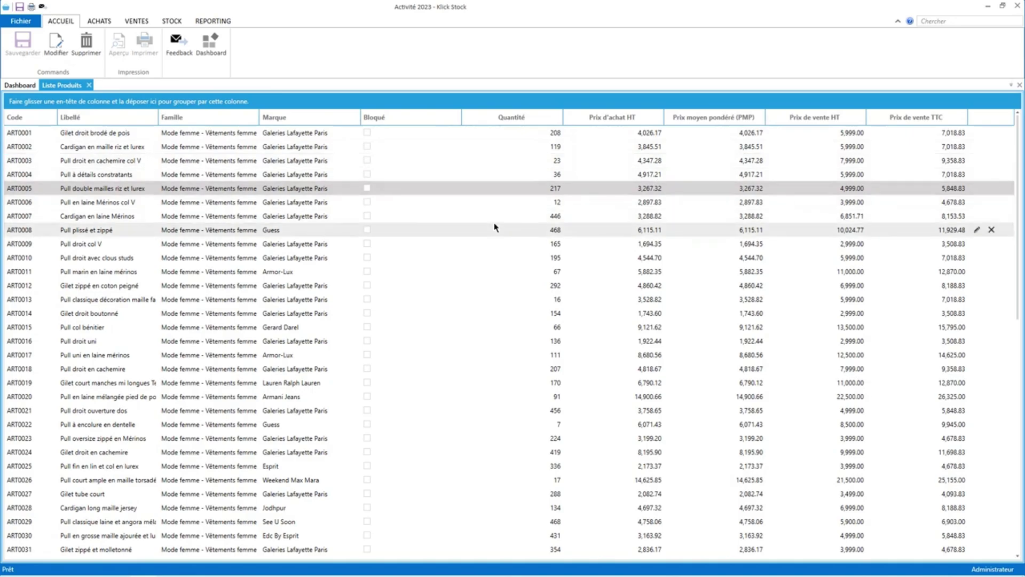
- Start a new counter sale with articles ART0001–ART0003, checking ART0001's details
left_click(89, 85)
left_click(137, 21)
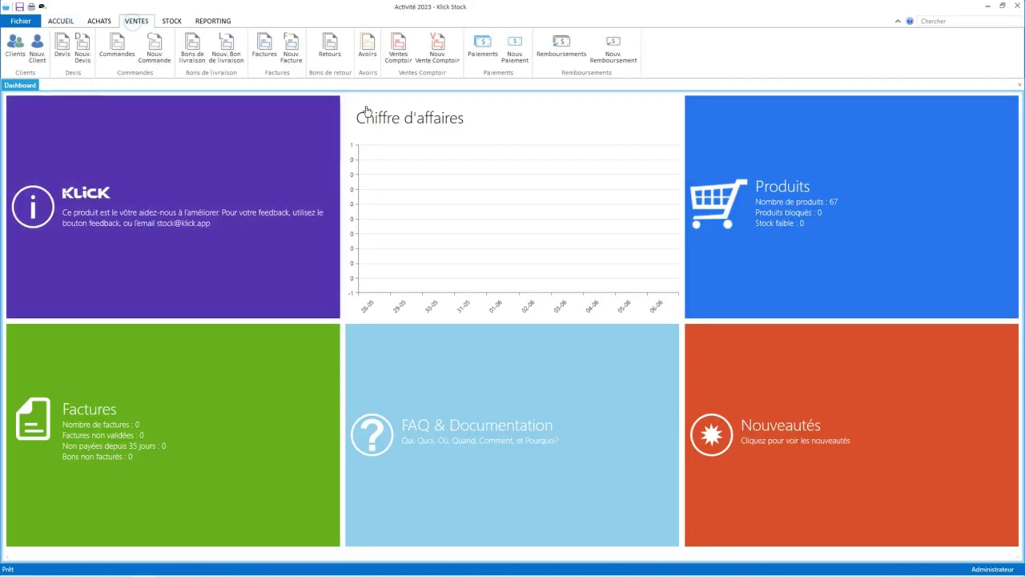
left_click(438, 46)
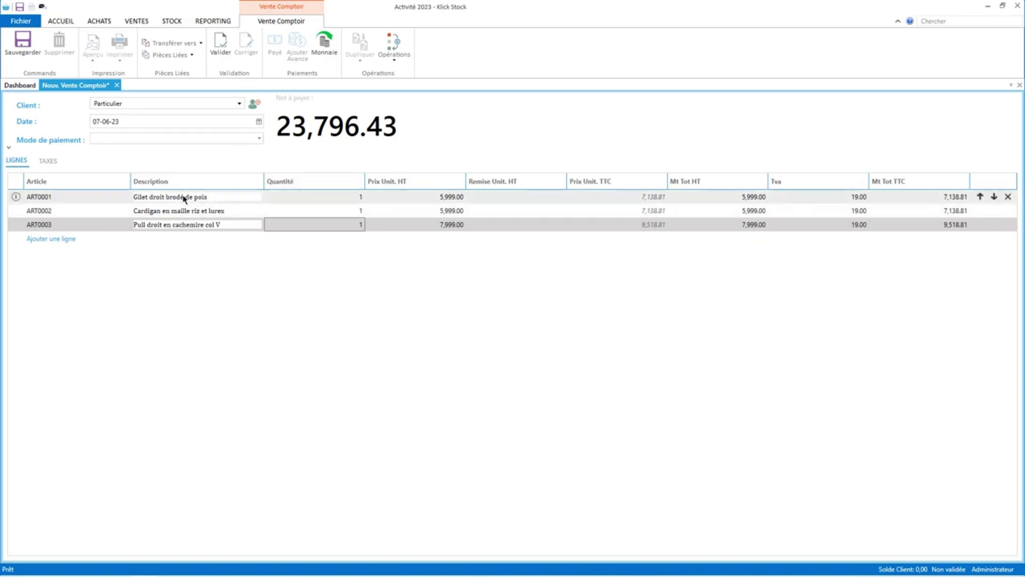
left_click(16, 197)
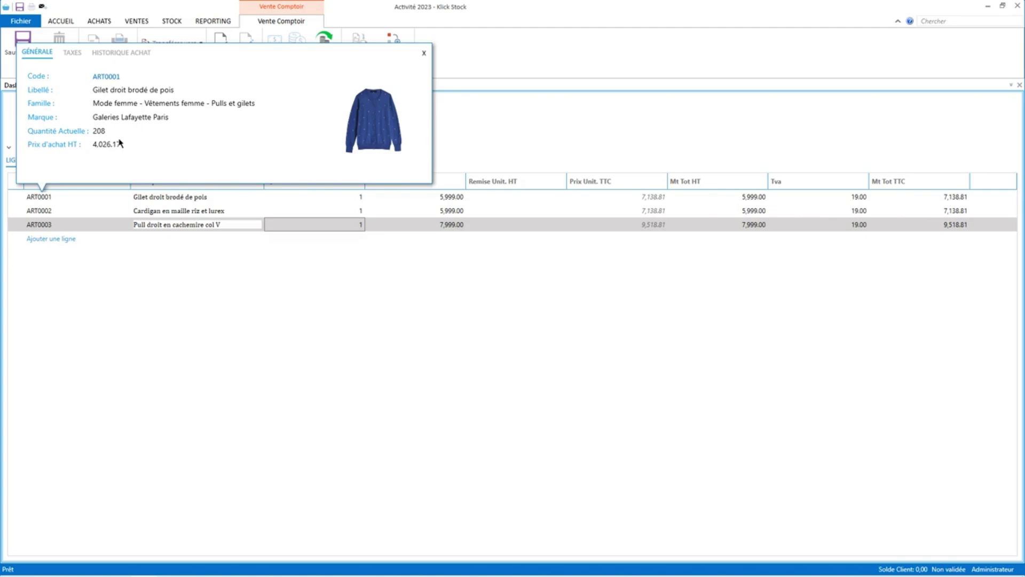
left_click(424, 53)
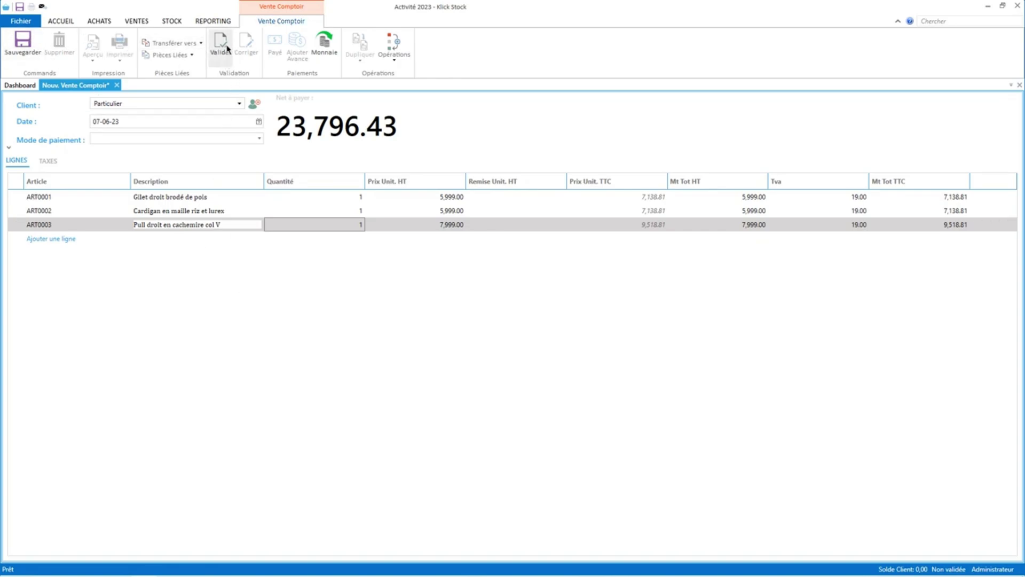
- Validate VC0002/23 at 23,796.43, mark it paid, and close it
left_click(227, 45)
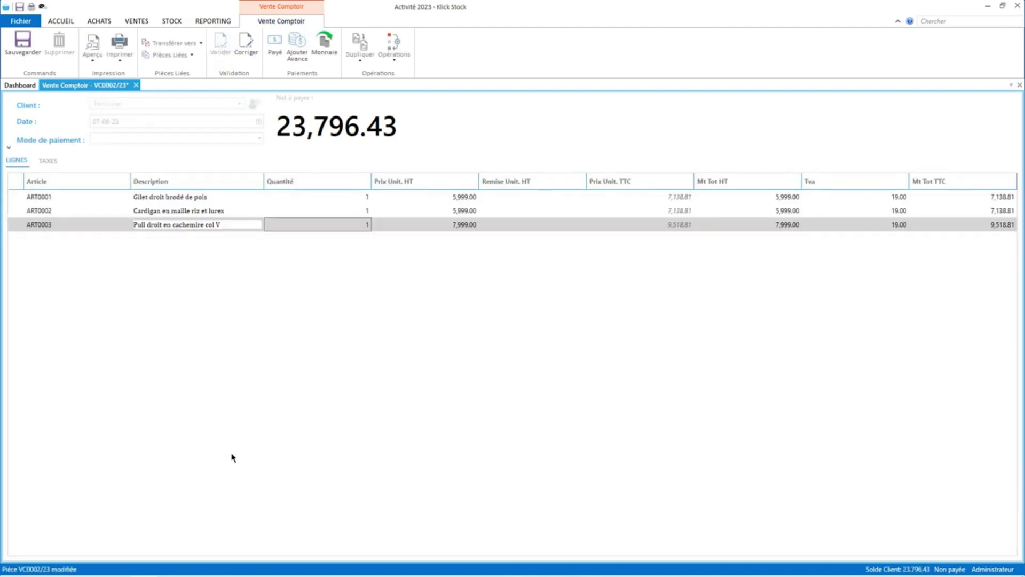
left_click(278, 47)
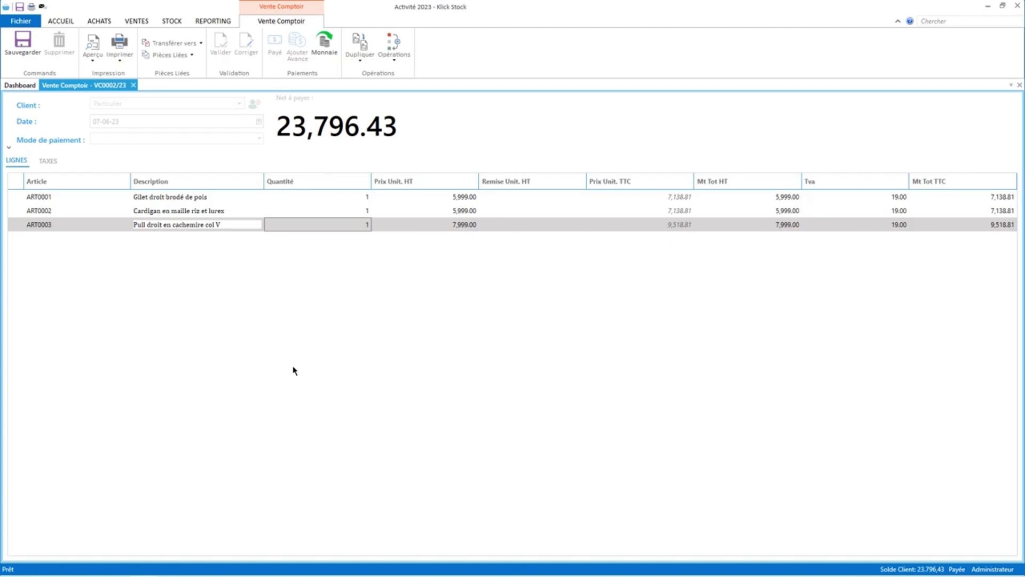
left_click(133, 85)
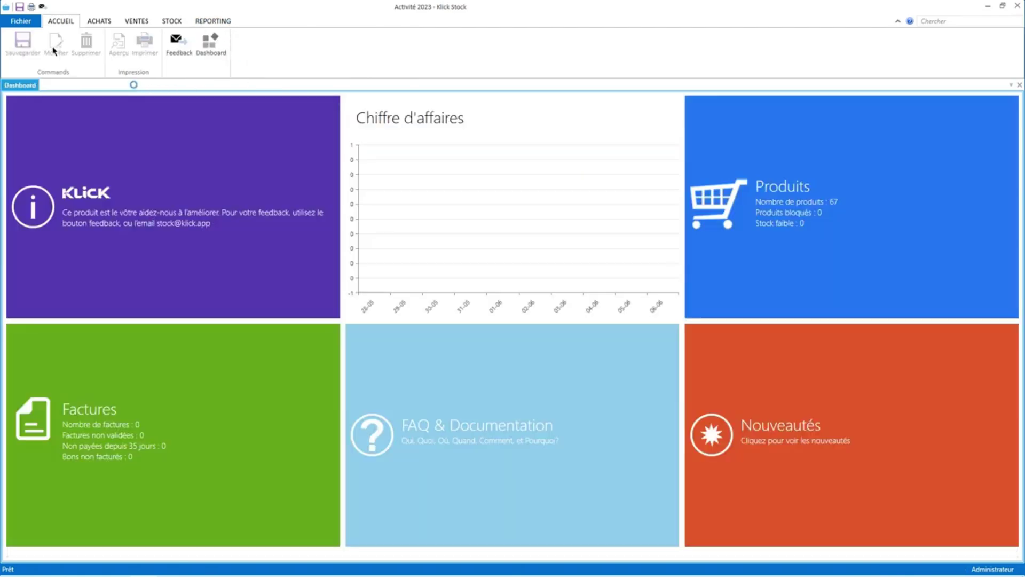
- In PIÈCES settings, enable auto new sale, auto payment, change calculator and auto close, then save
left_click(26, 27)
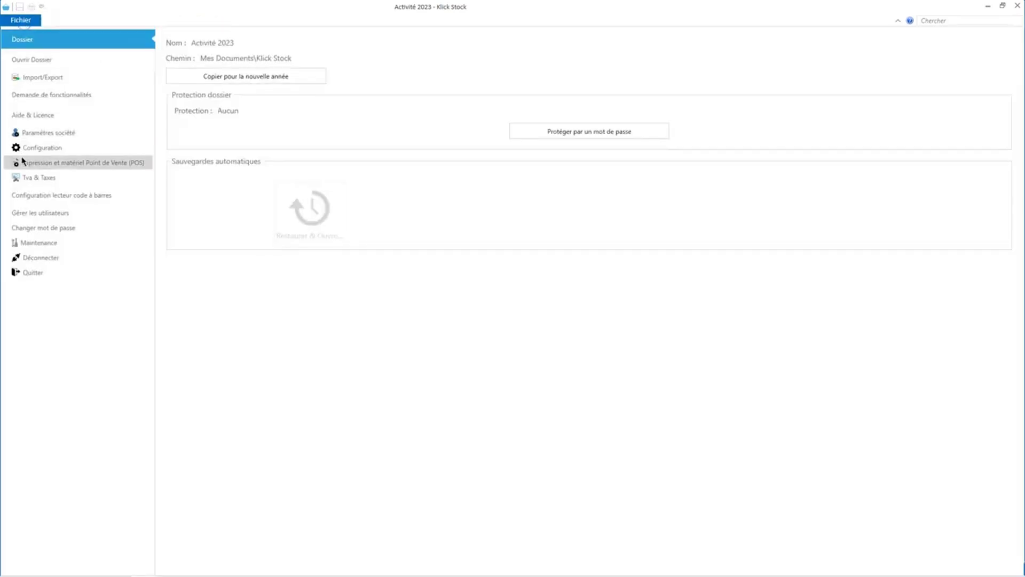
left_click(55, 147)
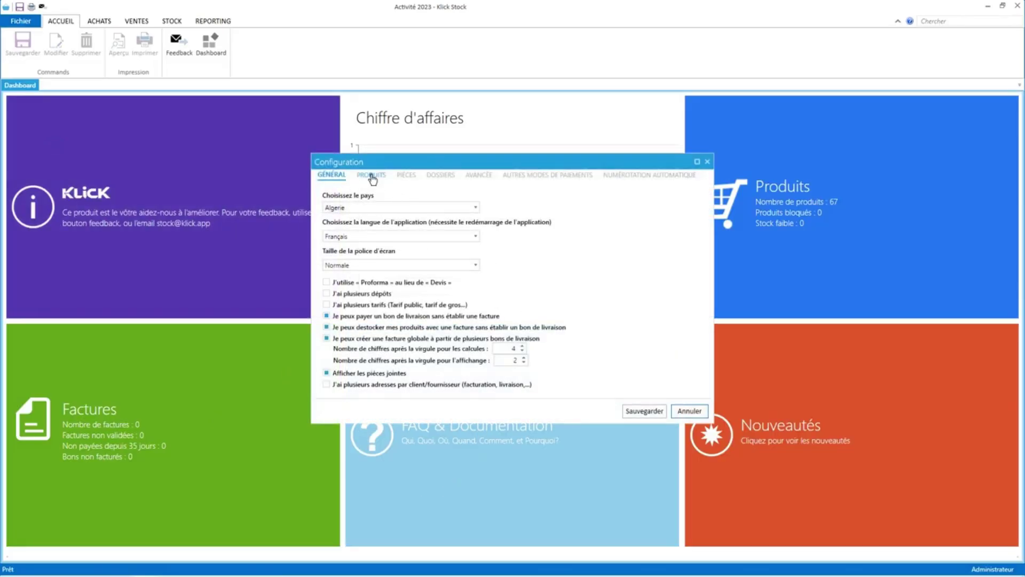
left_click(371, 176)
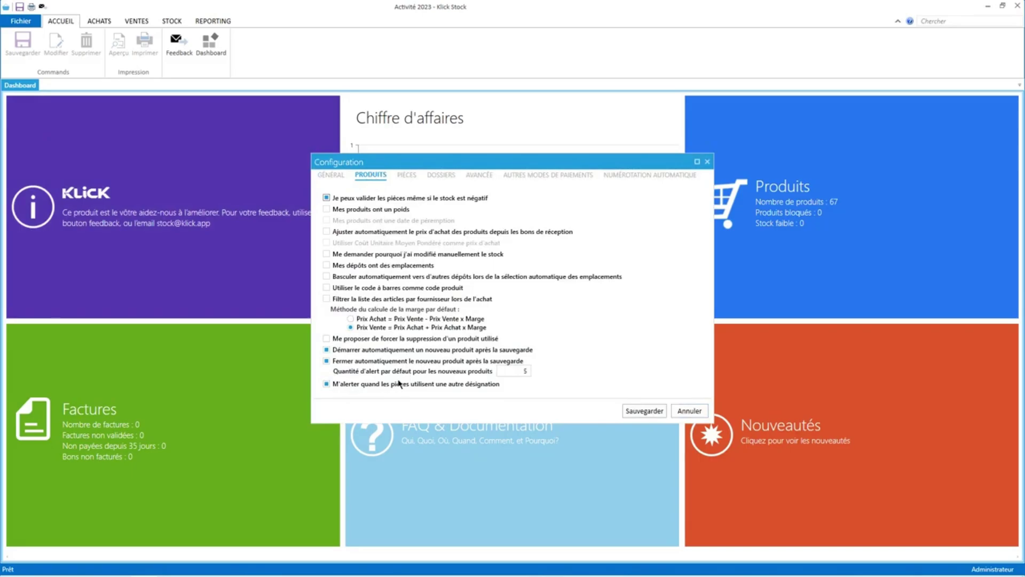
left_click(404, 176)
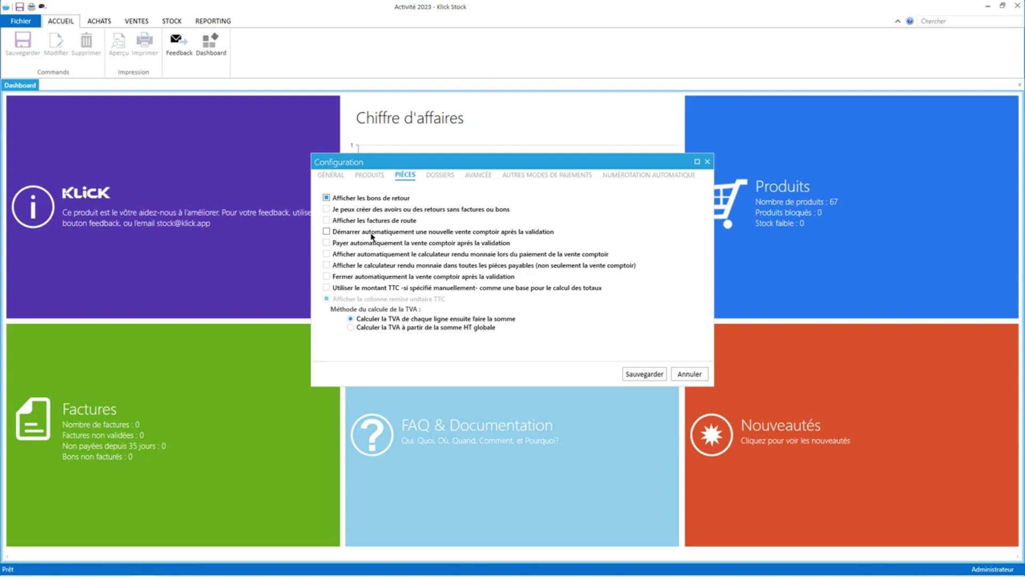
left_click(371, 236)
left_click(368, 244)
left_click(339, 254)
left_click(357, 277)
left_click(645, 374)
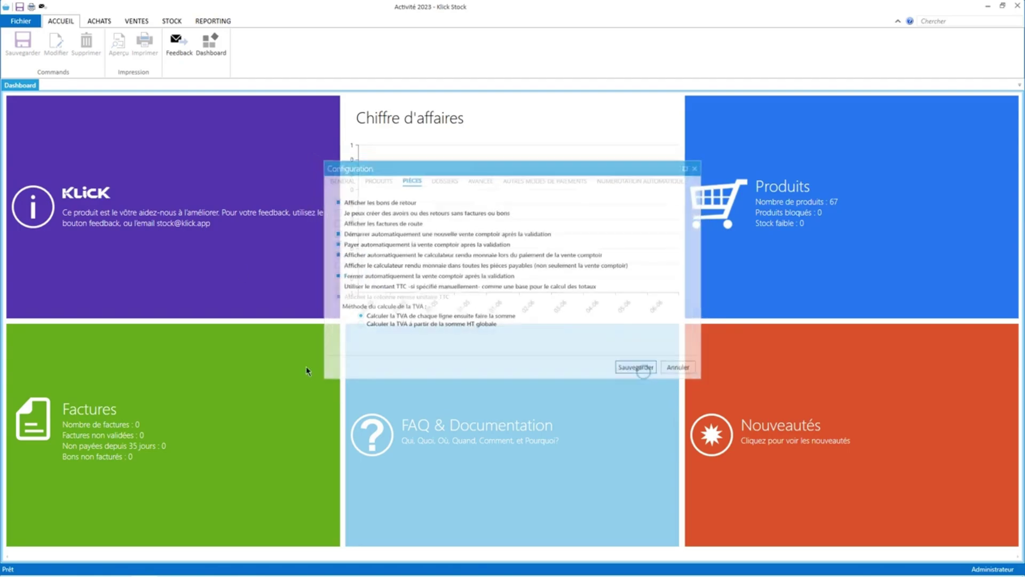
- Start a new counter sale, scan code 0000269, and add articles ART0001, ART0002 and ART0003
left_click(137, 20)
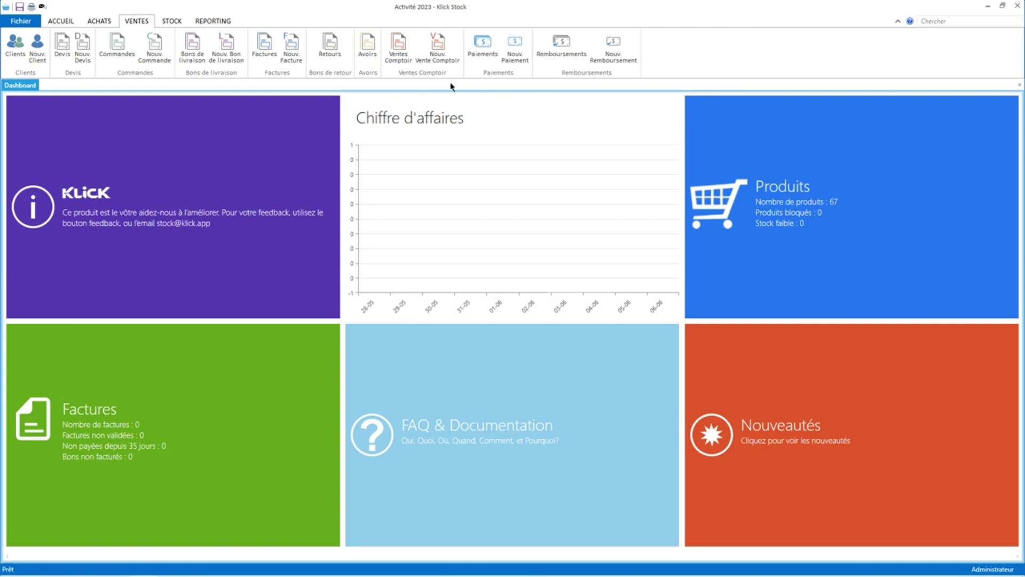
left_click(438, 47)
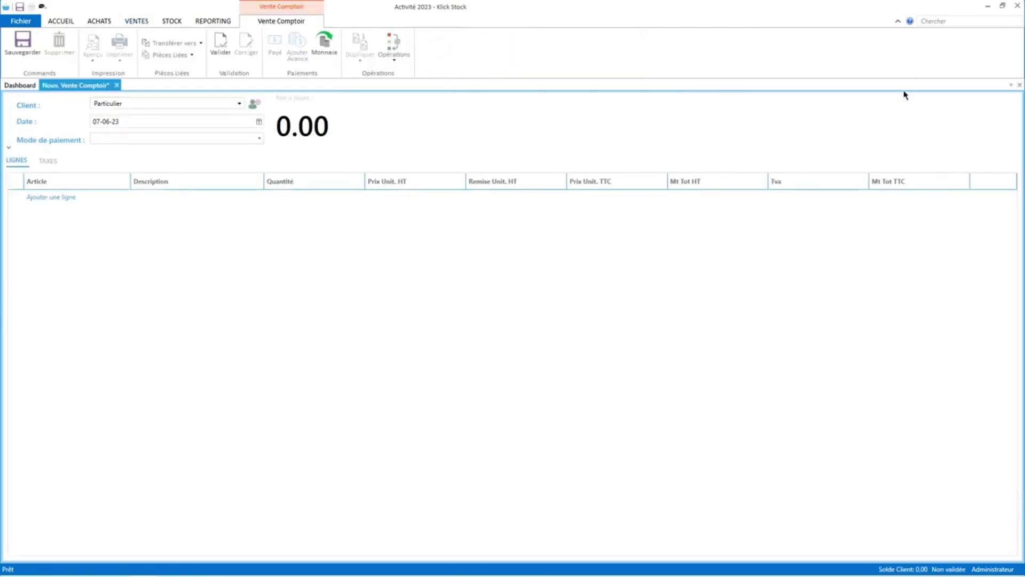
type("0000269")
key("Return")
type("ART0001")
key("Return")
type("ART0002")
key("Return")
type("ART0003")
key("Return")
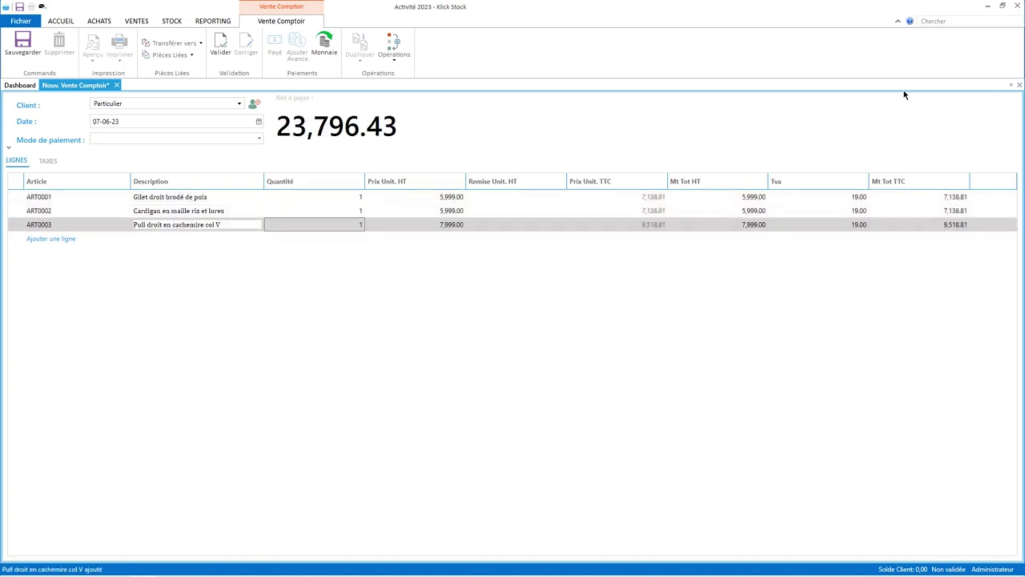
- Validate the 23,796.43 sale and pay 25000, giving 1,203.57 change
left_click(228, 48)
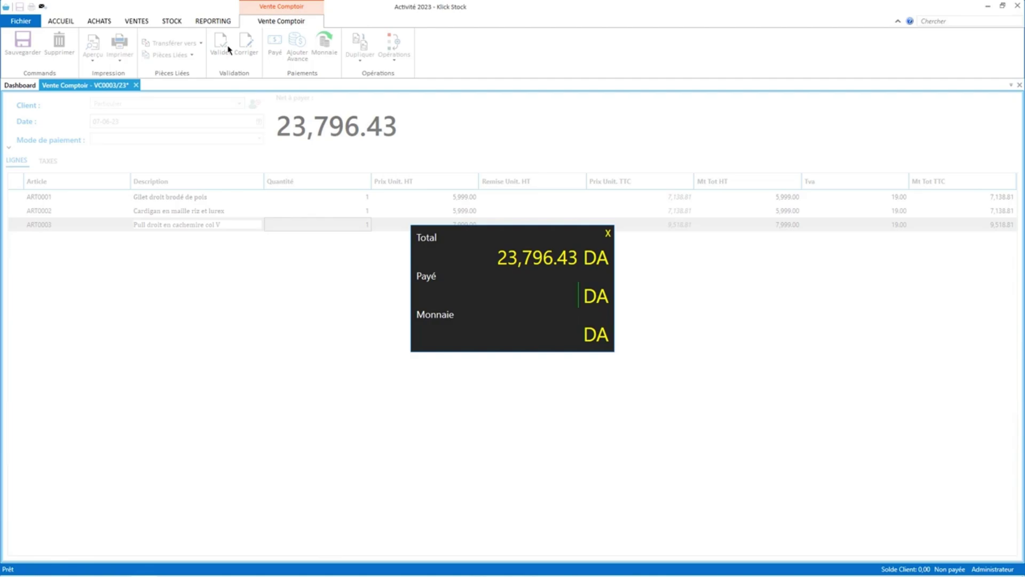
type("25000")
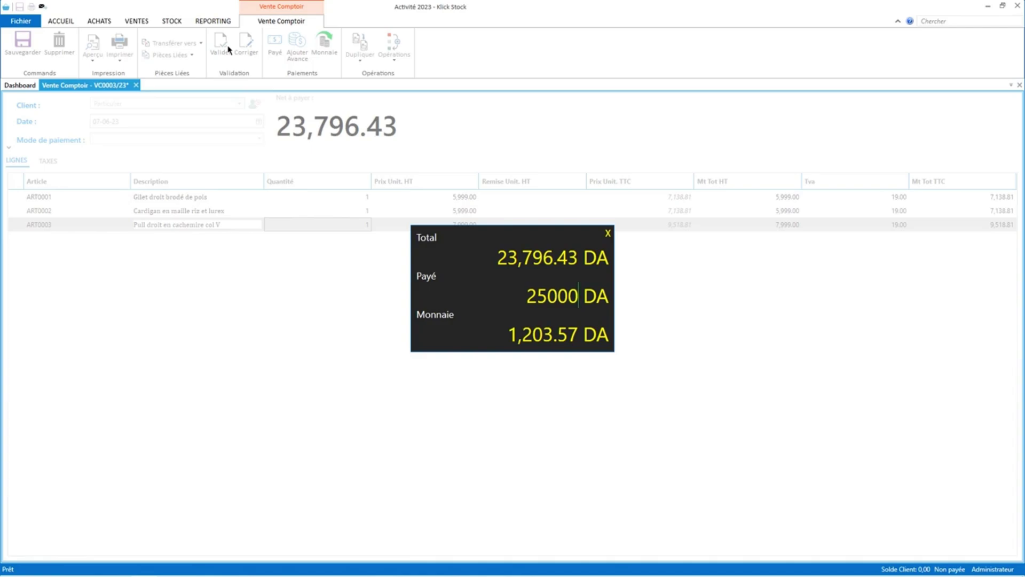
key("Return")
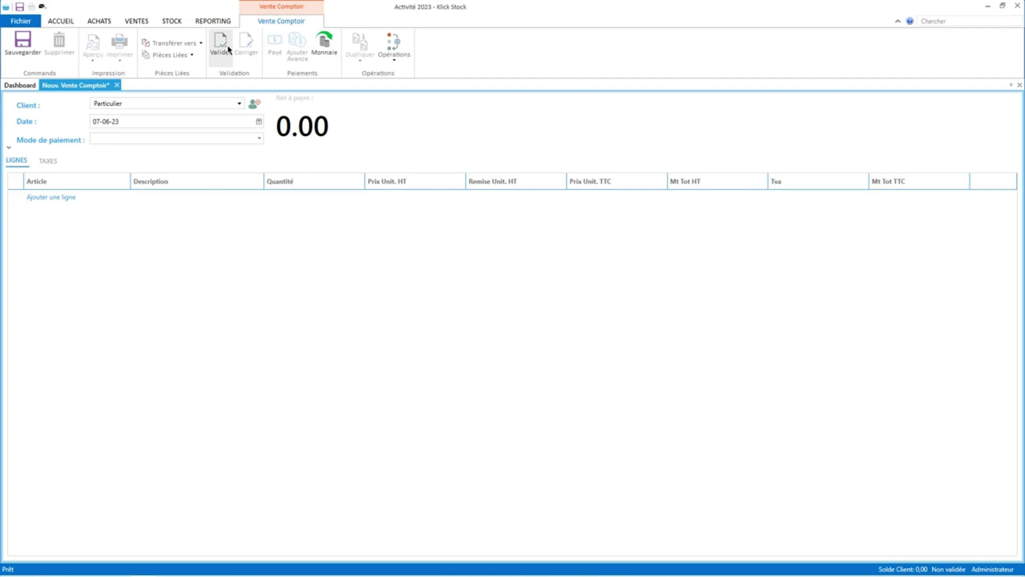
- Open counter sale VC0001/23 from the Ventes Comptoir list
left_click(140, 22)
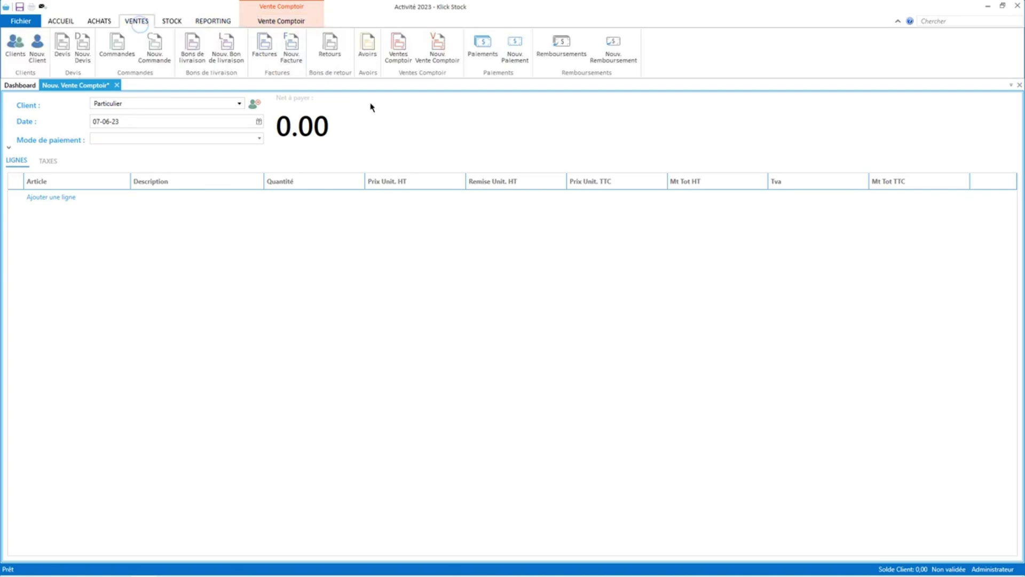
left_click(402, 46)
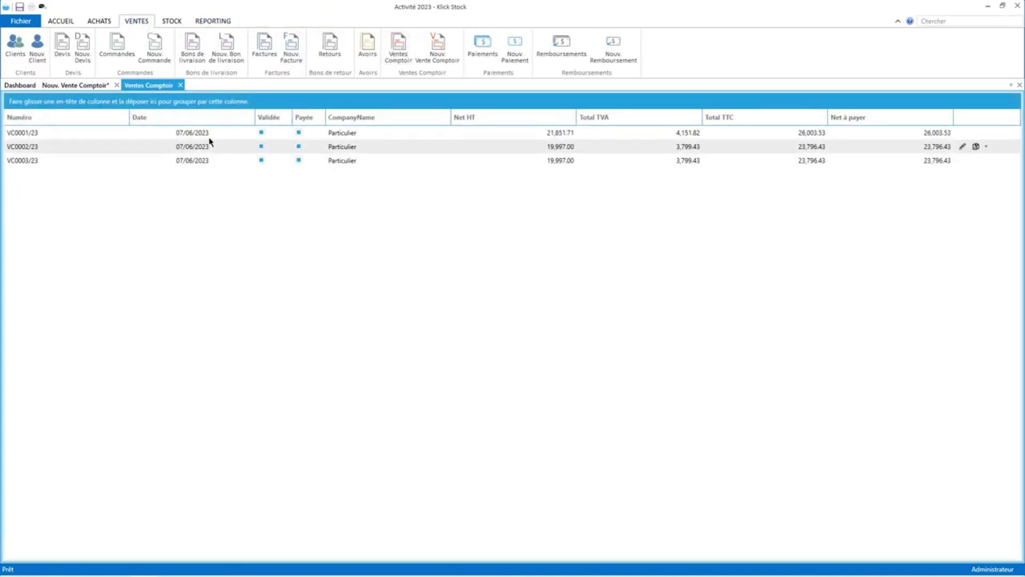
double_click(210, 135)
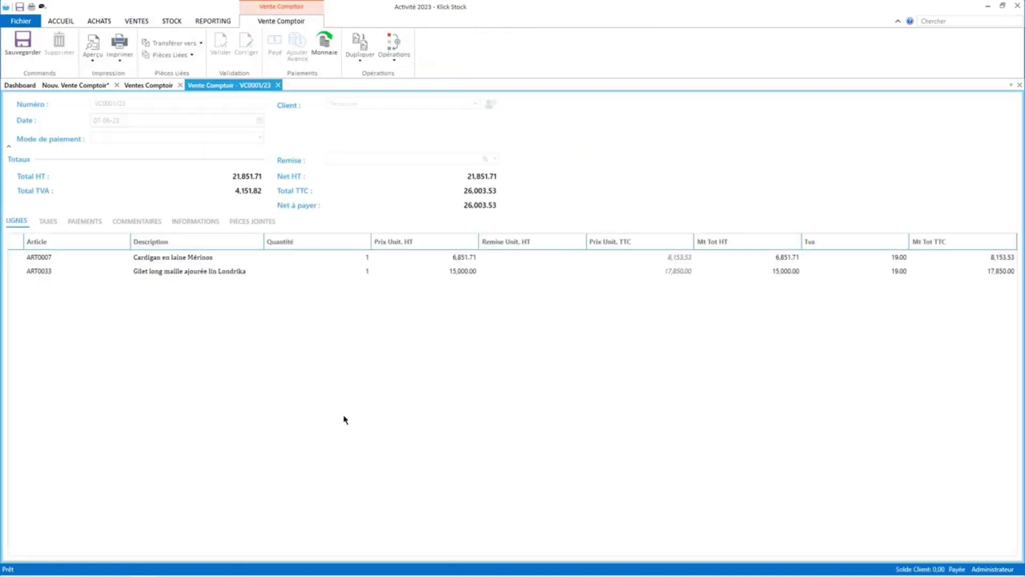
- Review the print preview of VC0001/23, then close the preview
left_click(94, 45)
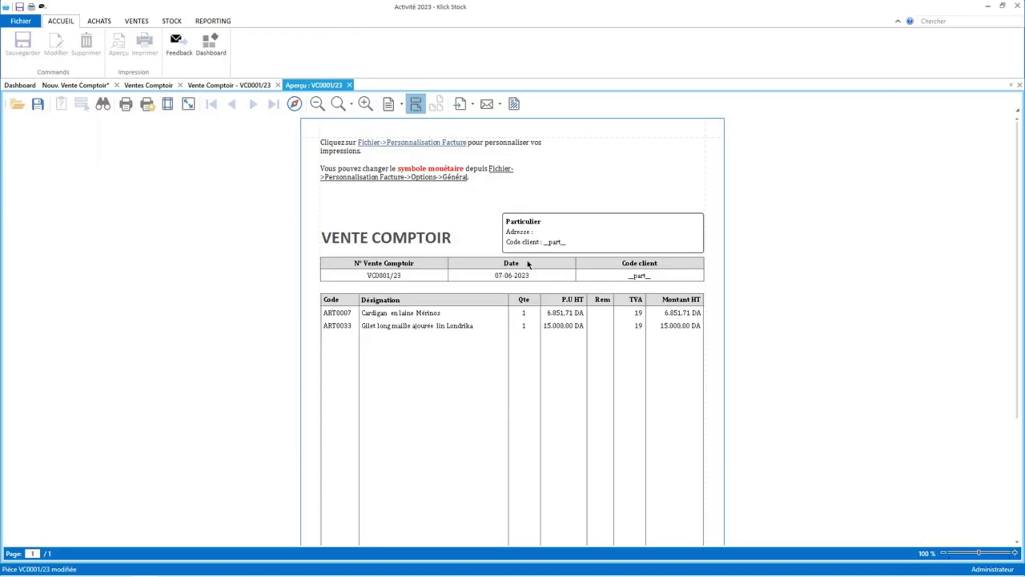
scroll(545, 295, "down", 5)
scroll(546, 297, "up", 5)
left_click(350, 85)
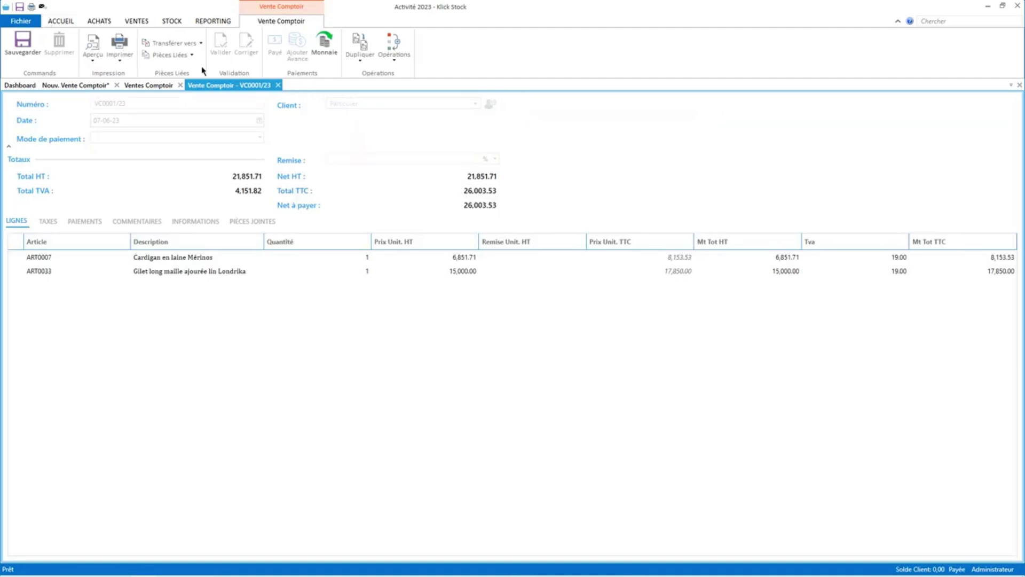
left_click(27, 25)
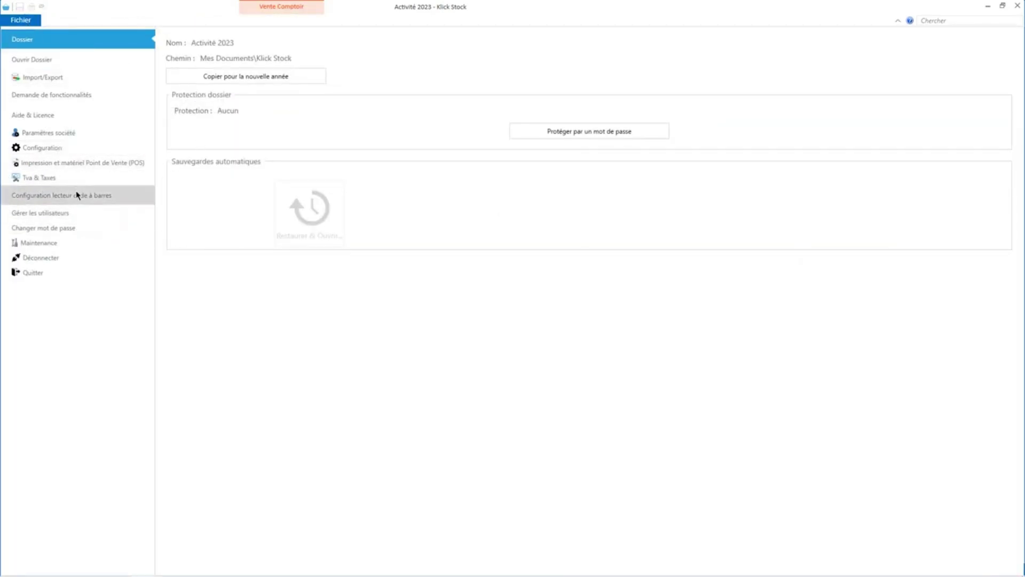
- Tick Activer l'impression under Imprimante tickets de caisse and save the receipt printer settings
left_click(54, 170)
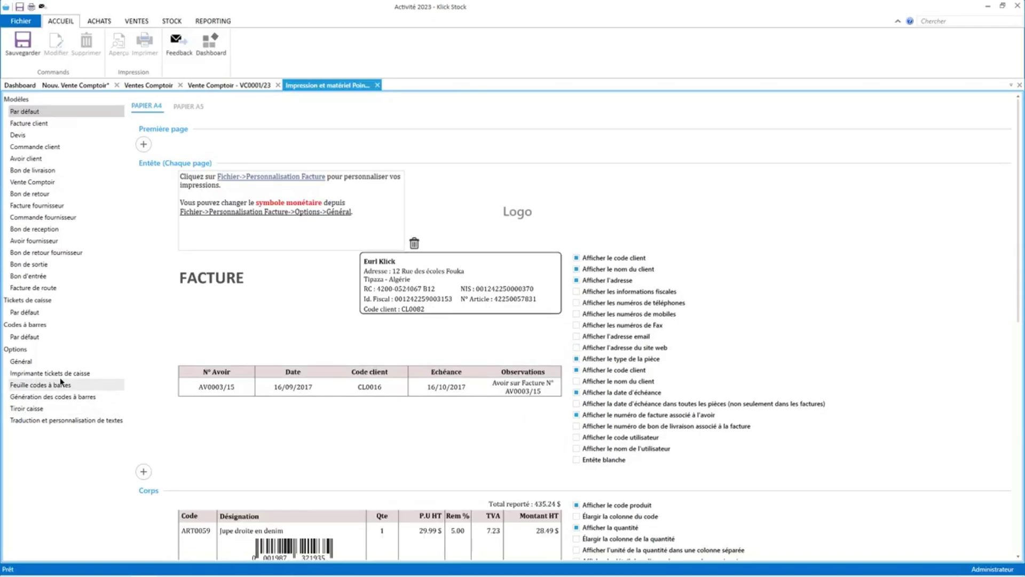
left_click(61, 375)
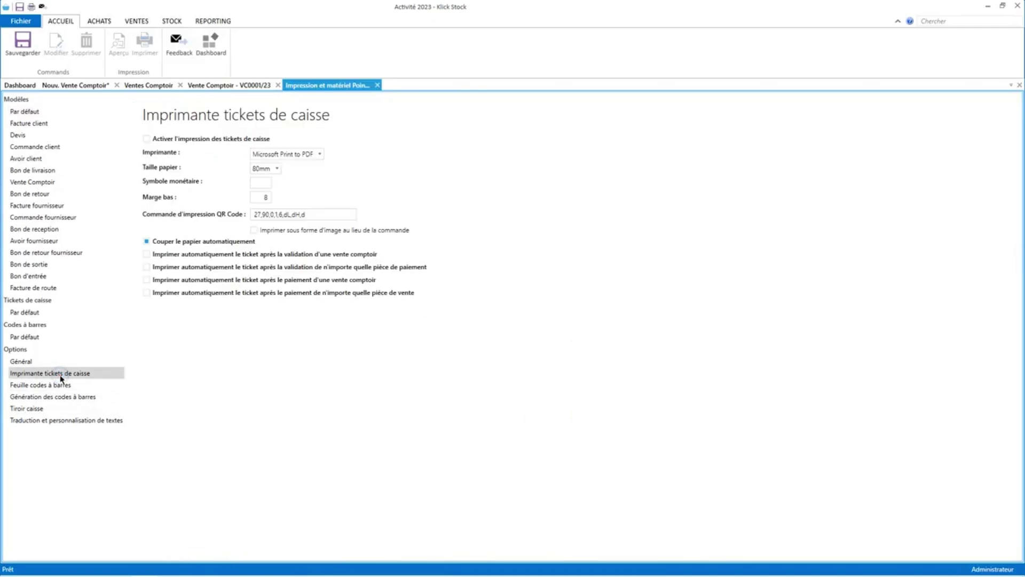
left_click(176, 140)
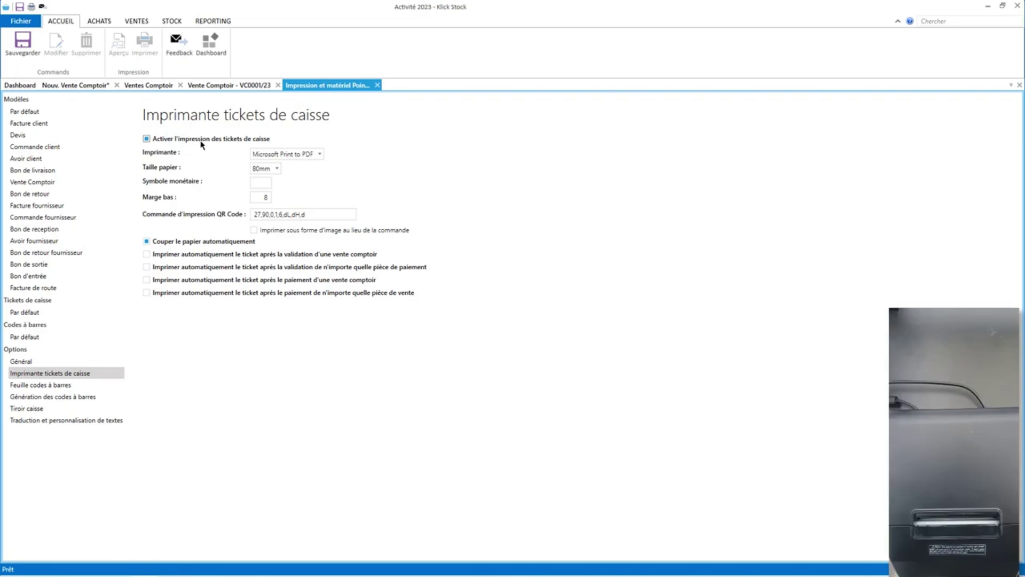
left_click(22, 42)
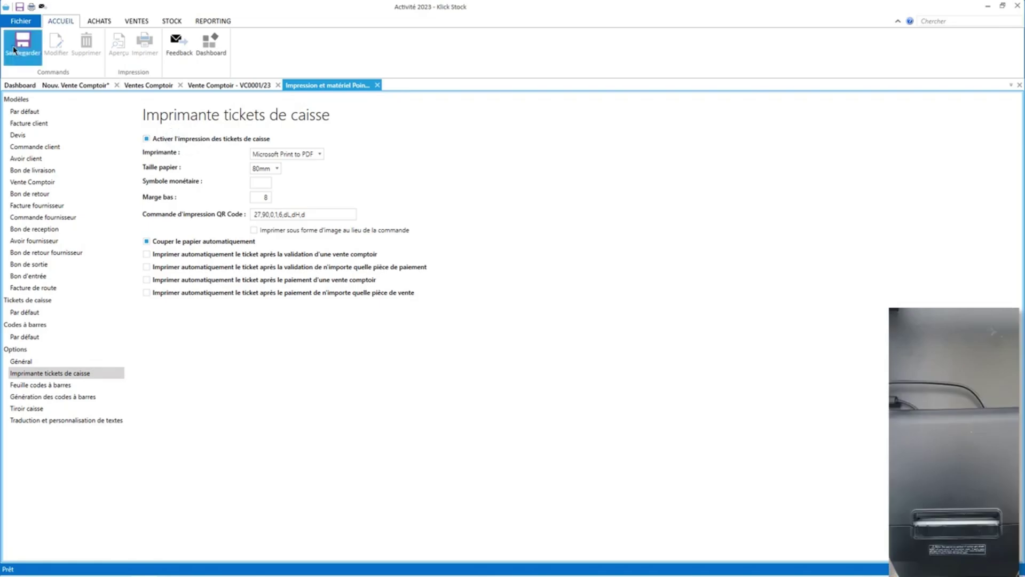
left_click(230, 86)
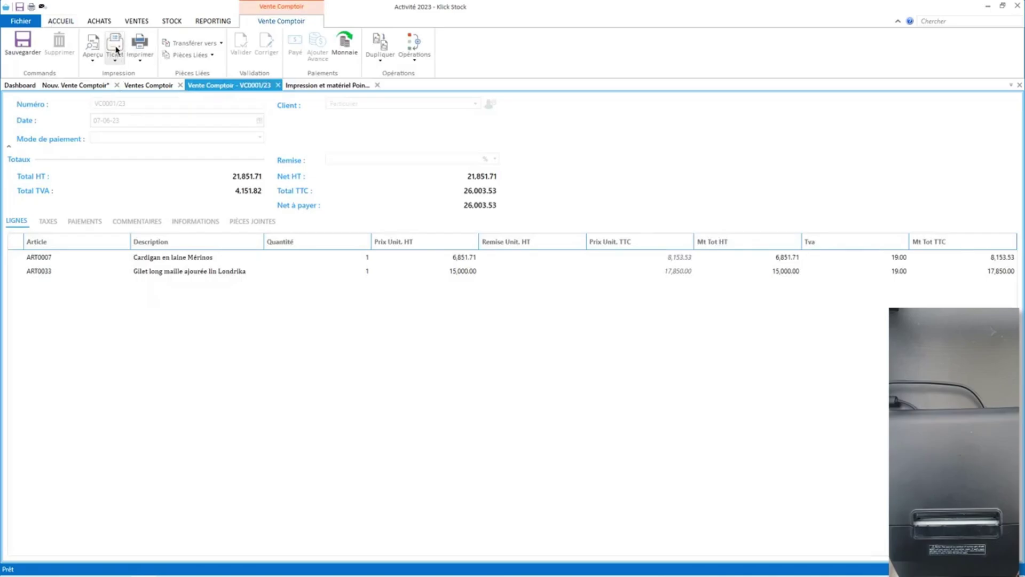
left_click(315, 85)
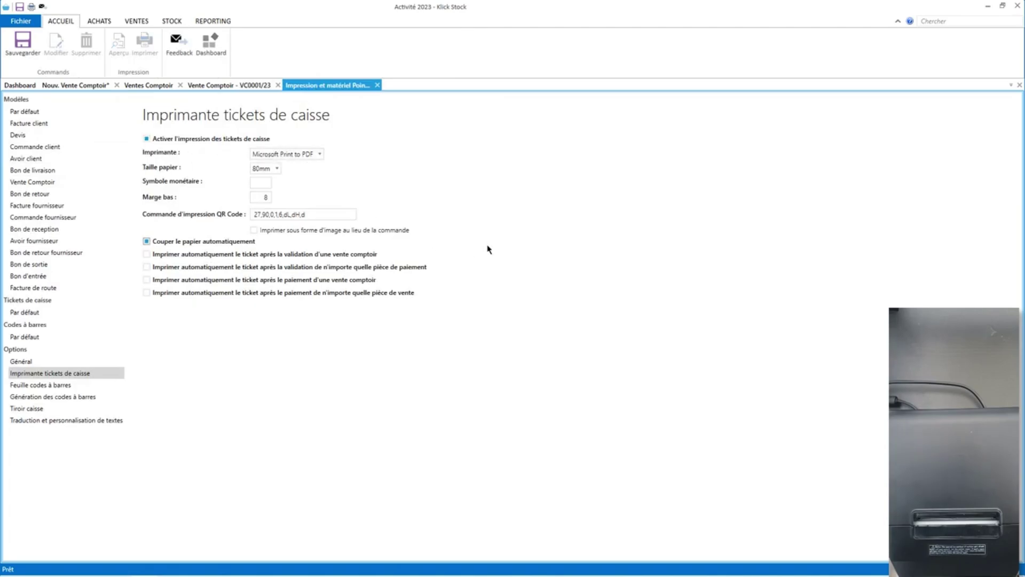
- Launch Notepad (Bloc-notes) and type a one-word test note
key("super")
type("bloc")
key("Return")
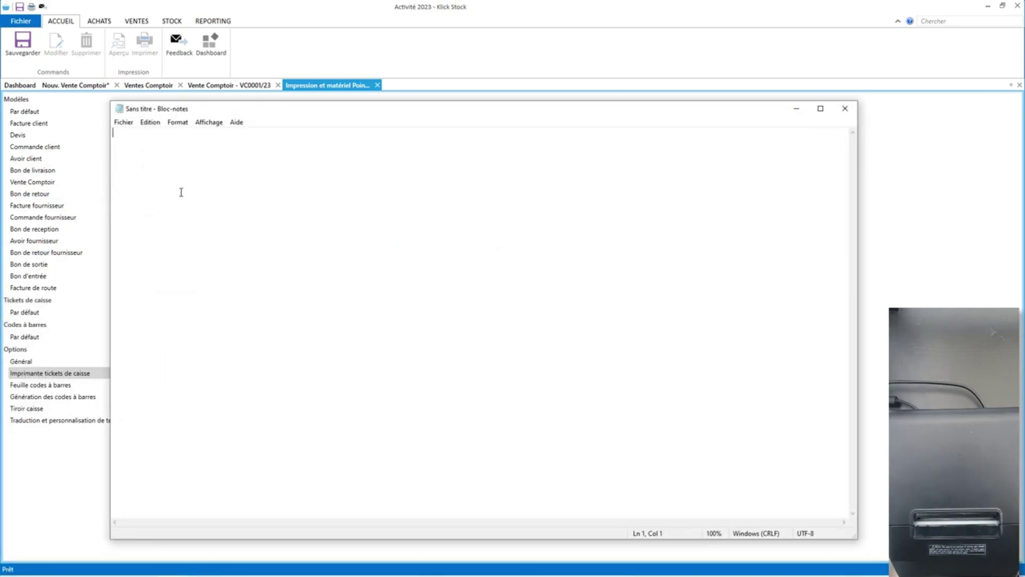
type("test")
- Print the note on the POS-80-Series printer, then close Notepad without saving
left_click(122, 123)
left_click(169, 208)
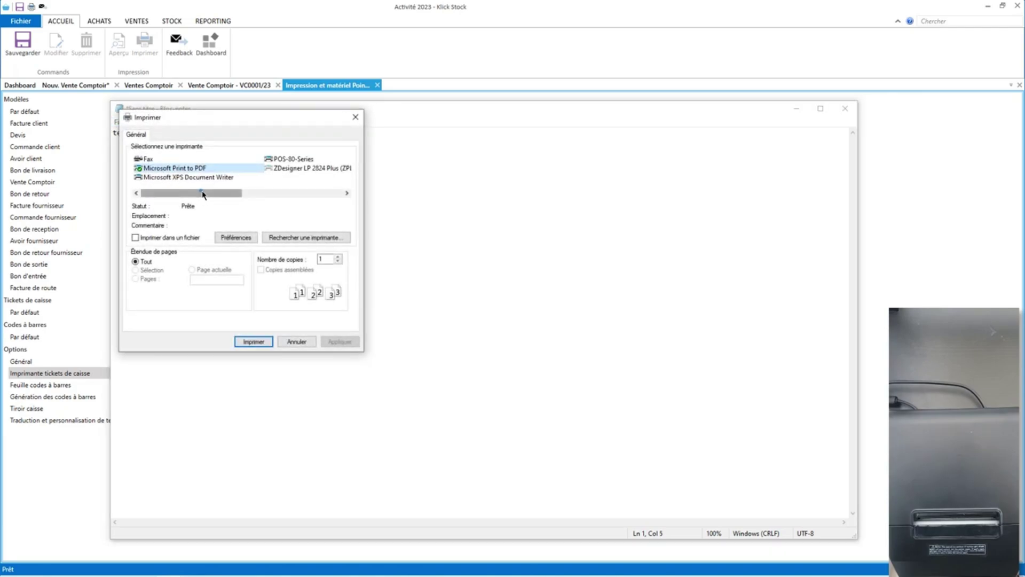
left_click(292, 159)
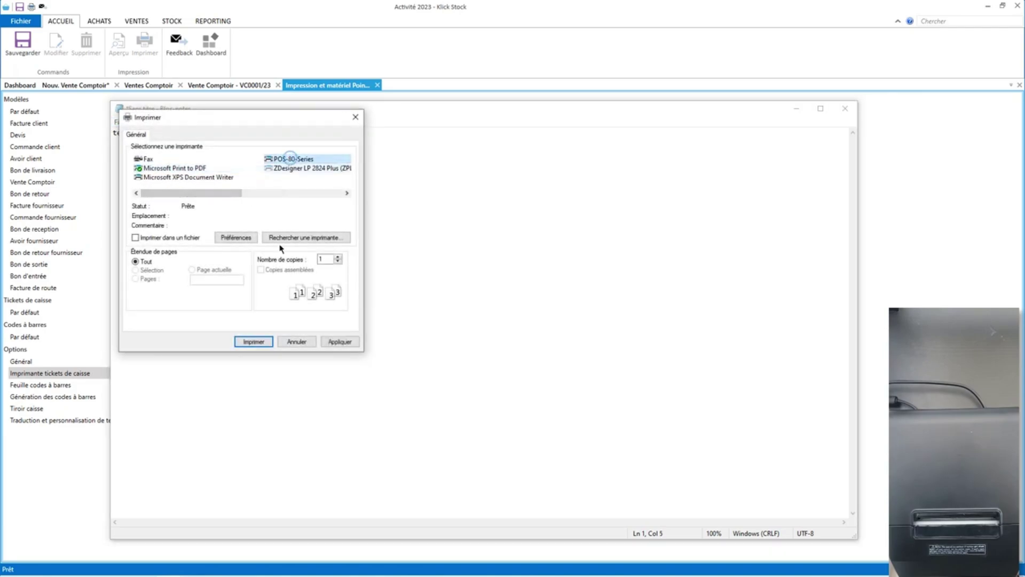
left_click(254, 342)
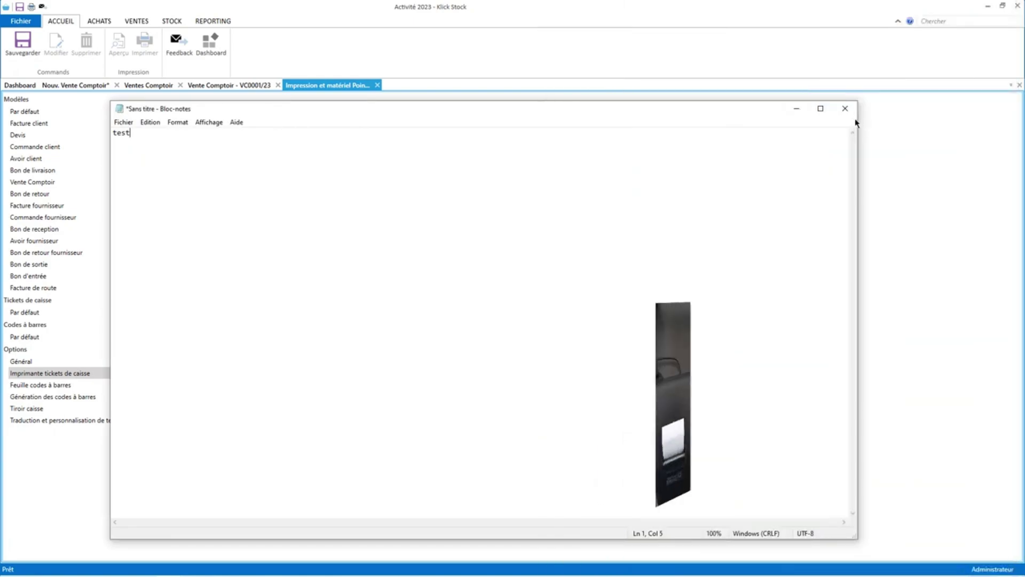
left_click(845, 108)
left_click(521, 299)
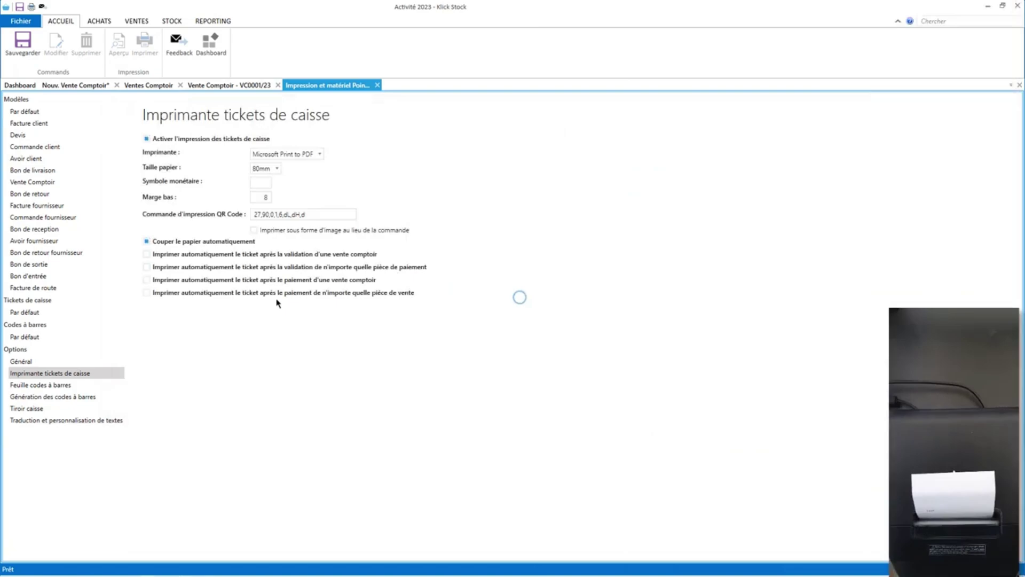
- Save POS-80-Series with 80mm paper as the receipt printer, then return to sale VC0001/23
left_click(308, 157)
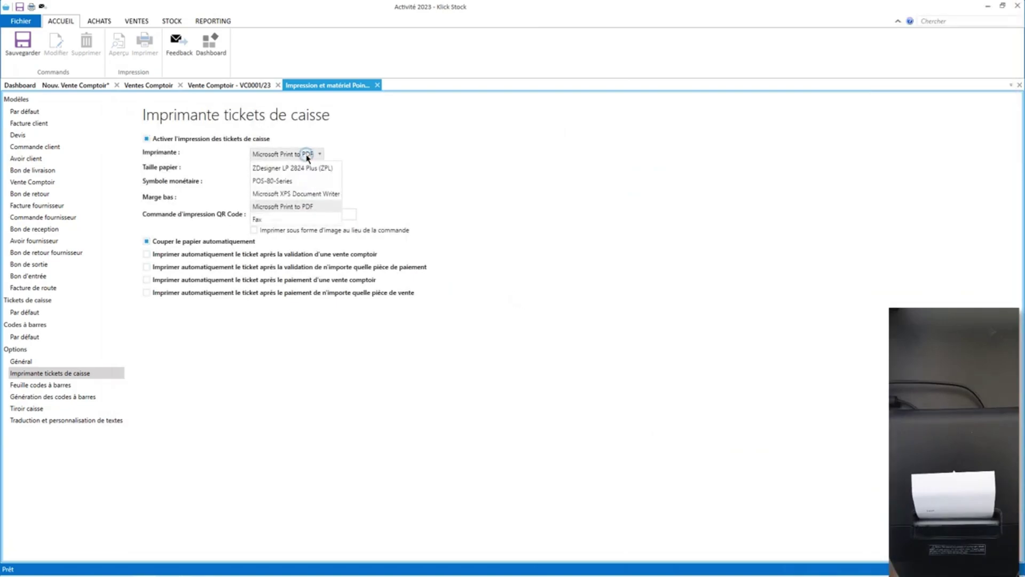
left_click(289, 183)
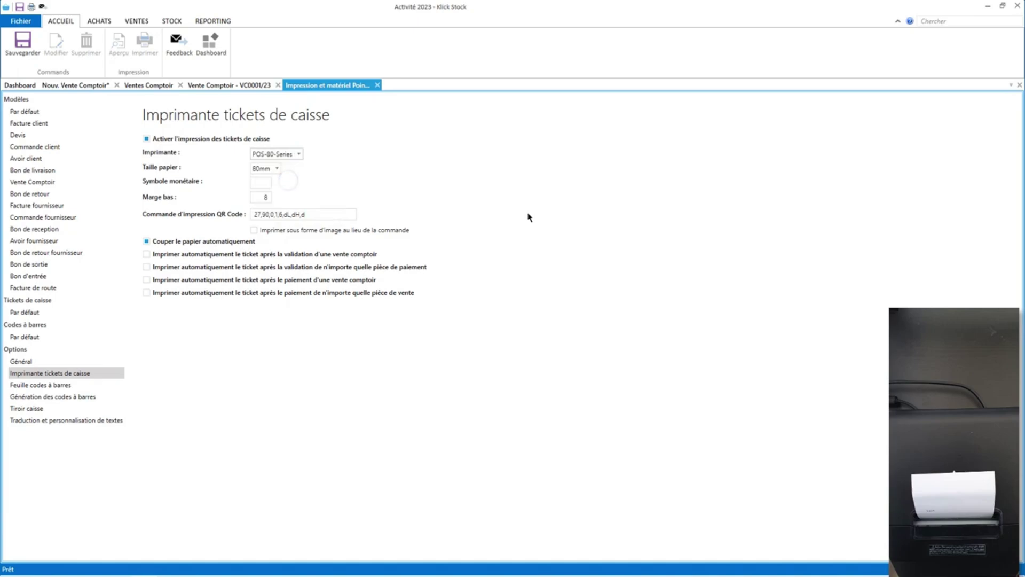
left_click(278, 174)
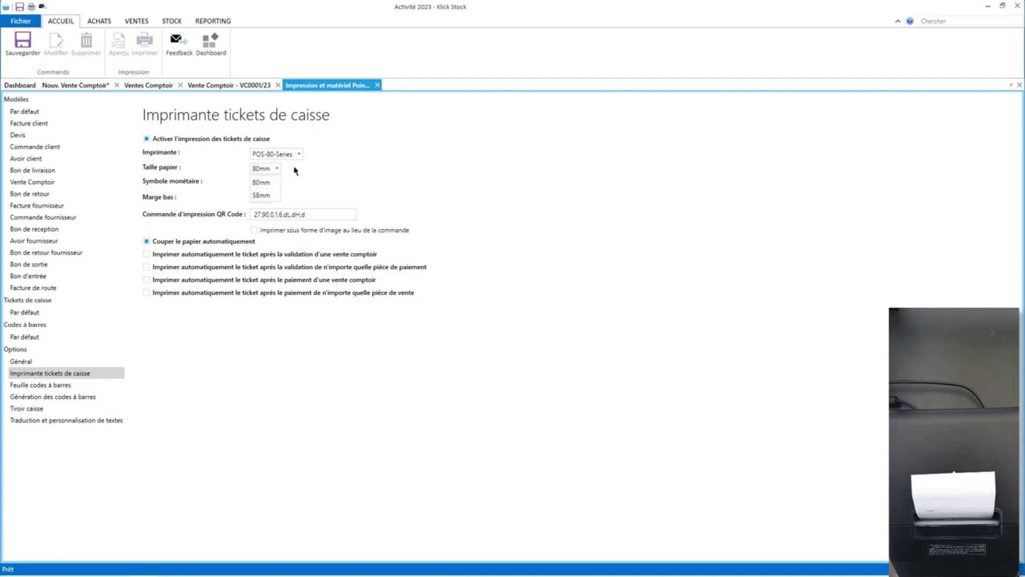
left_click(295, 171)
left_click(14, 51)
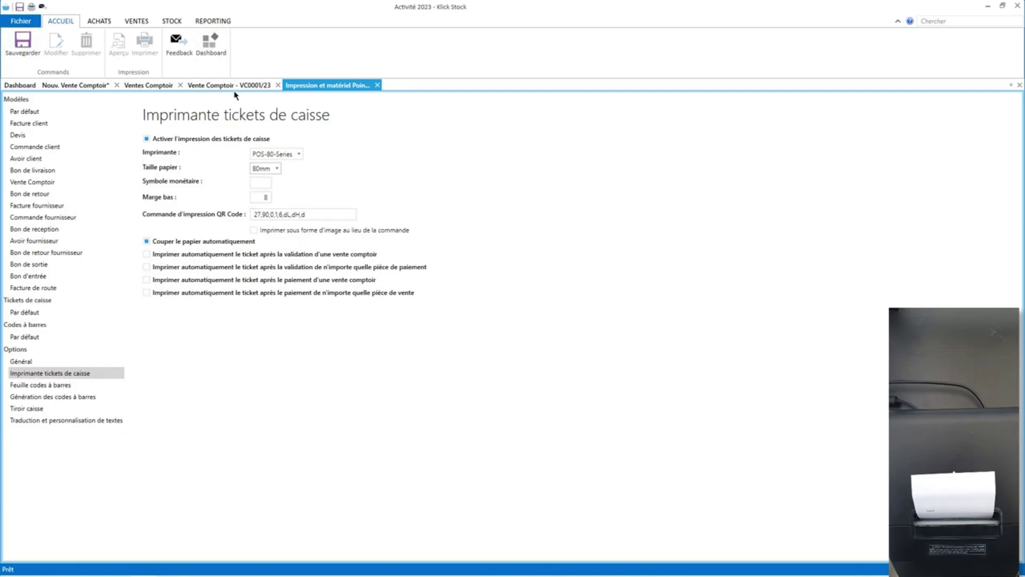
left_click(207, 85)
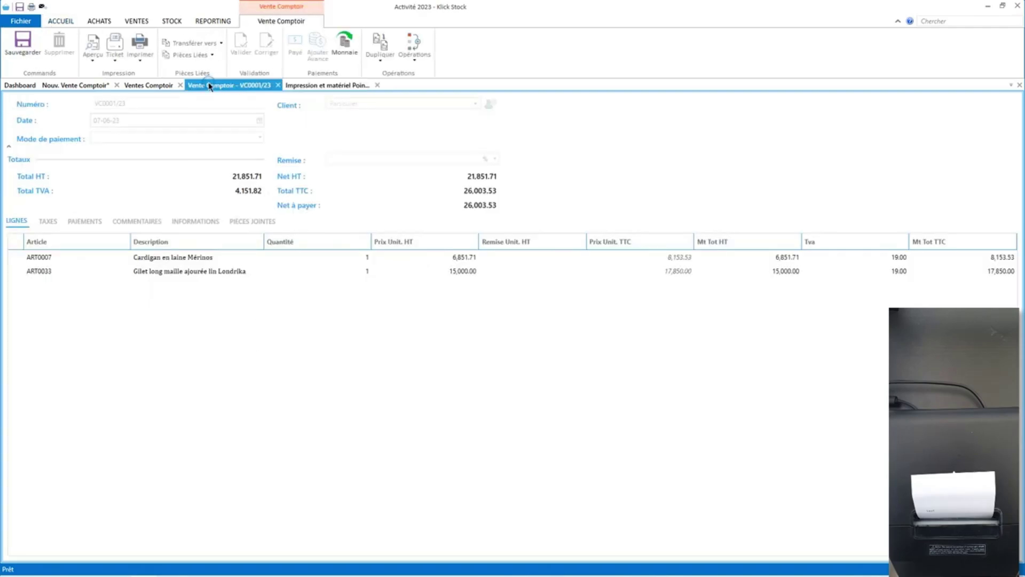
- Print the VC0001/23 receipt ticket and go back to the Impression et matériel settings
left_click(115, 44)
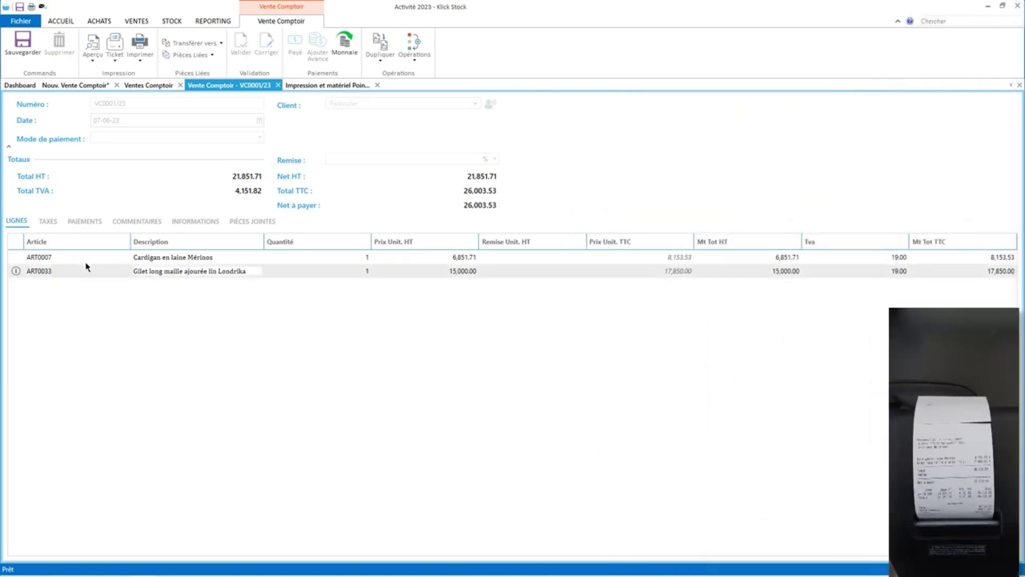
left_click(310, 86)
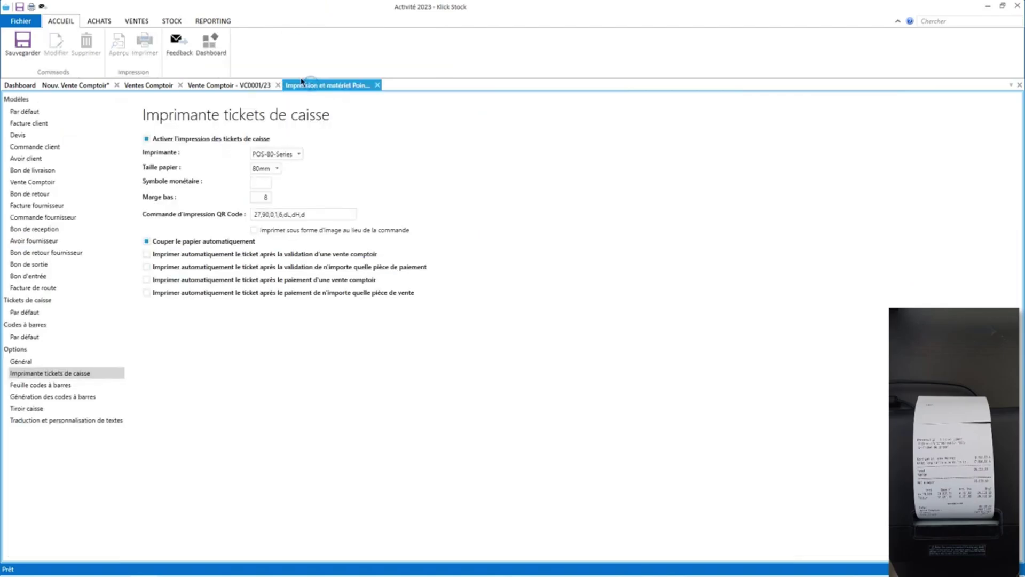
- In the default ticket template, add a Logo line above the header text
left_click(46, 316)
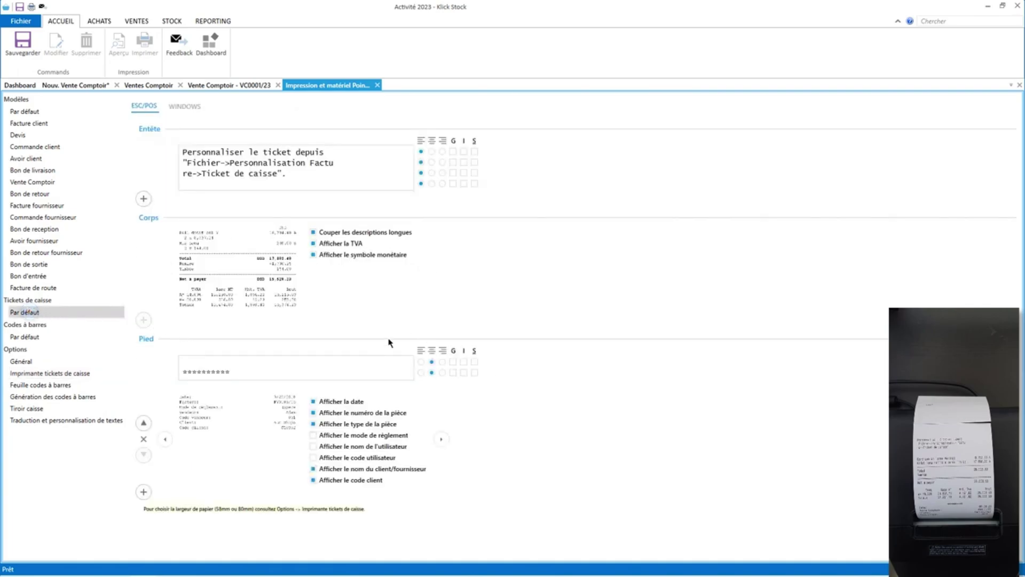
mouse_move(161, 164)
mouse_move(370, 193)
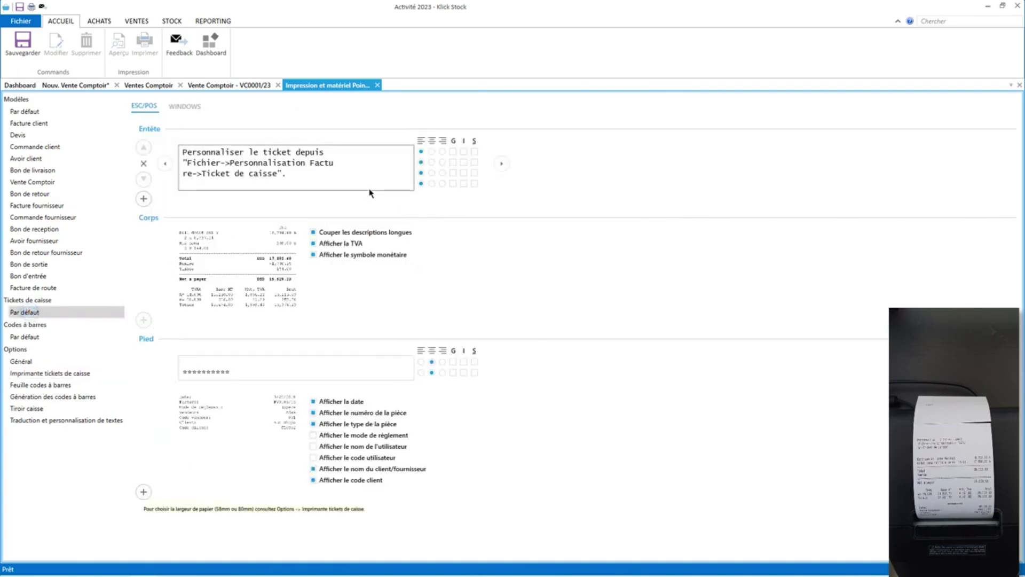
left_click(143, 198)
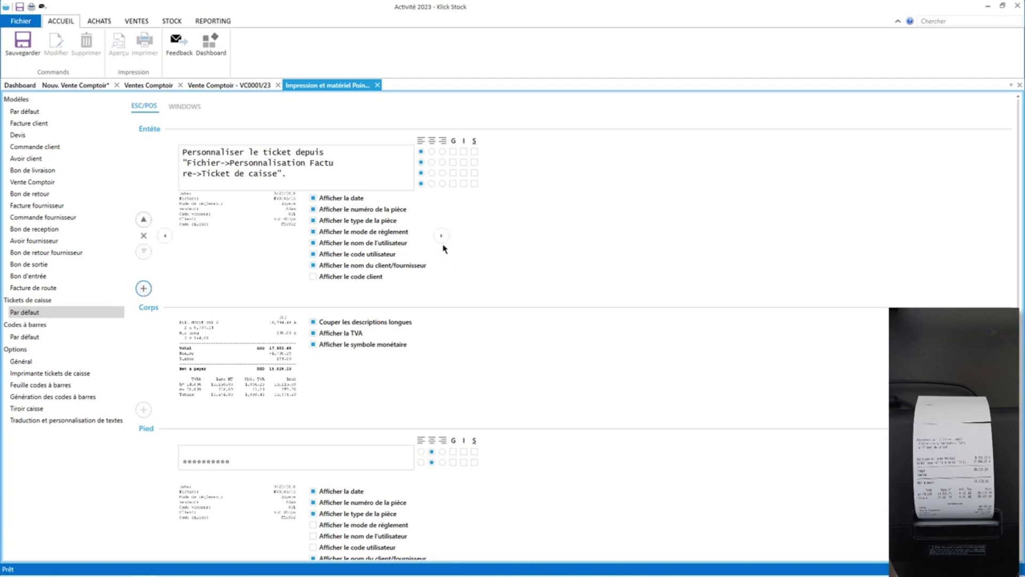
left_click(443, 240)
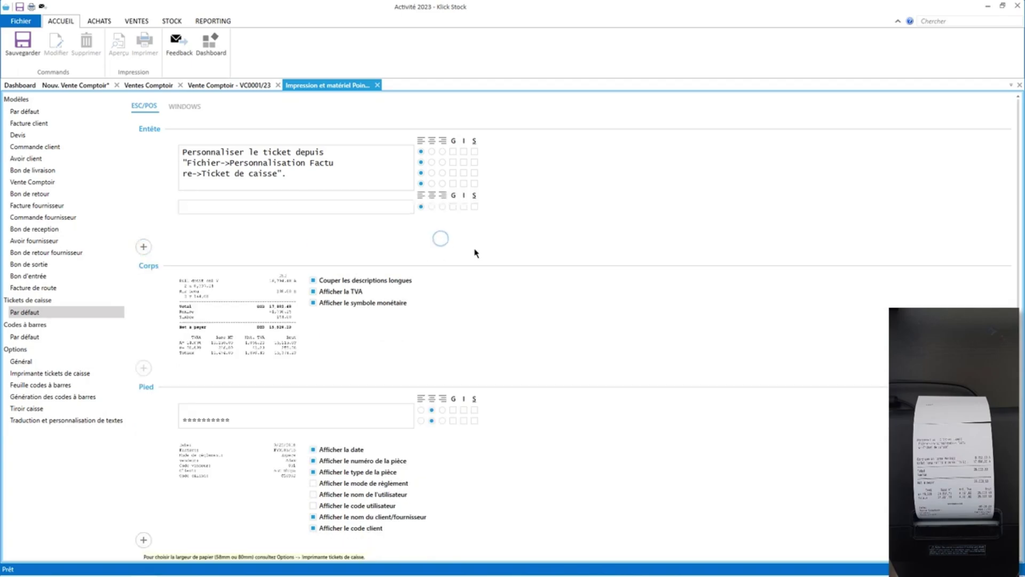
left_click(502, 214)
left_click(143, 215)
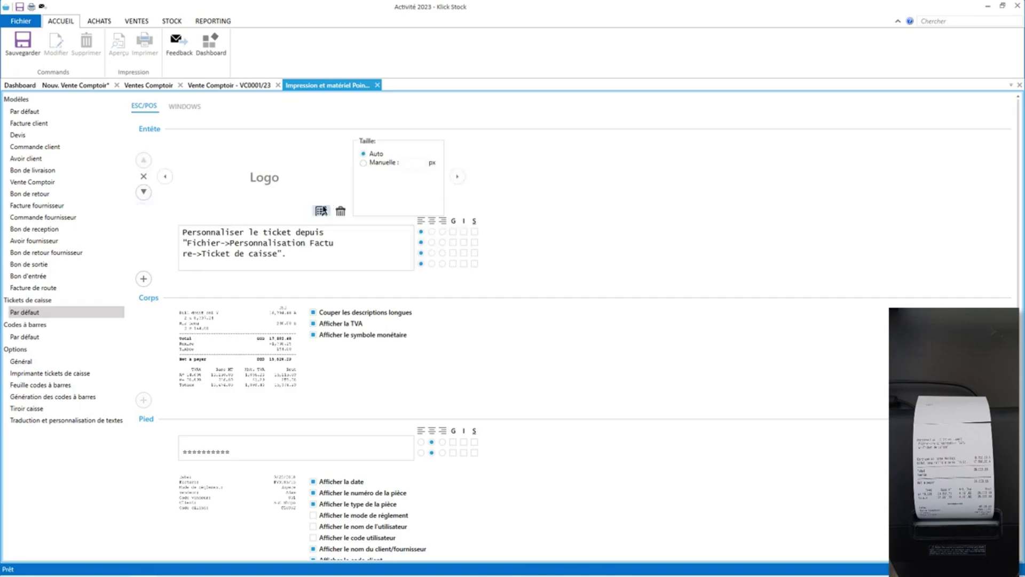
- Set the Company name image as the logo, save the template, and return to VC0001/23
left_click(321, 211)
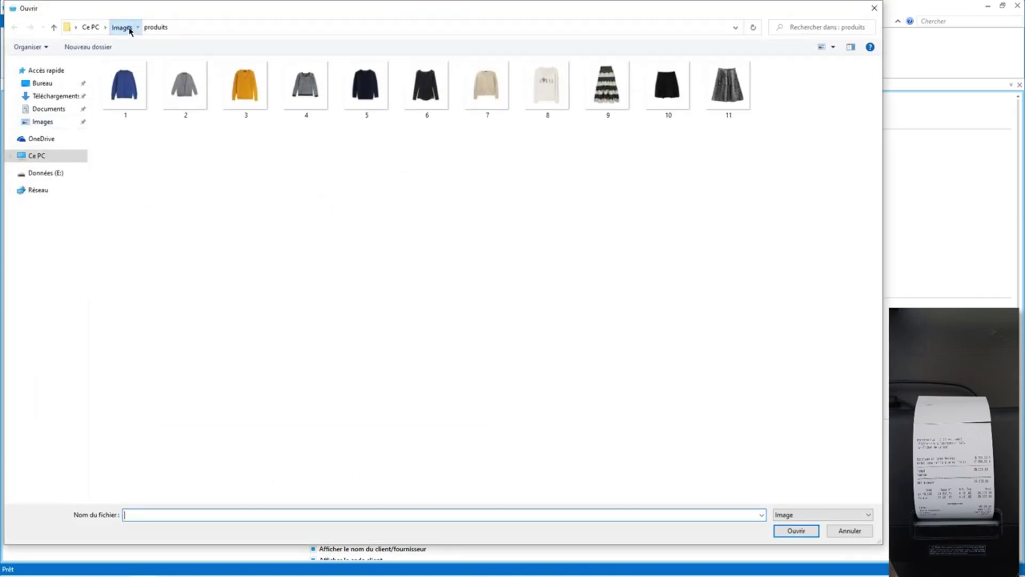
left_click(122, 27)
double_click(419, 100)
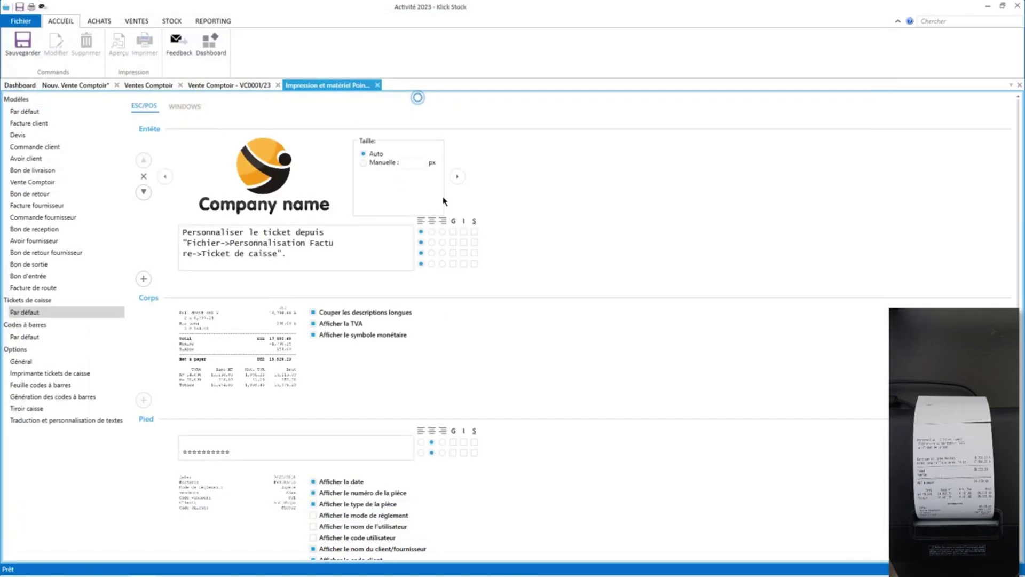
left_click(22, 46)
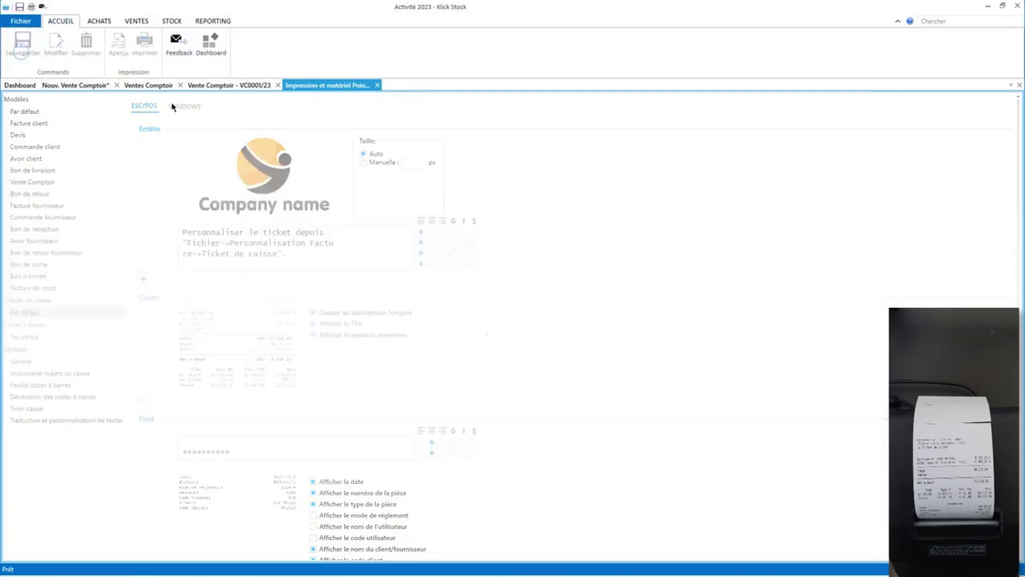
left_click(227, 86)
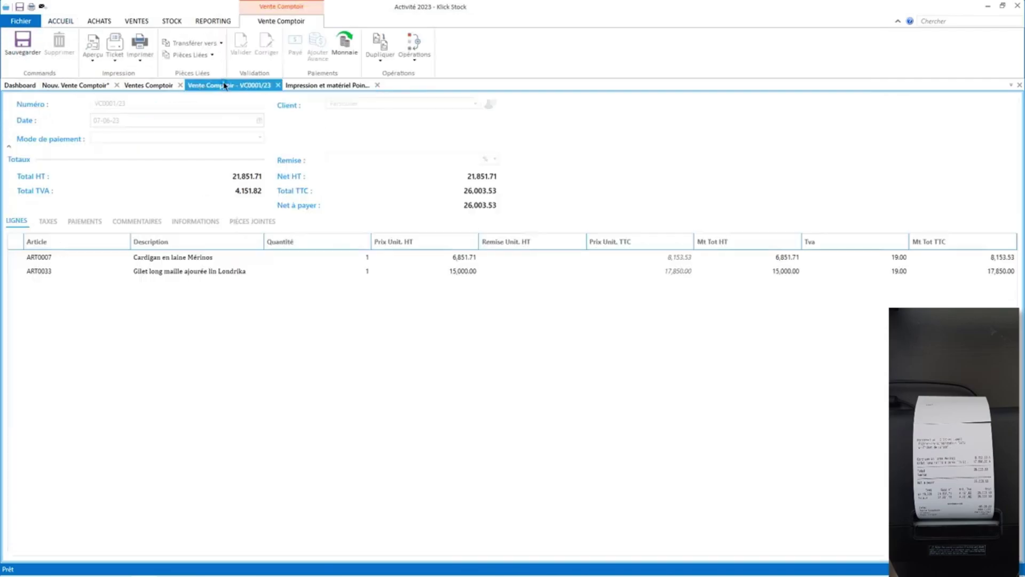
- Print the ticket with the new logo, then switch the logo size to Manuelle 380 px
left_click(117, 47)
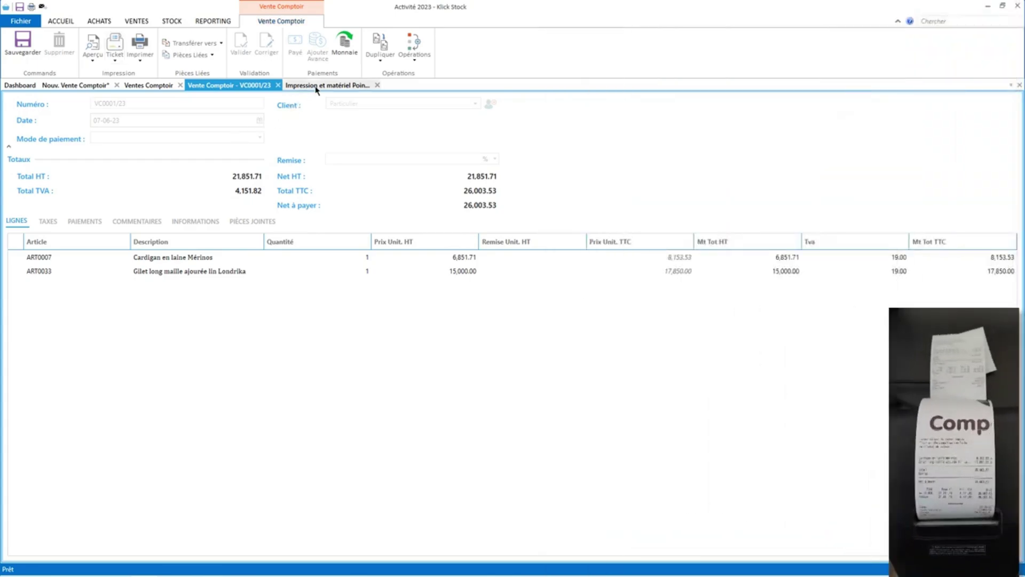
left_click(316, 86)
left_click(364, 163)
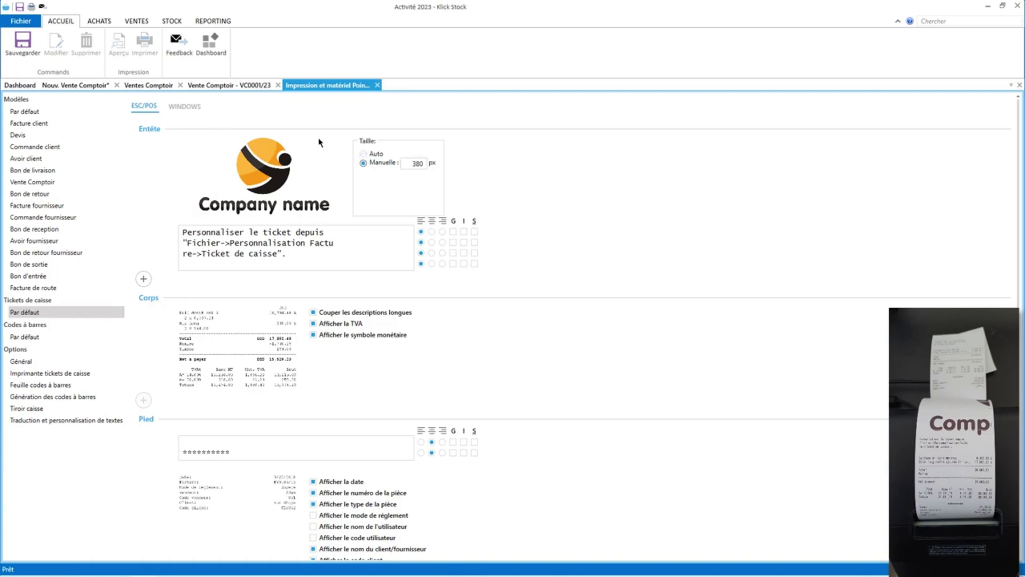
- Save the manual 380 px logo size and print the VC0001/23 ticket
left_click(23, 51)
left_click(219, 89)
left_click(118, 47)
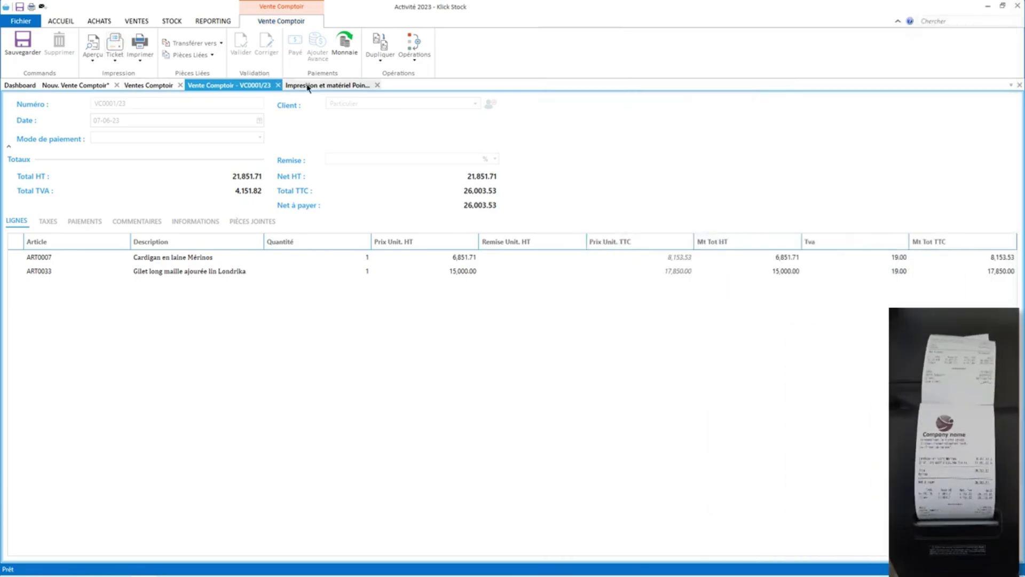
- Change the logo's manual pixel size, save it, and reprint the VC0001/23 ticket
left_click(308, 87)
left_click(382, 162)
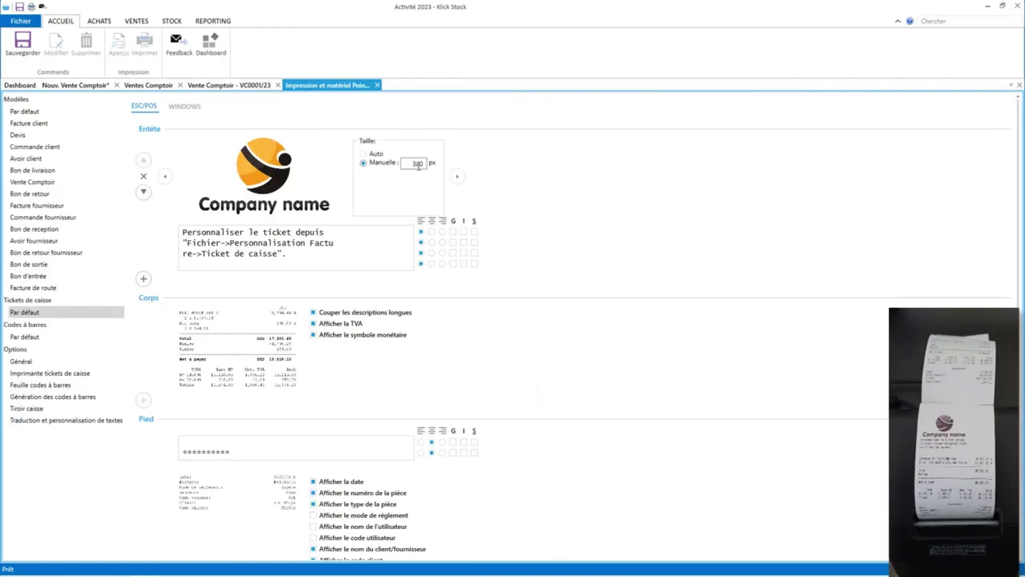
left_click(416, 163)
left_click(22, 42)
left_click(223, 87)
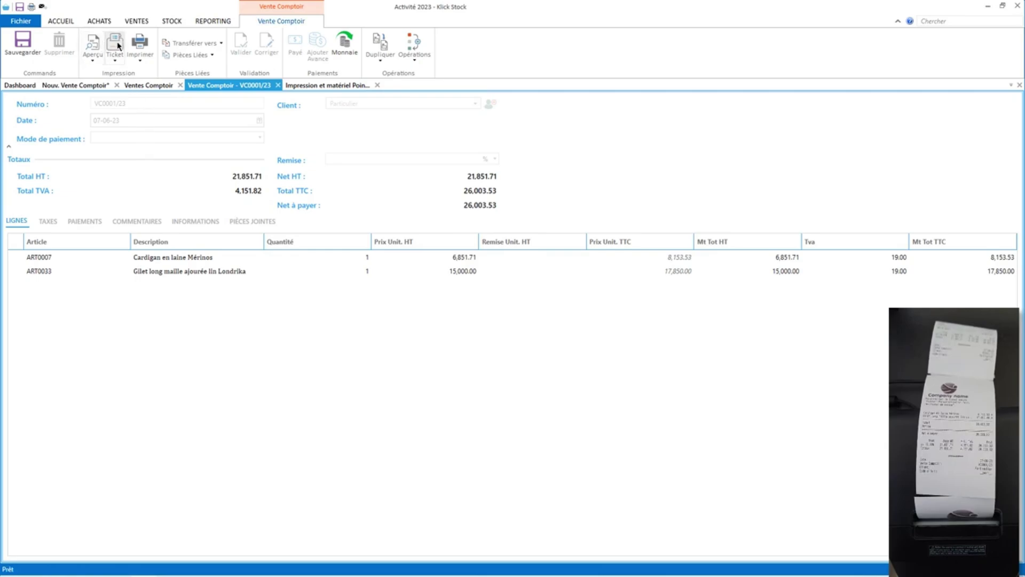
left_click(115, 47)
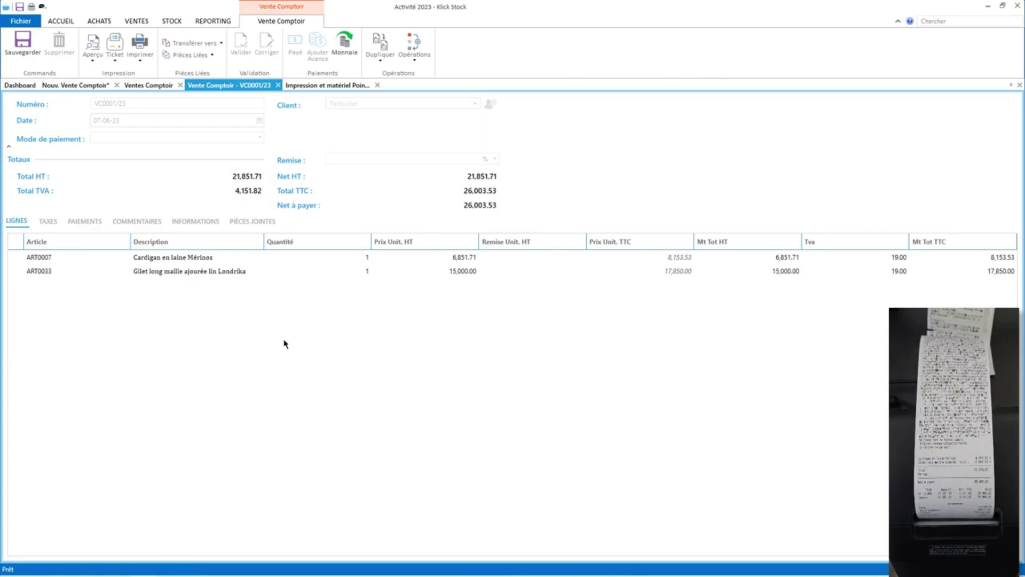
- Edit the logo's manual pixel size again, save, and reprint the VC0001/23 ticket to check it
left_click(318, 85)
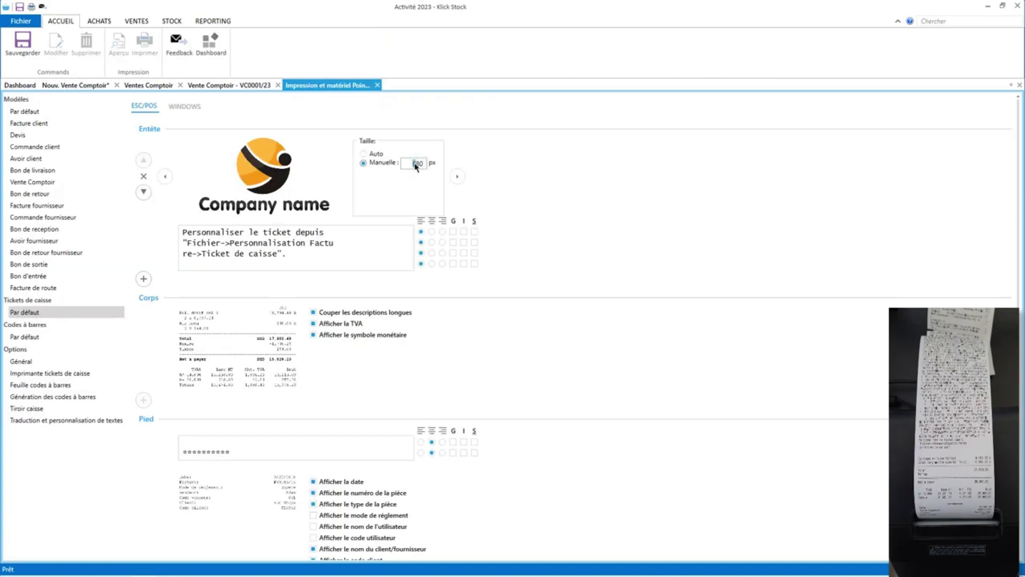
left_click(418, 163)
left_click(22, 43)
left_click(224, 86)
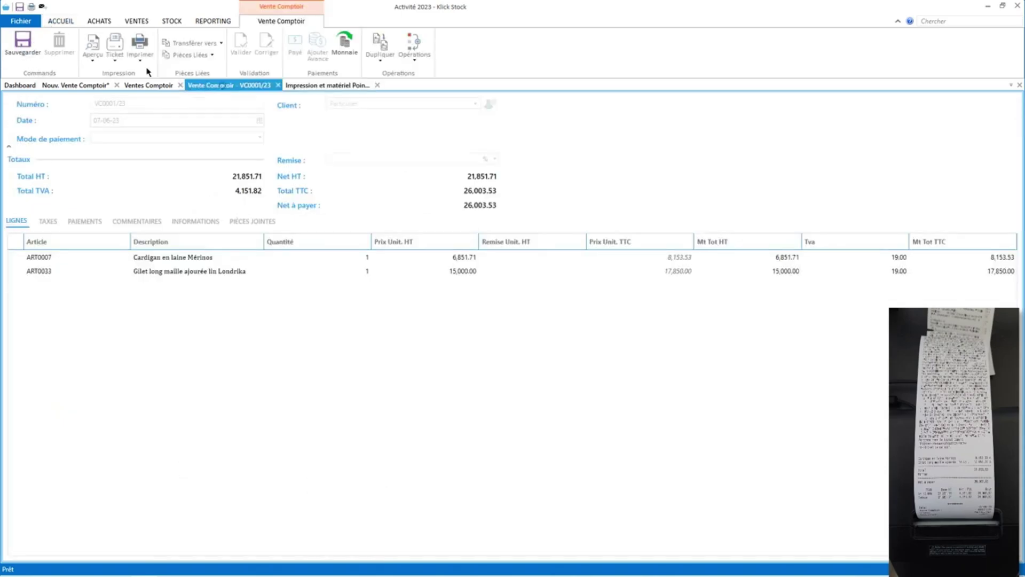
left_click(115, 46)
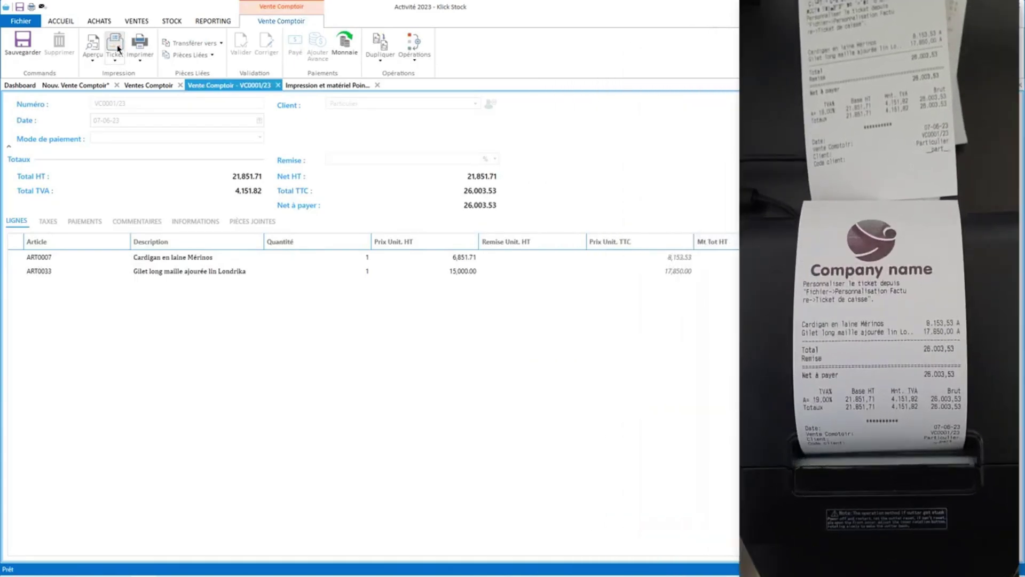
- Save the logo at a manual 600 px and print the final VC0001/23 ticket
left_click(313, 86)
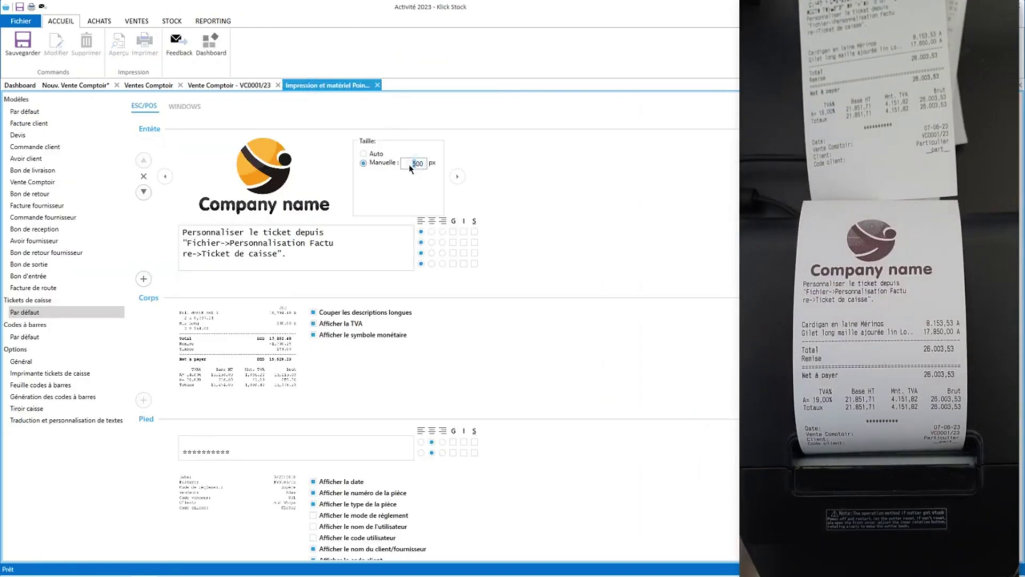
left_click(29, 45)
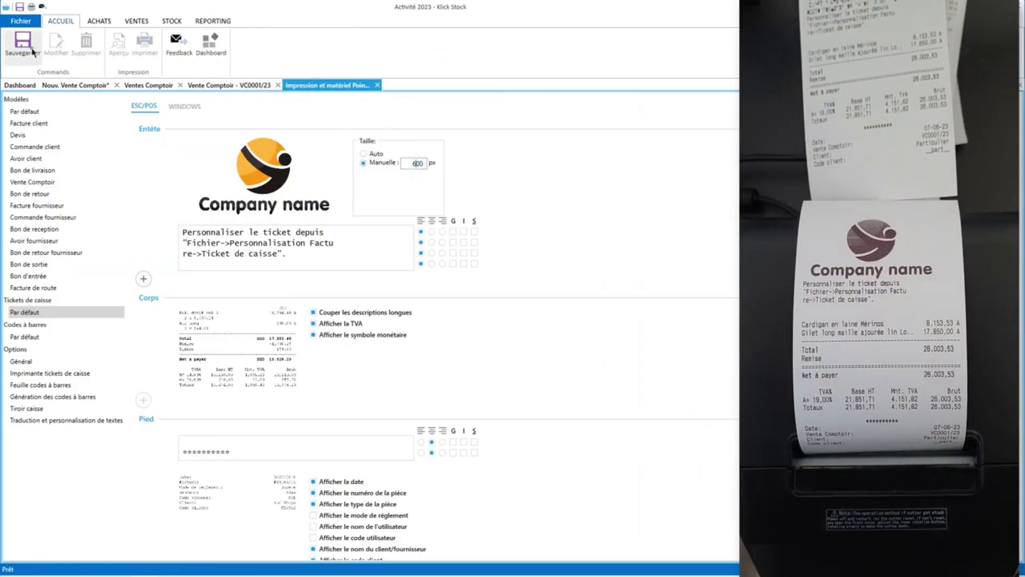
left_click(229, 86)
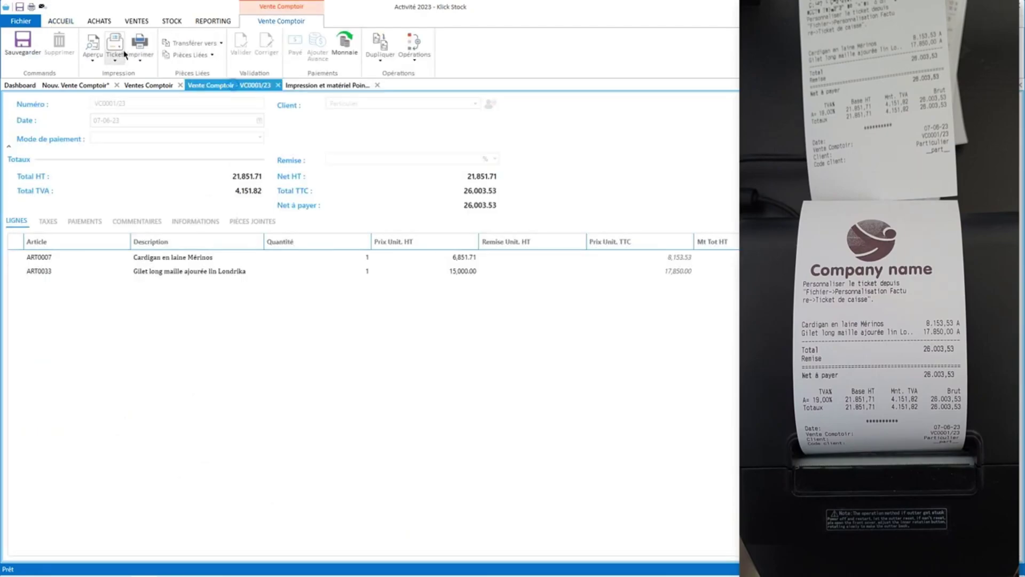
left_click(115, 45)
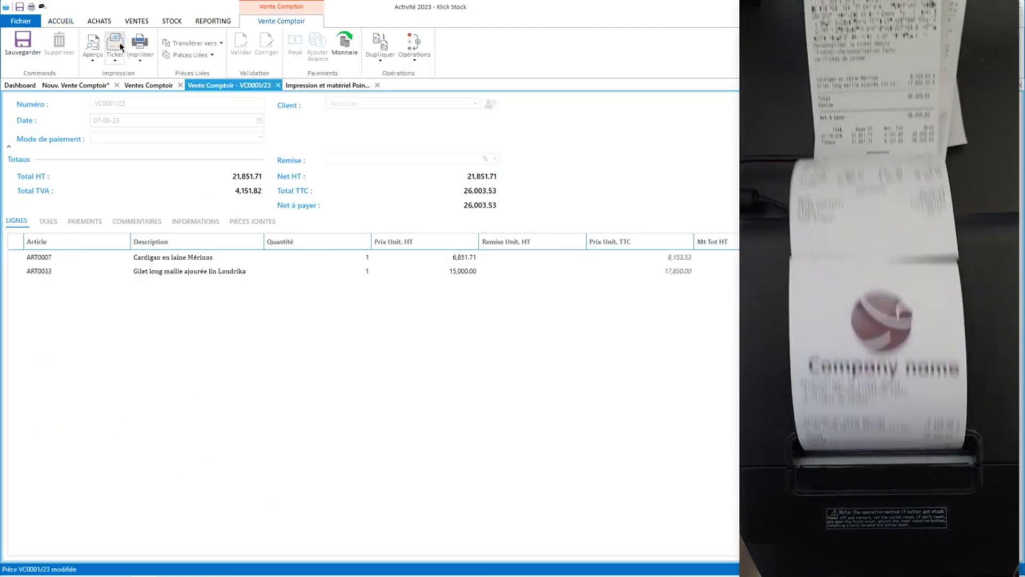
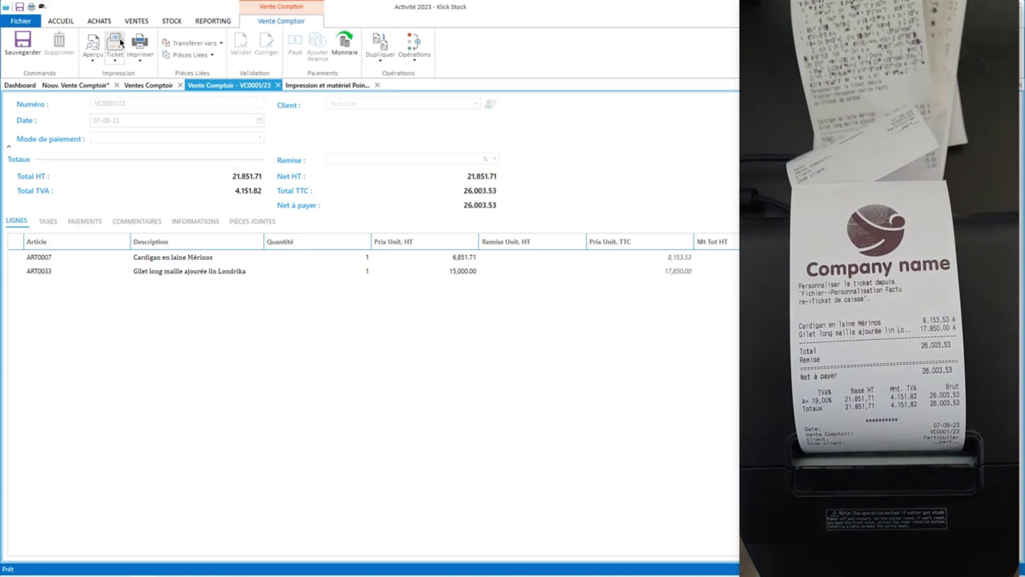
- Delete the custom header text block from the receipt template
left_click(315, 86)
mouse_move(155, 257)
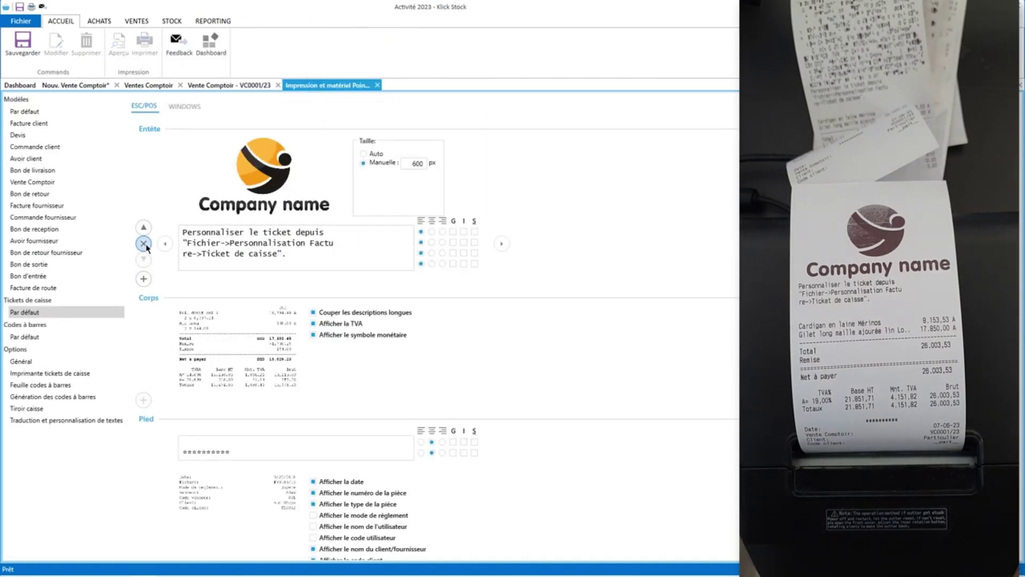
left_click(144, 244)
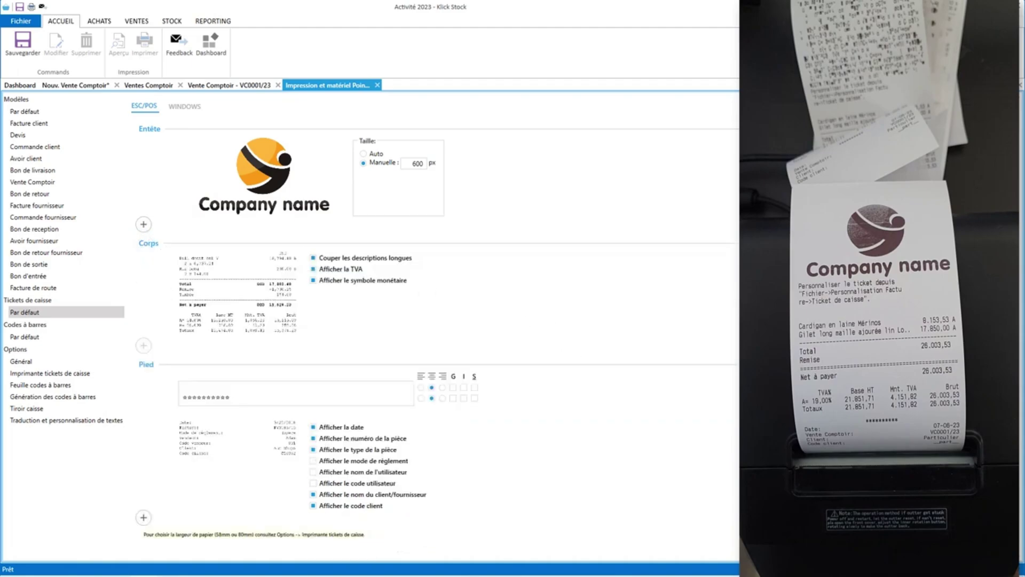
- Add a centred footer text line 'Merci pour votre visite' and save the template
mouse_move(245, 449)
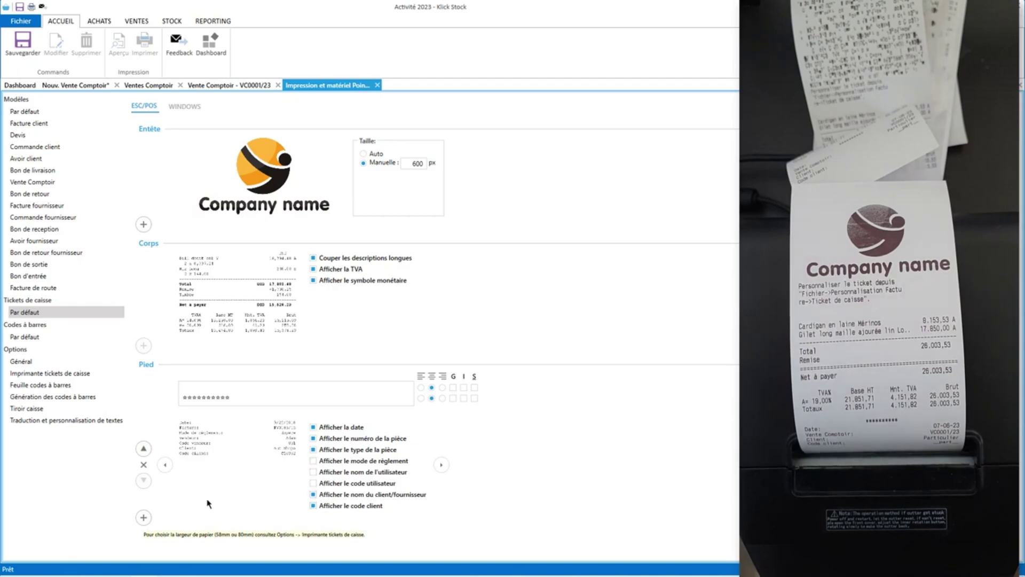
left_click(143, 518)
scroll(464, 540, "down", 3)
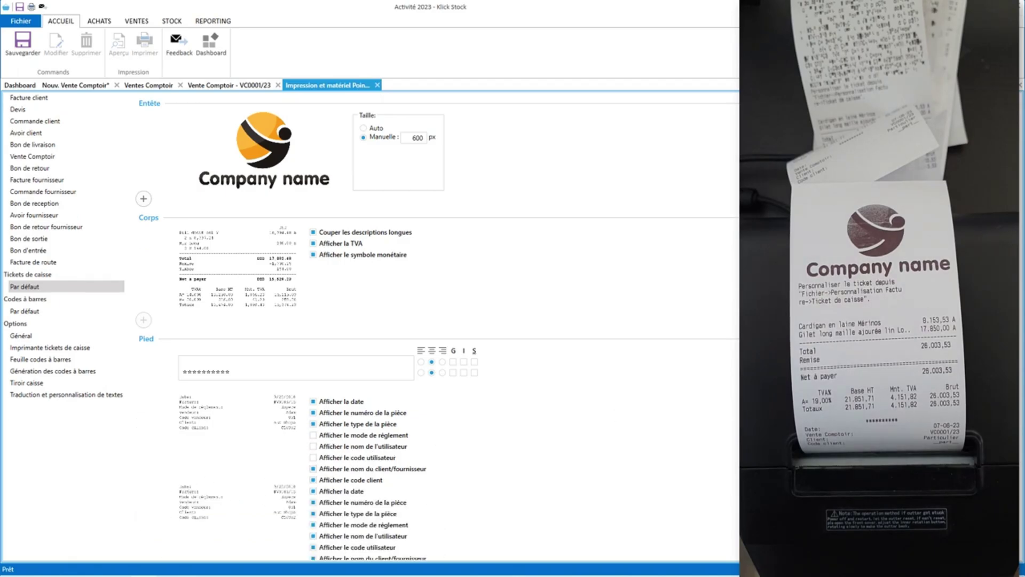
mouse_move(147, 498)
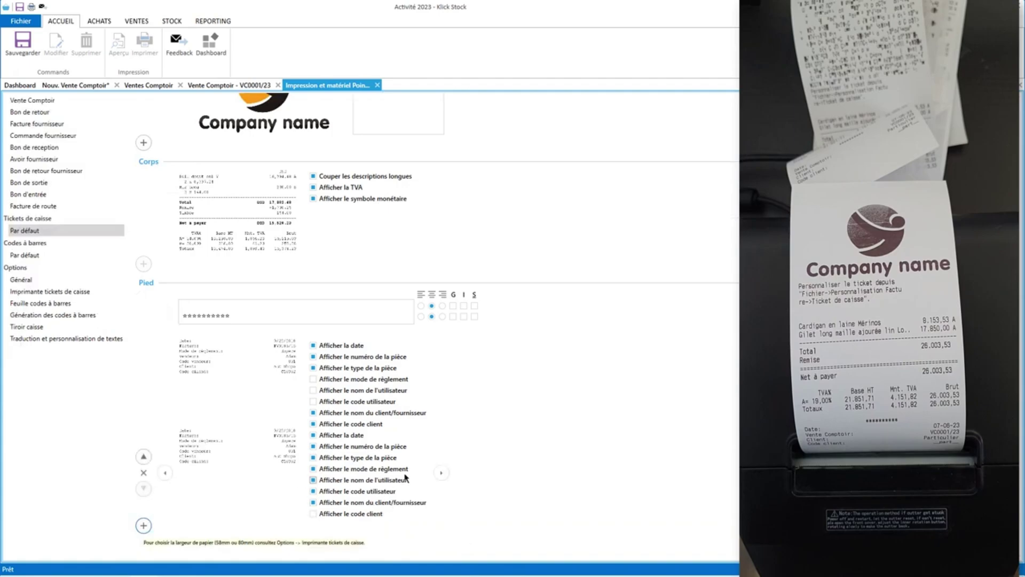
left_click(441, 472)
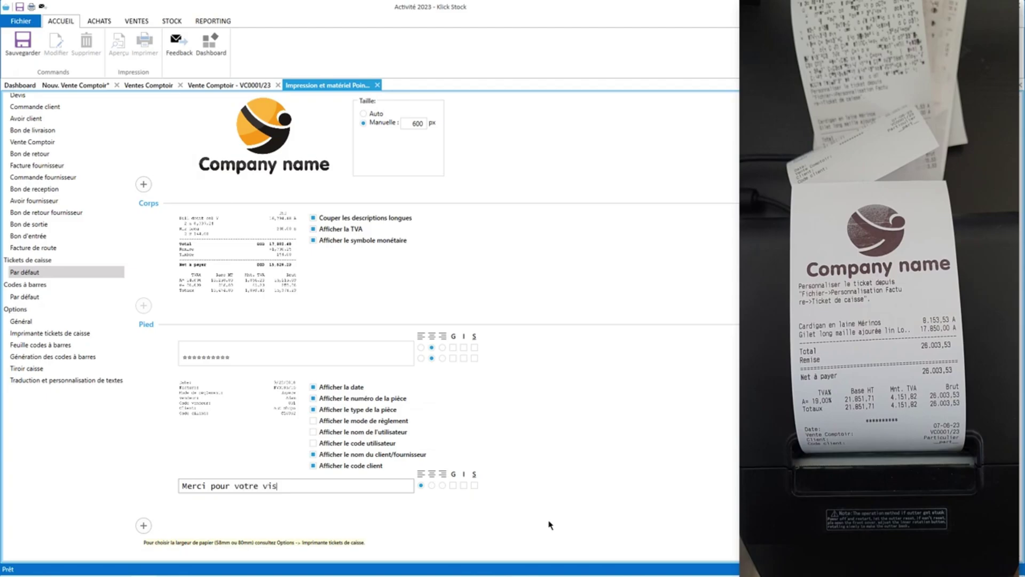
type("ite")
left_click(431, 485)
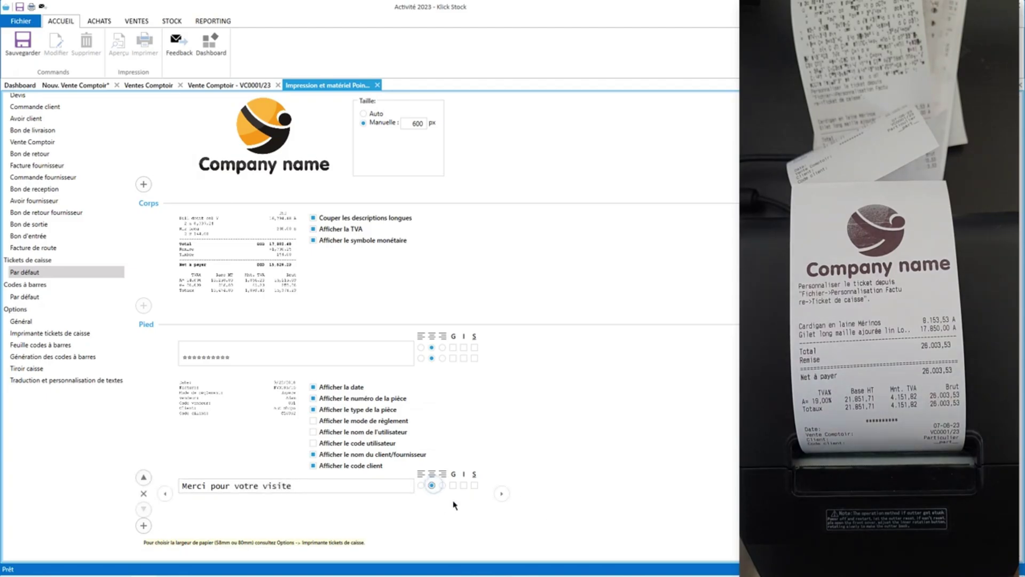
left_click(22, 43)
left_click(217, 85)
- Print receipts showing the user name instead of the client code; save and reprint the VC0001/23 ticket
left_click(118, 46)
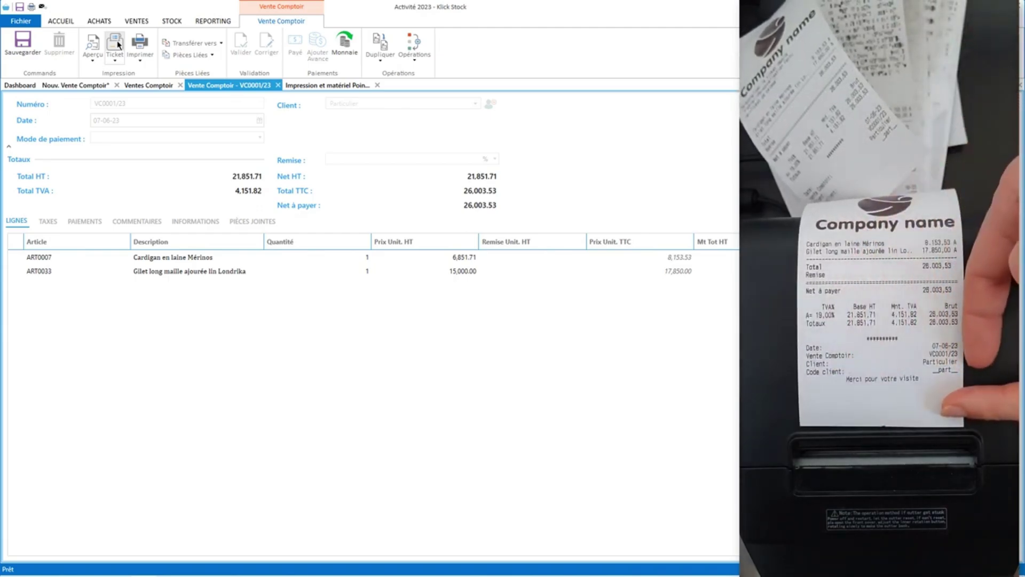
left_click(307, 87)
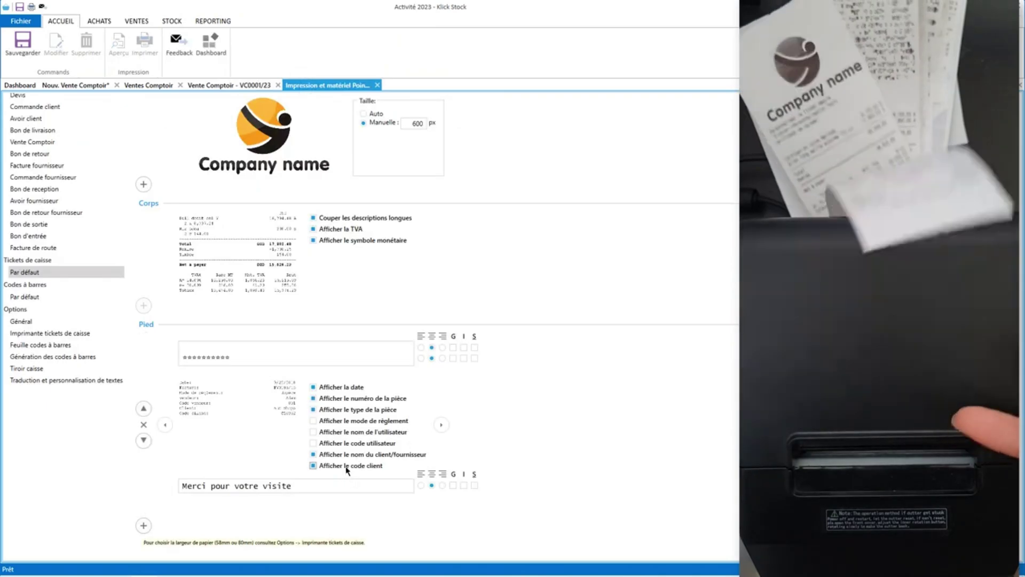
left_click(347, 467)
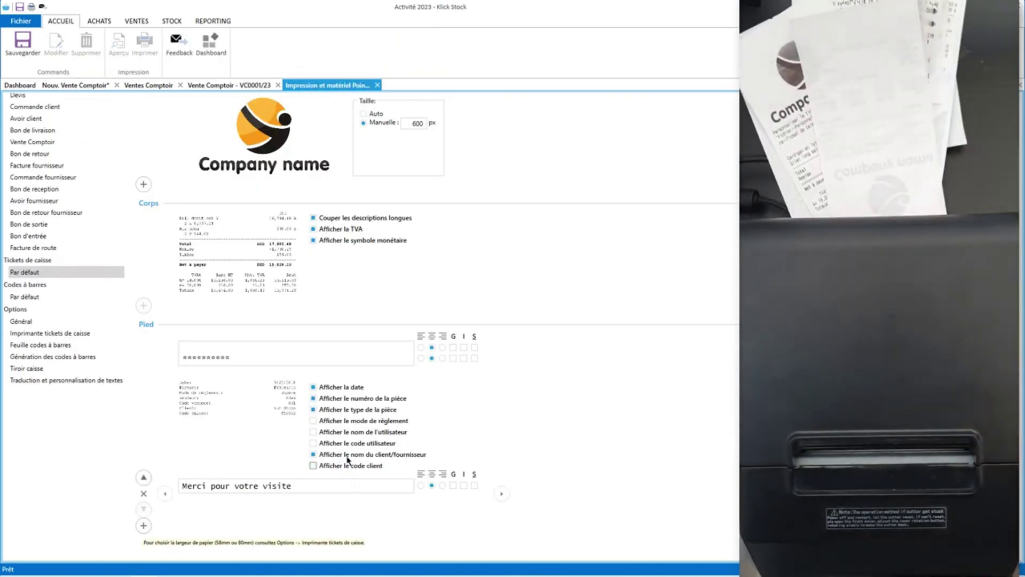
left_click(357, 434)
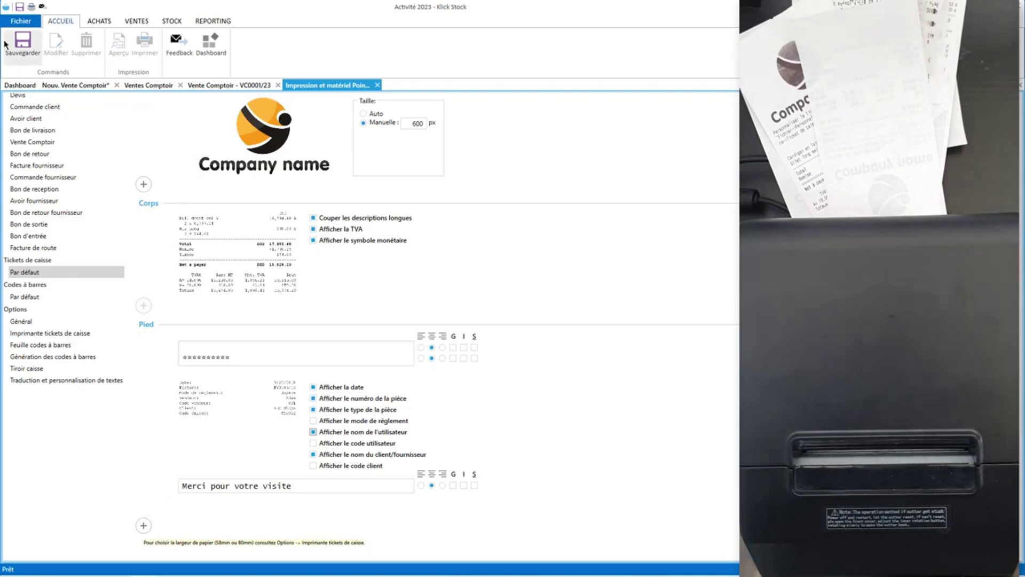
left_click(20, 47)
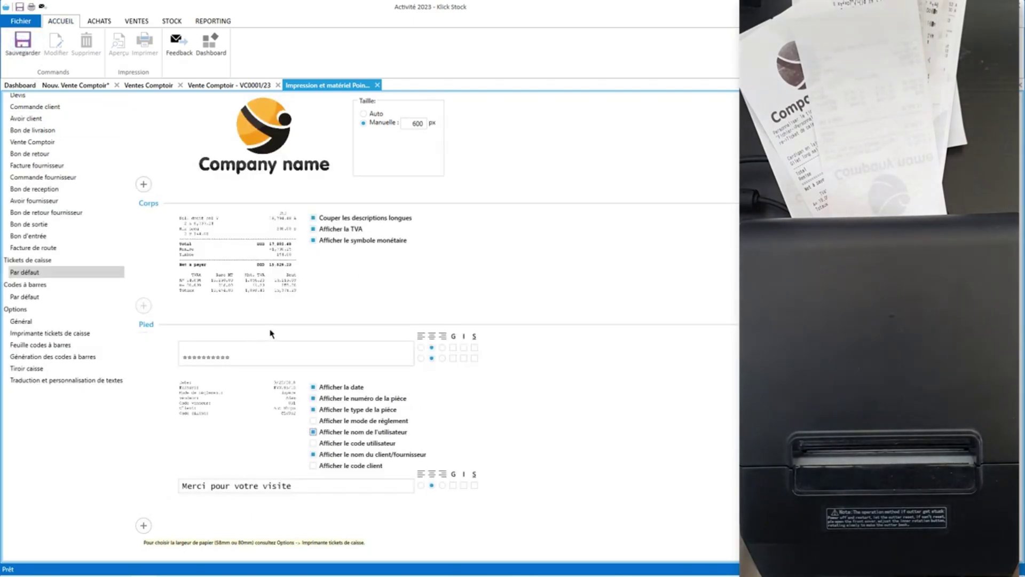
left_click(228, 86)
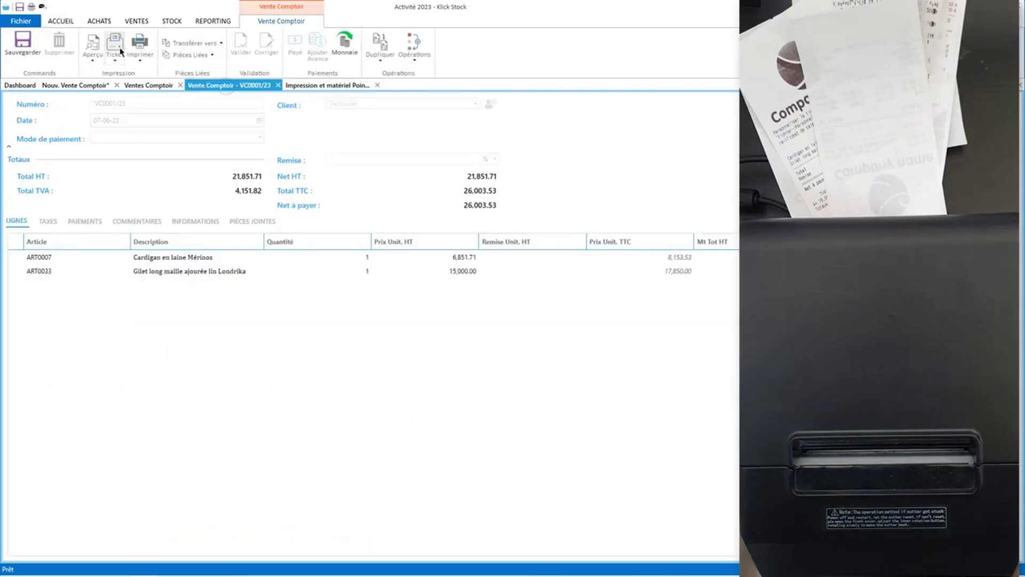
left_click(116, 46)
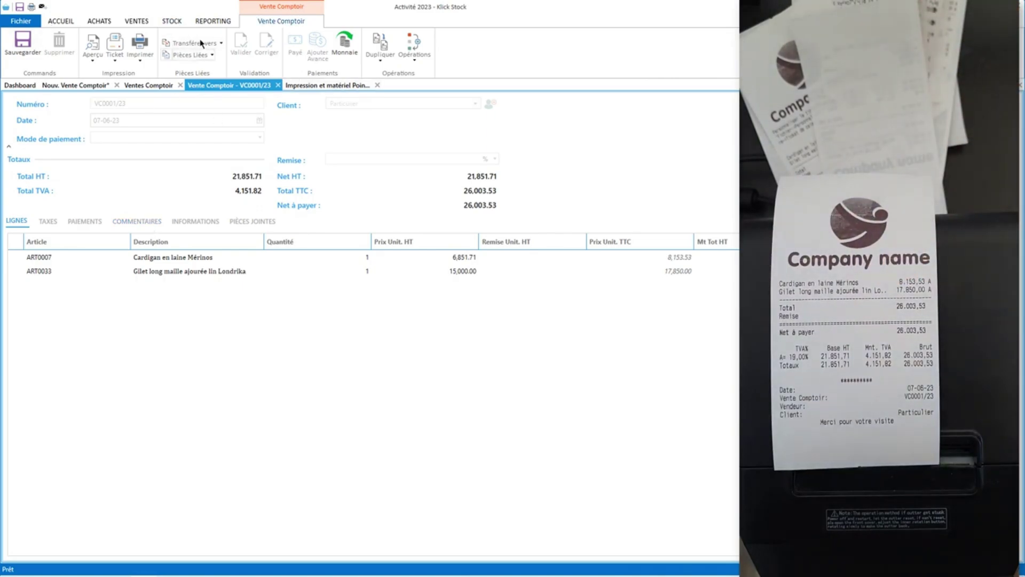
- Enter 'Gilet droit' as ART0001's receipt label (Libellé ticket de caisse) and save the product
left_click(172, 21)
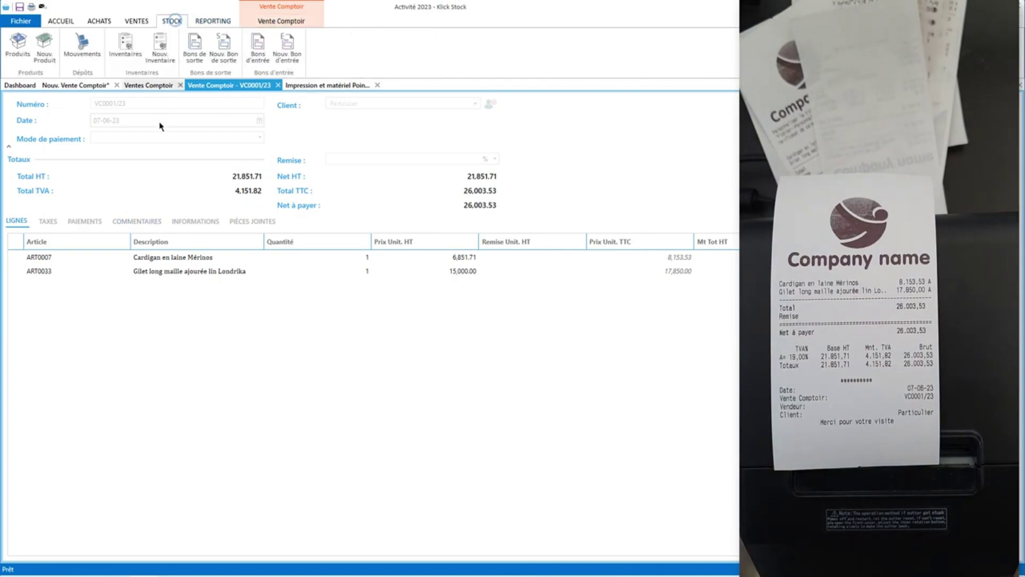
left_click(17, 47)
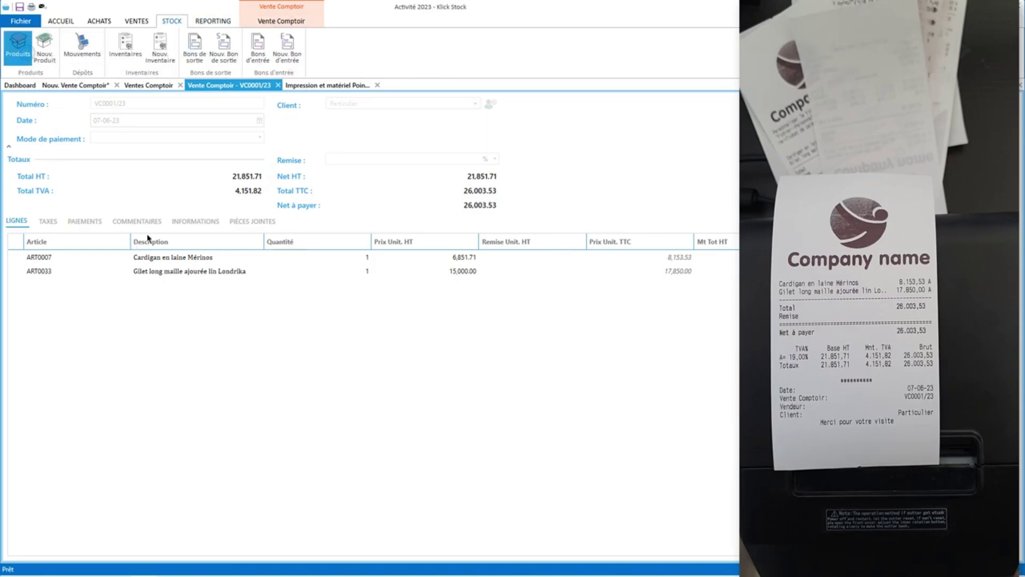
double_click(118, 134)
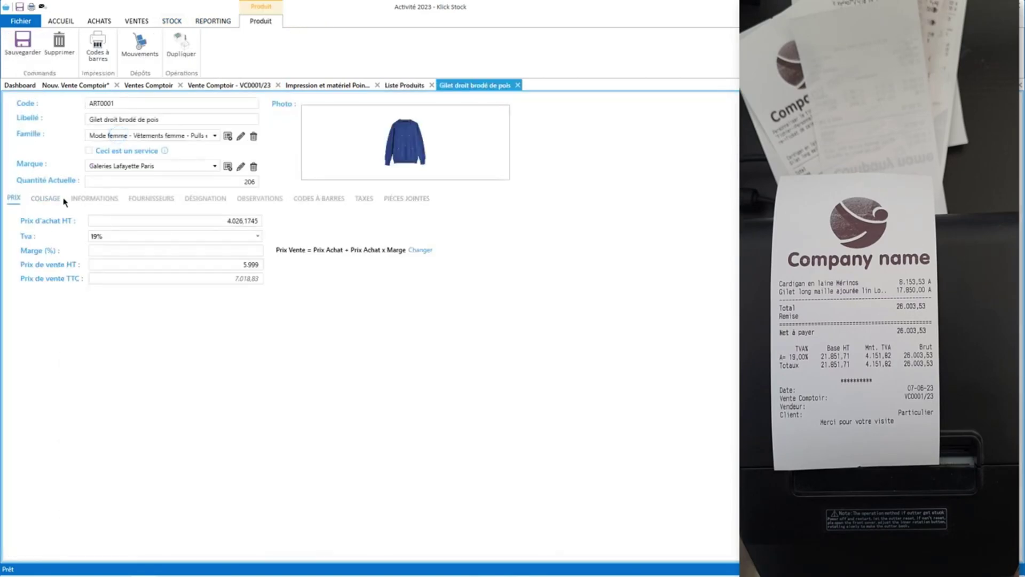
left_click(47, 200)
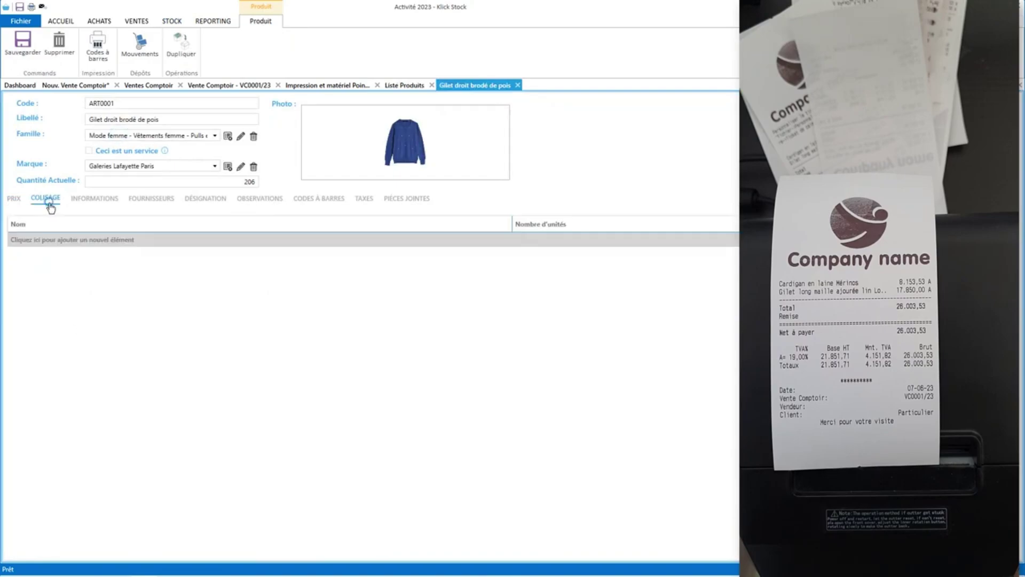
left_click(92, 198)
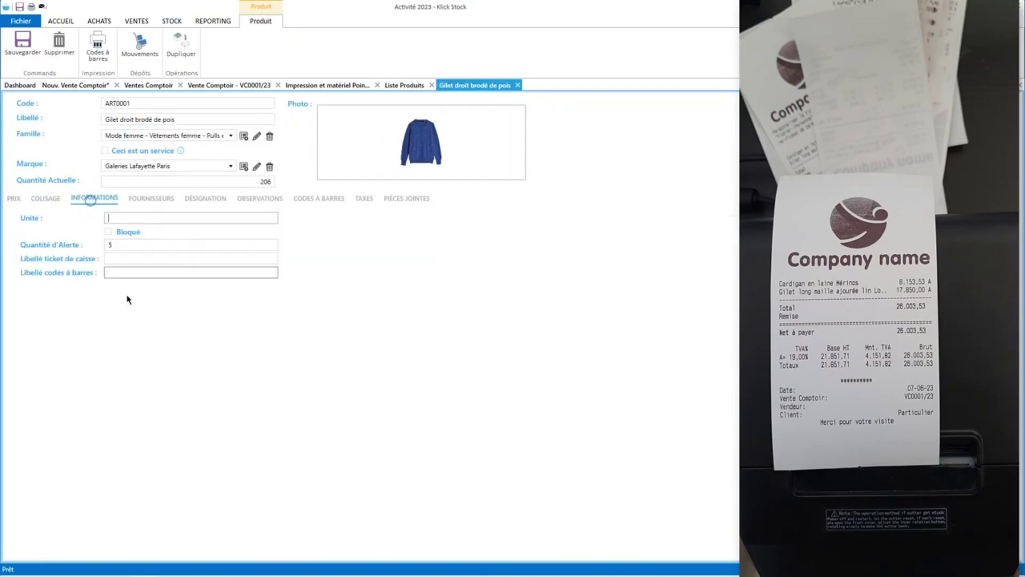
left_click(134, 258)
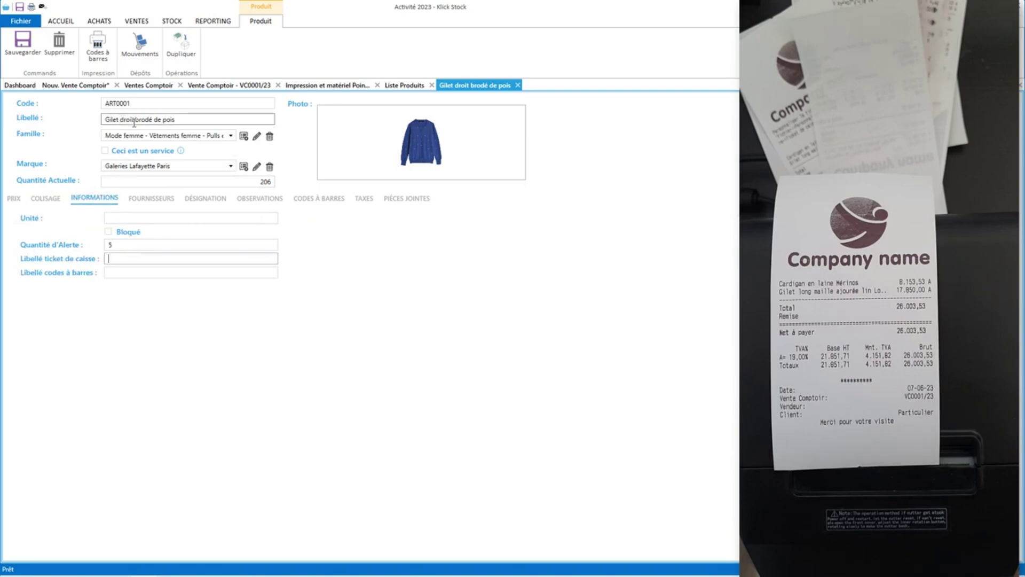
left_click_drag(134, 122, 109, 123)
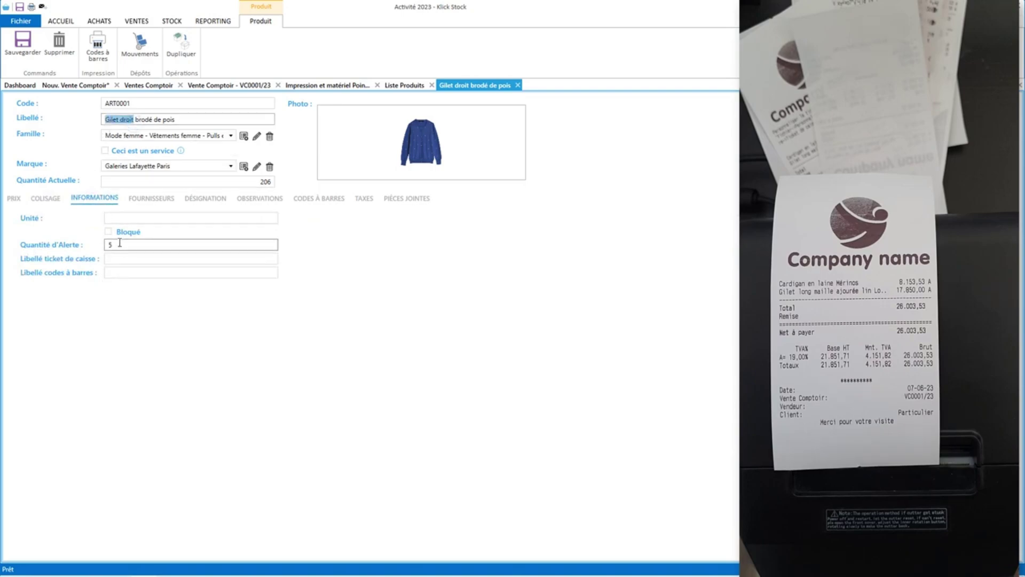
left_click(123, 258)
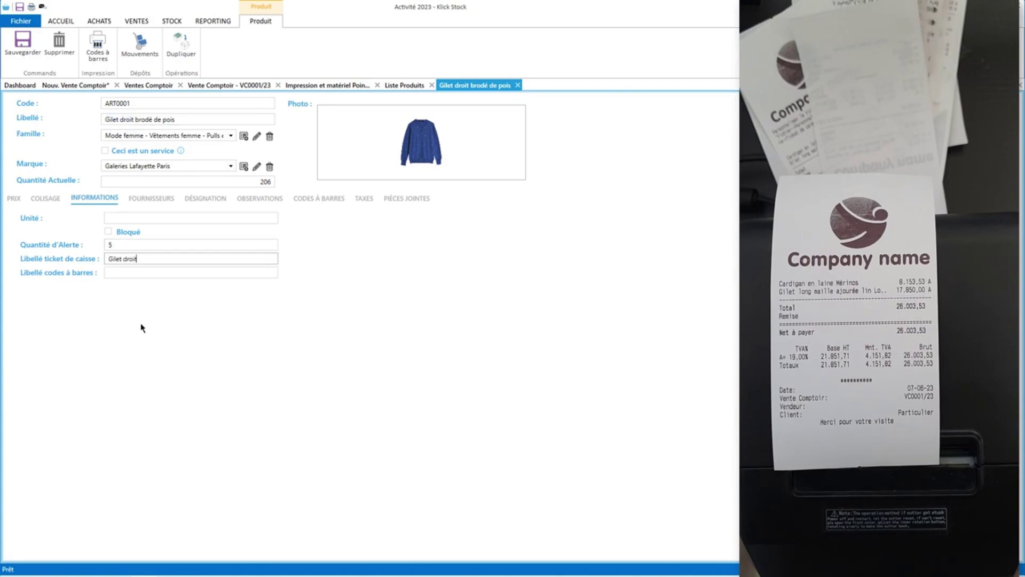
left_click(22, 43)
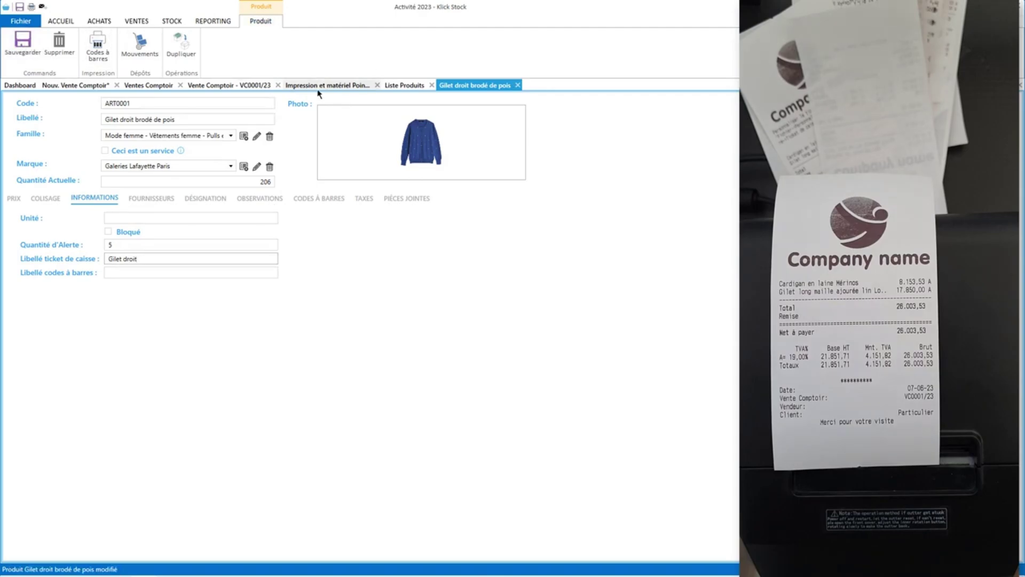
left_click(248, 86)
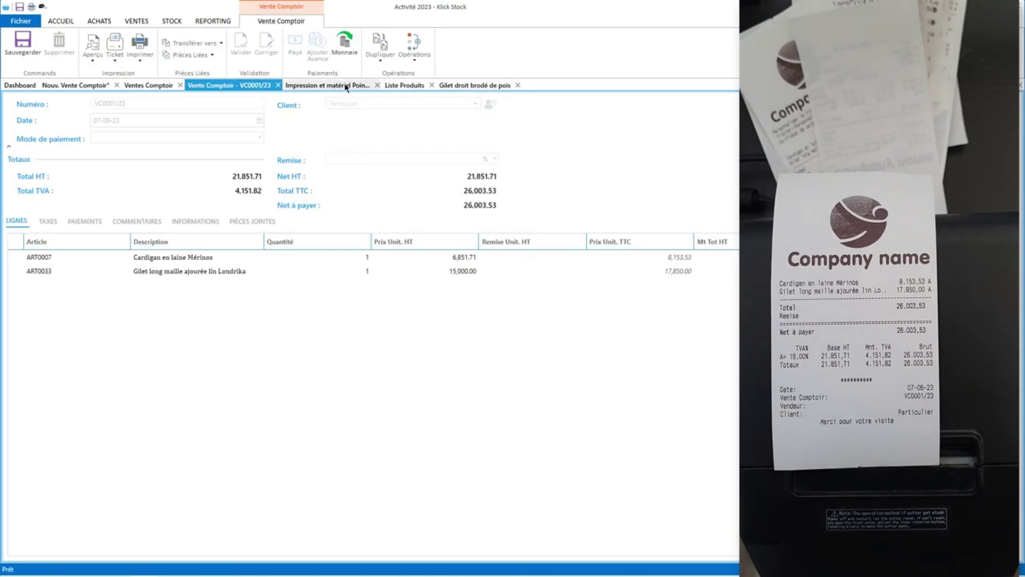
- Save the new counter sale as VC0004/23, validate it at 7,138.81 DA, and list counter sales
left_click(468, 86)
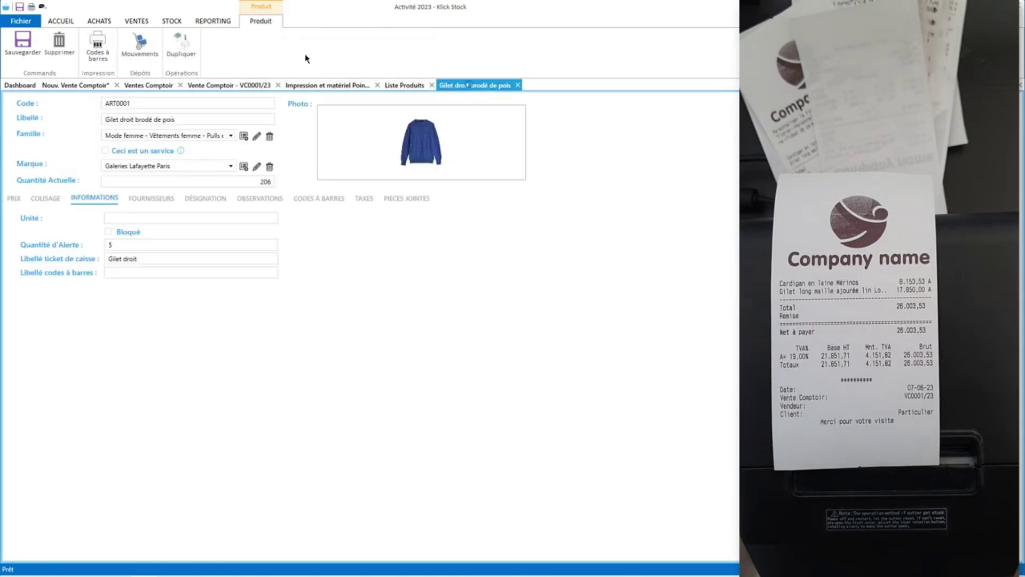
left_click(174, 20)
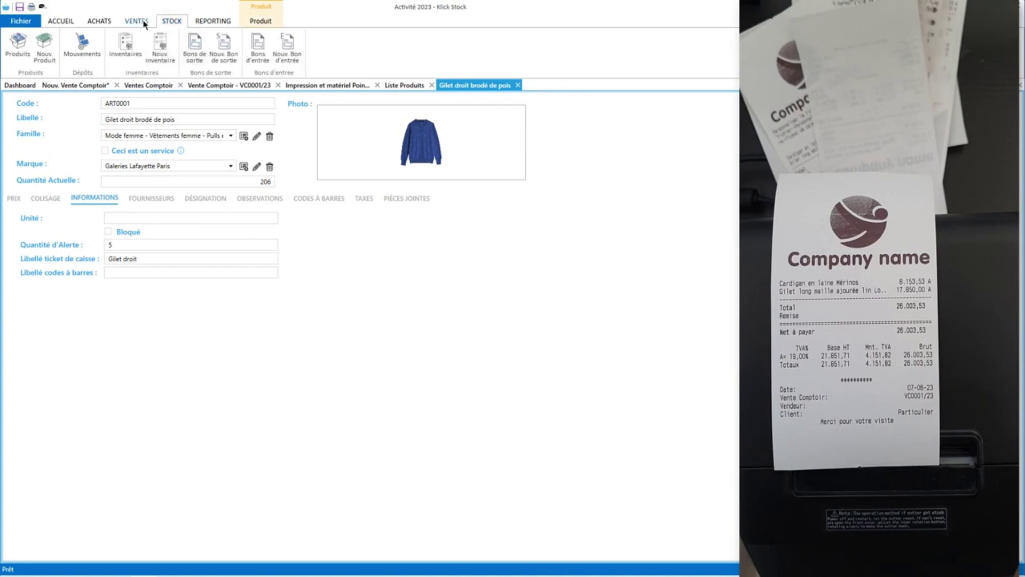
left_click(76, 85)
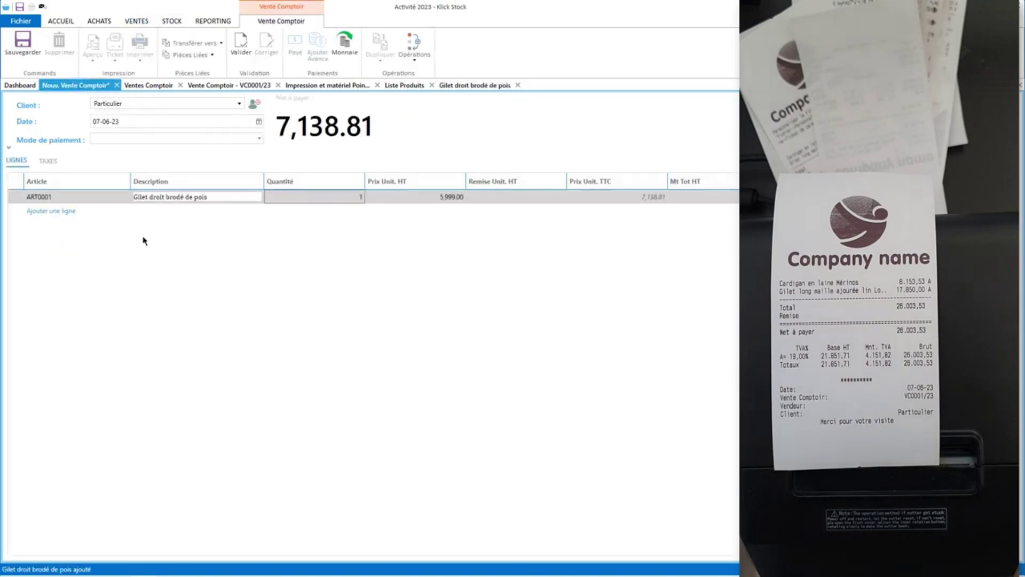
left_click(24, 41)
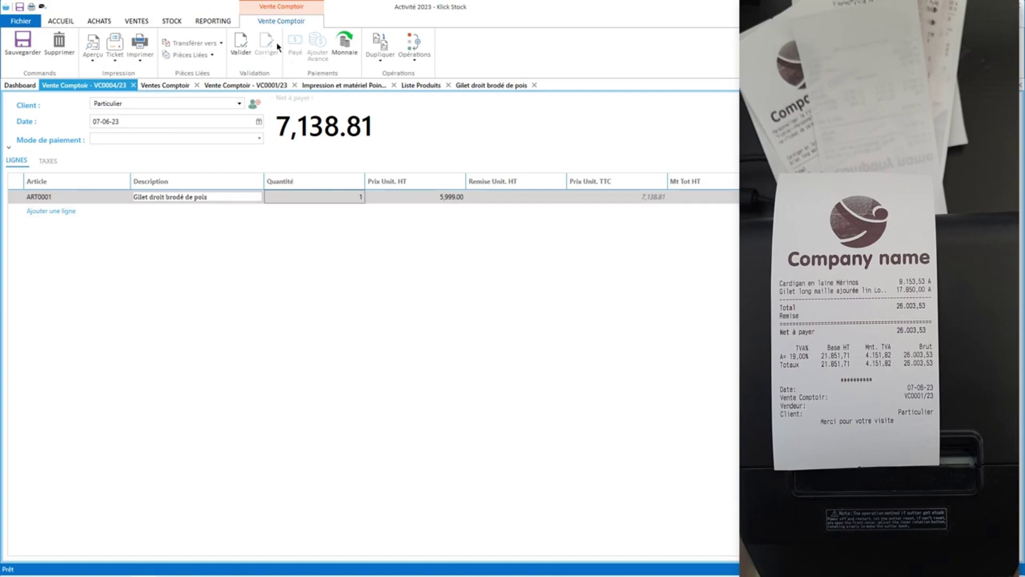
left_click(241, 45)
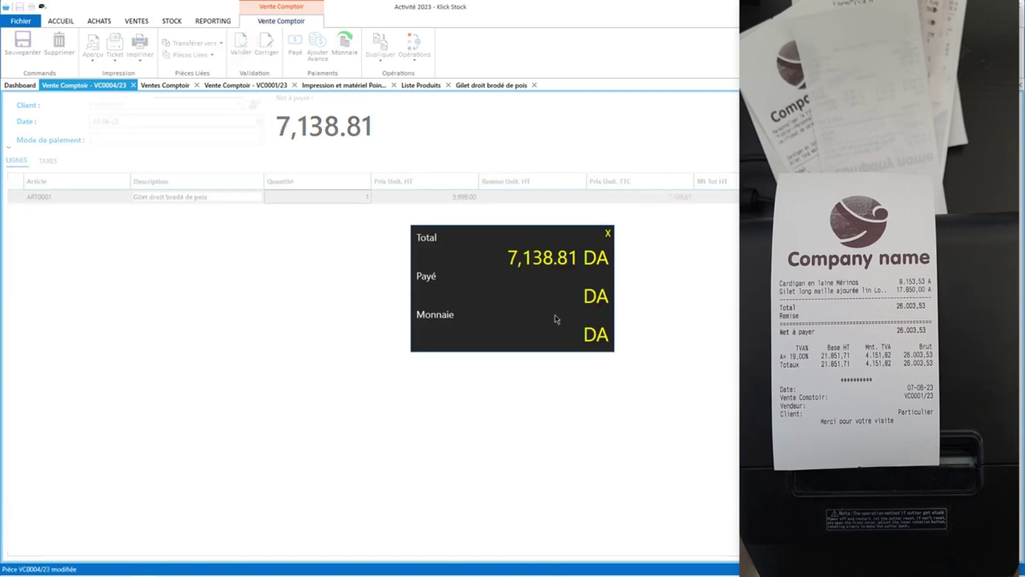
key("Return")
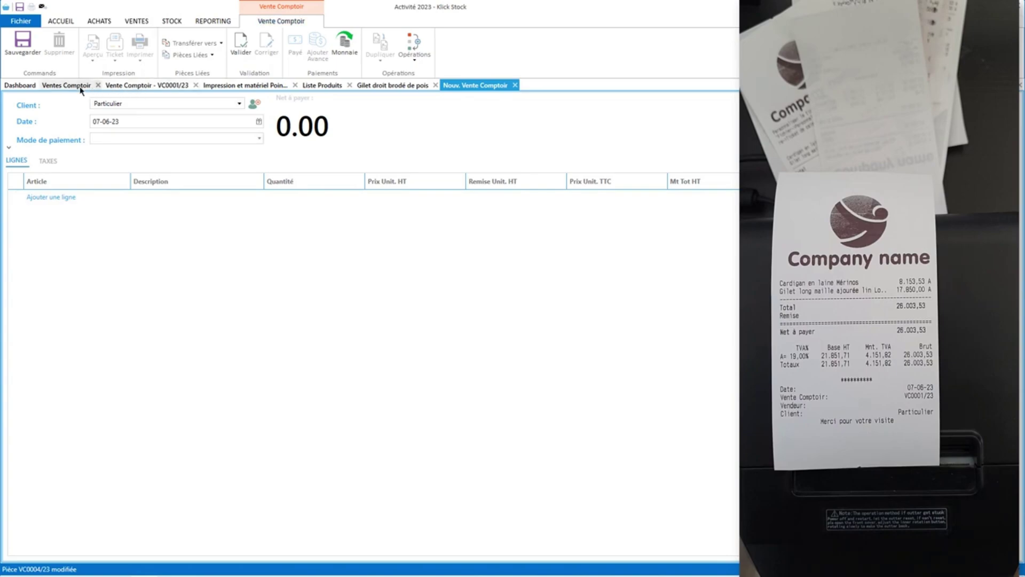
left_click(65, 85)
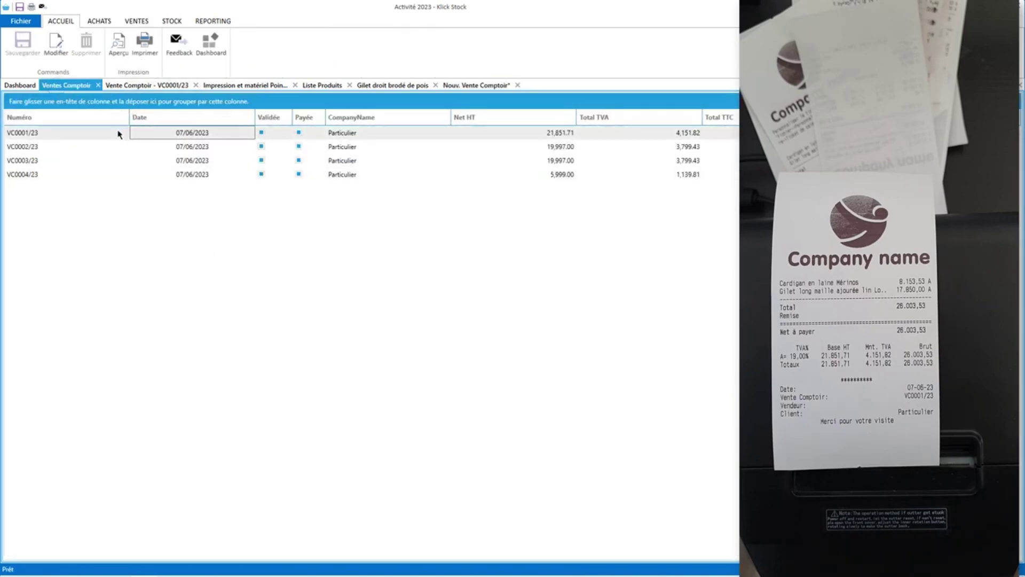
- Reopen VC0004/23, print its ticket showing 'Gilet droit' at 7,138.81, then close the preview
double_click(94, 174)
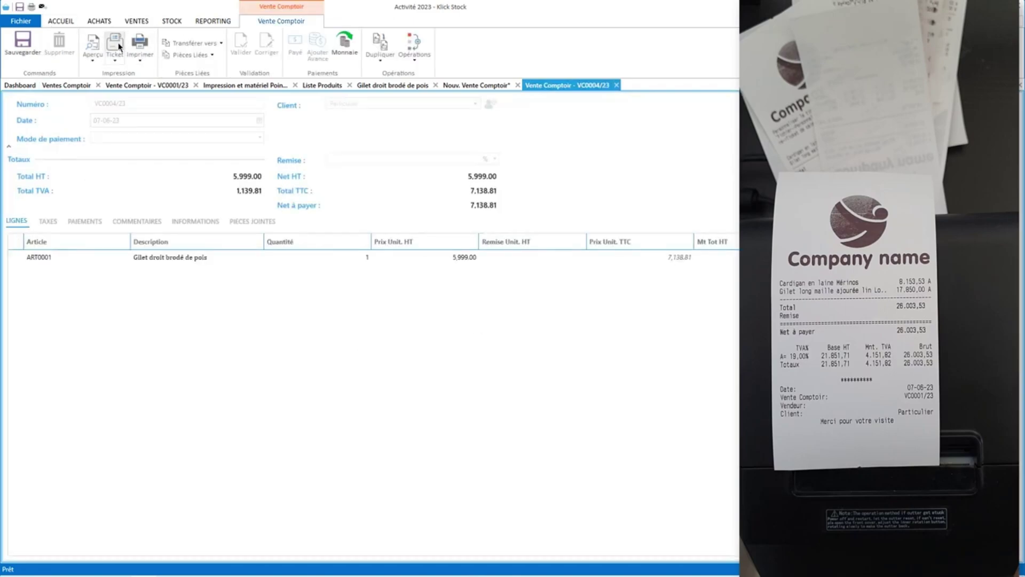
left_click(113, 48)
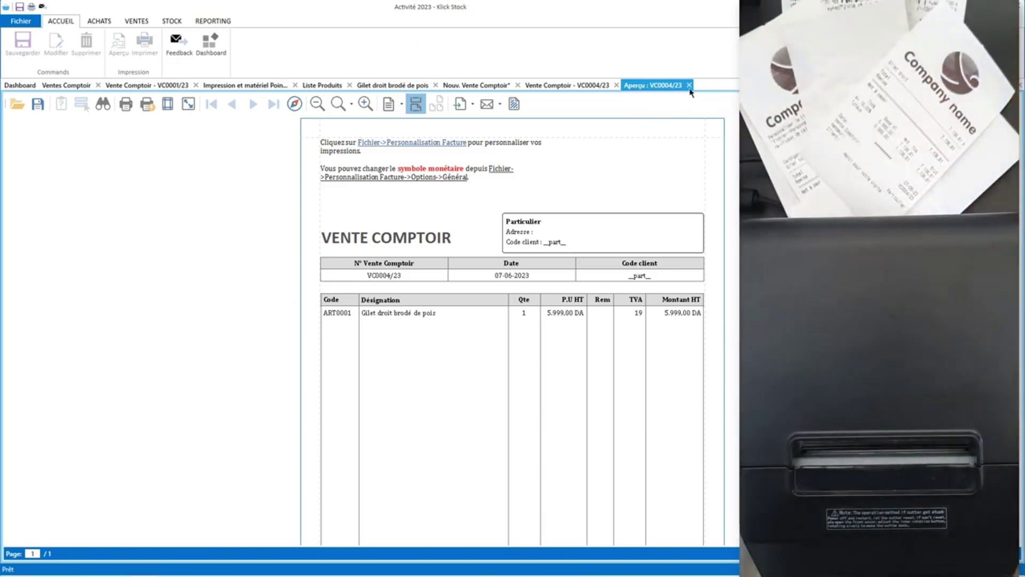
left_click(690, 85)
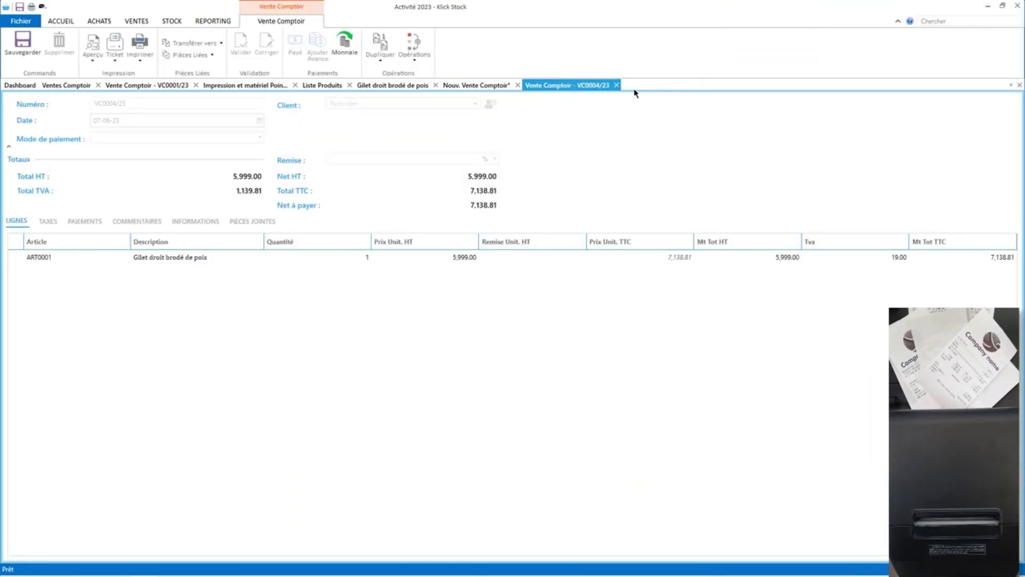
left_click(214, 87)
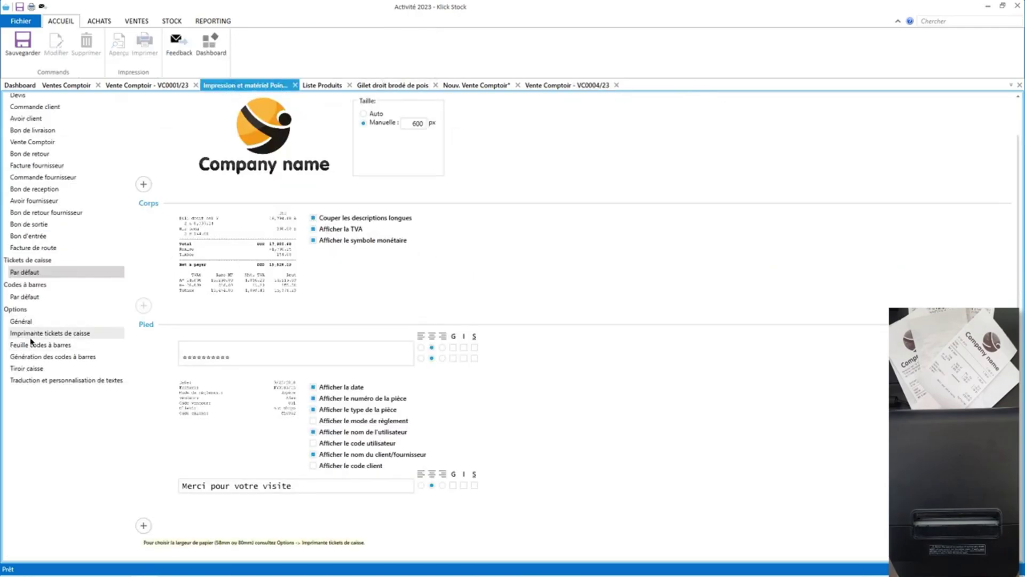
- Enable automatic receipt printing after counter-sale payment in the receipt printer settings
left_click(38, 322)
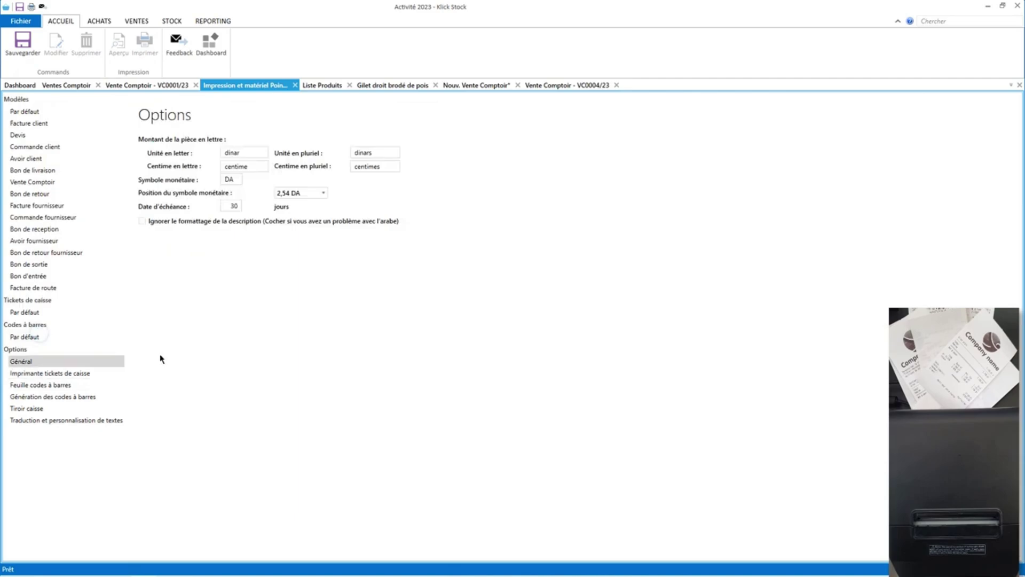
left_click(53, 372)
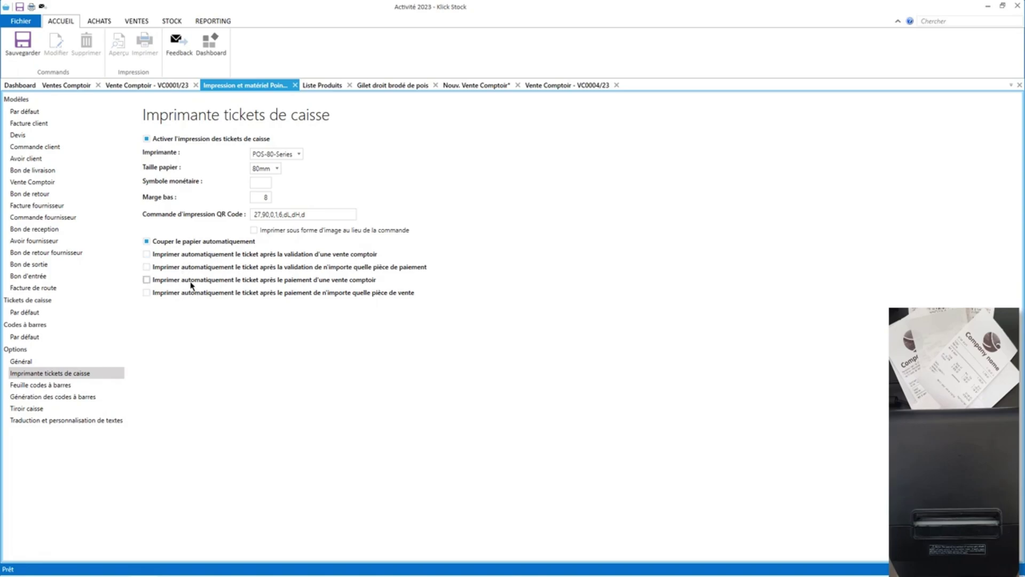
left_click(190, 281)
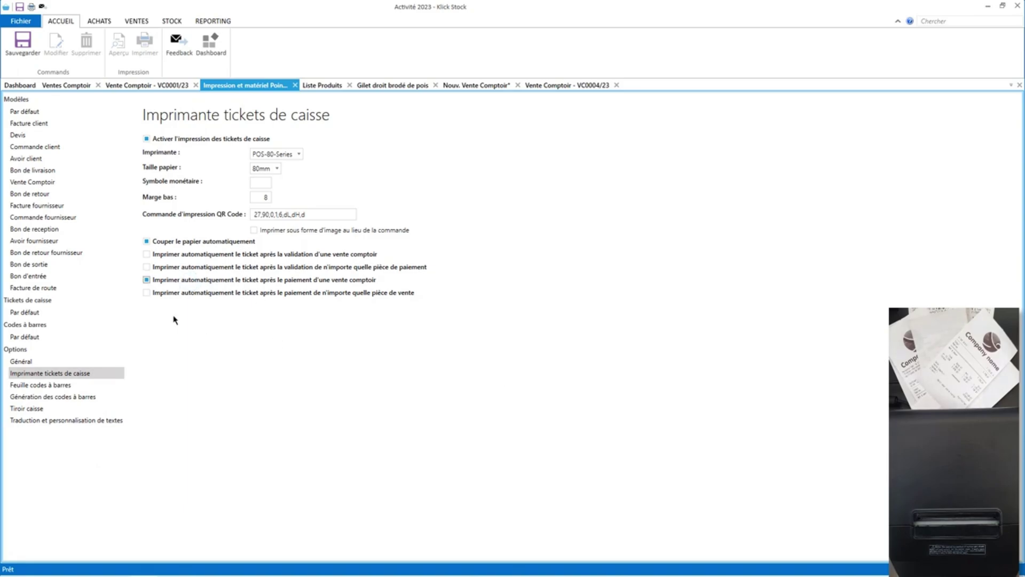
left_click(12, 48)
left_click(22, 53)
- Set the ticket currency symbol to DA and the bottom margin to 4, and save
left_click(266, 181)
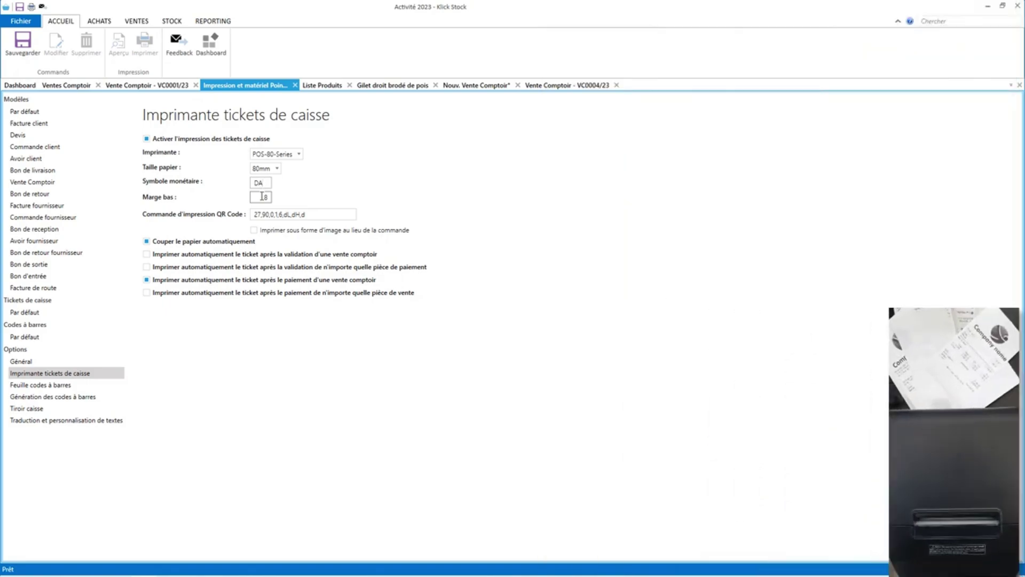
left_click_drag(262, 196, 269, 197)
type("4")
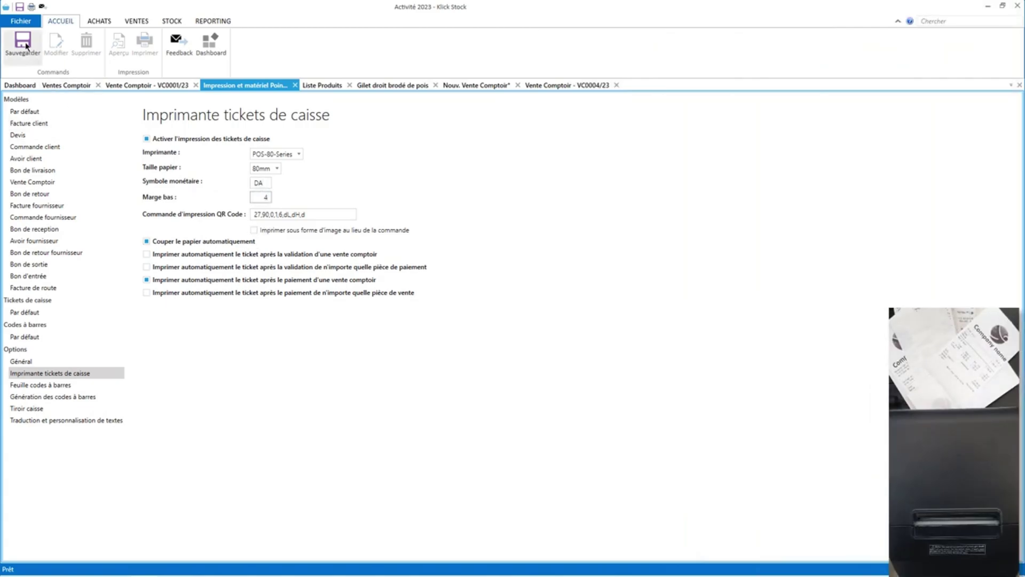
left_click(22, 43)
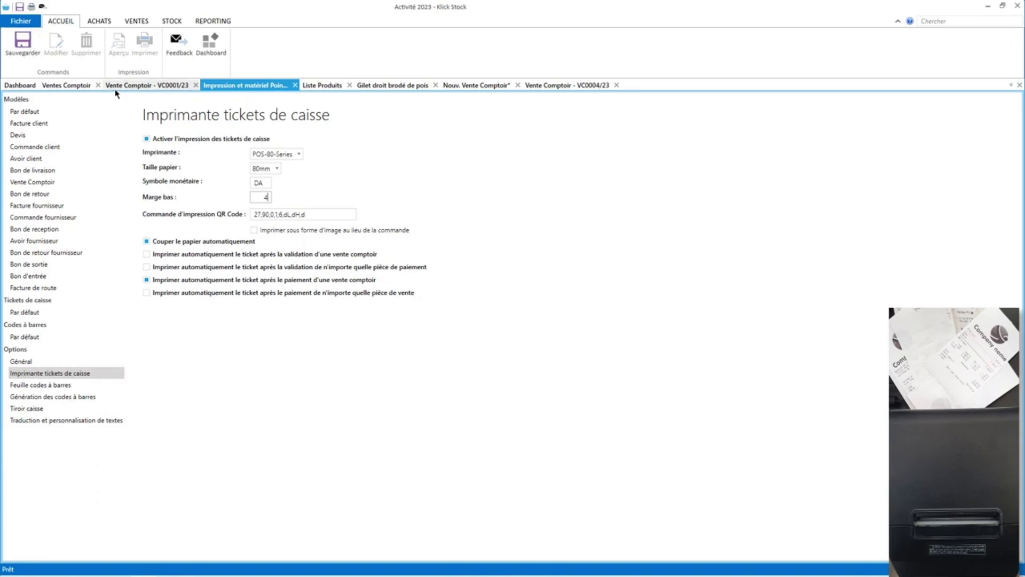
left_click(466, 87)
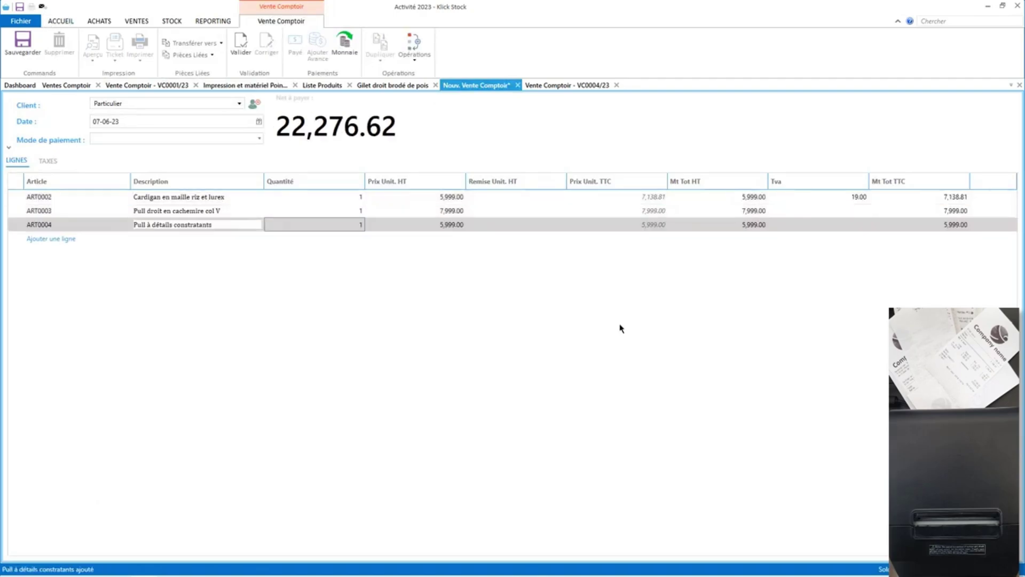
- Validate sale VC0005/23 with 40000 DA paid so its 30,935.24 DA receipt auto-prints
left_click(241, 46)
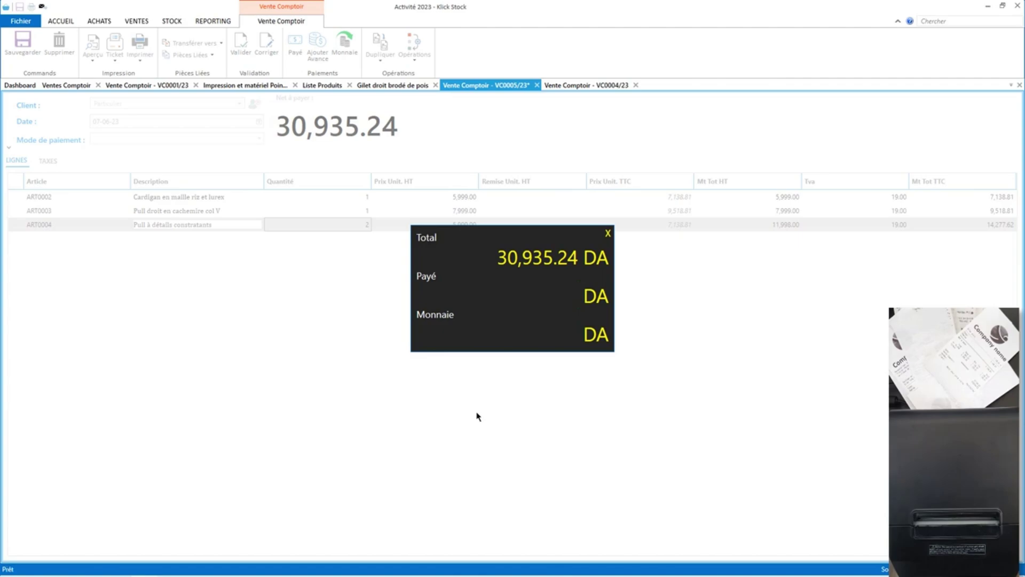
type("40000")
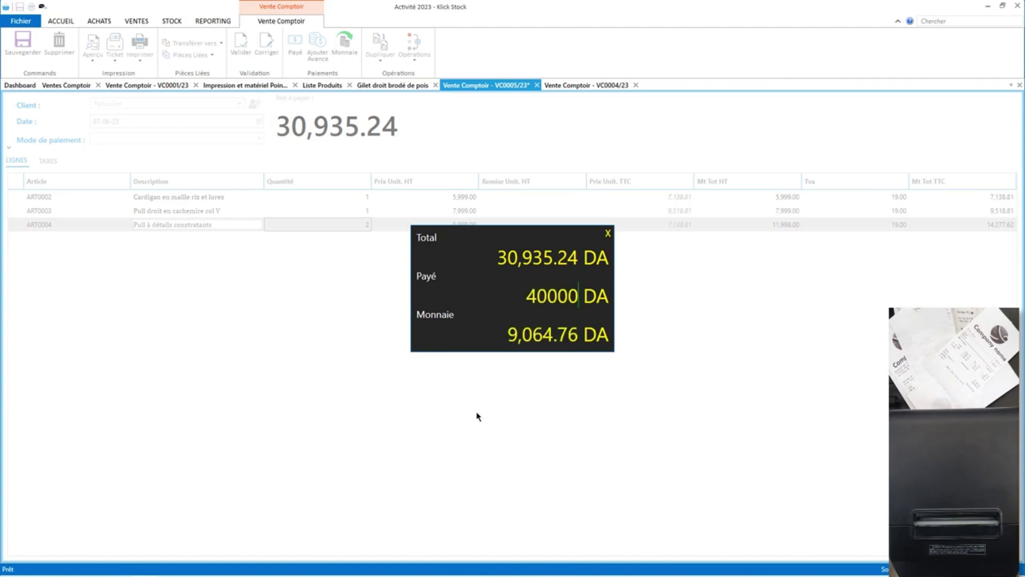
key("Return")
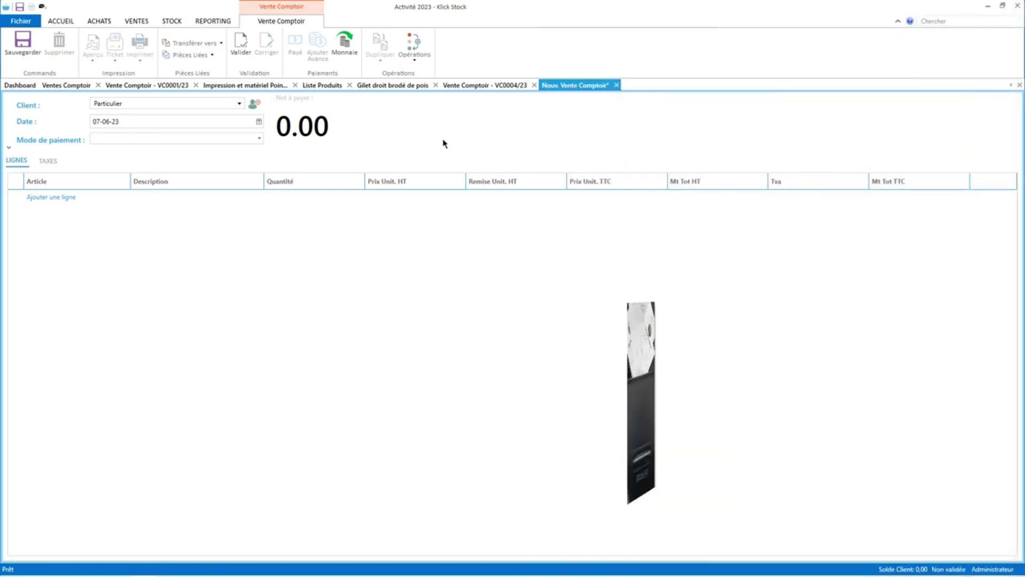
left_click(235, 85)
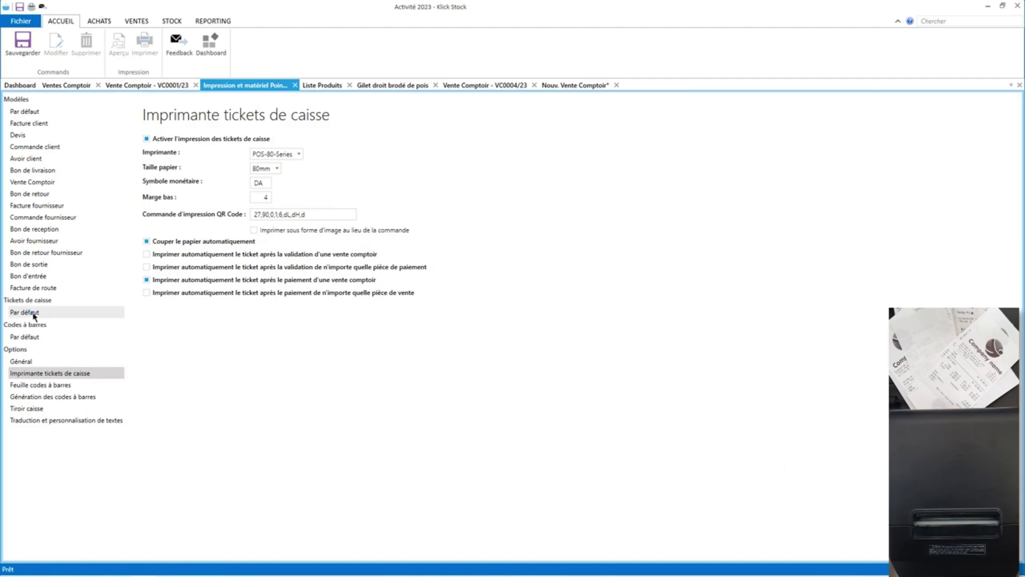
- Add a payment summary (cash and change) block to the default receipt's footer
left_click(34, 313)
scroll(689, 374, "down", 1)
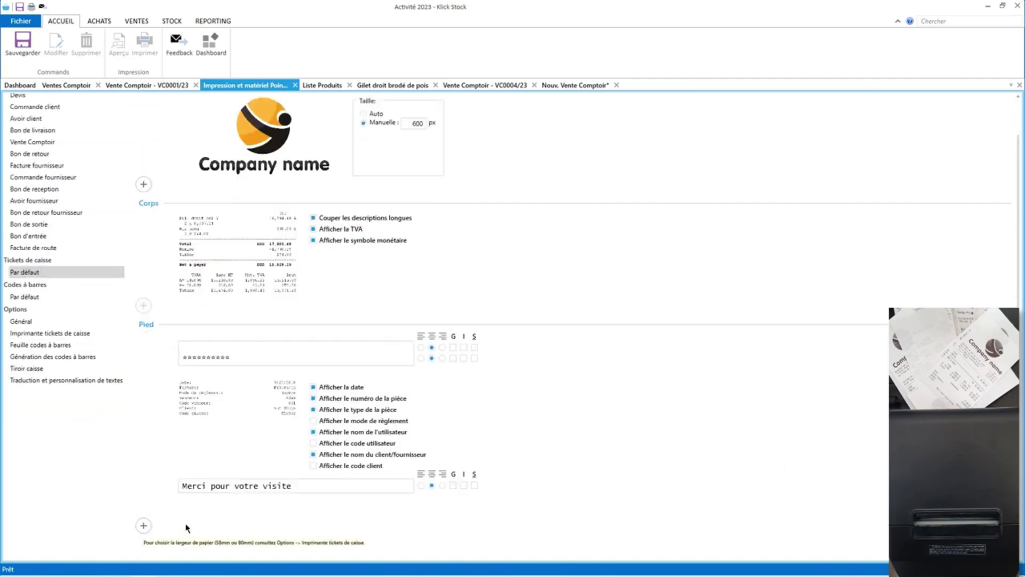
left_click(143, 525)
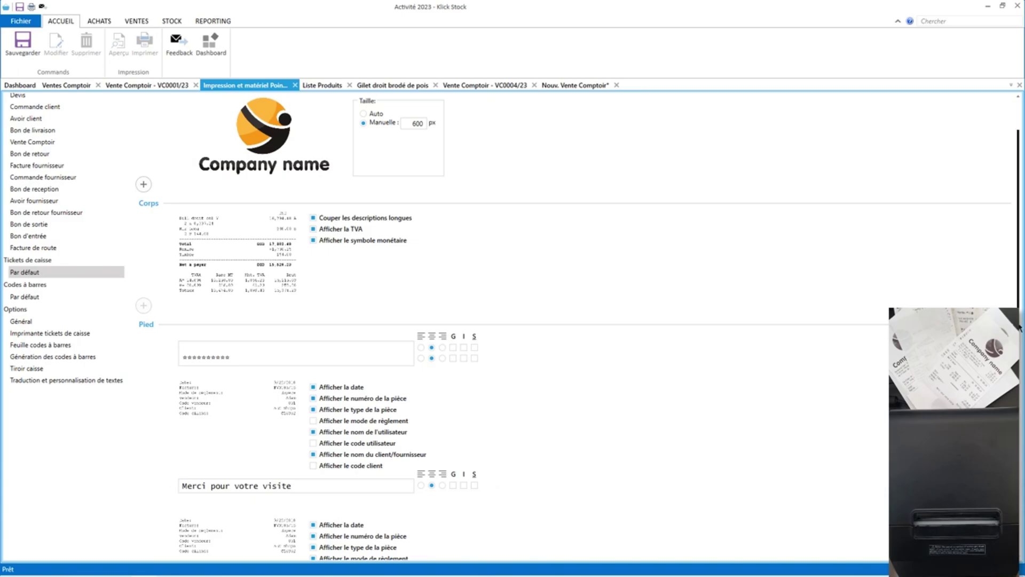
scroll(1019, 327, "down", 4)
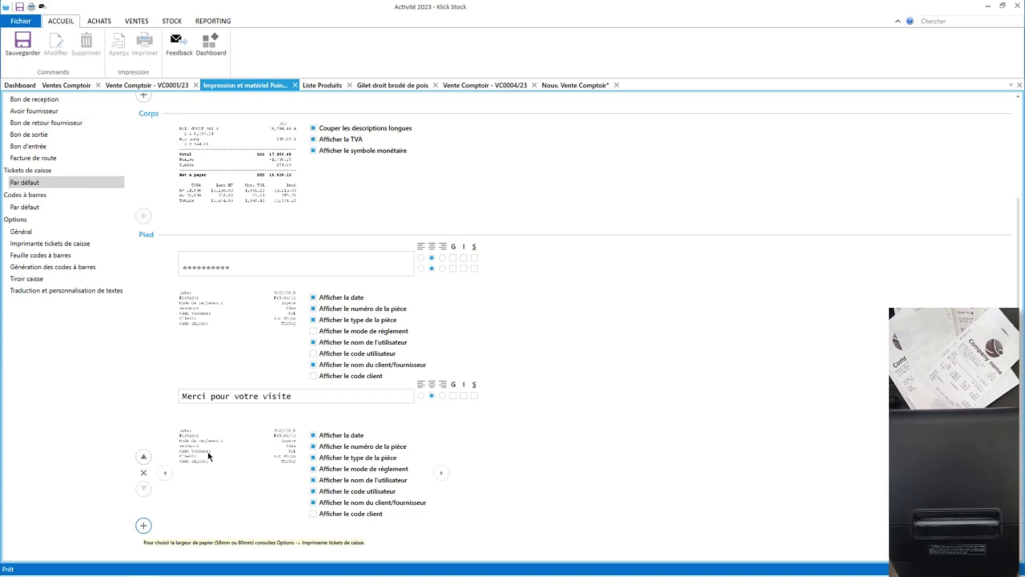
left_click(441, 472)
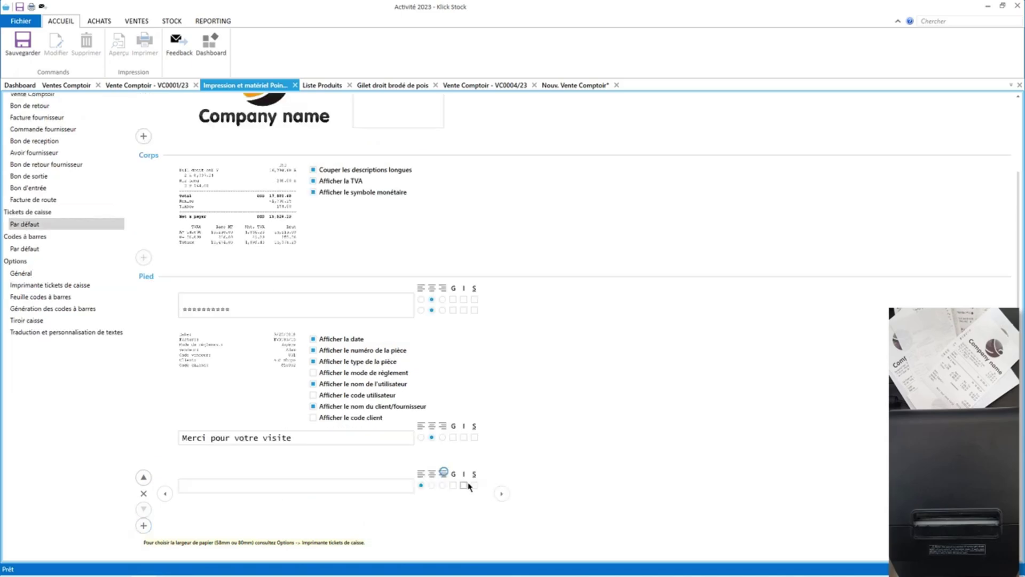
left_click(500, 490)
left_click(464, 509)
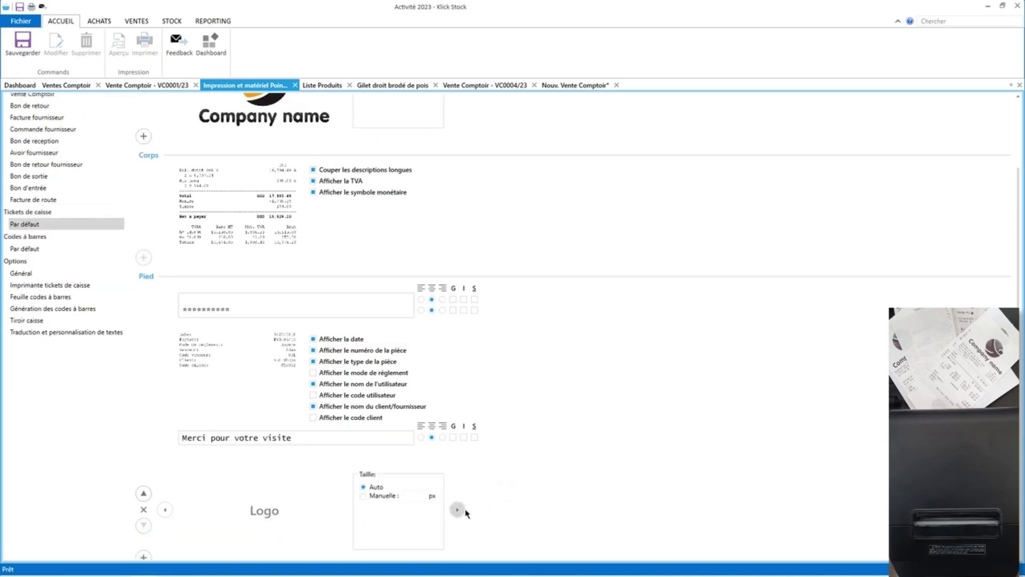
left_click(572, 491)
left_click(571, 491)
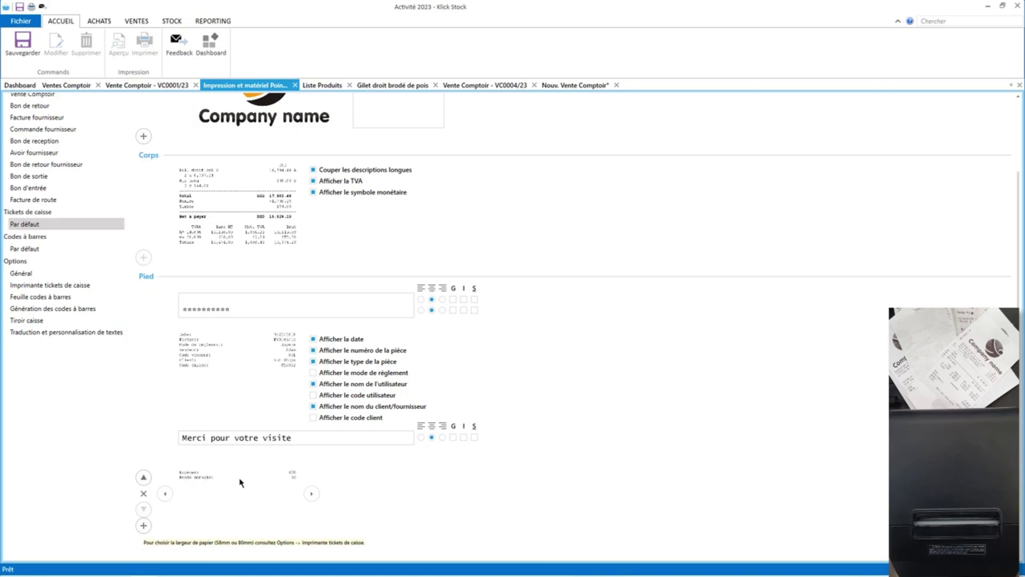
- Order the footer blocks so the payment summary sits above the thank-you line, and save
left_click(143, 477)
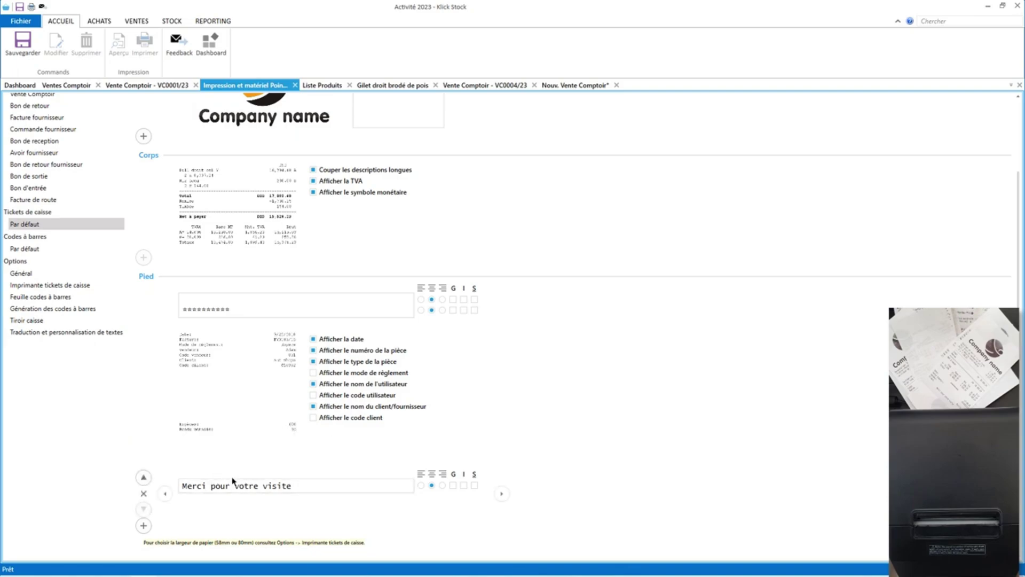
left_click(144, 429)
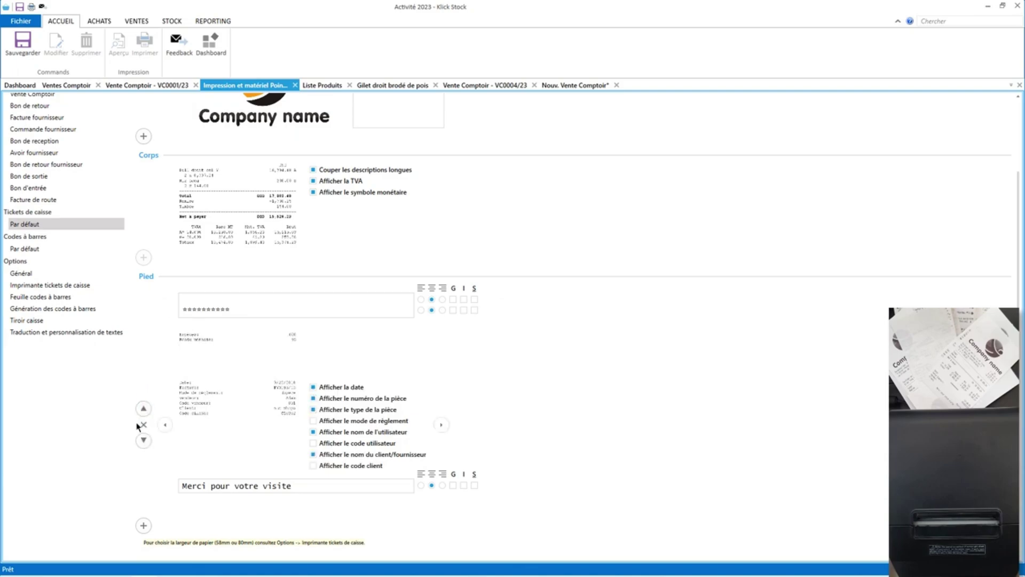
left_click(143, 442)
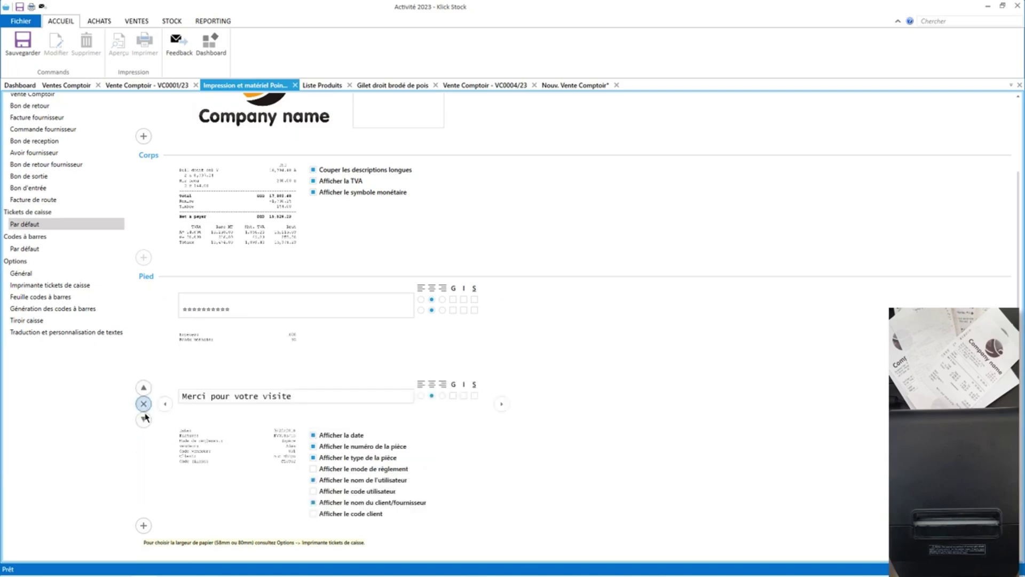
left_click(144, 420)
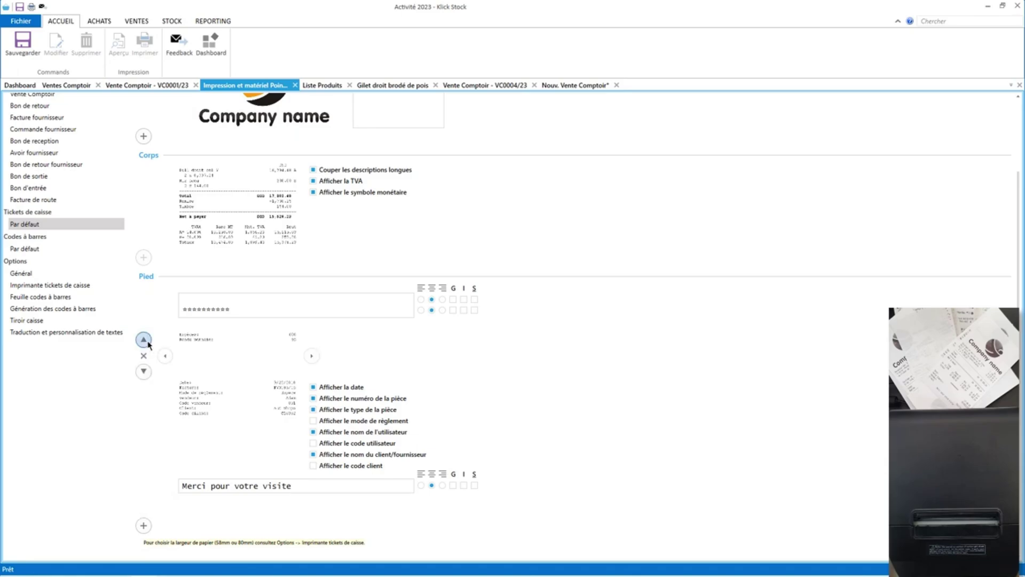
left_click(144, 368)
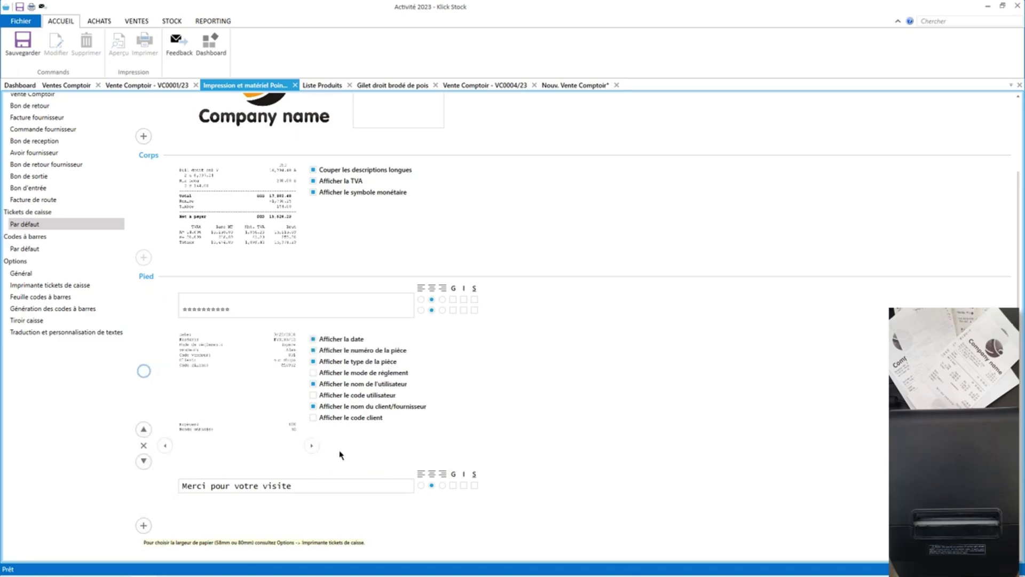
left_click(22, 44)
left_click(577, 86)
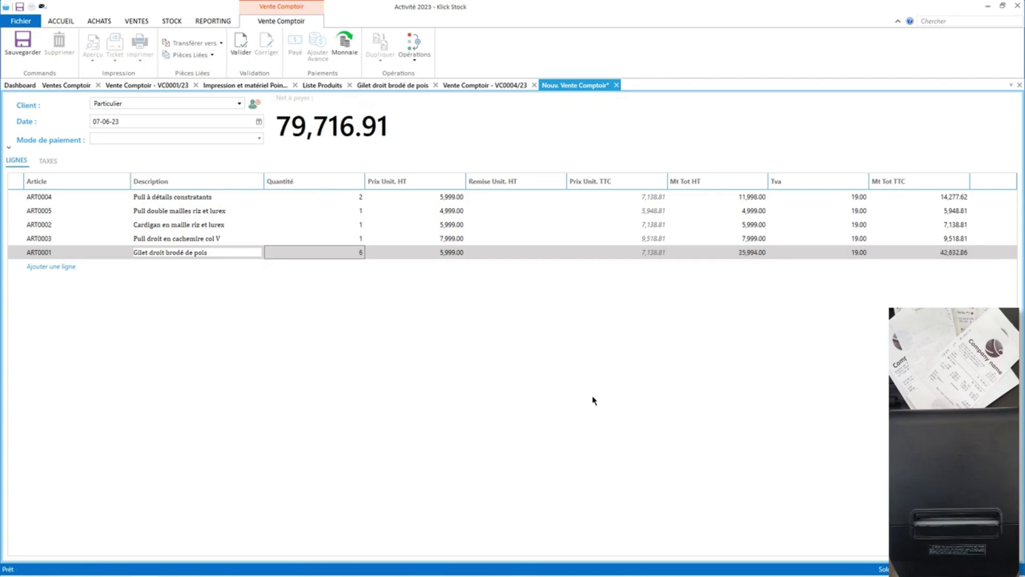
- Validate the 79,716.91 DA sale with 80000 DA paid, saving it as VC0006/23
left_click(241, 46)
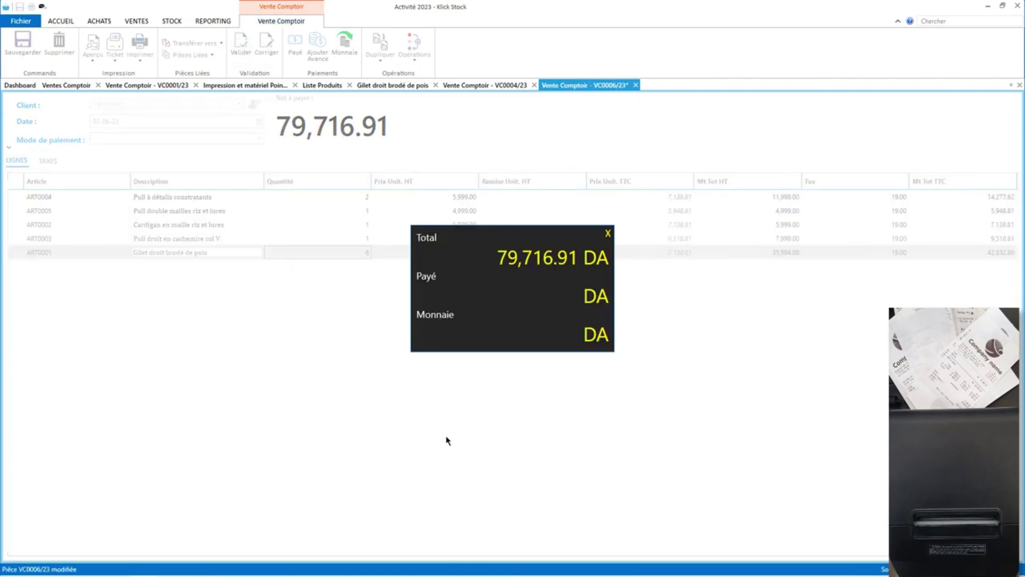
type("80000")
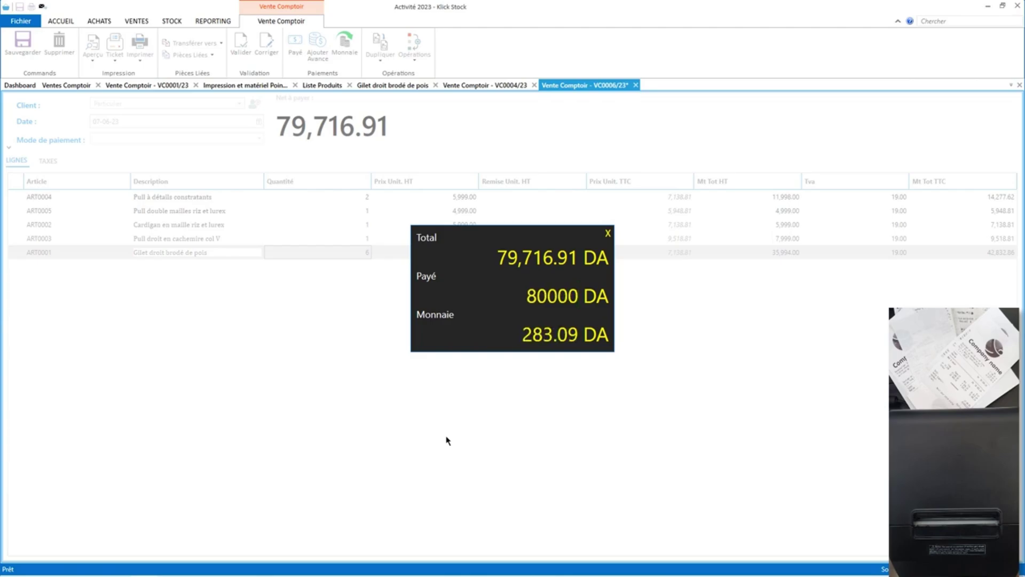
key("Return")
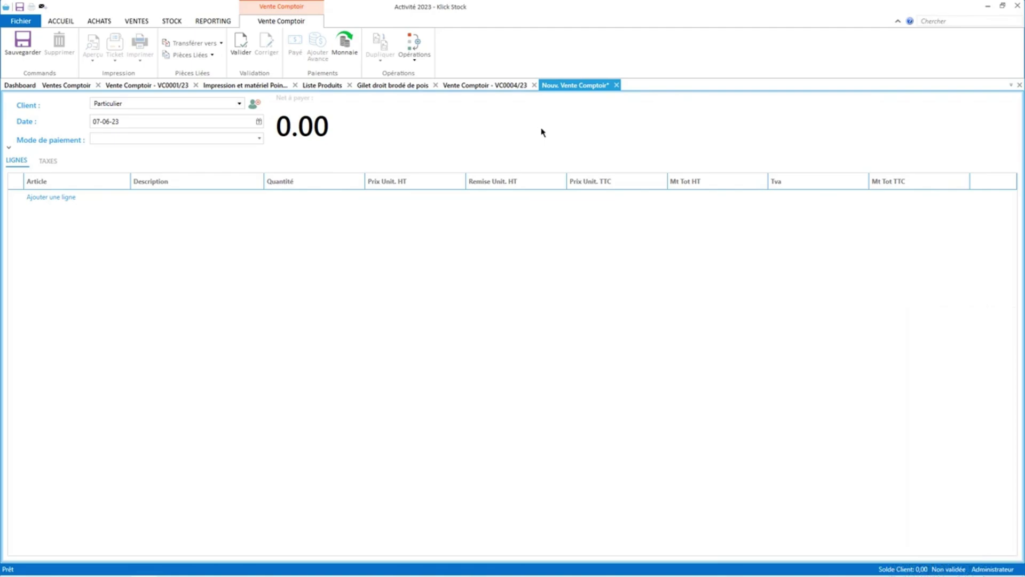
- Reopen the Ventes Comptoir list from the sales commands
left_click(66, 87)
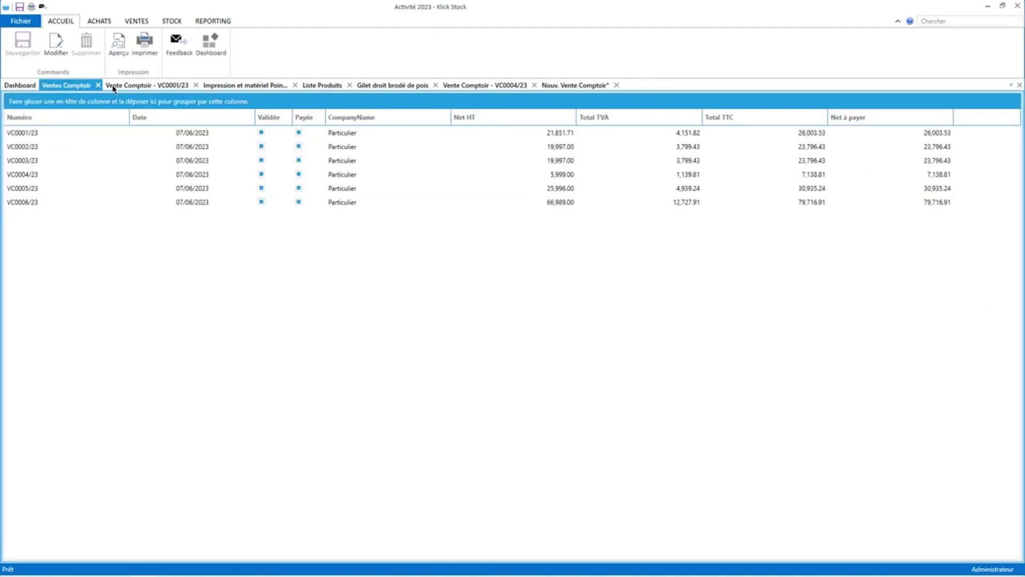
left_click(97, 84)
left_click(161, 21)
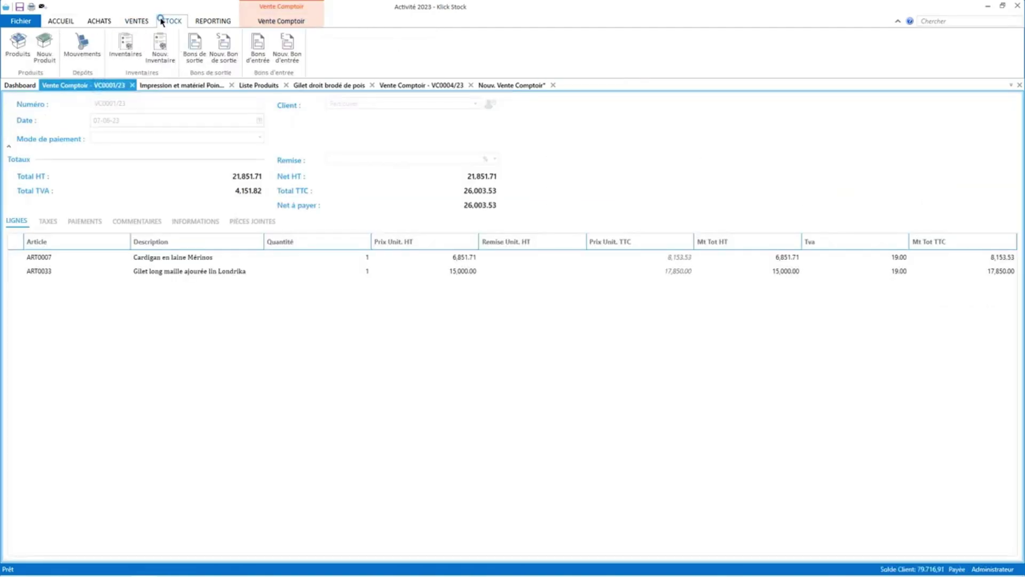
left_click(136, 21)
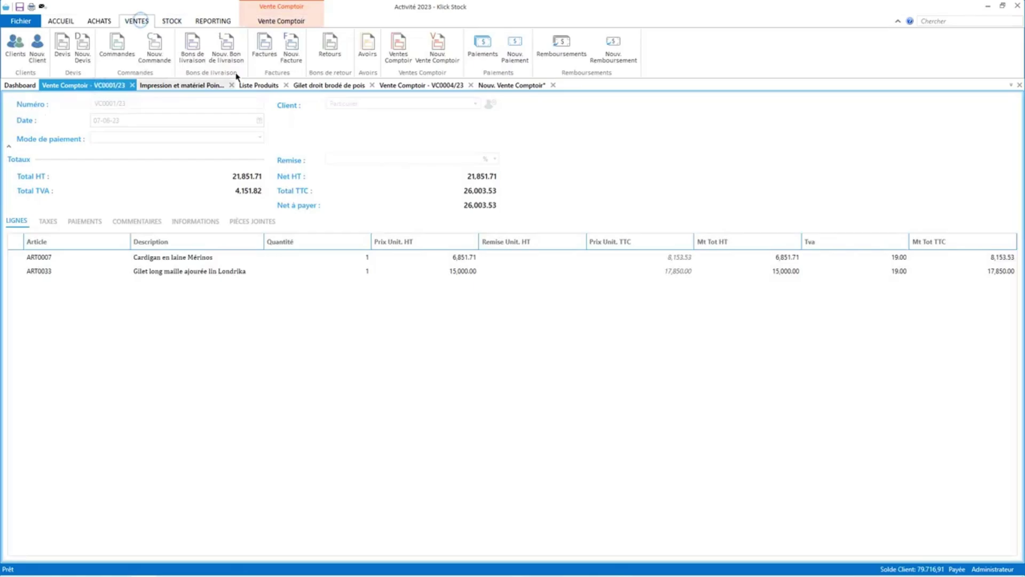
left_click(396, 49)
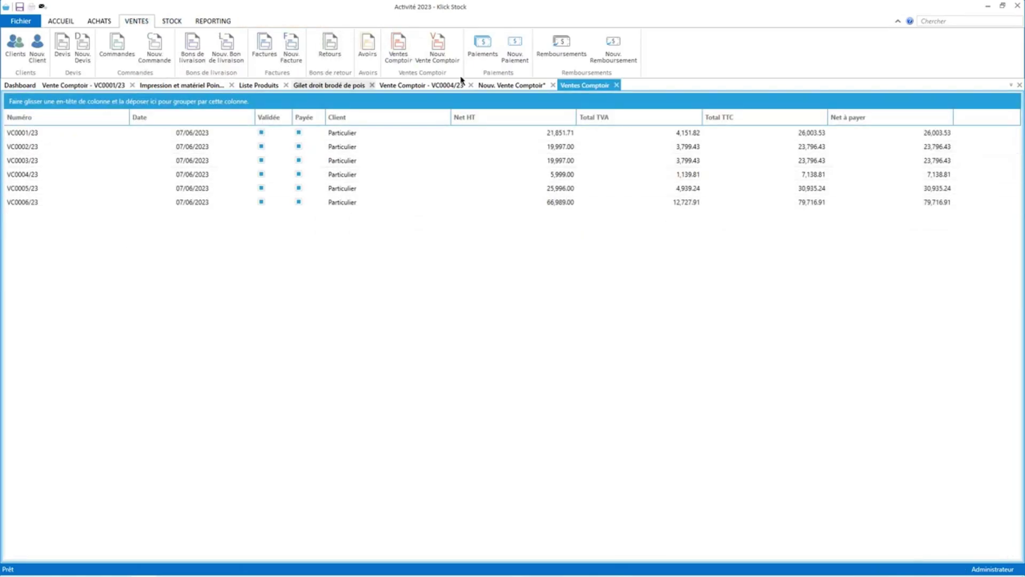
- Close the unsaved new sale without saving, plus the product, product list, printing settings and VC0001/23 tabs
left_click(552, 85)
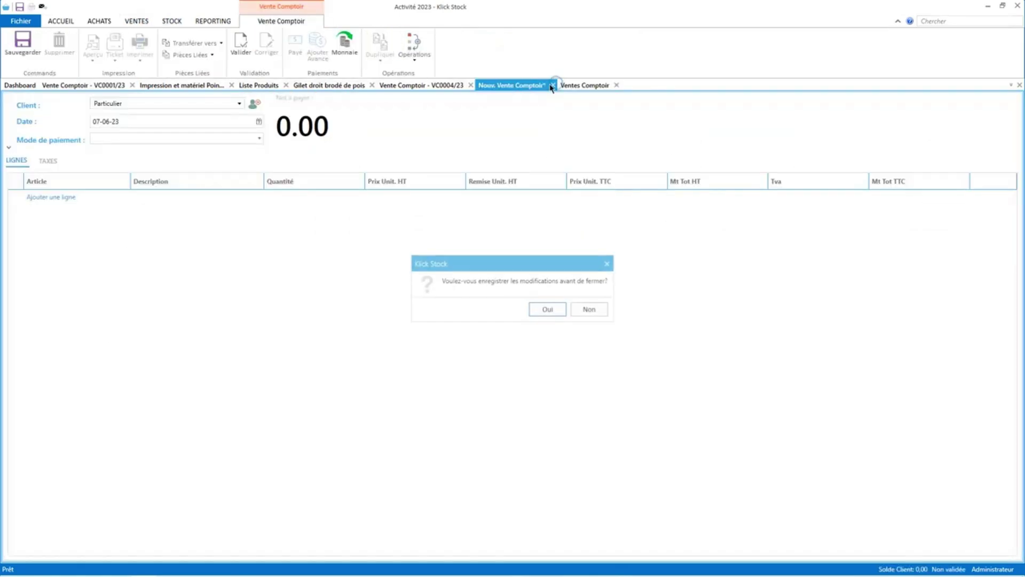
left_click(589, 309)
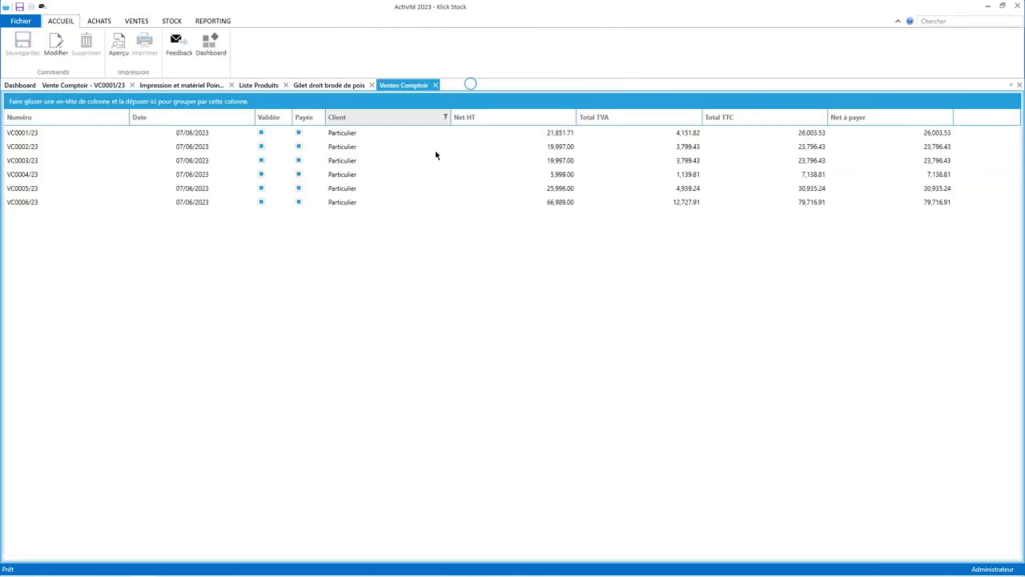
left_click(373, 86)
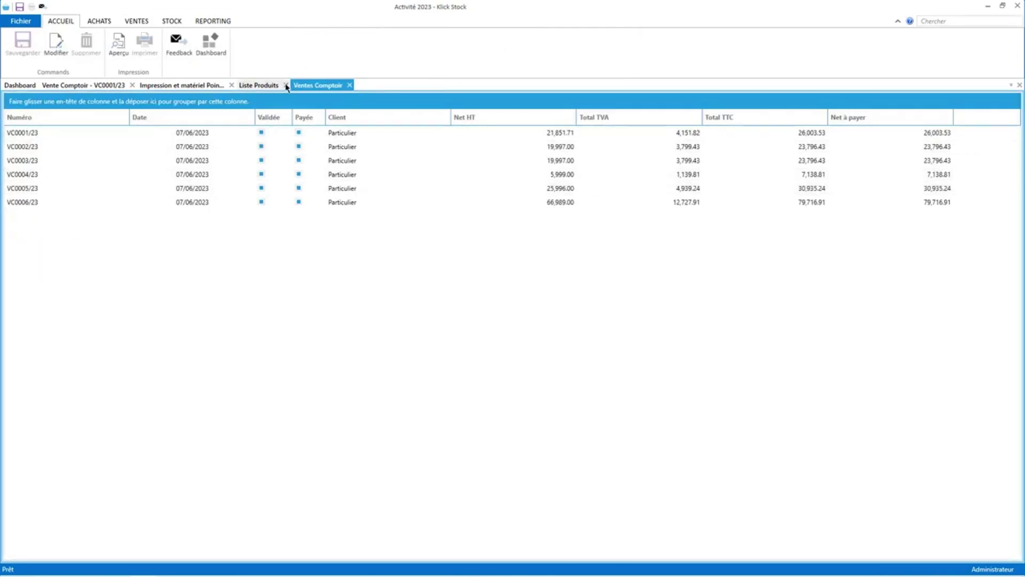
left_click(285, 86)
left_click(231, 86)
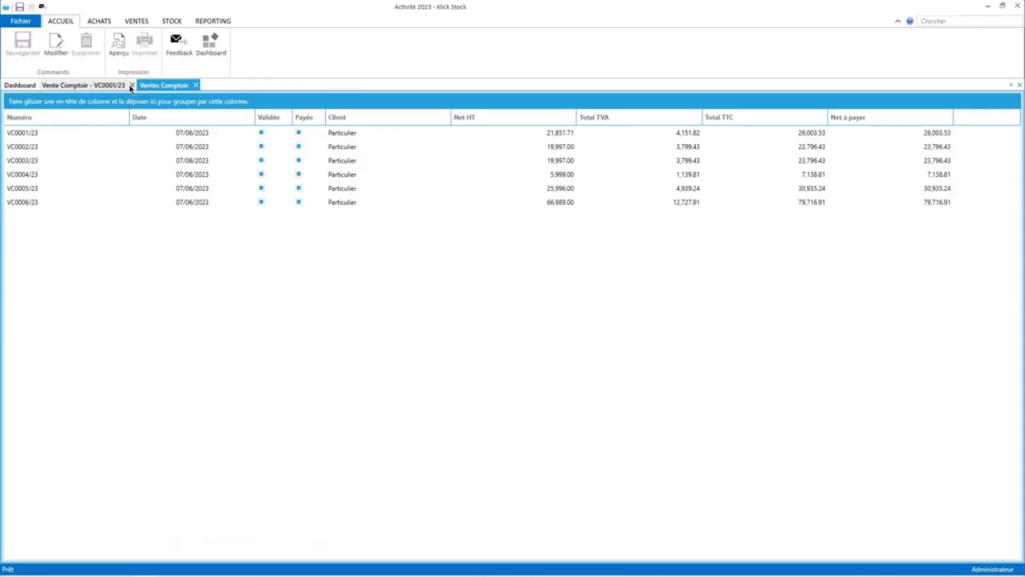
left_click(131, 85)
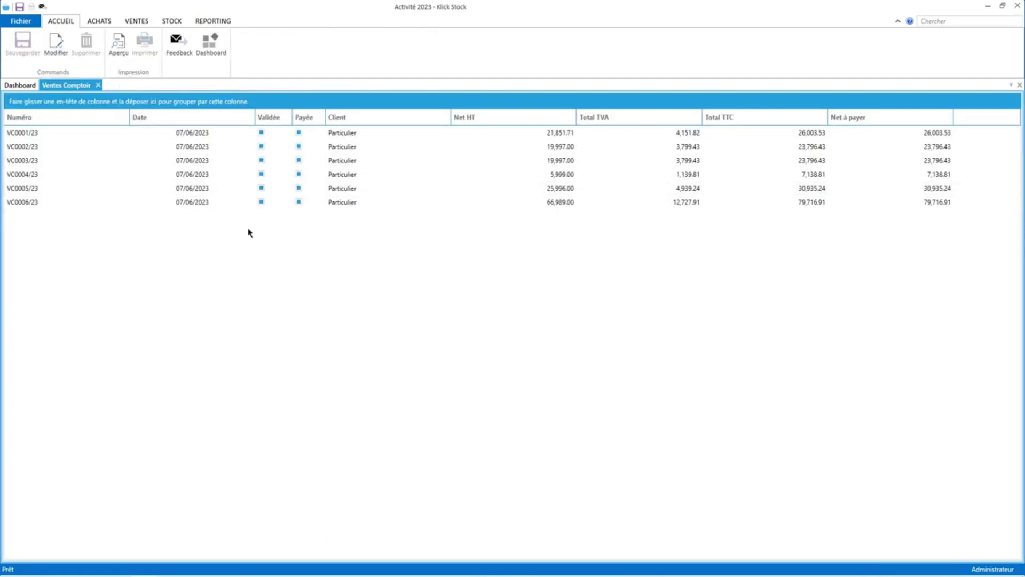
left_click(935, 21)
- Clear the '6' search and group the counter sales by Date, expanding the 07/06/2023 group
type("6")
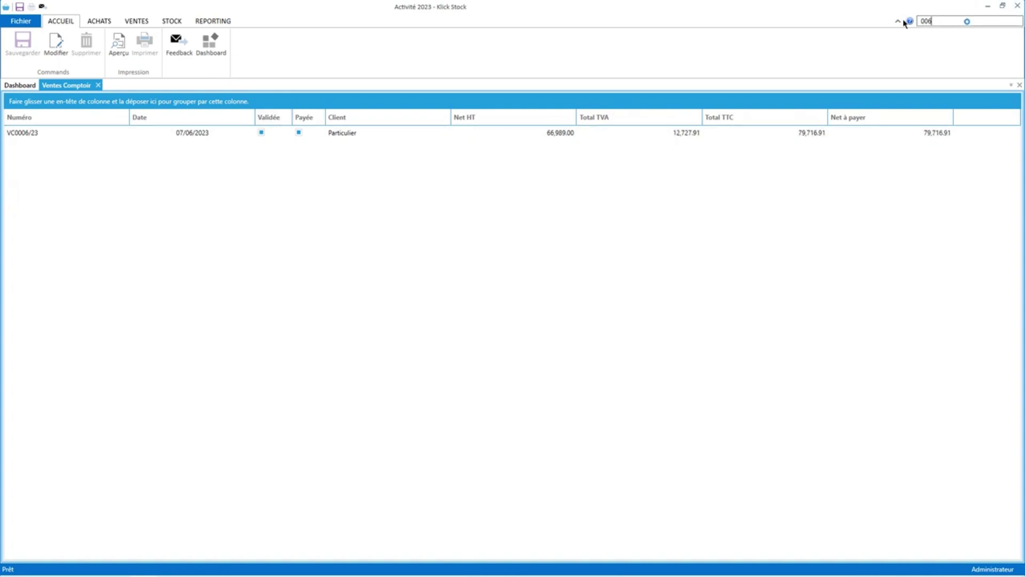
key("ctrl+a")
key("BackSpace")
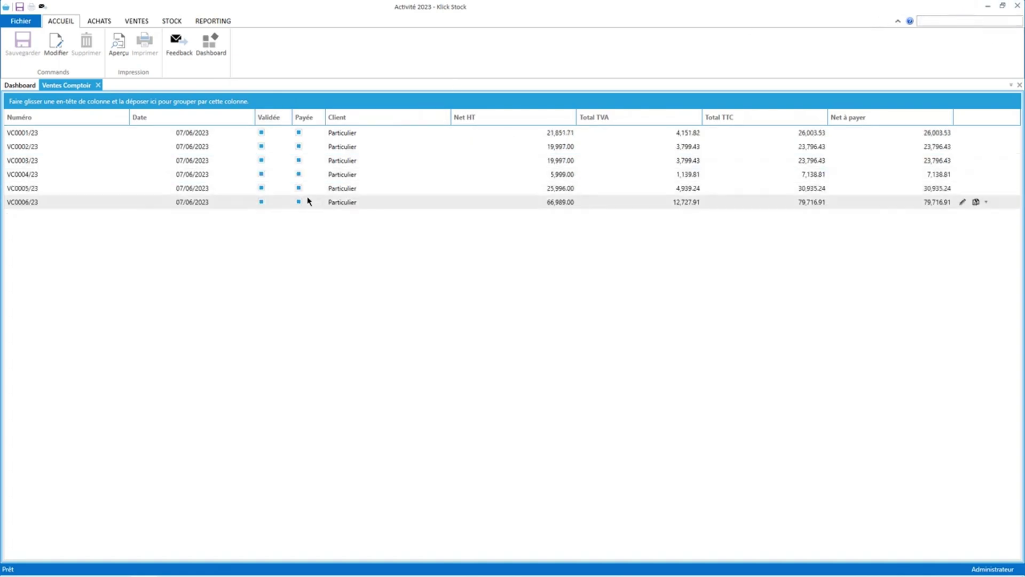
left_click_drag(206, 125, 140, 101)
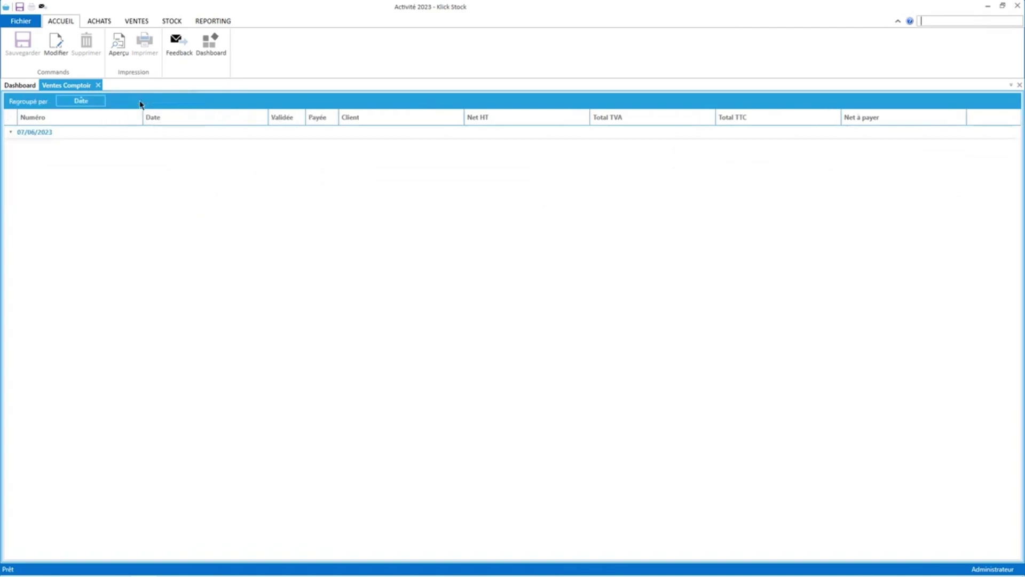
left_click(11, 133)
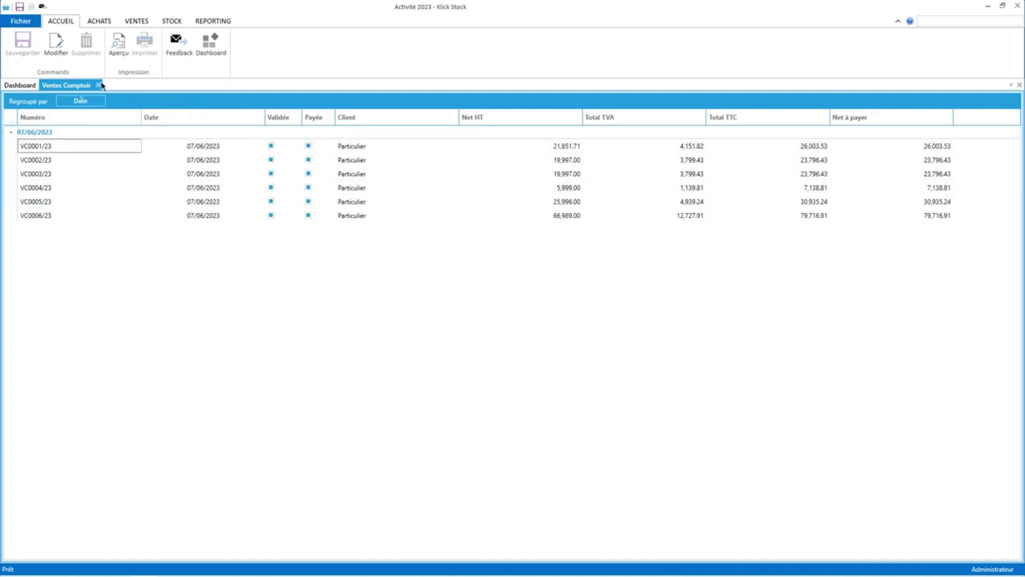
- Group the product list by Famille, browse the Jupes and Pulls et gilets groups, then close it
left_click(171, 21)
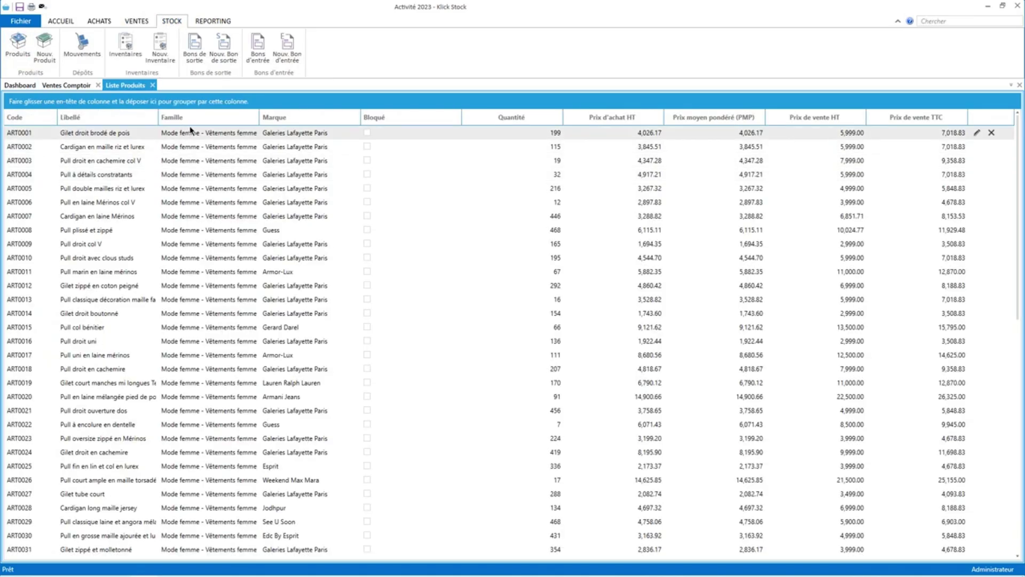
left_click_drag(165, 105, 153, 106)
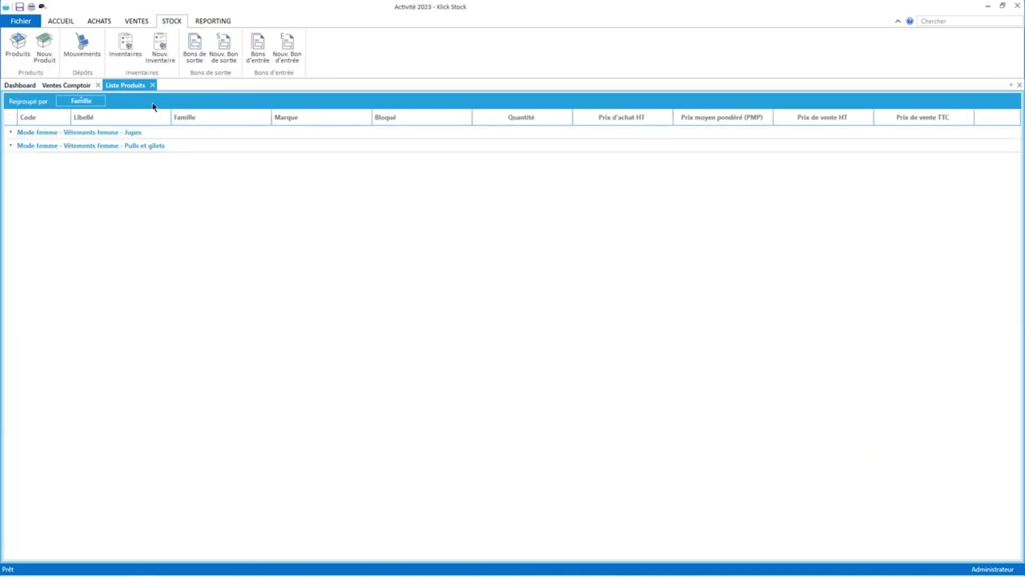
left_click(10, 132)
left_click(11, 132)
left_click(10, 145)
left_click(153, 85)
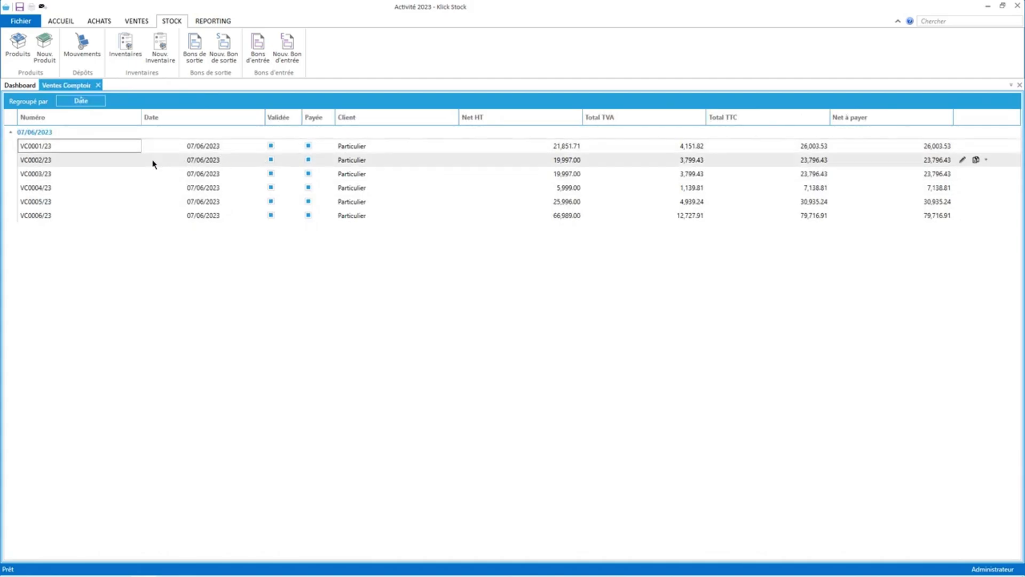
- Delete the 26,003.53 payment from sale VC0001/23
double_click(70, 146)
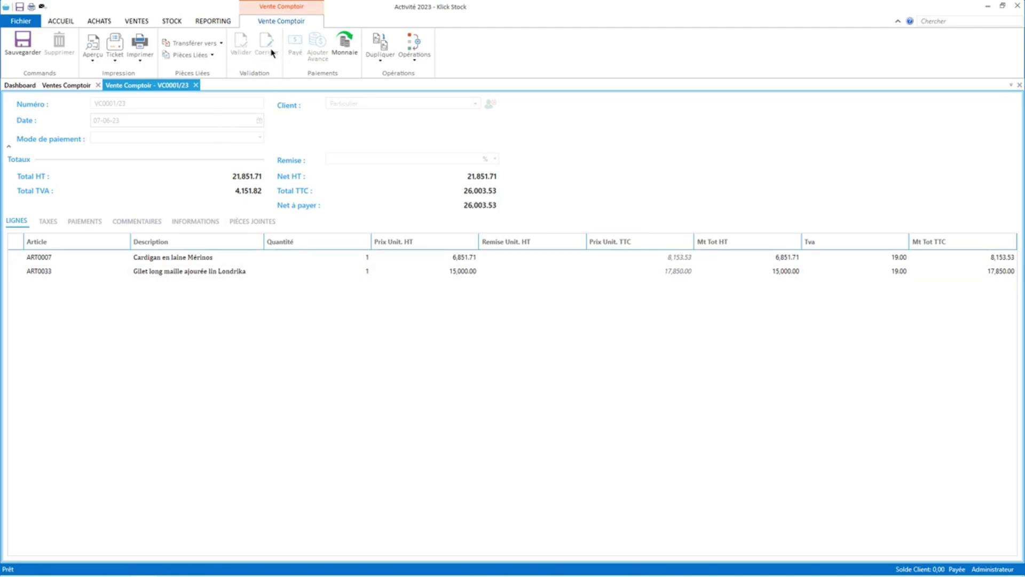
left_click(88, 224)
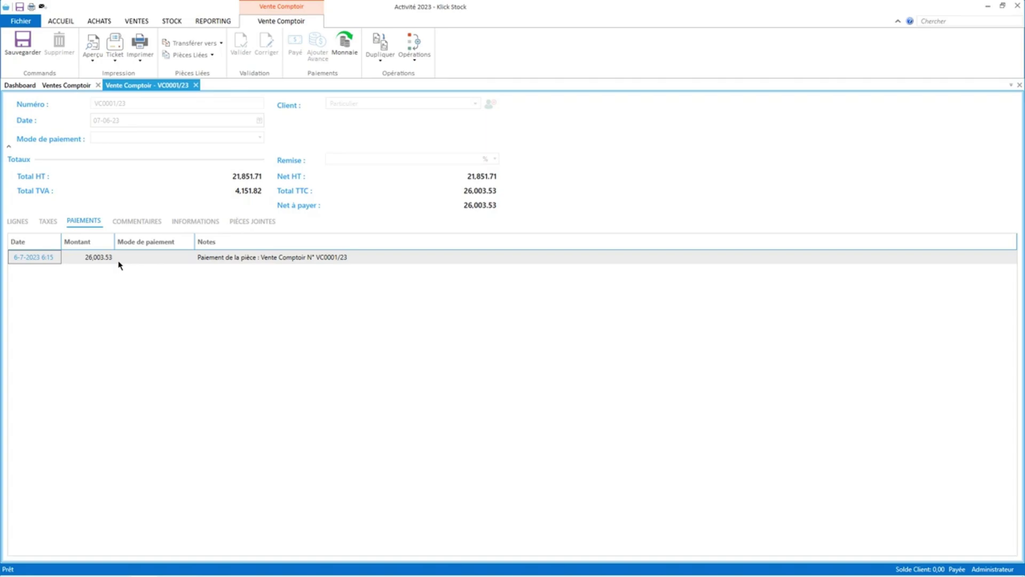
left_click(34, 259)
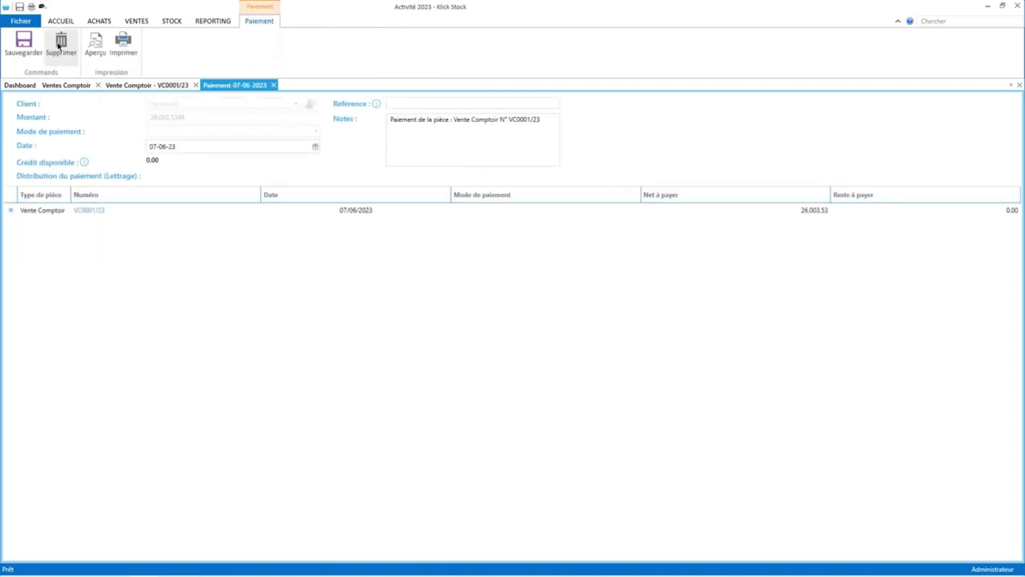
left_click(60, 46)
left_click(552, 310)
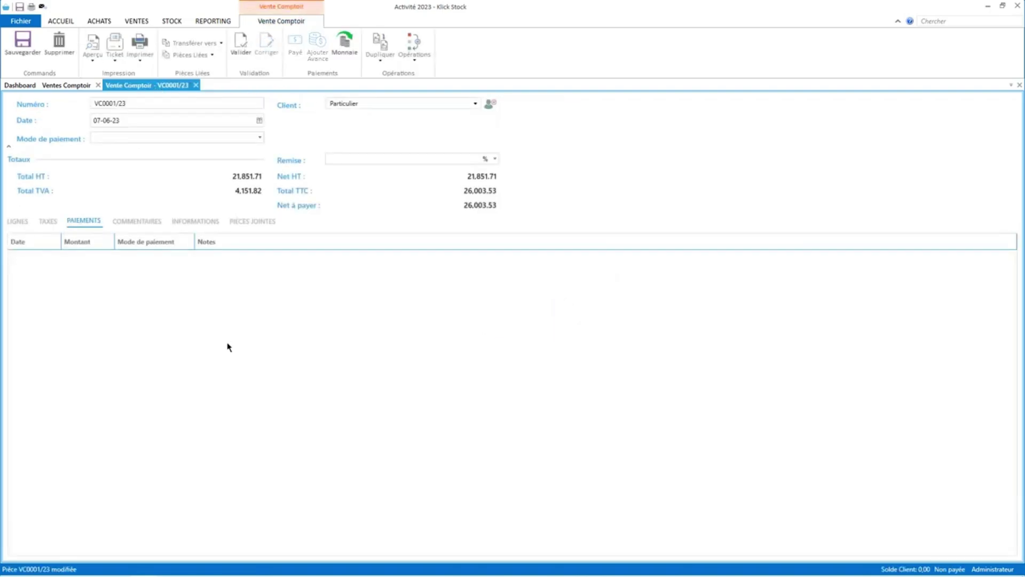
- Set the ART0033 quantity to 2 and revalidate the sale
left_click(15, 222)
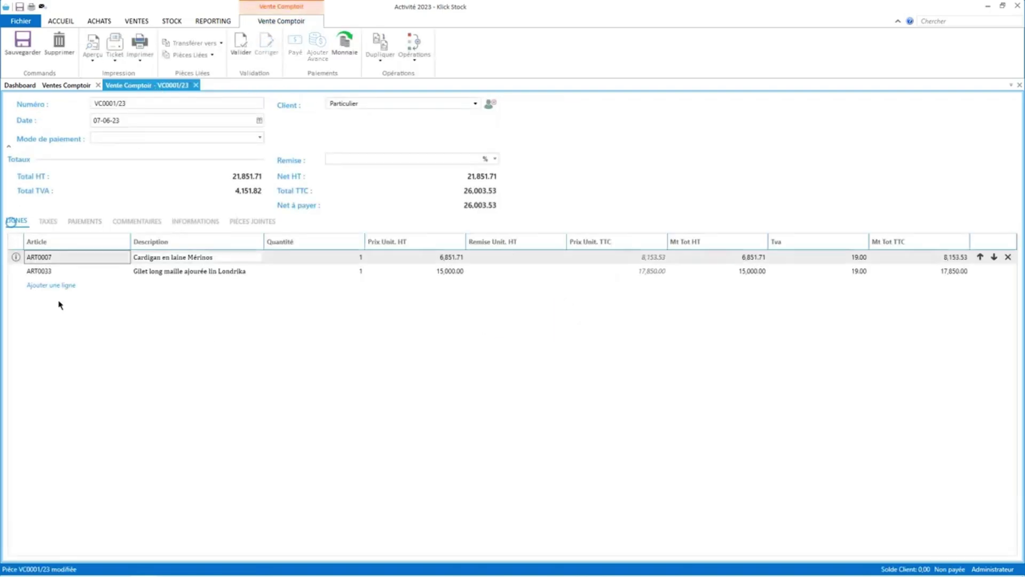
left_click(357, 272)
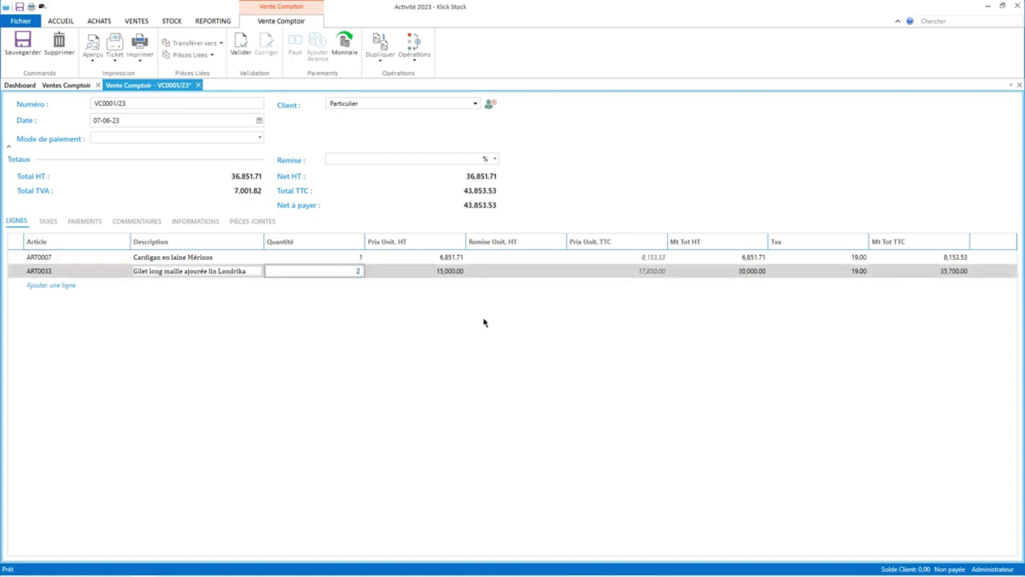
left_click(239, 44)
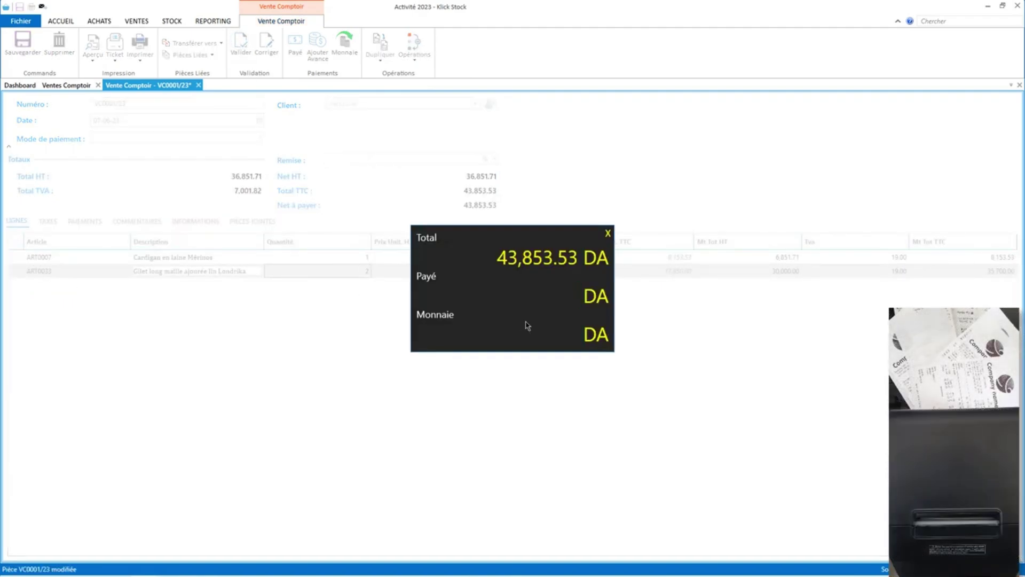
- Close the change summary to print the 43,853.53 receipt, then open sale VC0005/23
key("Return")
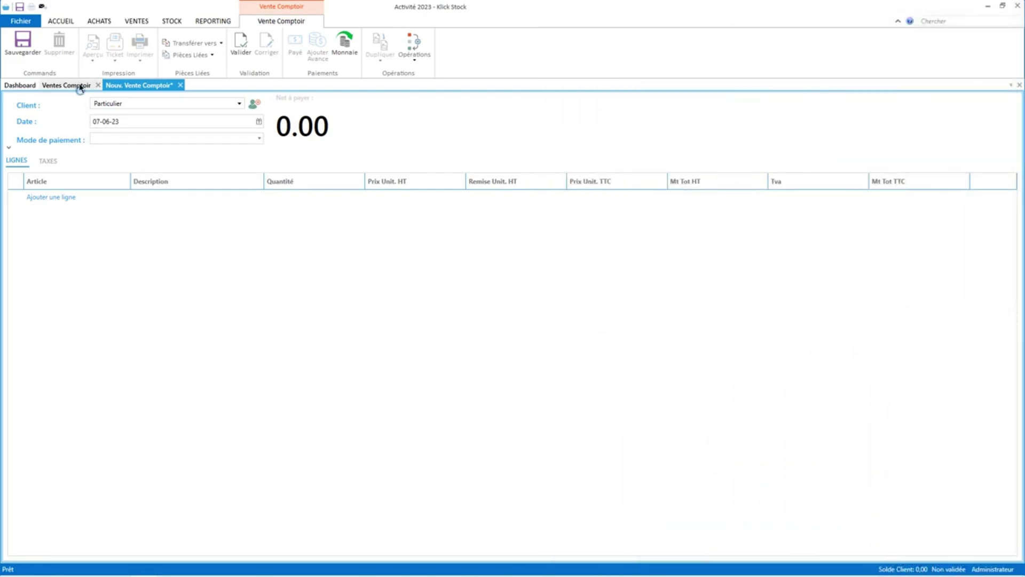
left_click(81, 86)
double_click(156, 189)
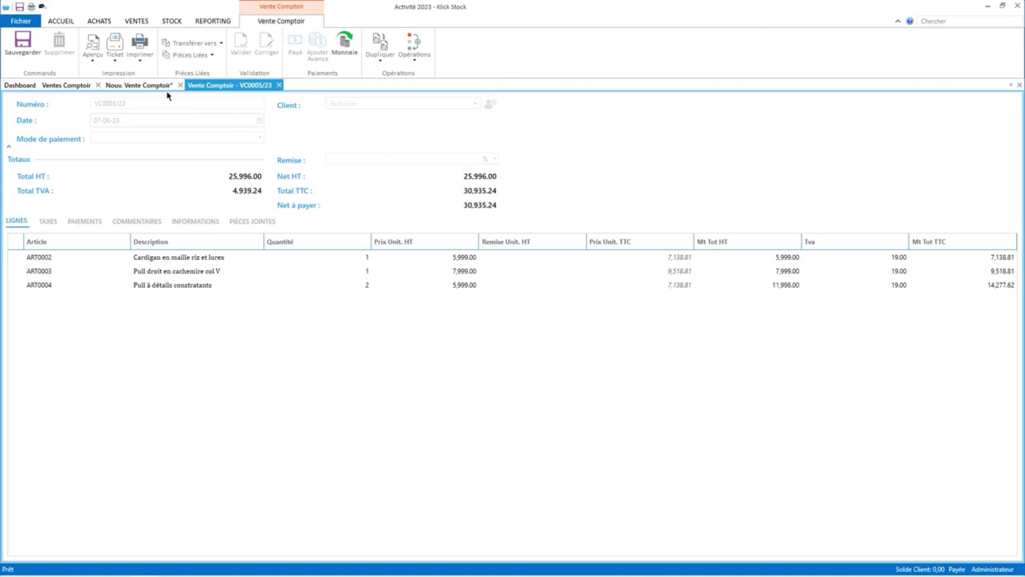
- Look at the ticket layout customisation options and close them without changes
left_click(116, 59)
left_click(160, 97)
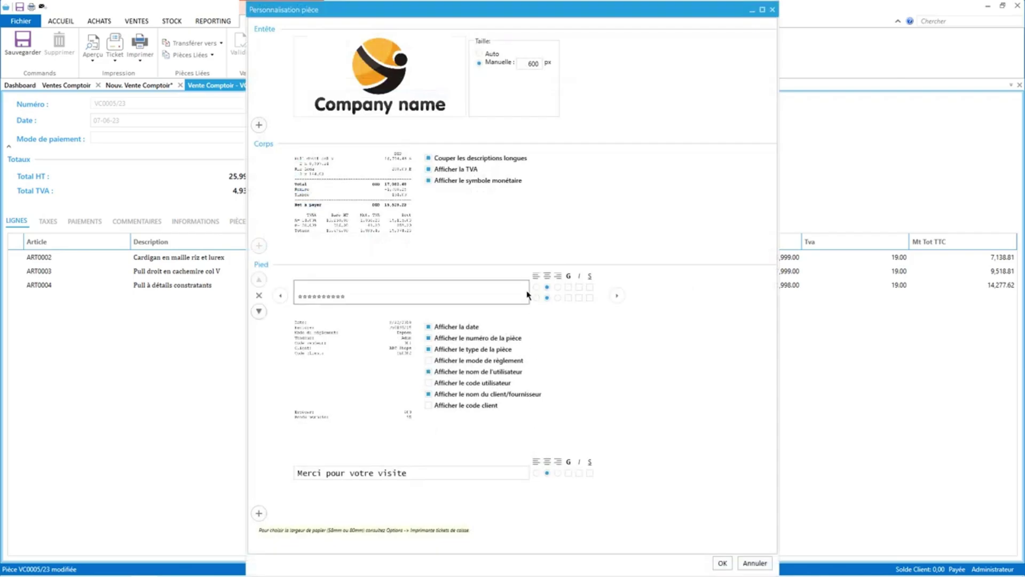
left_click(754, 563)
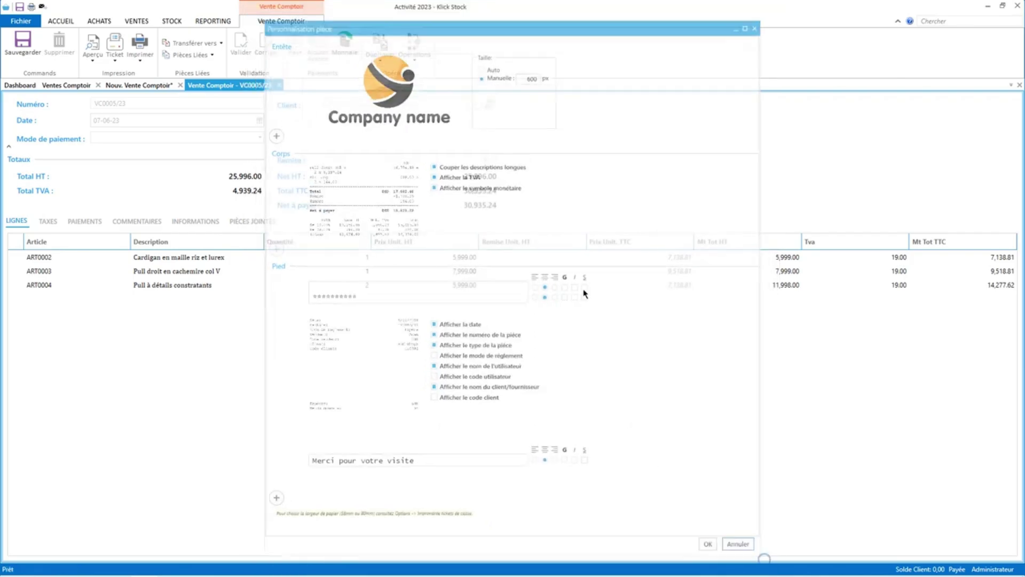
- Open the Par défaut receipt ticket template and scroll through its ESC/POS header, body and footer
left_click(39, 24)
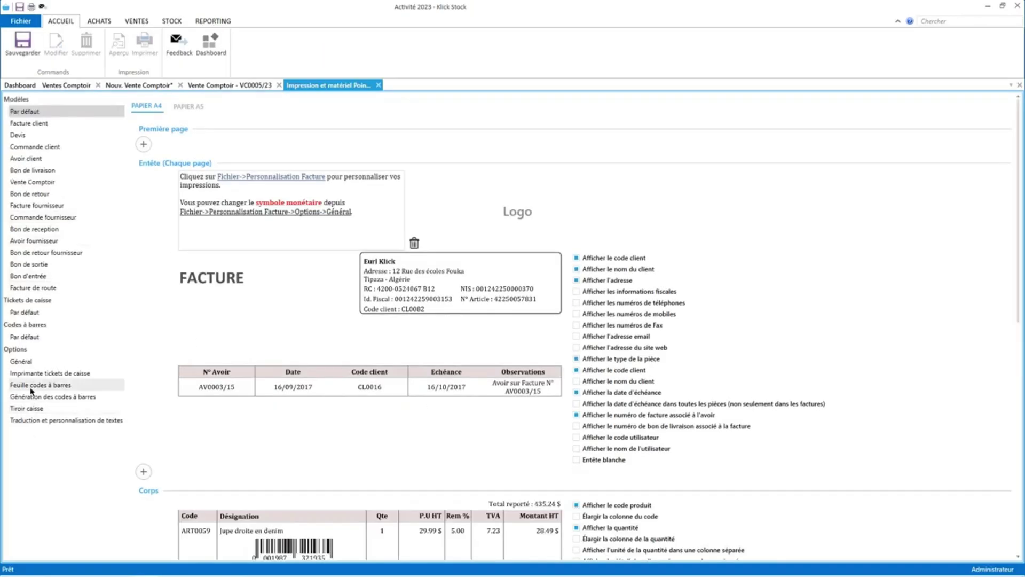
left_click(38, 374)
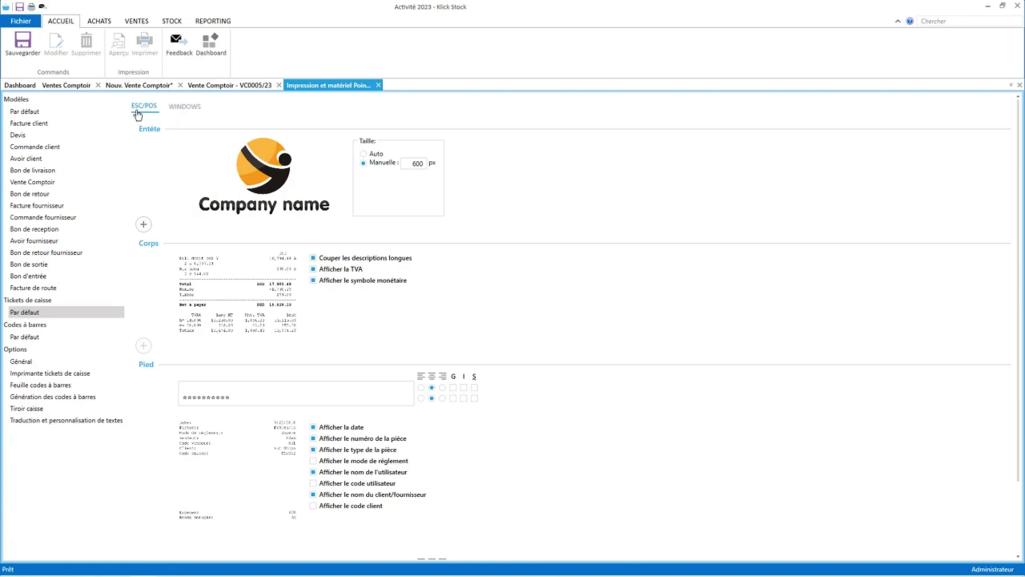
mouse_move(144, 144)
scroll(139, 133, "down", 3)
mouse_move(240, 416)
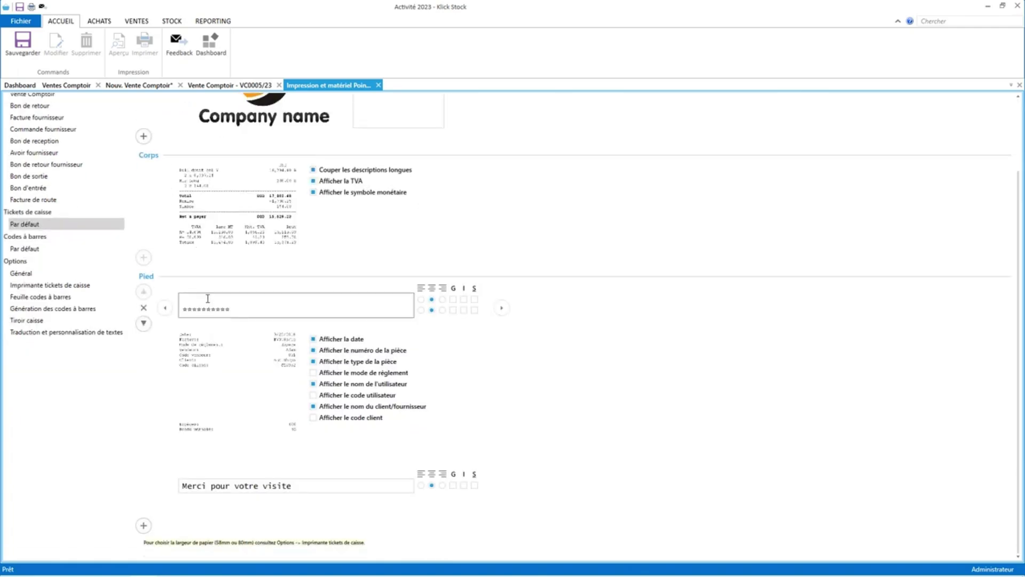
scroll(208, 298, "up", 3)
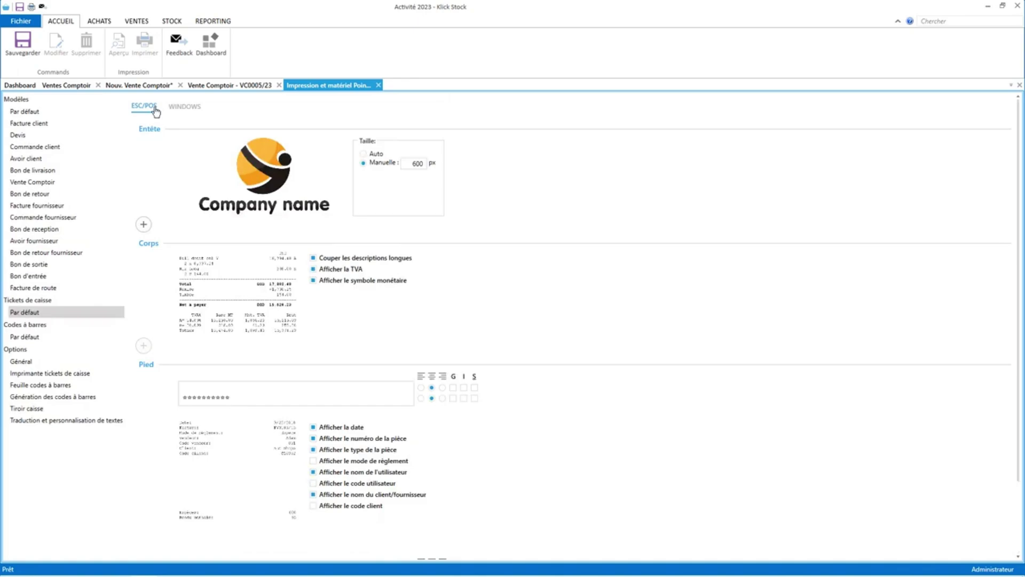
left_click(185, 110)
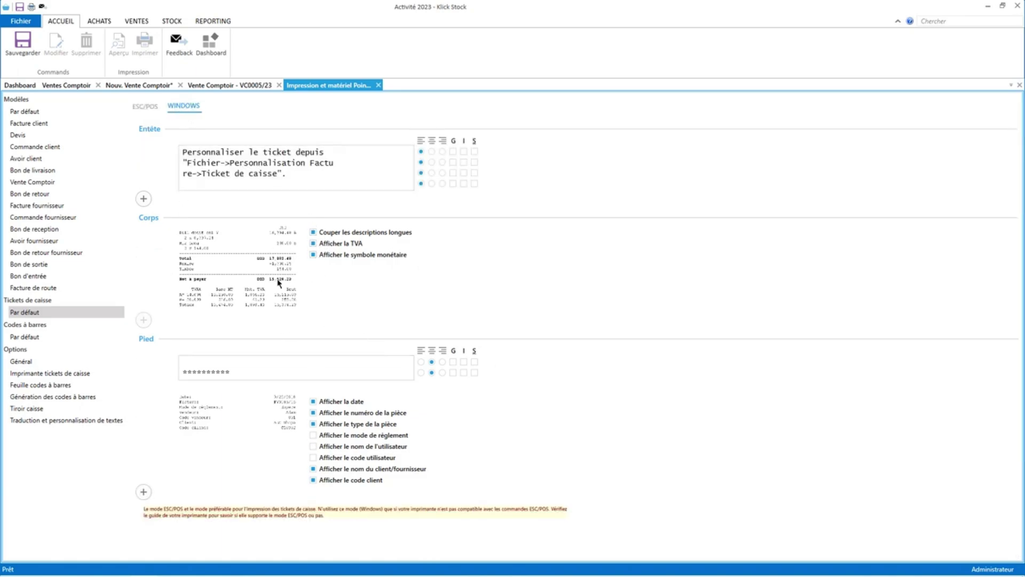
mouse_move(269, 309)
mouse_move(314, 423)
left_click(145, 107)
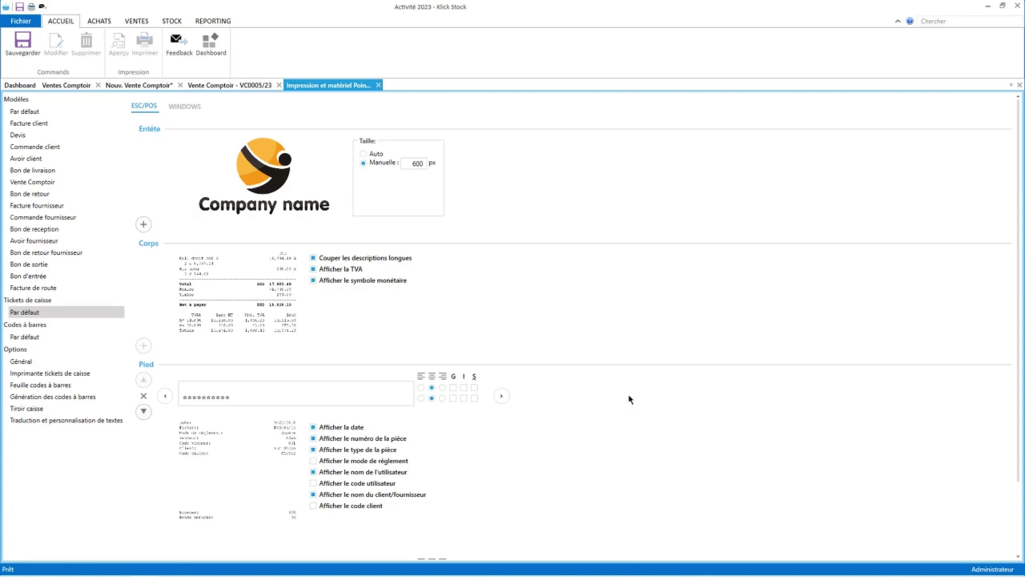
- Close the Impression, VC0005/23, unsaved new sale (answering Non) and Ventes Comptoir tabs, then show STOCK
left_click(1019, 85)
left_click(278, 85)
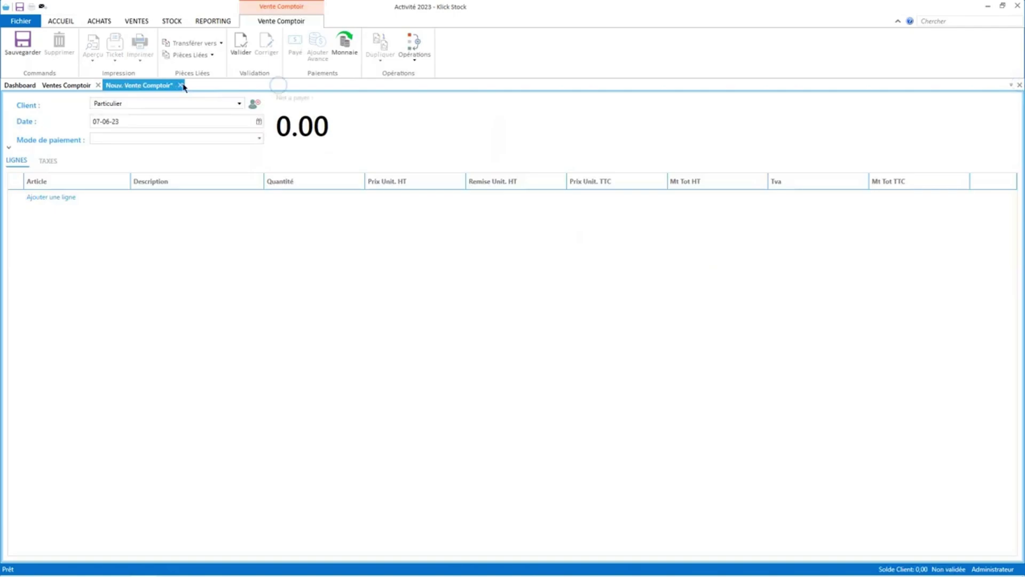
left_click(181, 85)
left_click(581, 305)
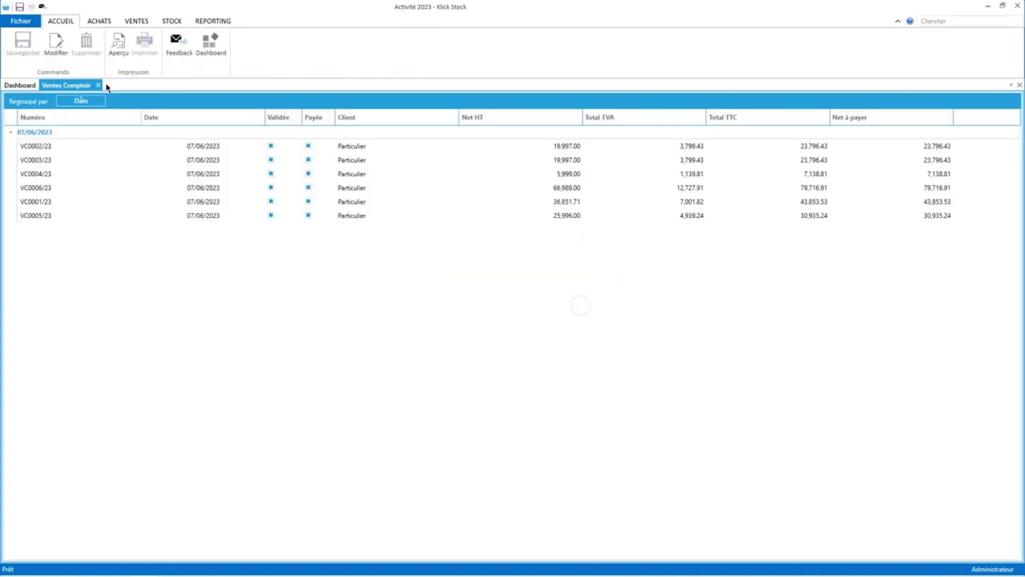
left_click(98, 86)
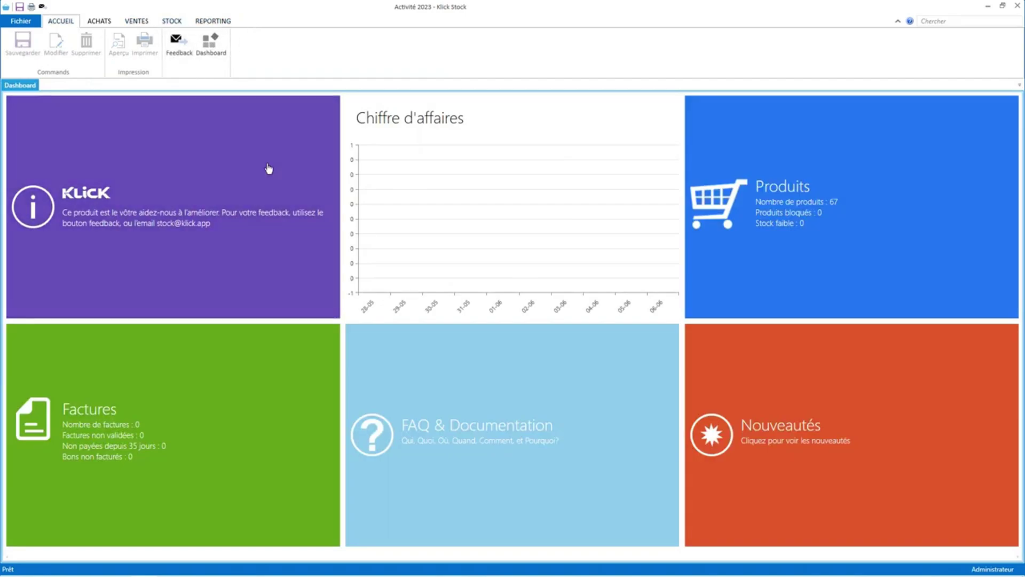
left_click(170, 22)
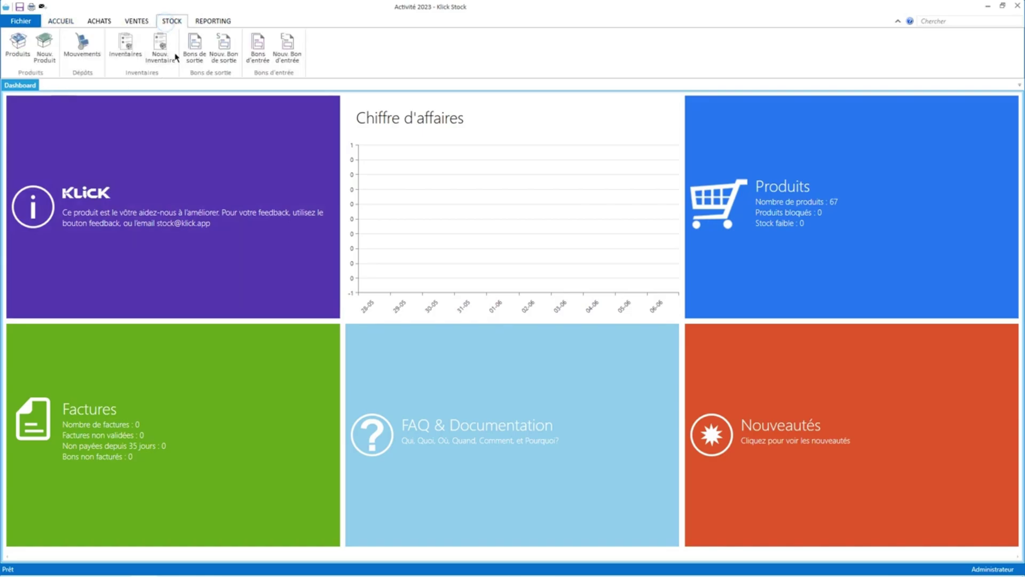
- Open the stock movements list, browse its entries, and open sale VC0001/23 from the Cardigan movement
left_click(82, 45)
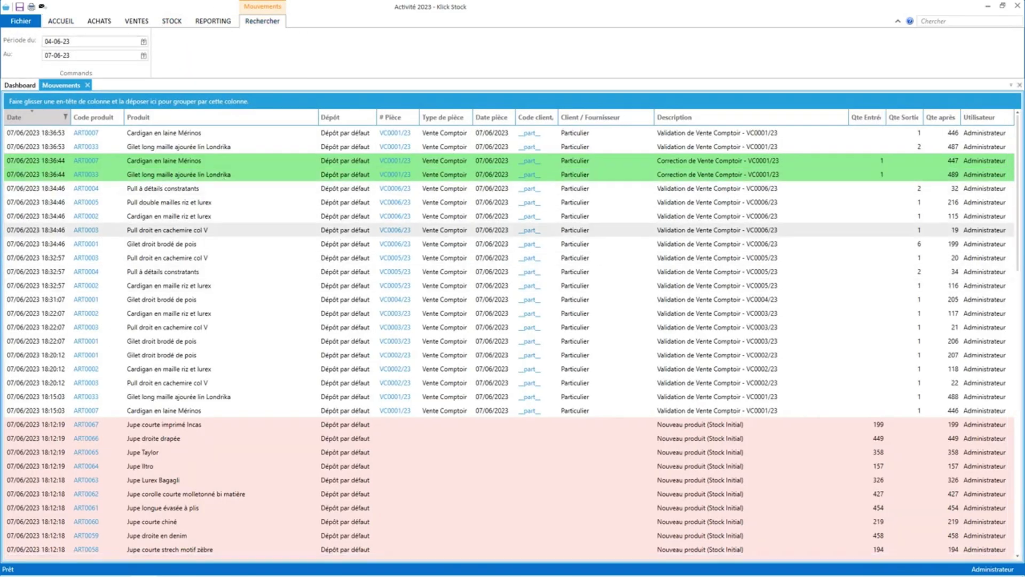
left_click_drag(1018, 184, 1001, 169)
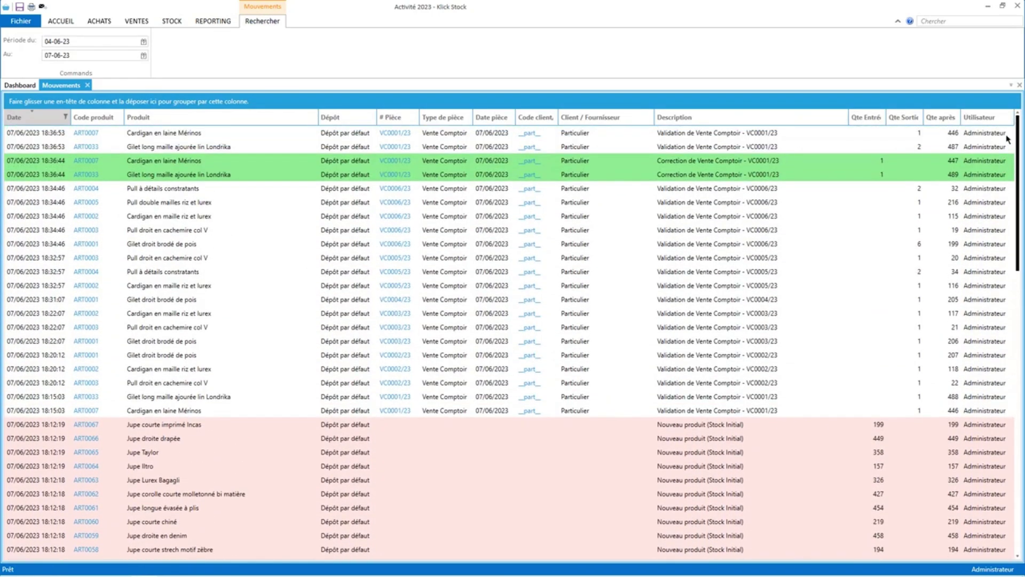
left_click(444, 424)
scroll(635, 443, "down", 5)
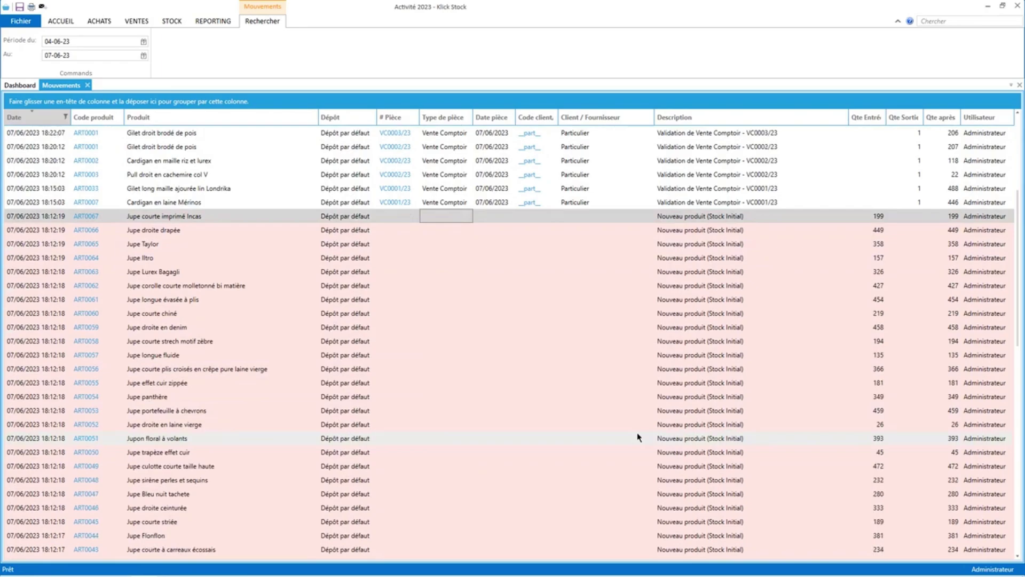
scroll(298, 389, "down", 7)
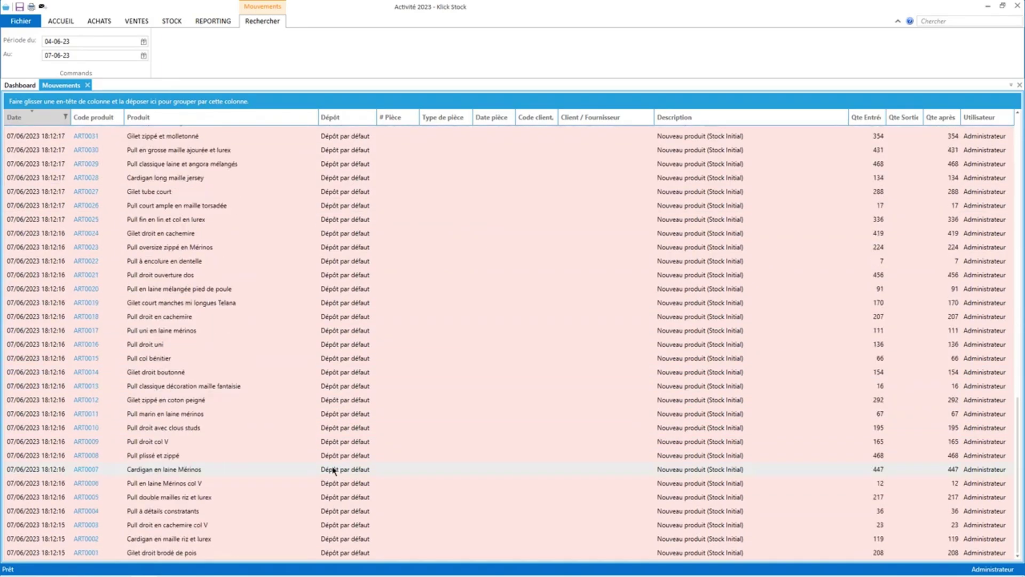
scroll(332, 464, "up", 12)
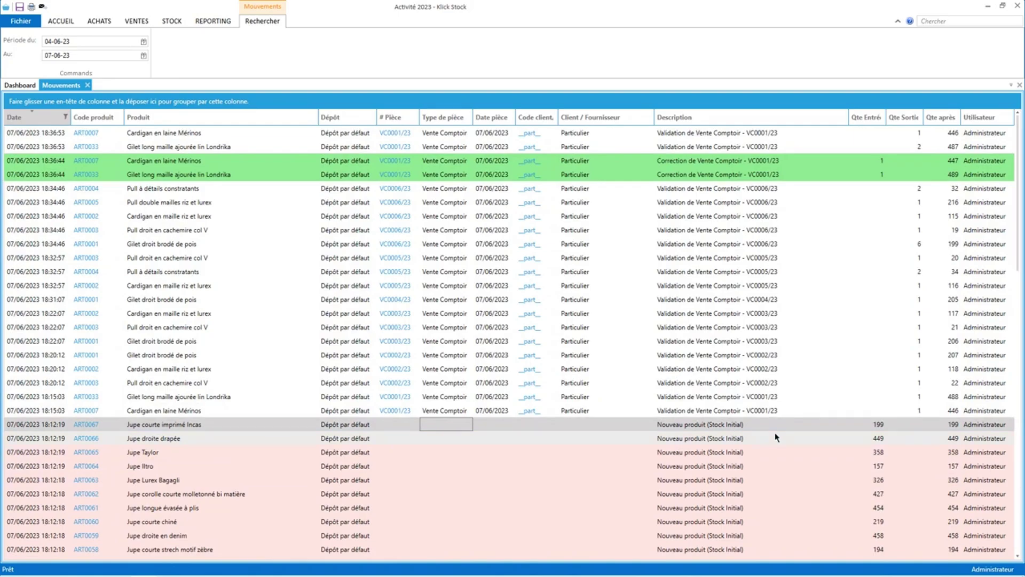
left_click(134, 411)
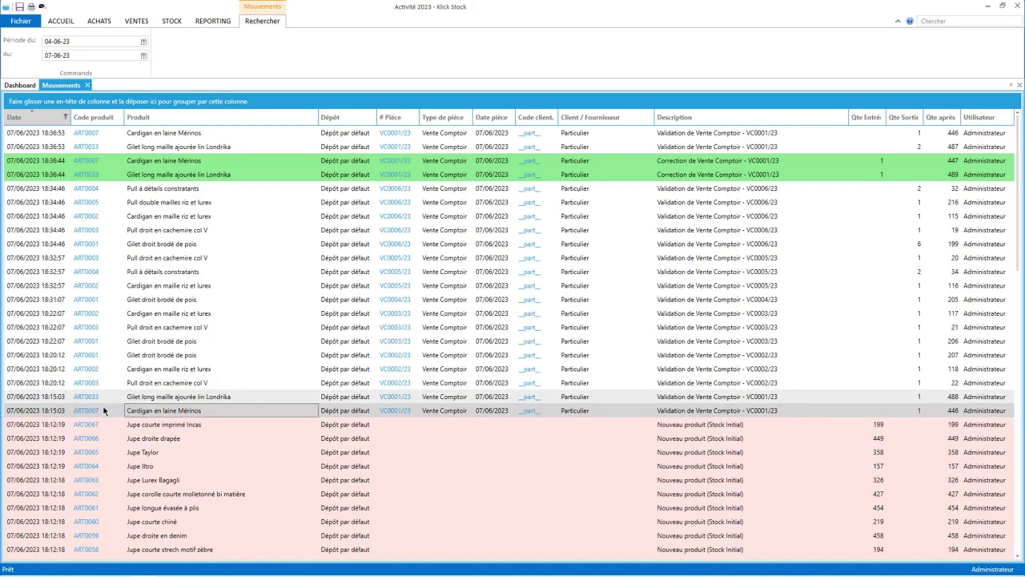
left_click(397, 412)
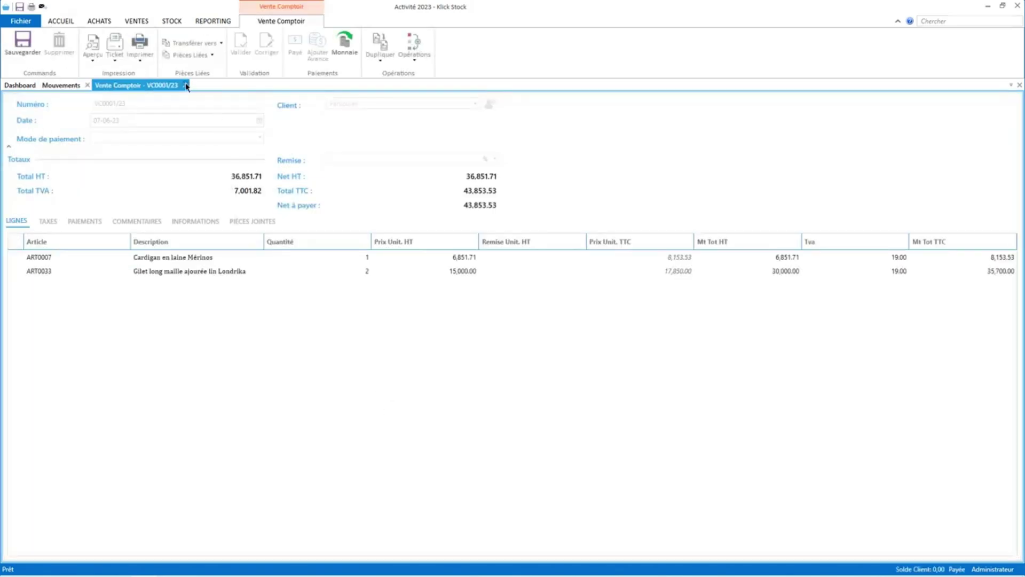
- Close sale VC0001/23, view the Particulier client form, then close it
left_click(186, 86)
left_click(531, 412)
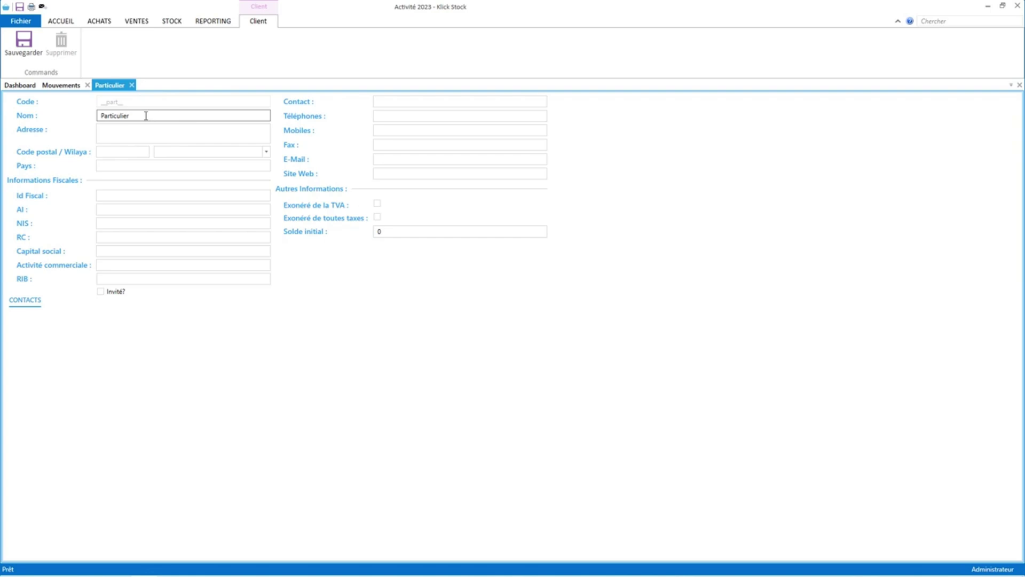
double_click(142, 115)
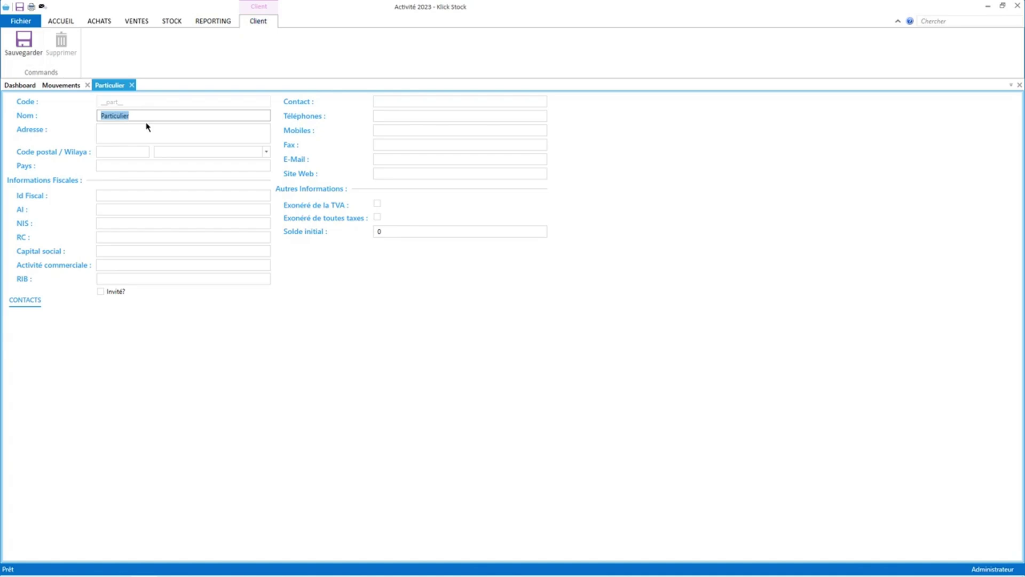
left_click(132, 85)
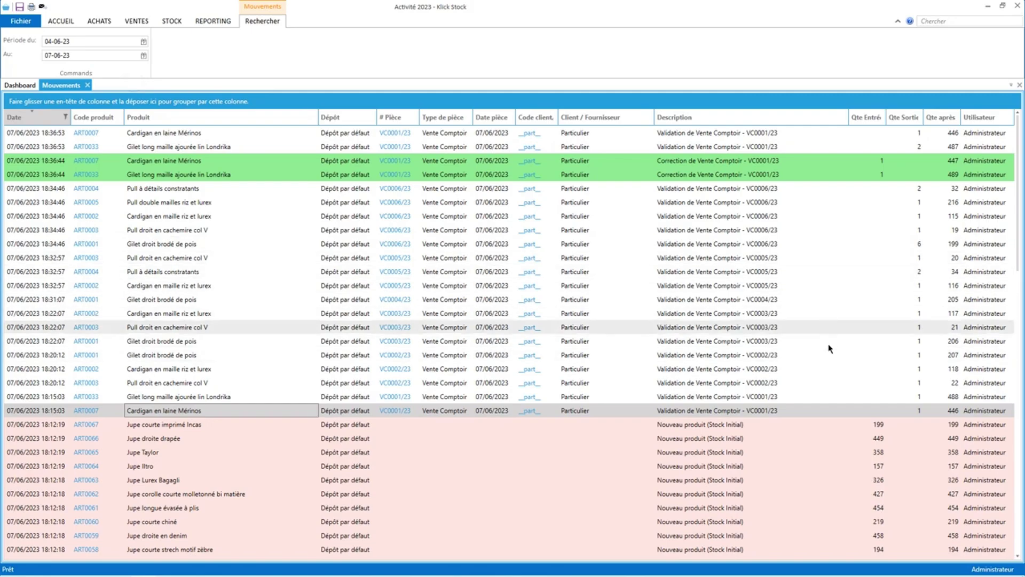
- Inspect the Gilet droit, Pull cachemire and Gilet Londrika correction movements
left_click(755, 245)
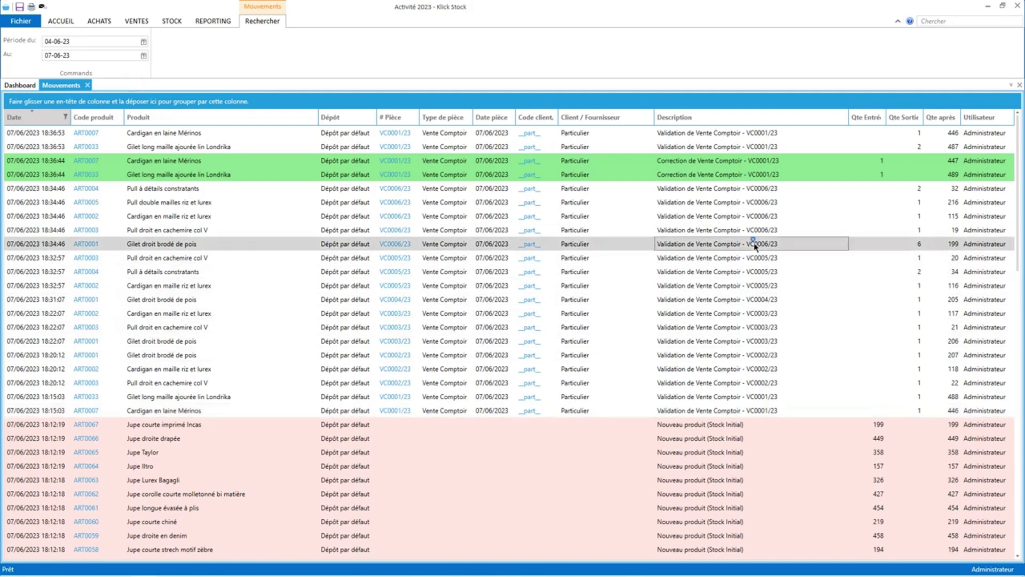
left_click(757, 258)
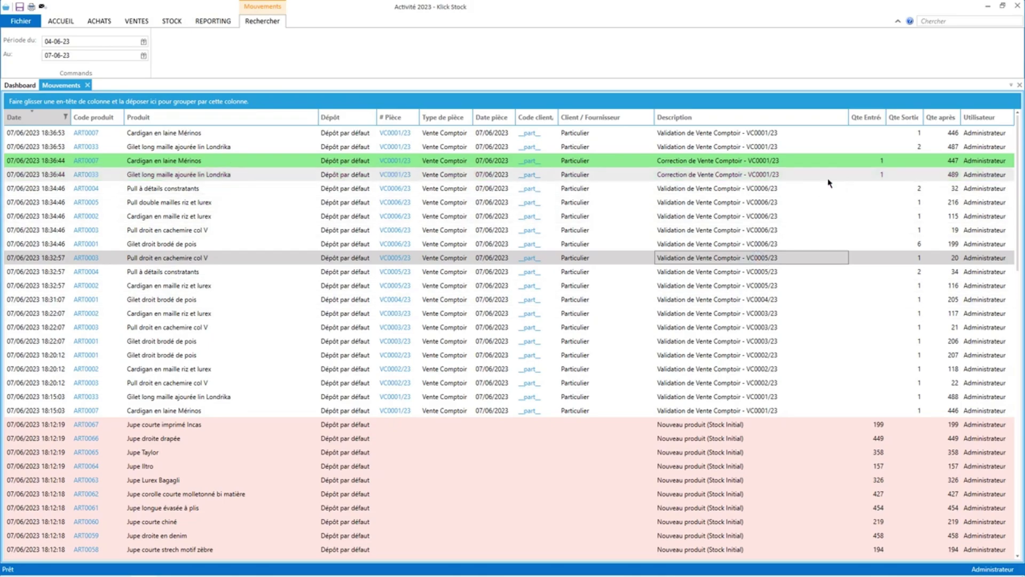
left_click(863, 175)
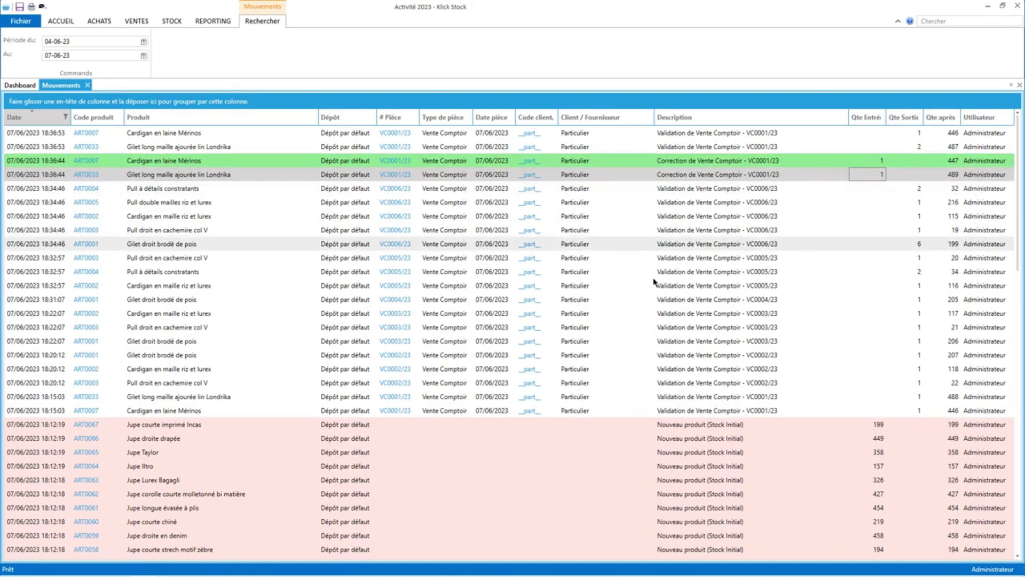
- List the stock movements of ART0007 Cardigan en laine Mérinos with the period starting 04-06-20
left_click(92, 410)
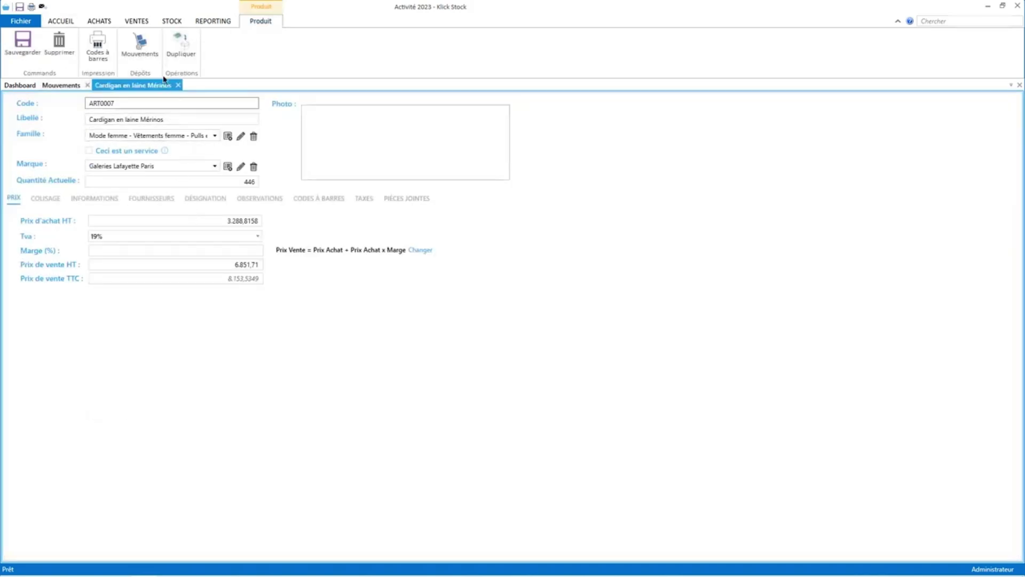
left_click(145, 51)
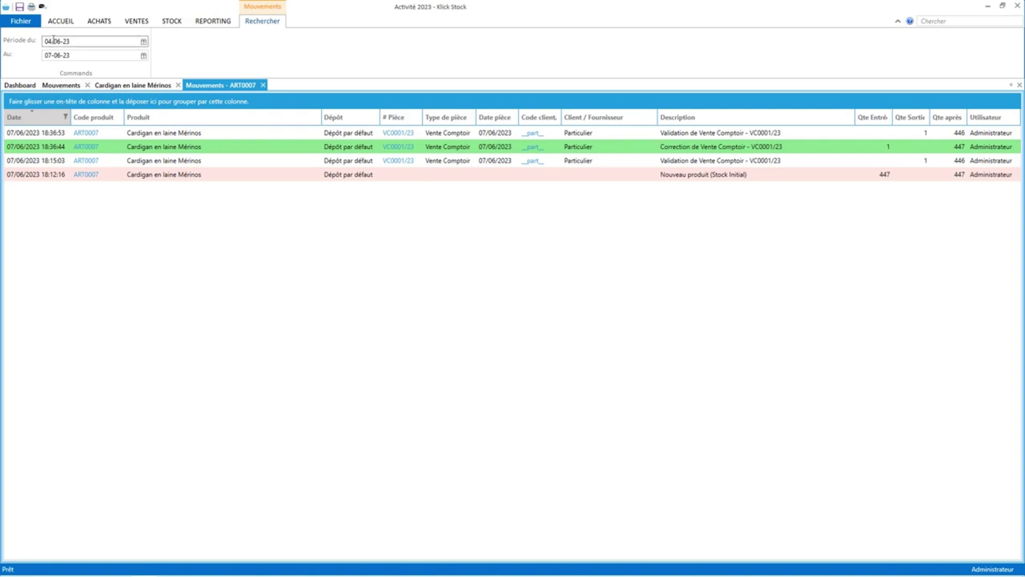
left_click(77, 42)
left_click(78, 56)
left_click(82, 42)
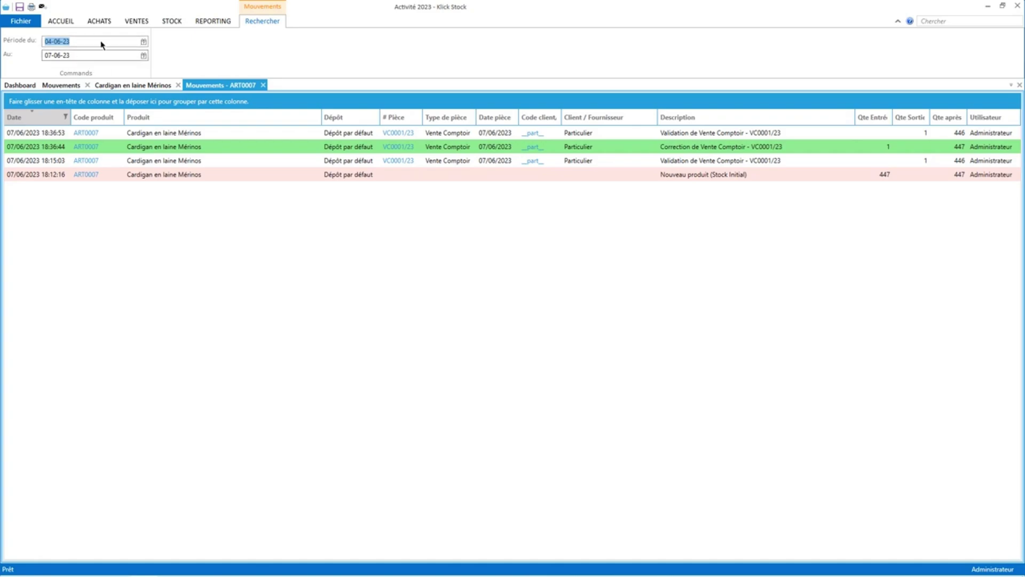
left_click(143, 41)
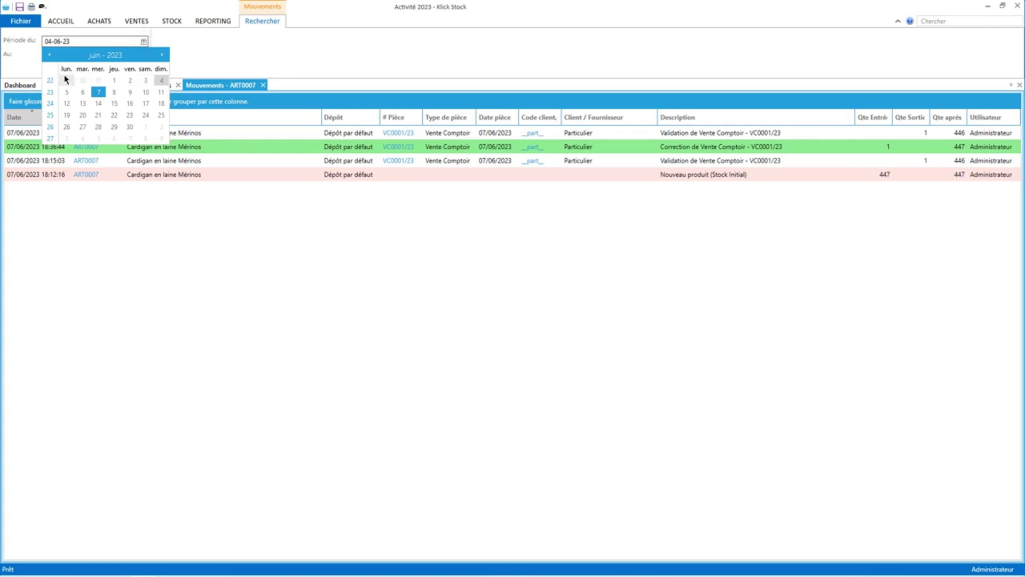
left_click(66, 41)
left_click_drag(67, 40, 77, 40)
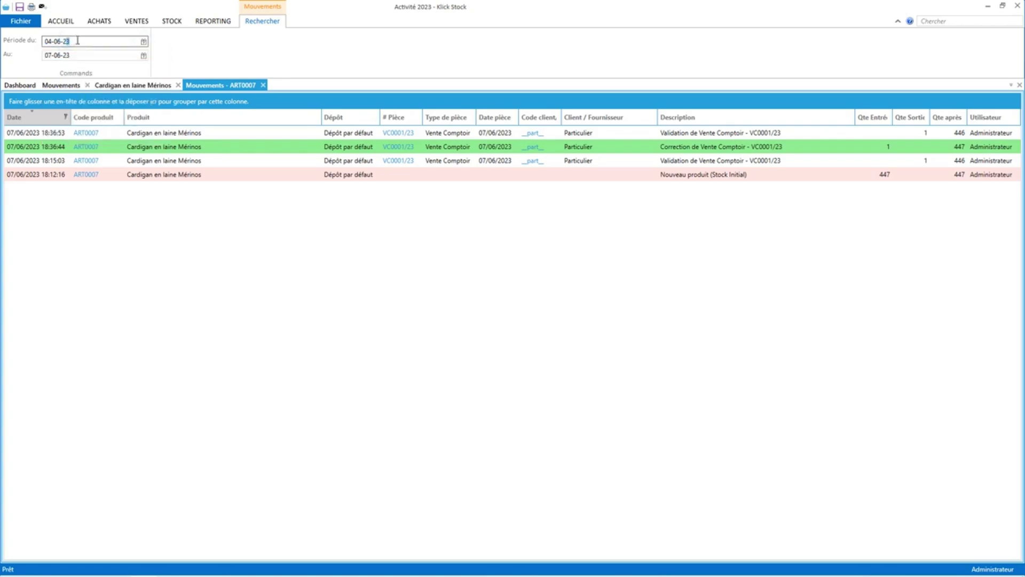
type("0")
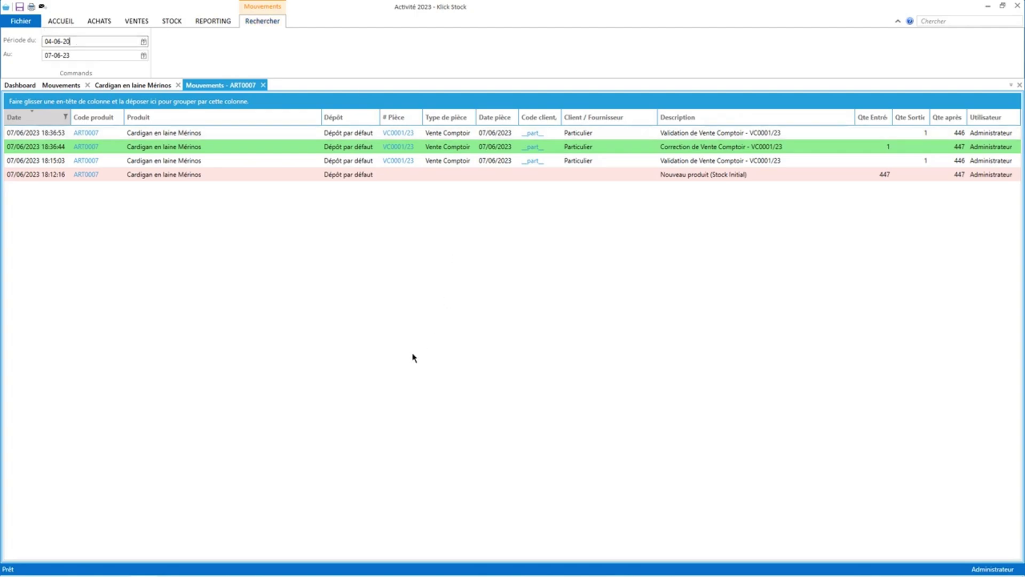
- Close the ART0007 movements list and the Cardigan en laine Mérinos product form
left_click(263, 85)
left_click(178, 85)
left_click(172, 21)
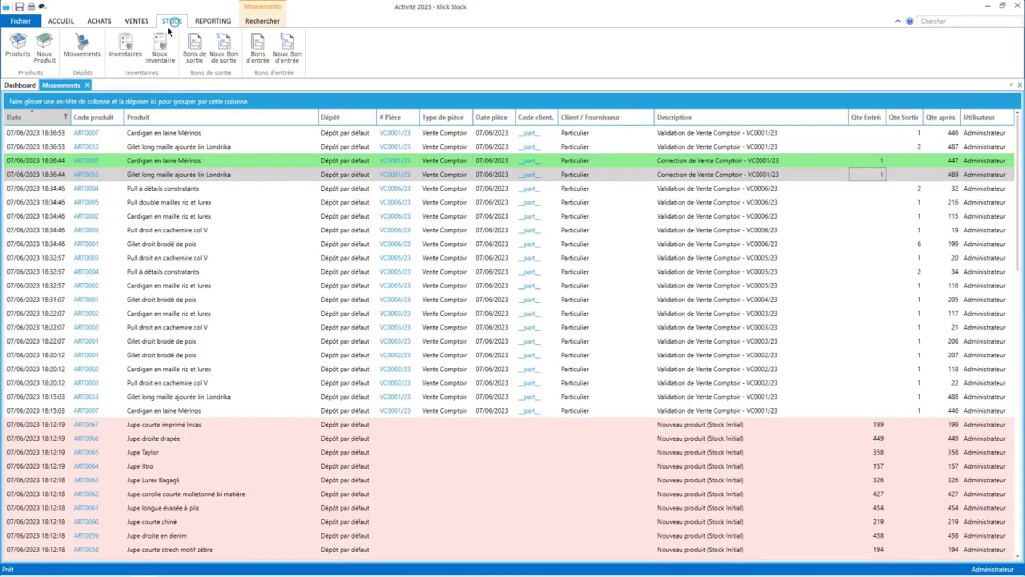
- Open Rapports from the REPORTING ribbon to show all report categories
scroll(505, 352, "down", 9)
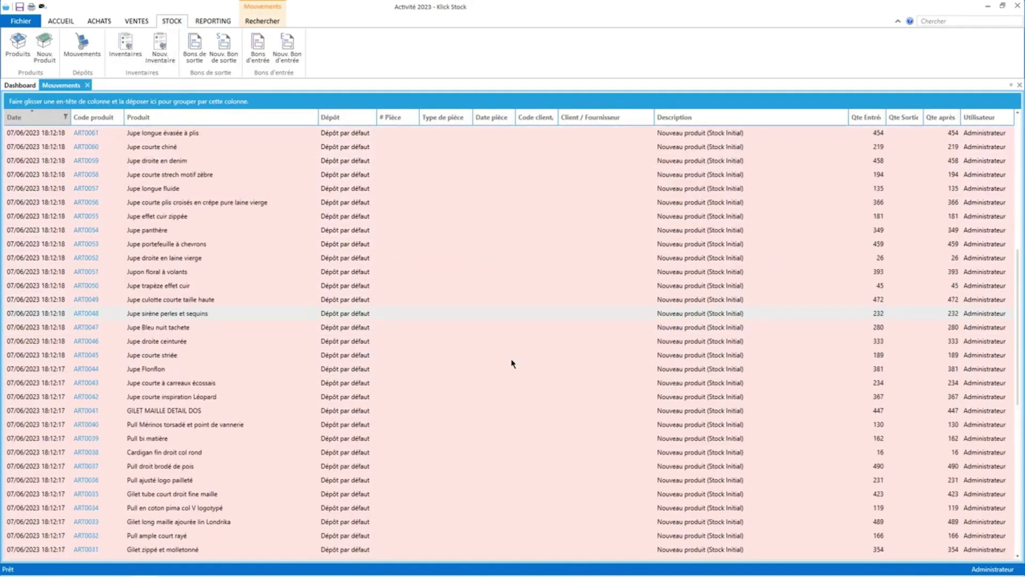
scroll(511, 363, "up", 9)
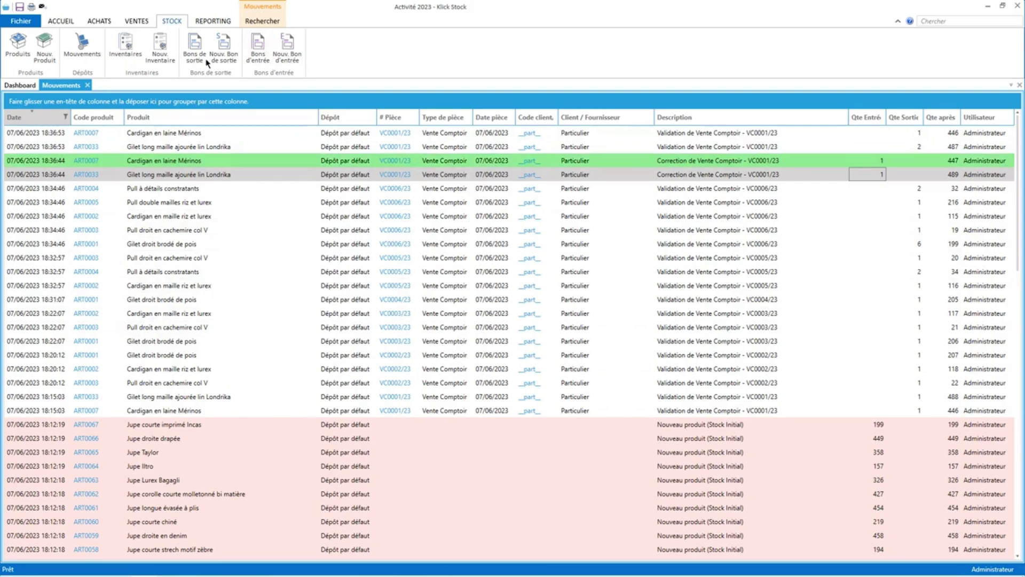
left_click(213, 20)
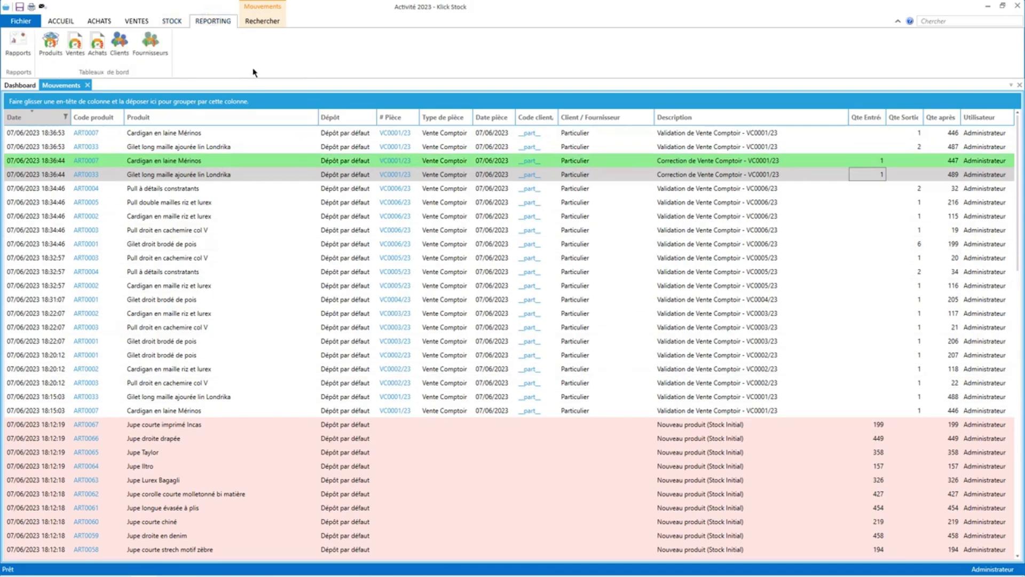
left_click(14, 43)
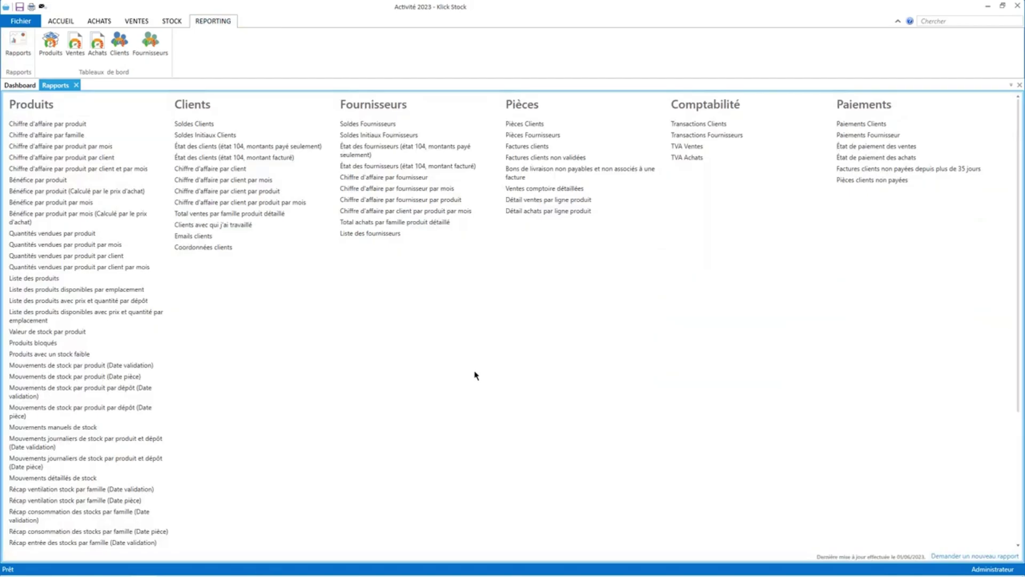
- Filter the reports by 'be' and review the daily commercial profit report, then close it
left_click(946, 20)
type("be")
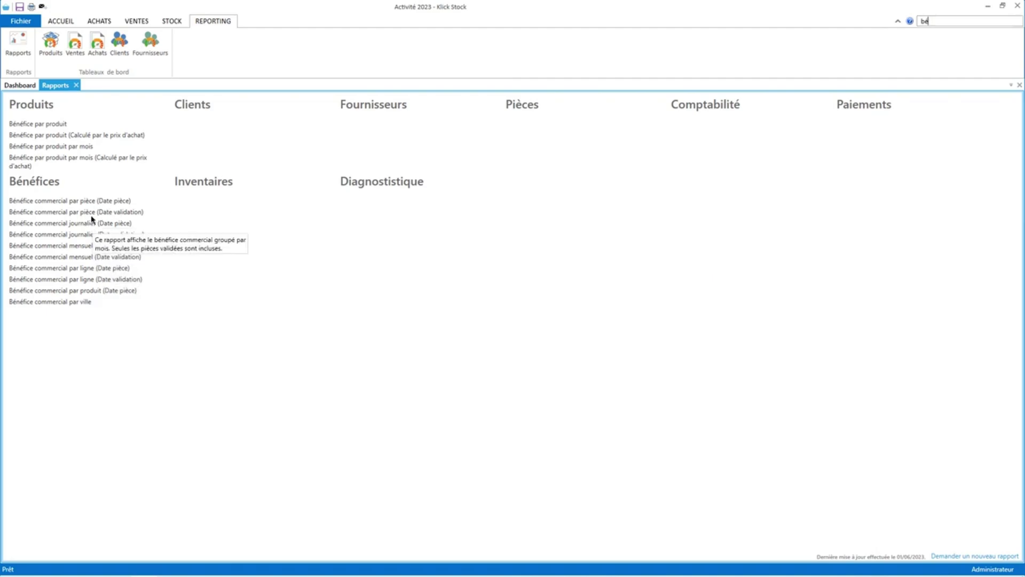
mouse_move(71, 257)
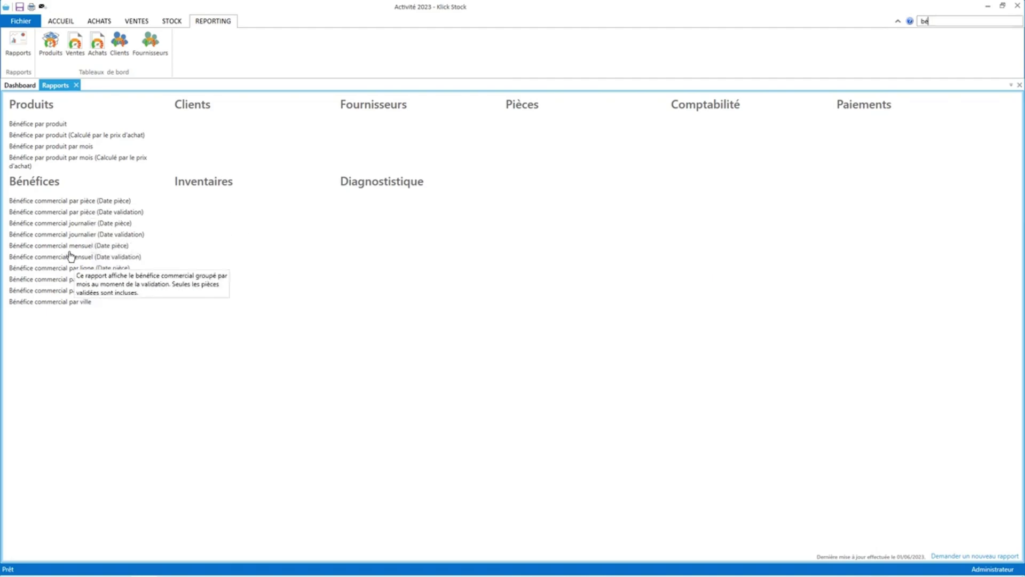
left_click(65, 224)
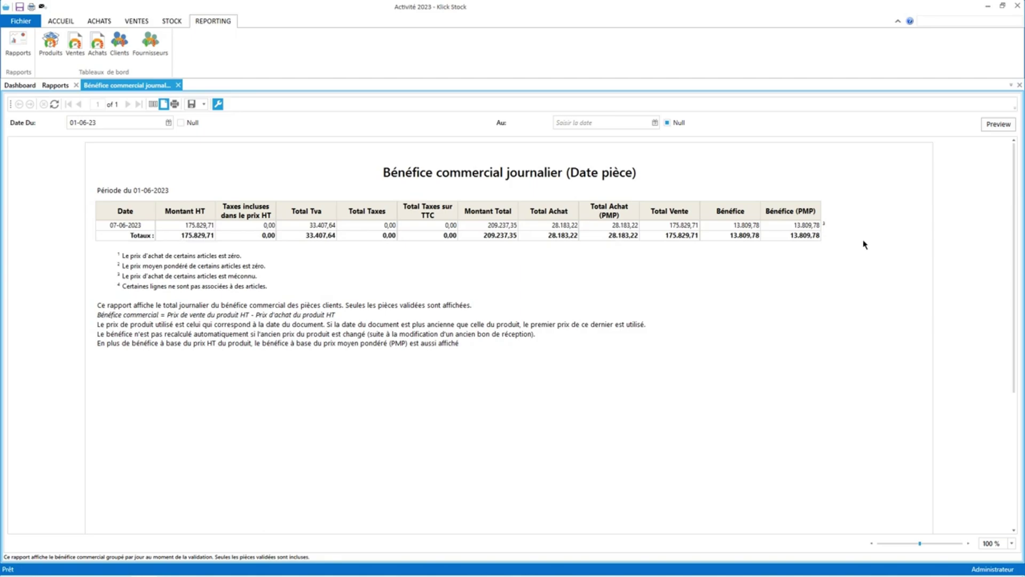
left_click(111, 224)
left_click(178, 85)
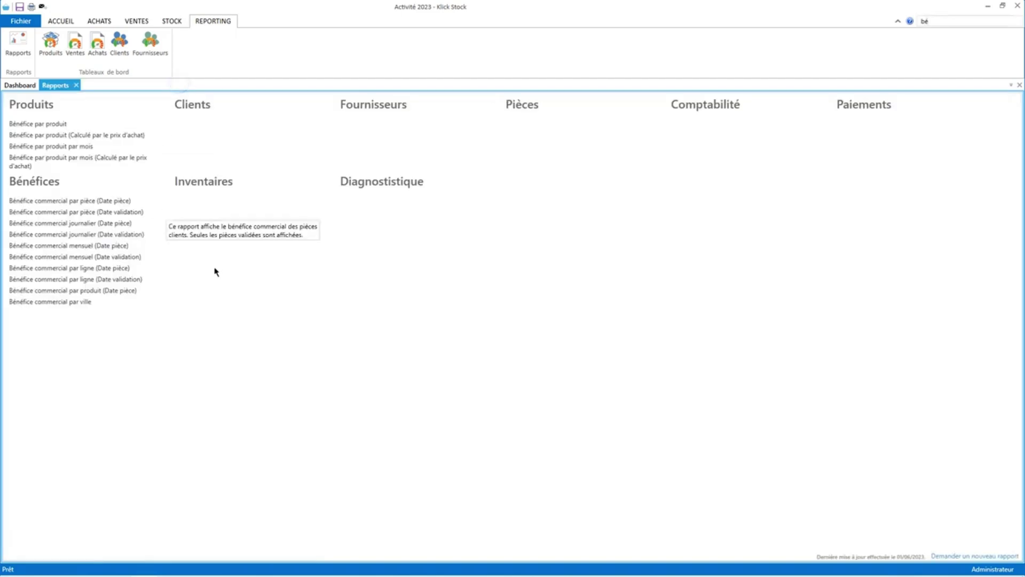
- Review and close the per-document profit report and the Bénéfice par produit report
left_click(47, 200)
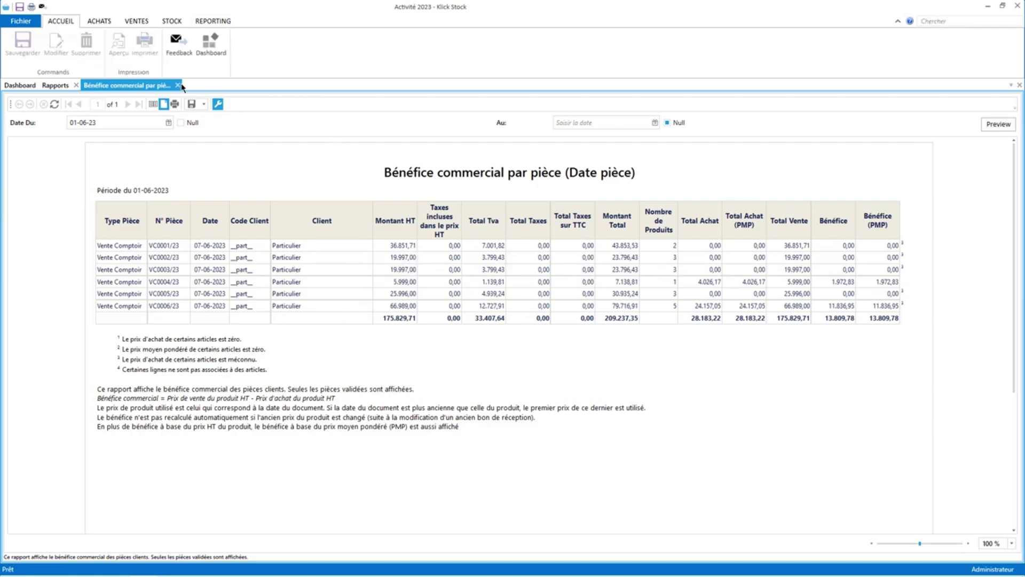
left_click(178, 85)
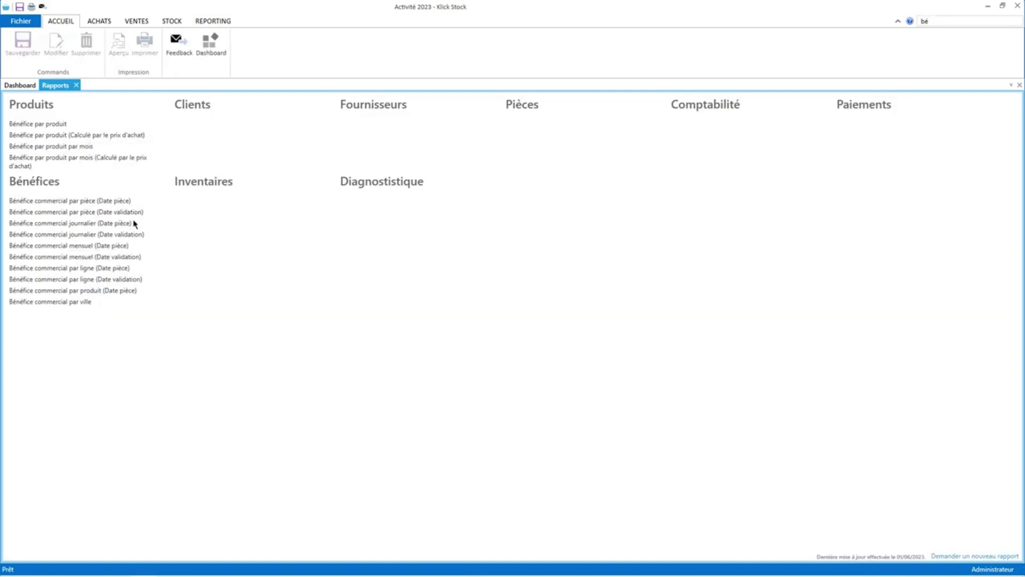
left_click(48, 125)
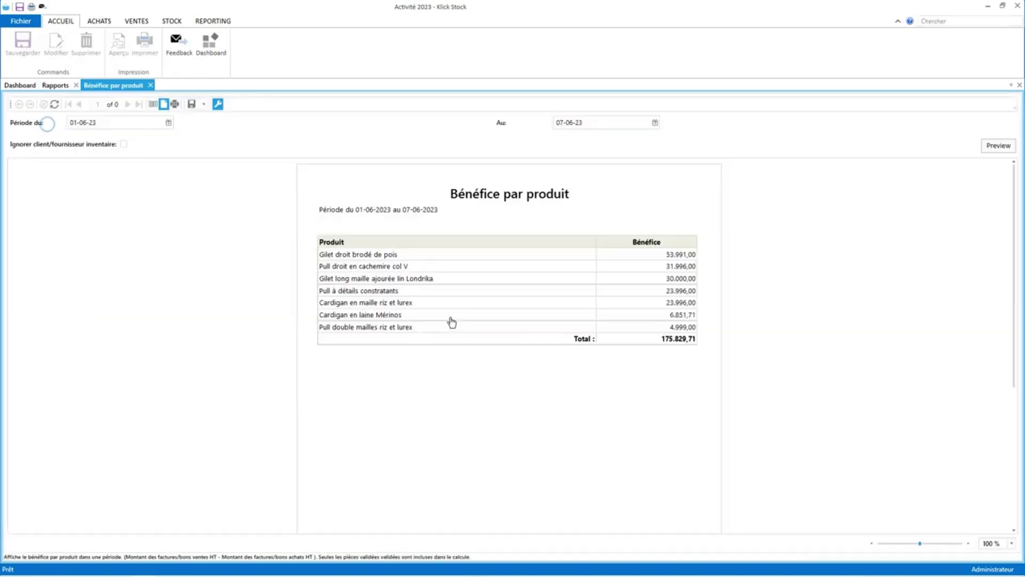
left_click(151, 85)
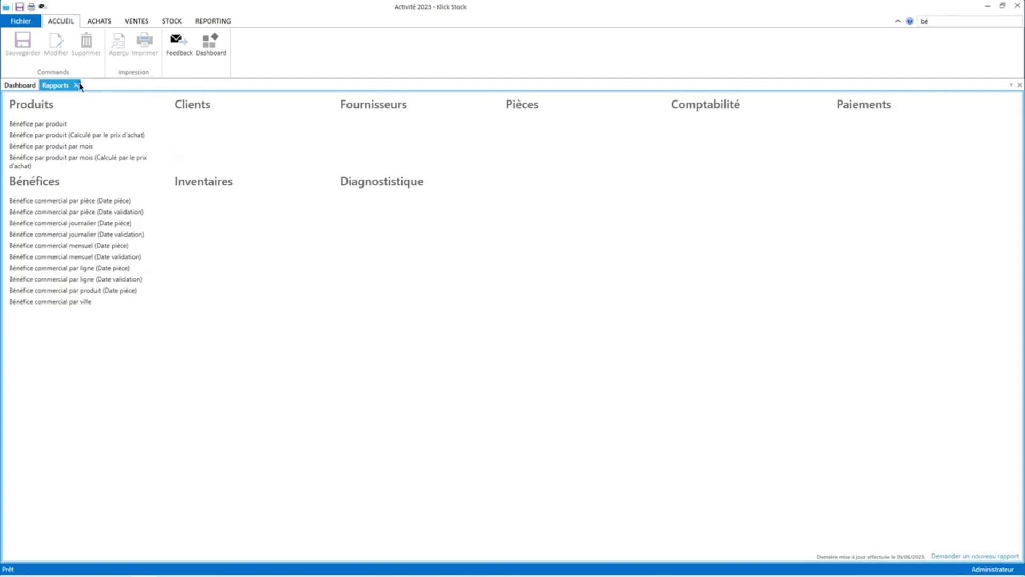
- Close the Rapports list, browse the Ventes sales dashboard charts, then close that dashboard
left_click(80, 84)
left_click(230, 21)
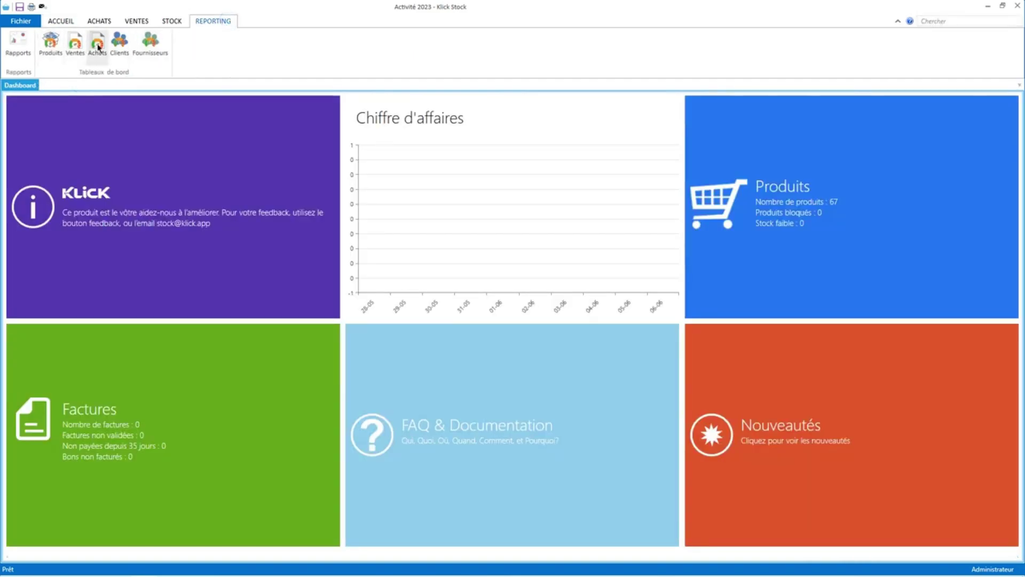
left_click(80, 47)
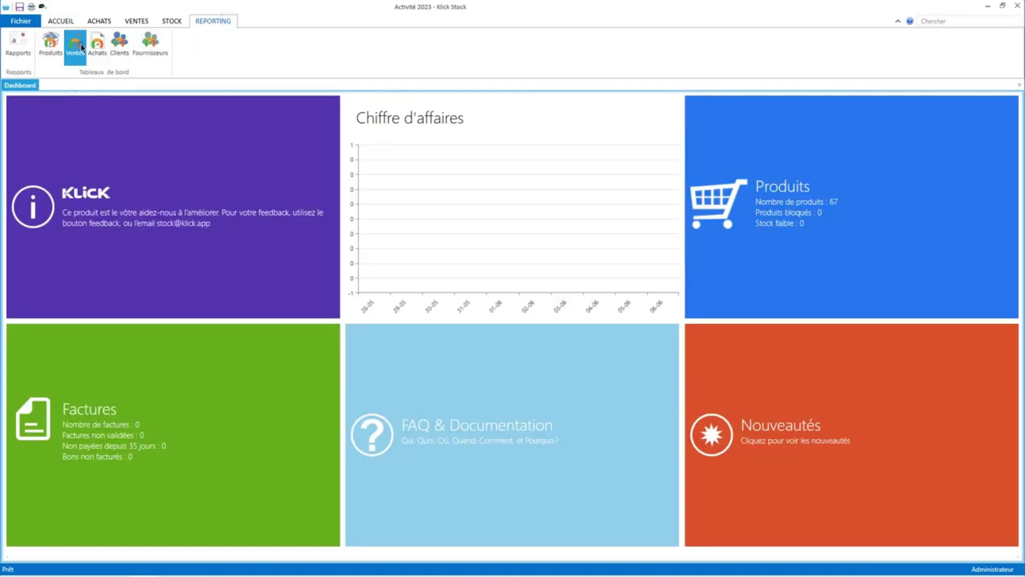
scroll(632, 335, "down", 3)
scroll(631, 335, "down", 3)
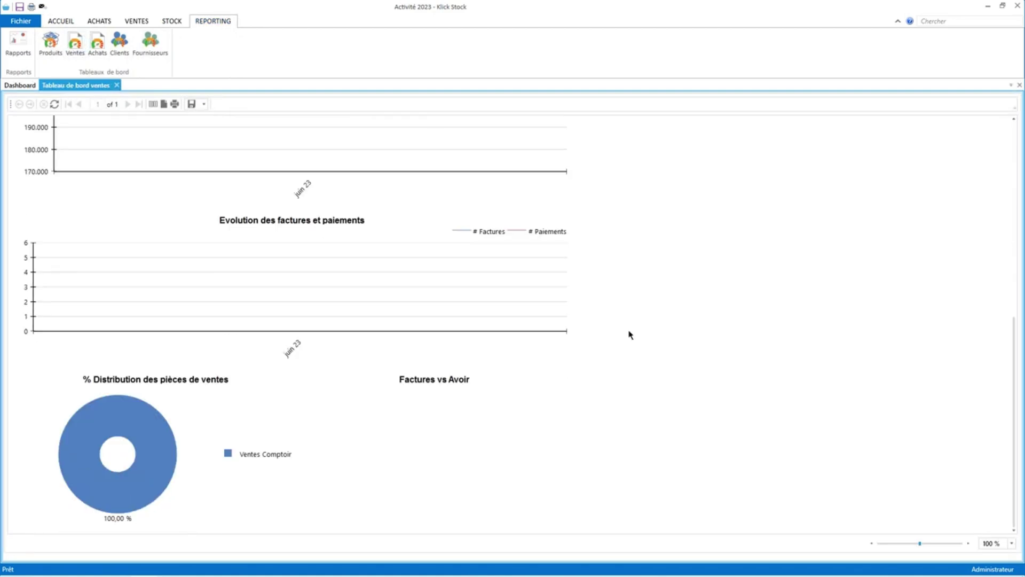
scroll(375, 243, "up", 8)
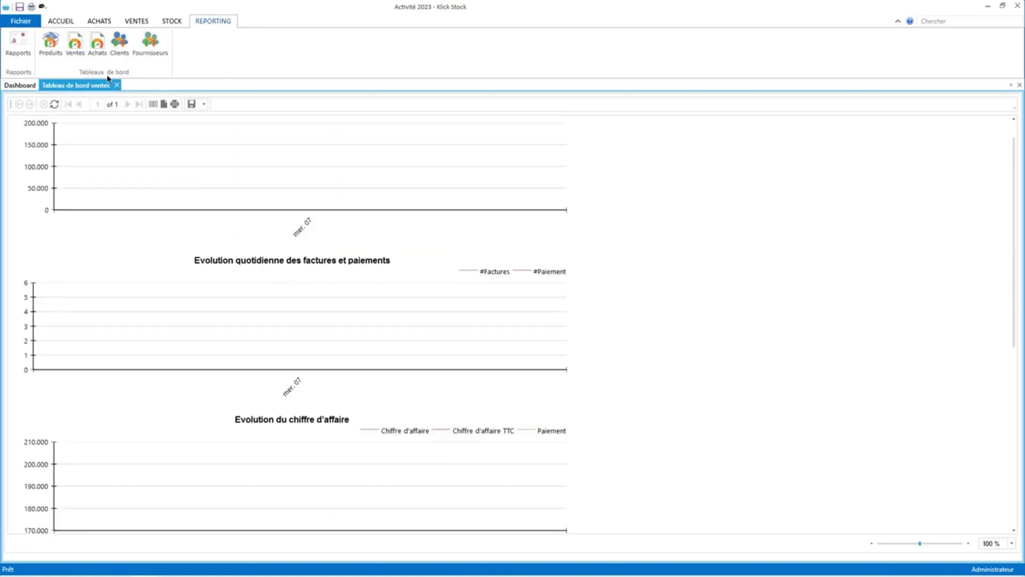
scroll(232, 257, "up", 1)
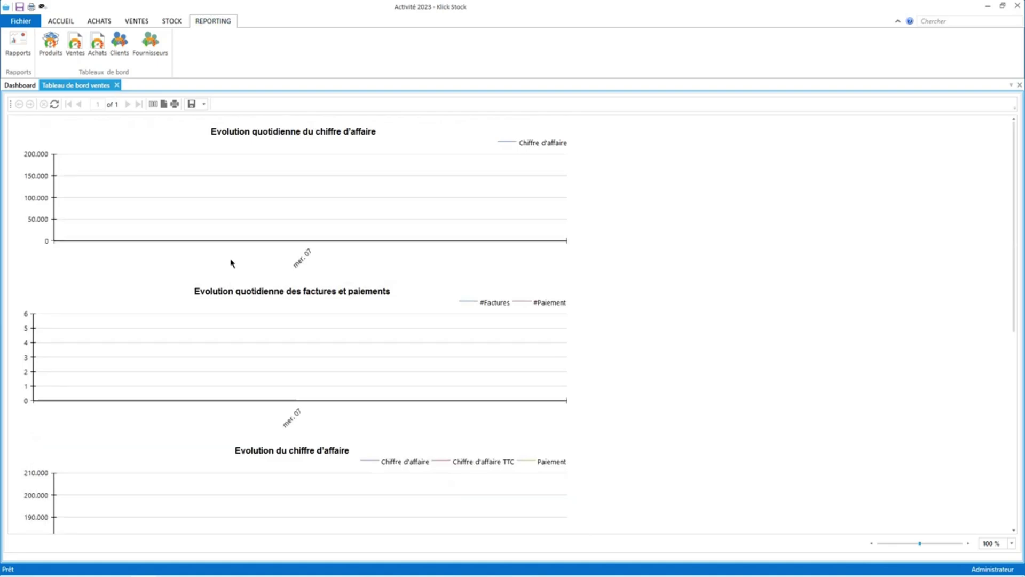
left_click(116, 85)
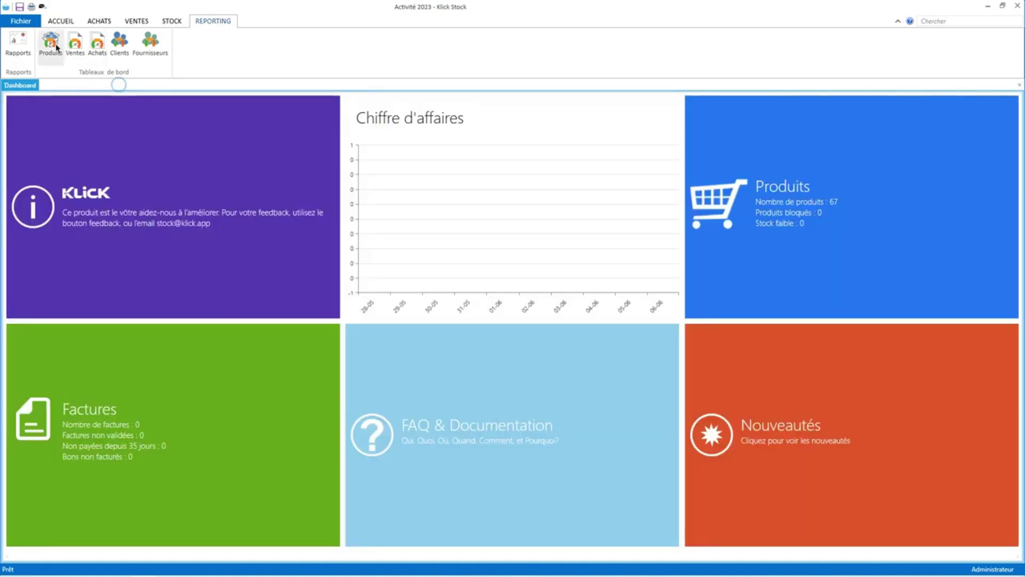
left_click(50, 43)
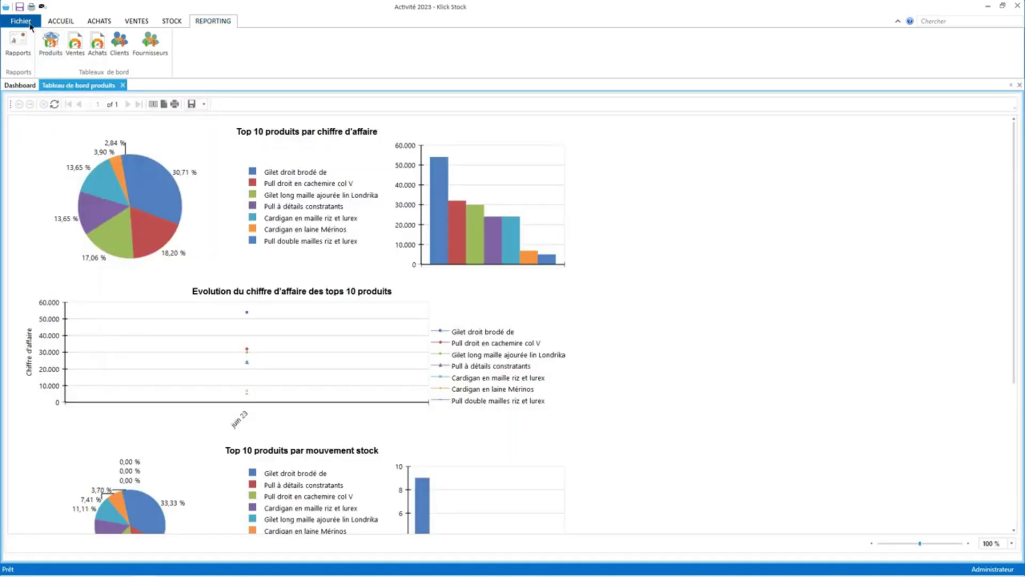
scroll(626, 327, "down", 7)
scroll(632, 329, "up", 8)
left_click(123, 86)
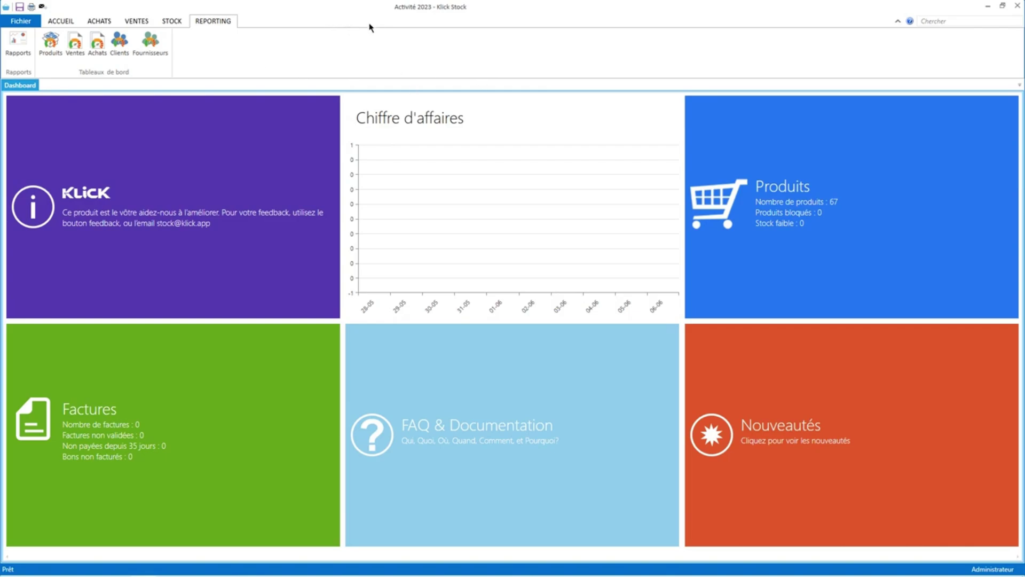
- Use Fichier > Changer mot de passe to enter, confirm and save a new account password
left_click(27, 24)
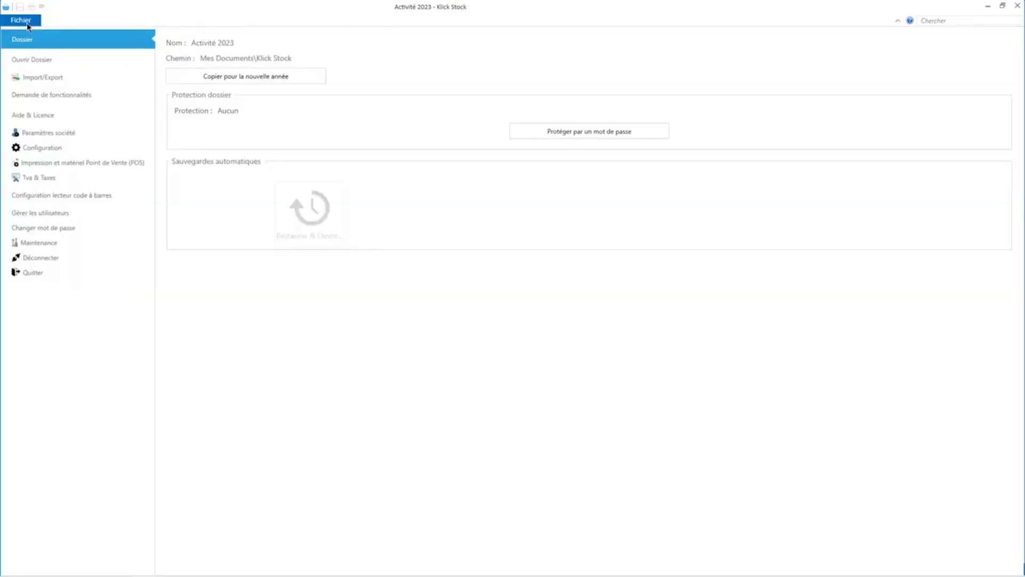
left_click(88, 231)
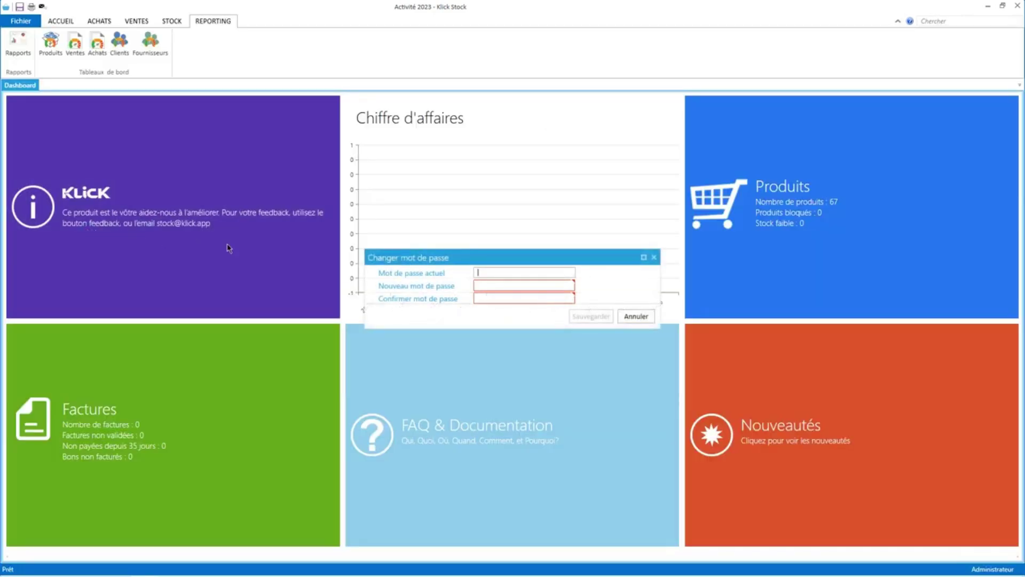
left_click(491, 284)
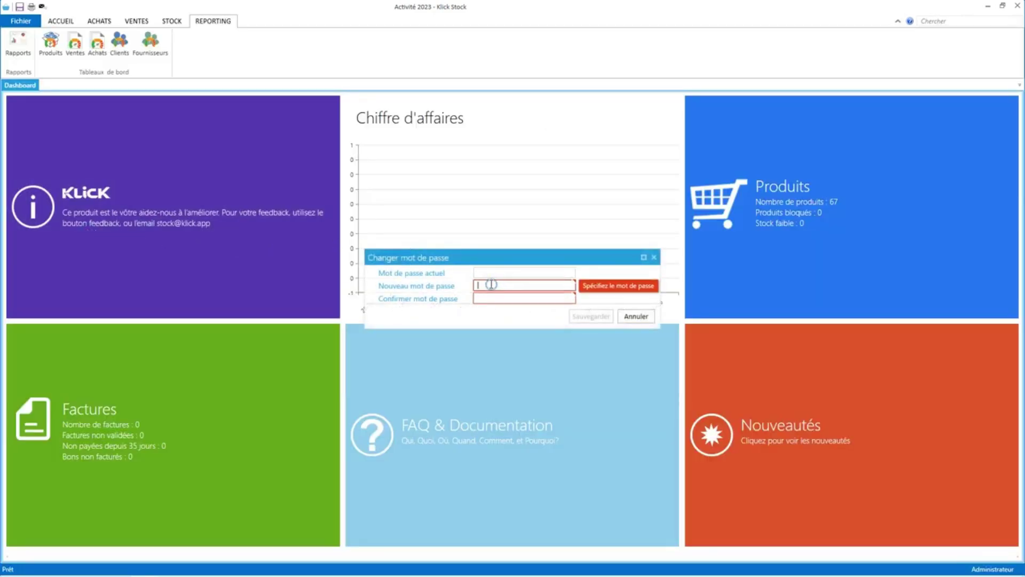
type("•")
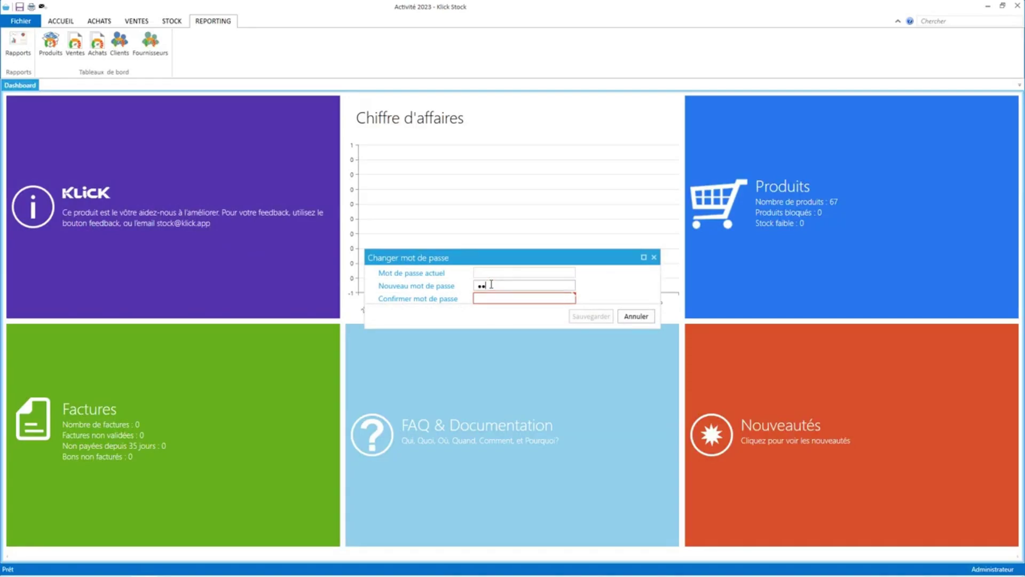
key("Tab")
type("•••")
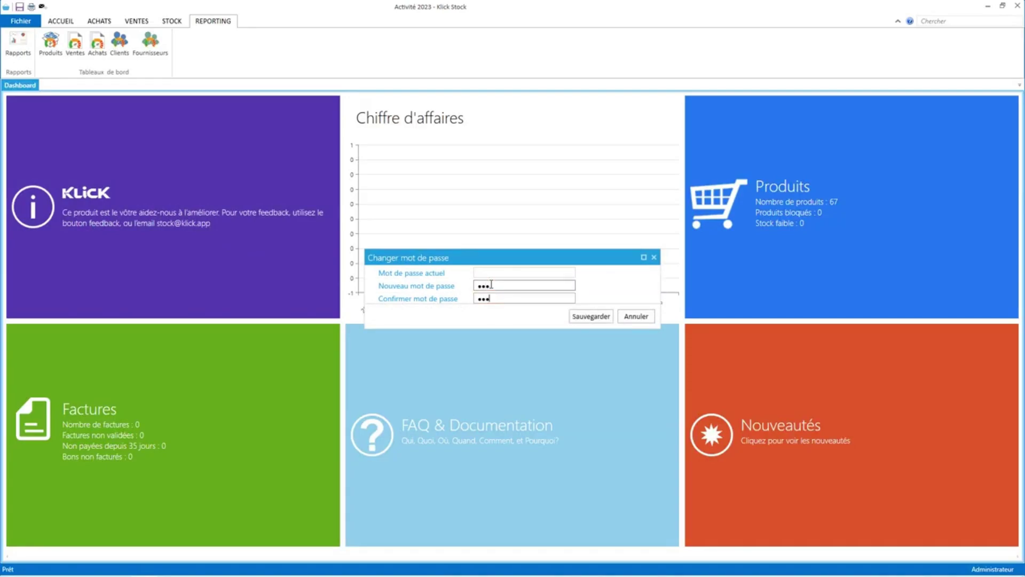
key("Return")
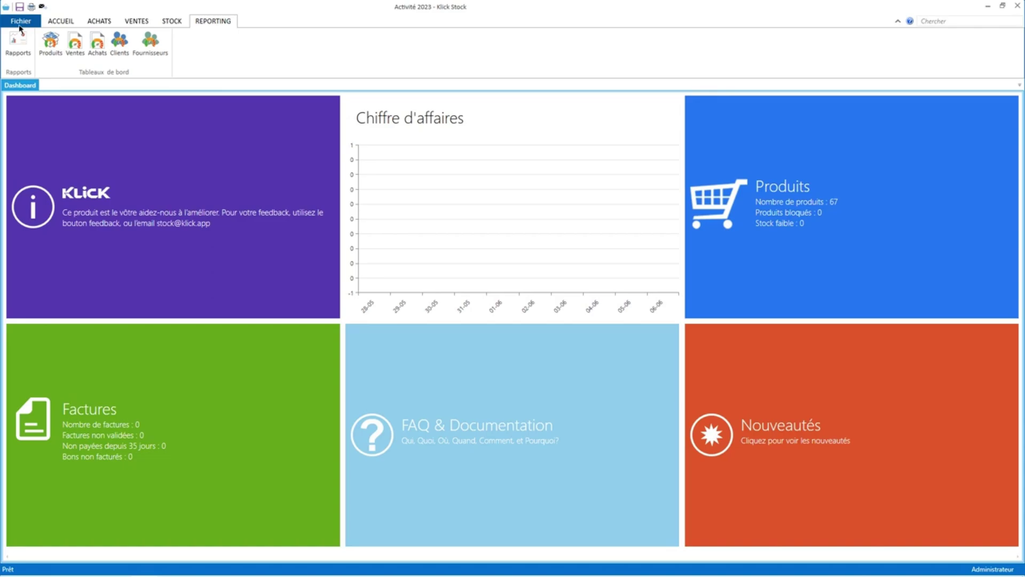
- Add a new user account with the user's full name and a confirmed password
left_click(20, 20)
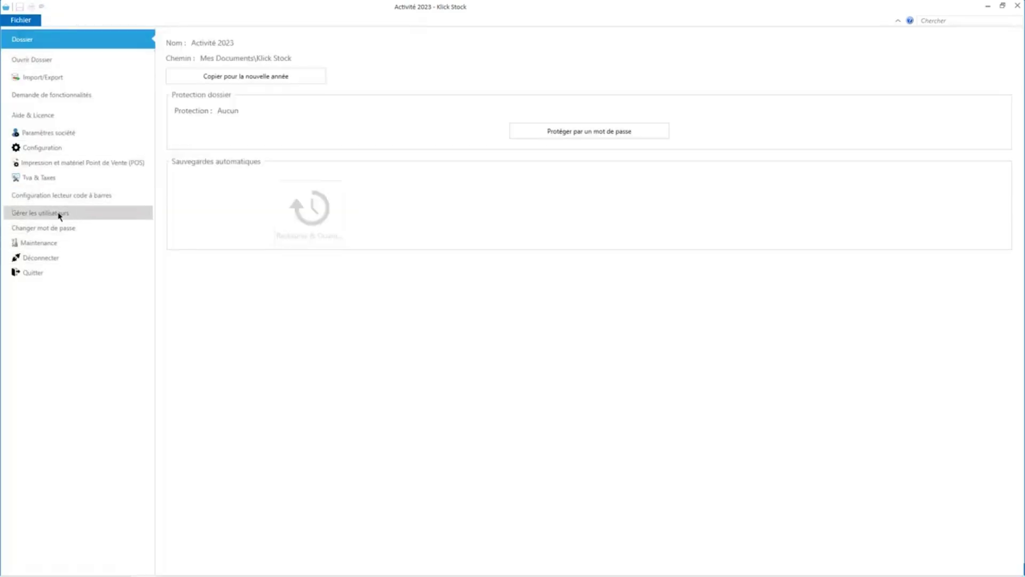
left_click(62, 214)
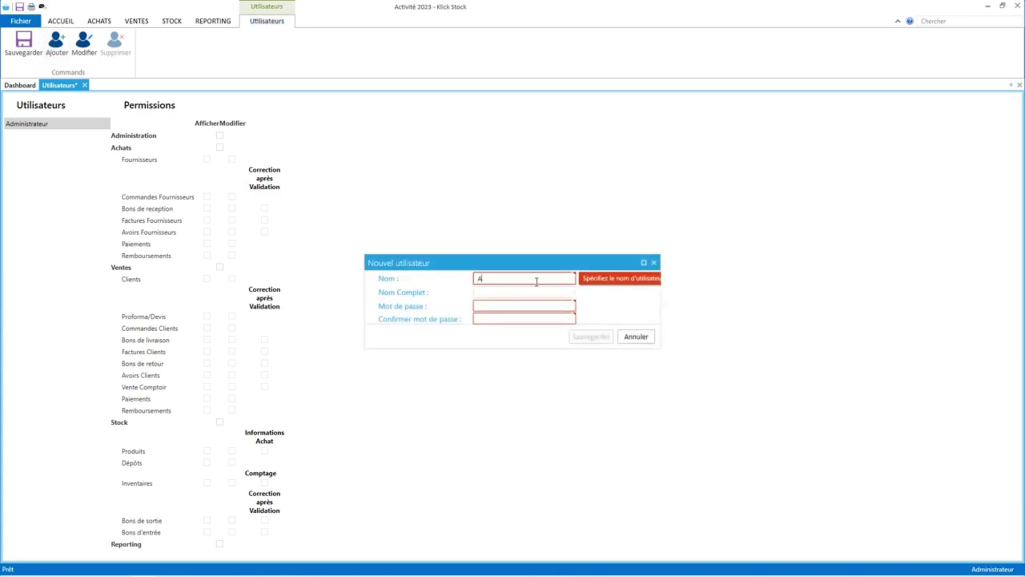
key("Tab")
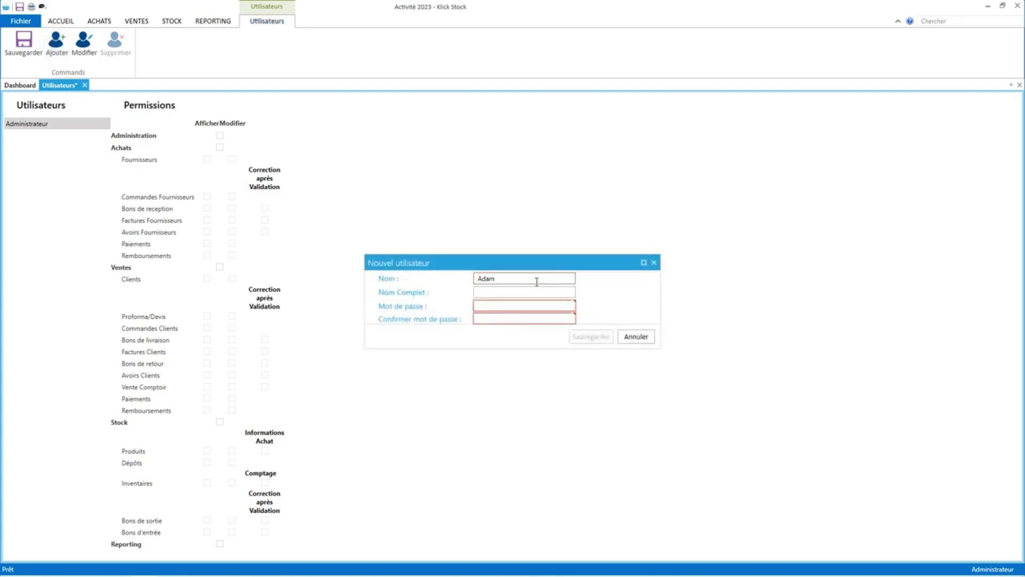
type("Adam")
key("Tab")
type("1")
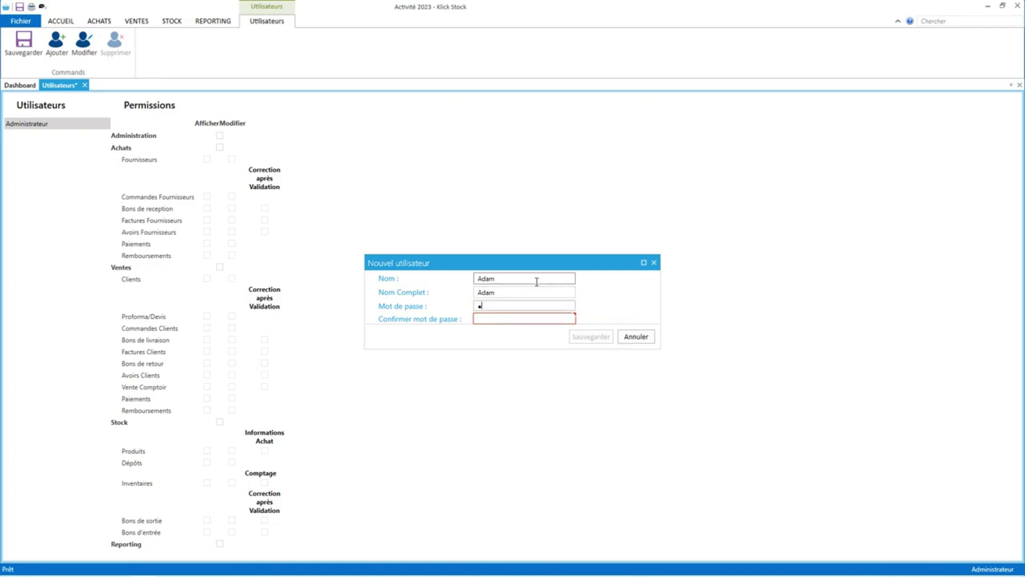
key("Tab")
type("123")
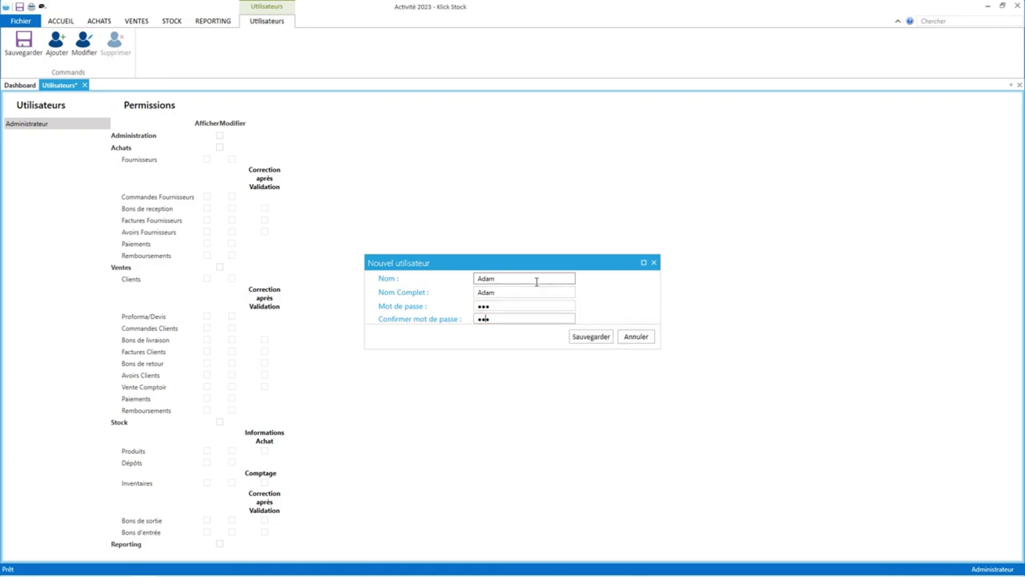
left_click(587, 339)
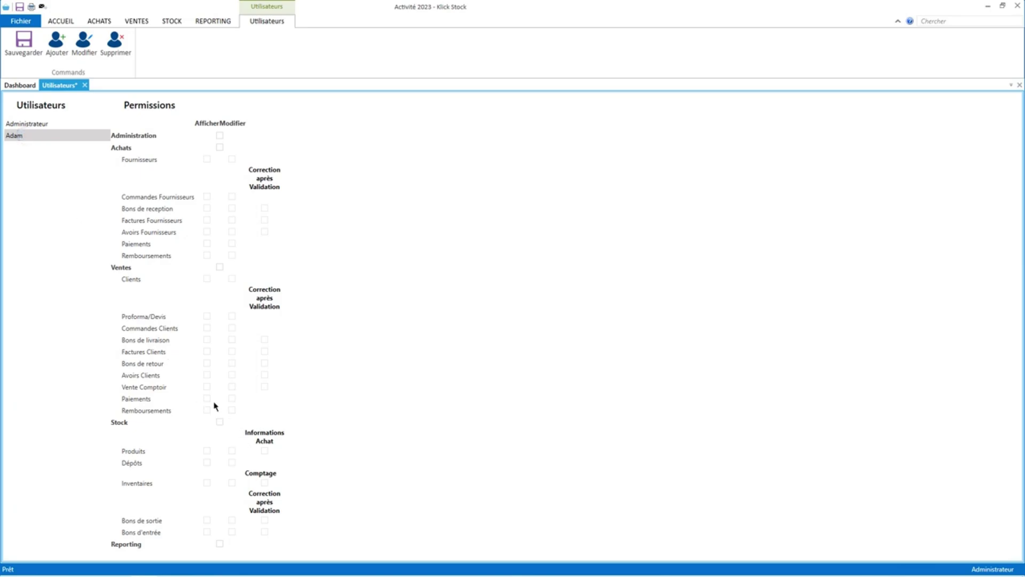
- Grant the new user Ventes access with only Vente Comptoir Afficher and Modifier permissions
left_click(219, 268)
left_click(207, 387)
left_click(232, 386)
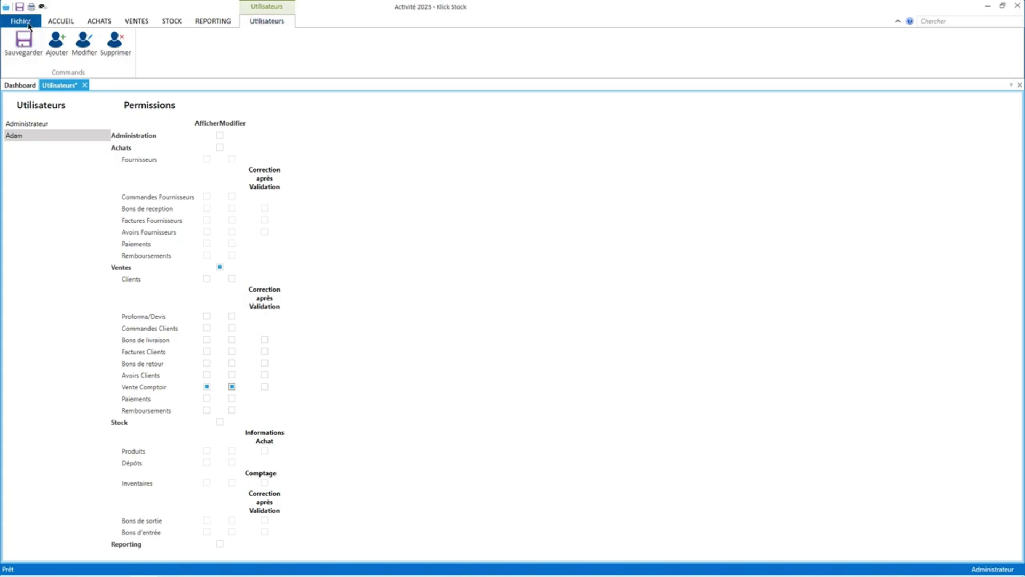
left_click(22, 22)
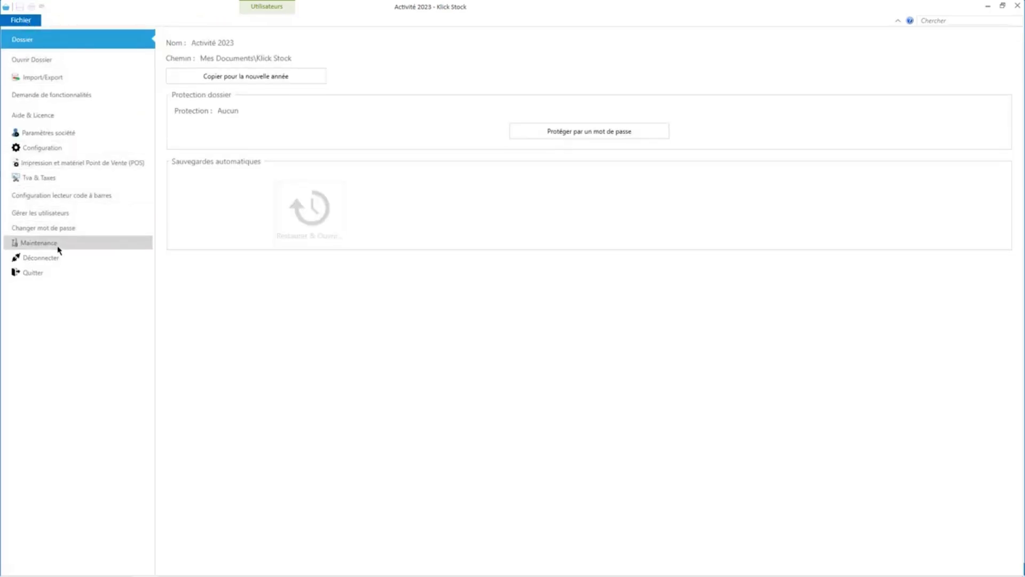
- Log out and sign into Activité 2023 with the new restricted user's name and password
left_click(48, 257)
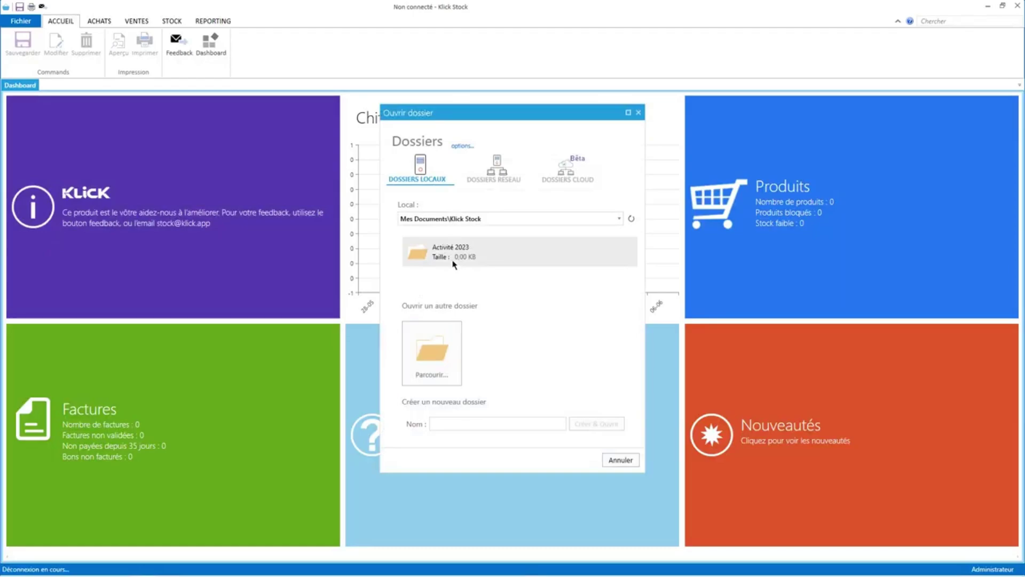
left_click(454, 256)
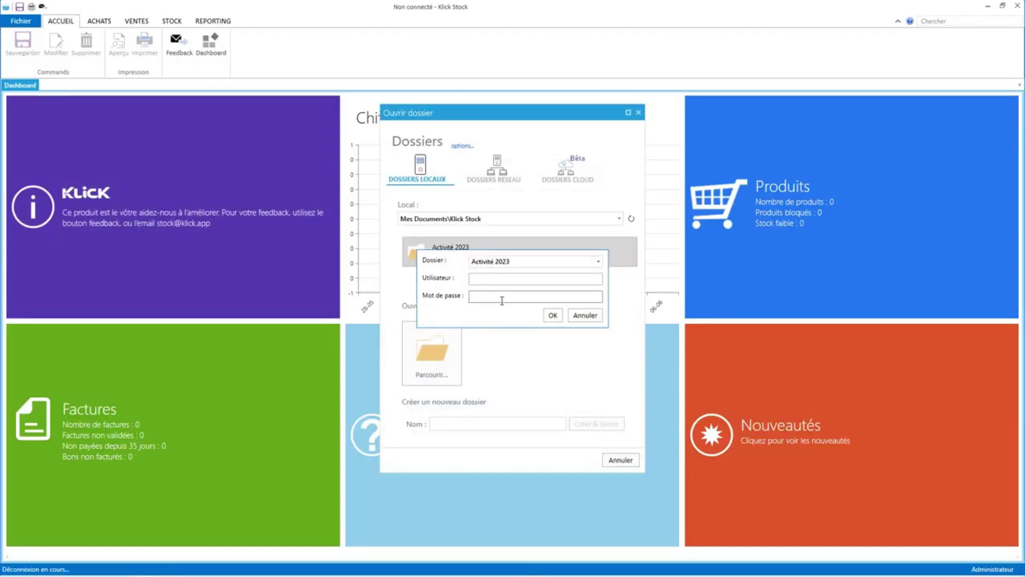
type("AD")
left_click(502, 300)
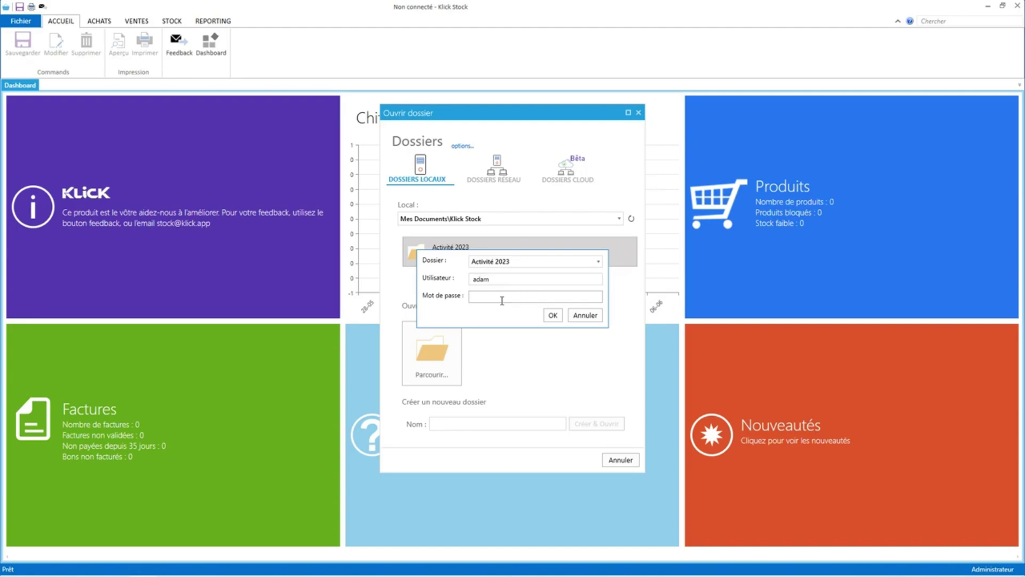
key("Return")
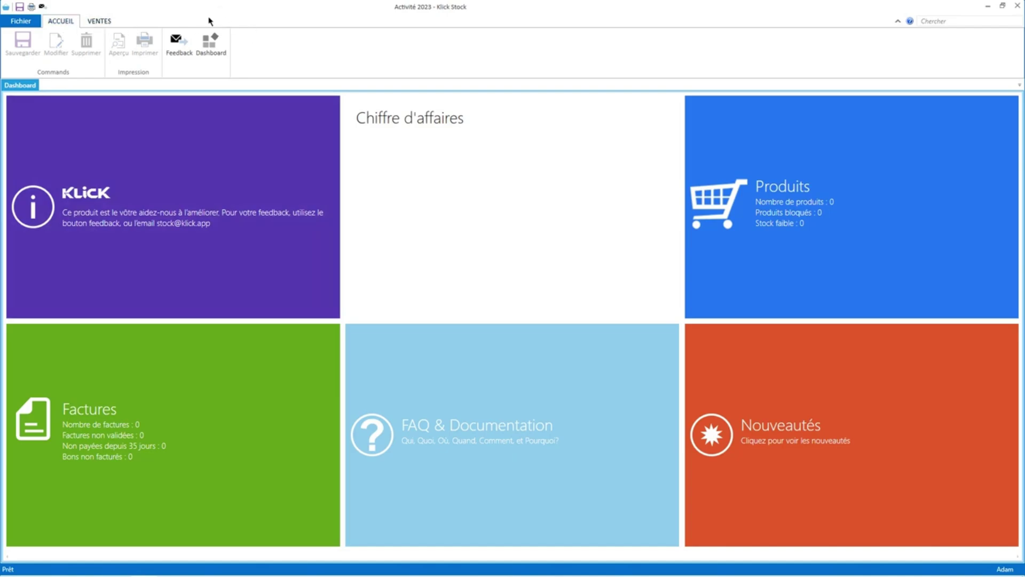
- Start a new Vente Comptoir sale, add article code 0000269 and inspect ART0001's details
left_click(101, 20)
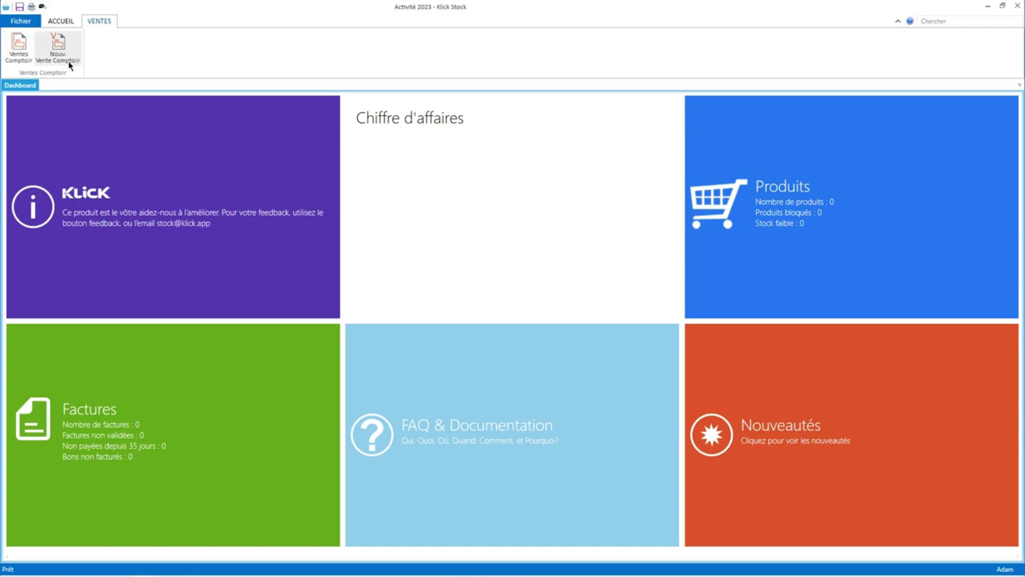
left_click(58, 46)
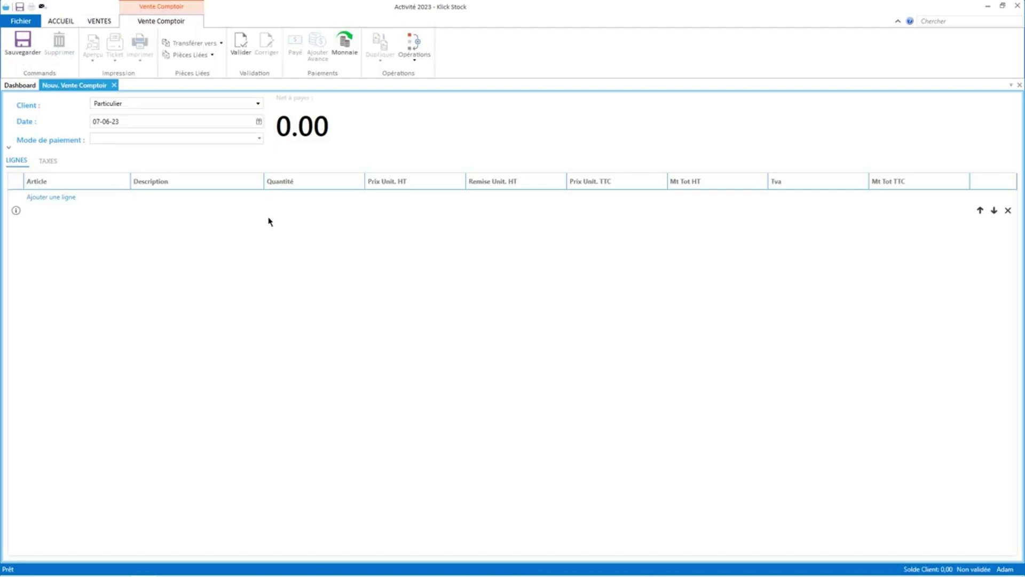
type("0000269")
key("Return")
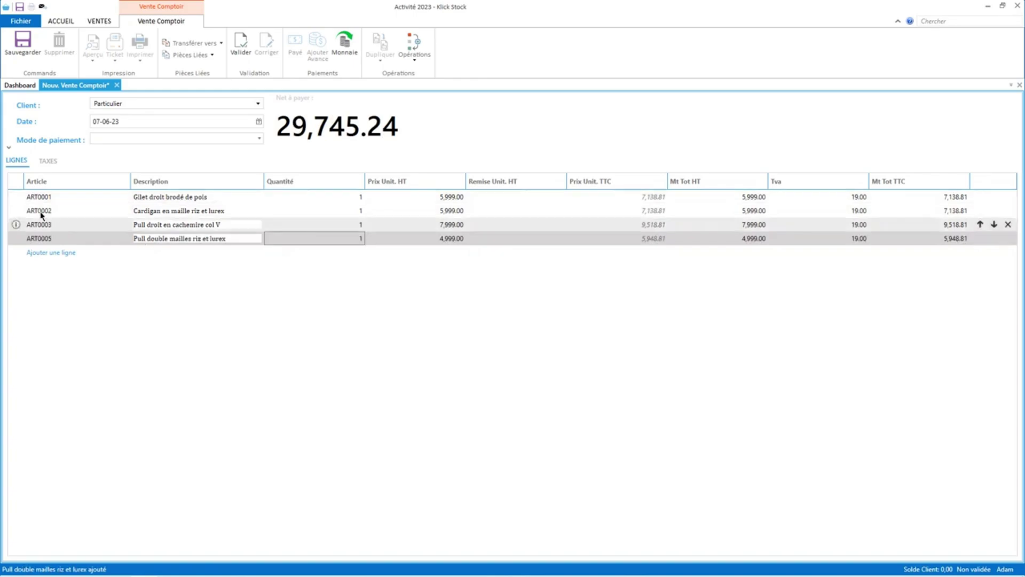
left_click(16, 197)
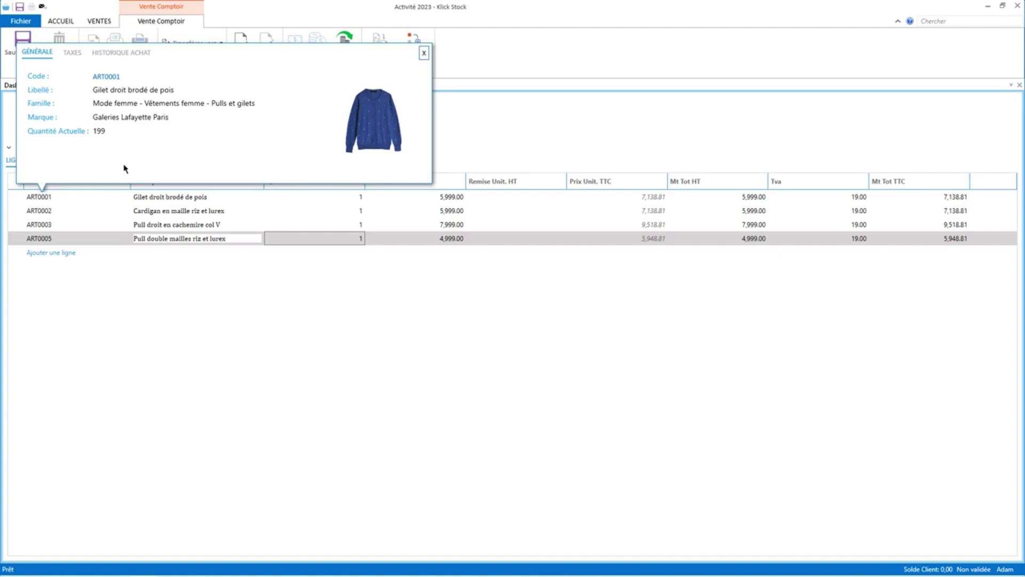
left_click(106, 78)
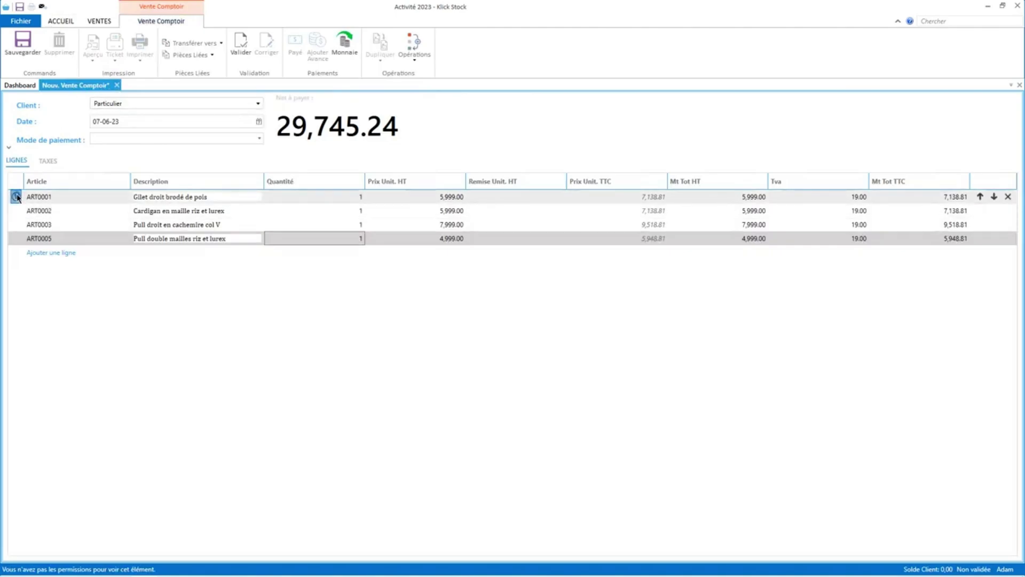
left_click(20, 196)
left_click(107, 78)
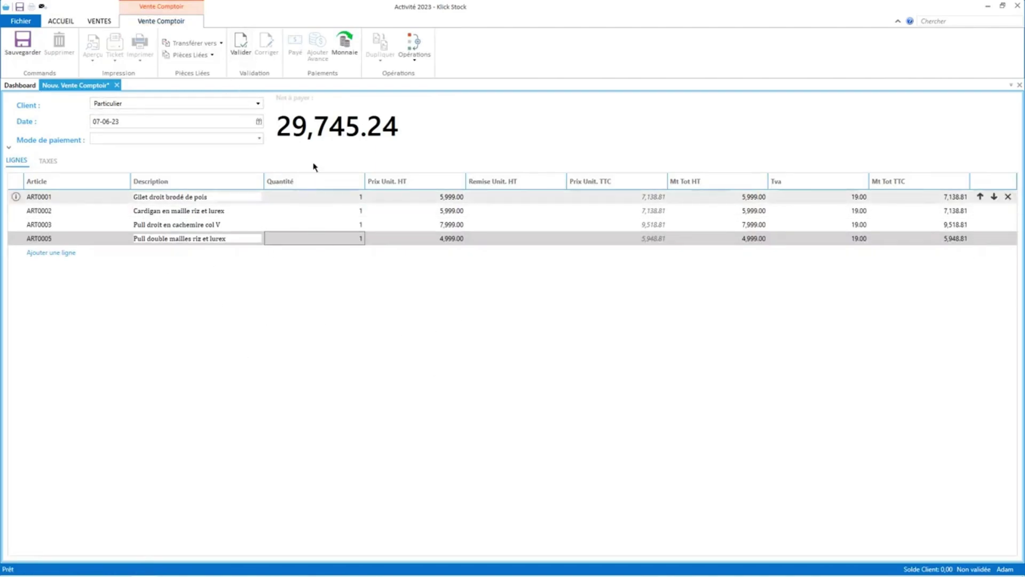
- Validate the sale with 30000 paid, then discard the new blank sale form unsaved
left_click(247, 53)
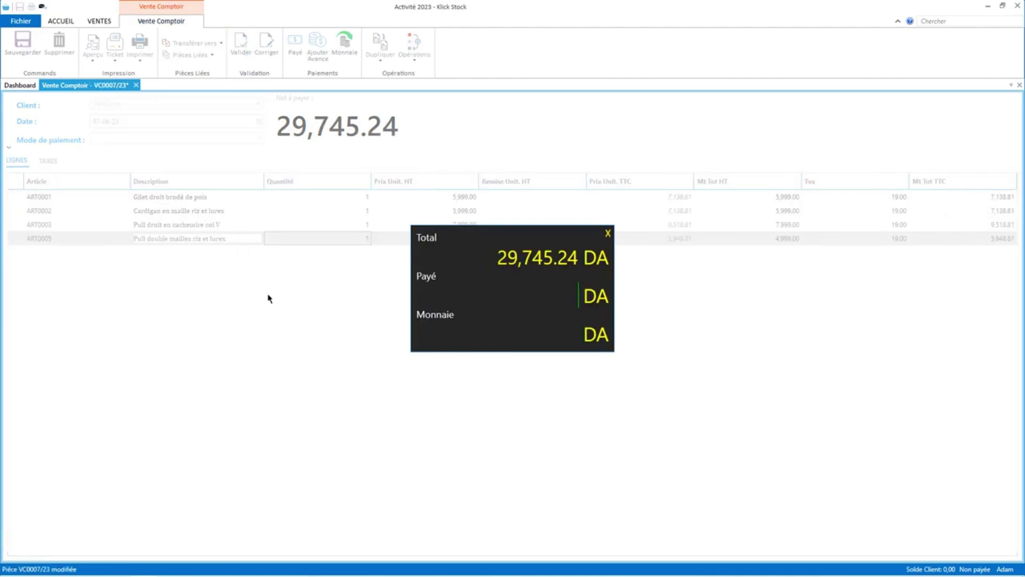
type("30000")
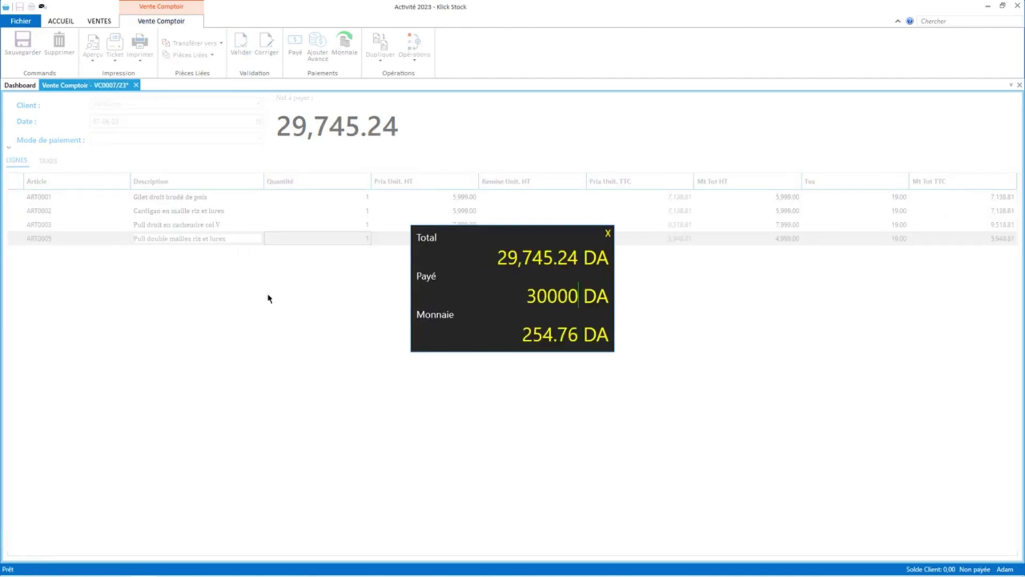
key("Return")
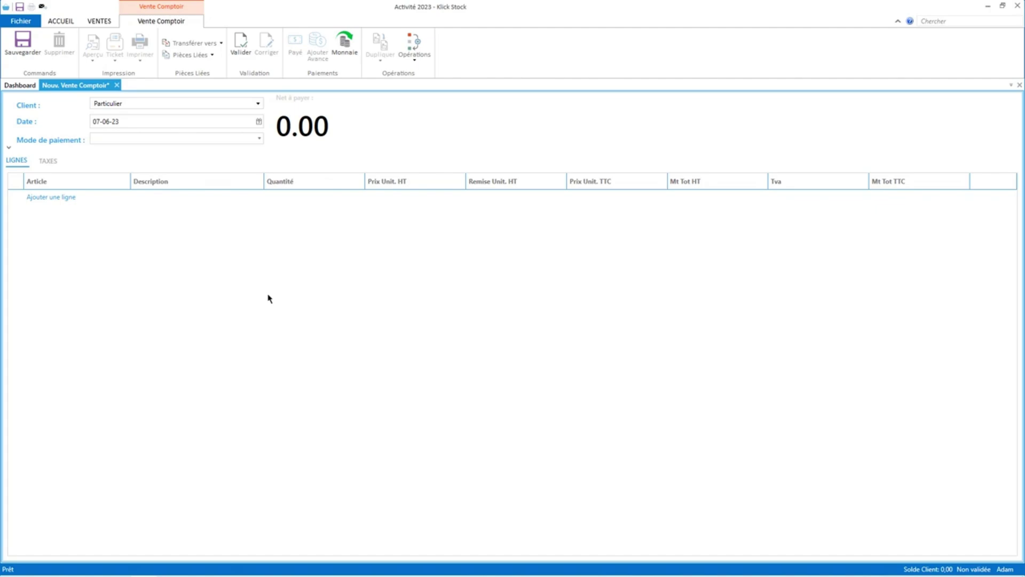
left_click(116, 85)
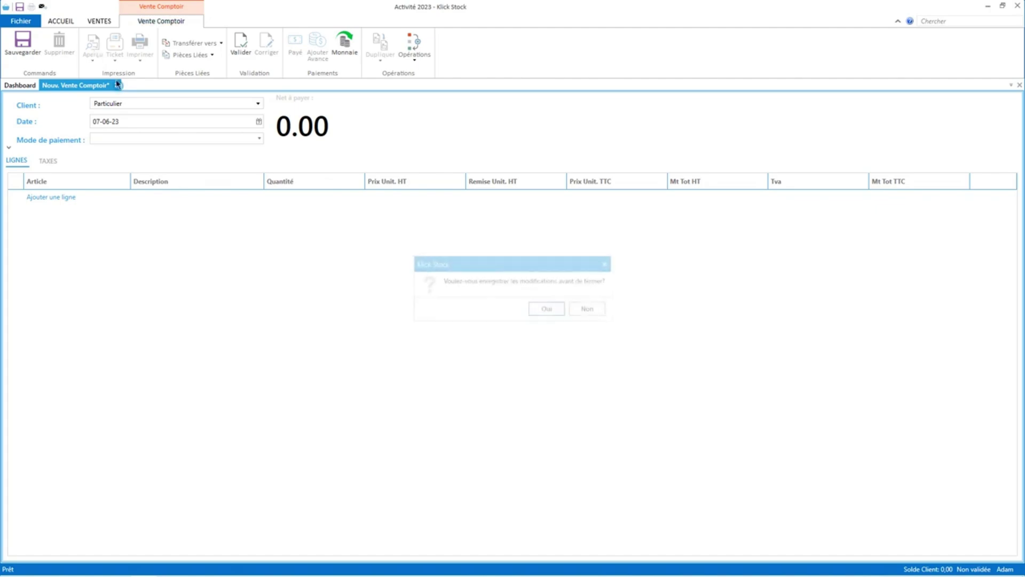
left_click(592, 314)
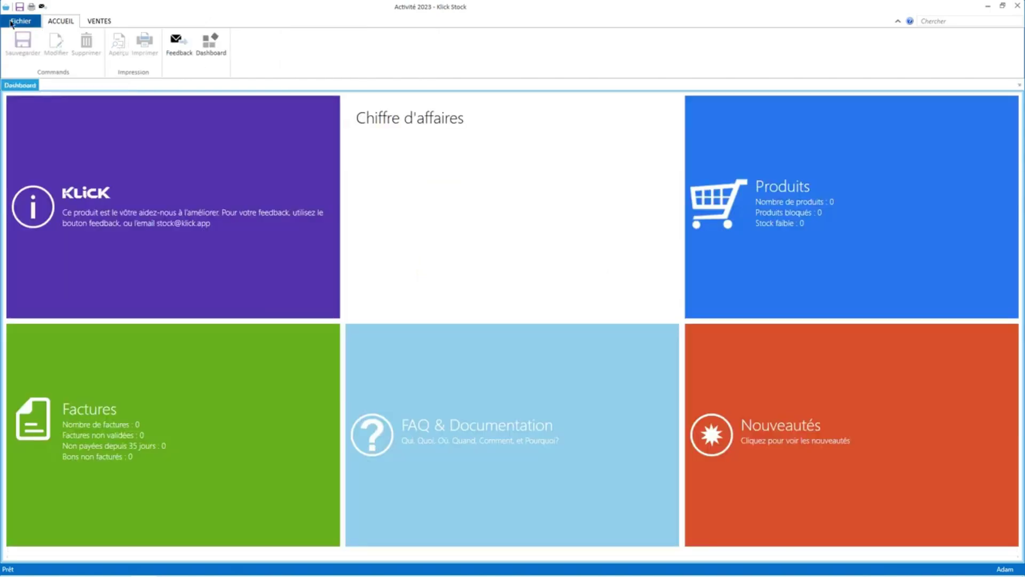
- Log out and sign back into Activité 2023 as administrator, then open the Fichier page
left_click(21, 20)
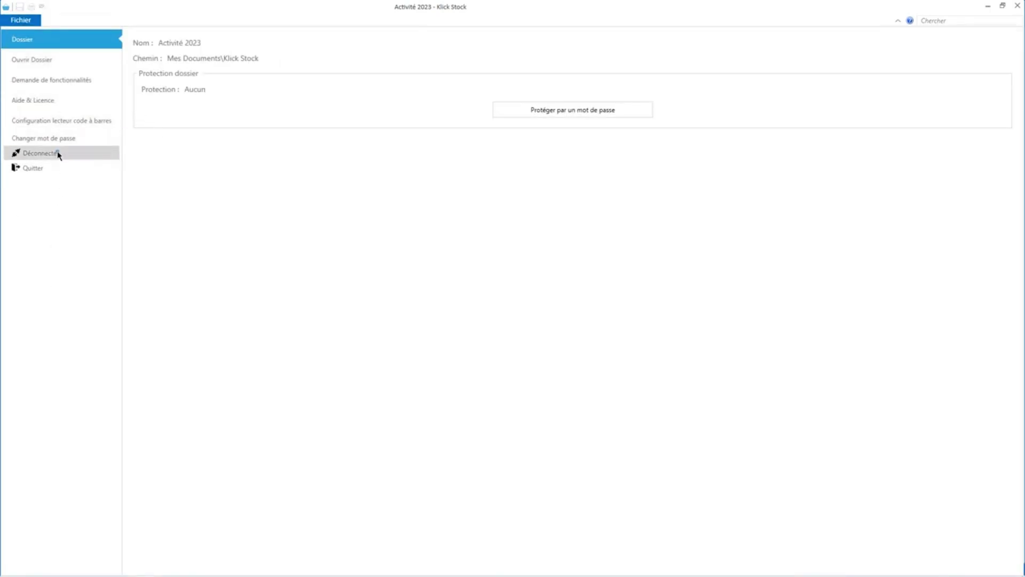
left_click(57, 154)
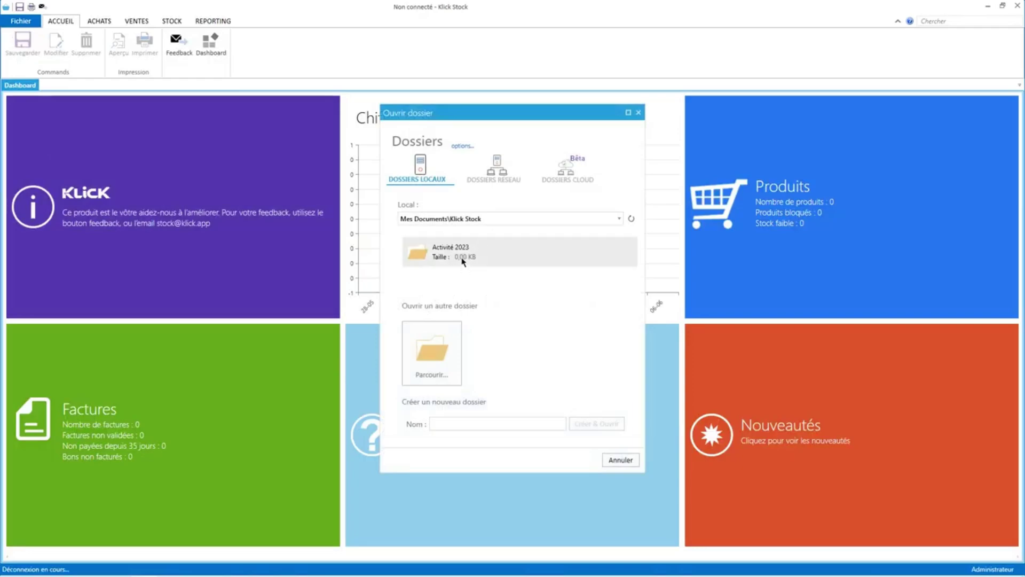
left_click(463, 261)
type("a")
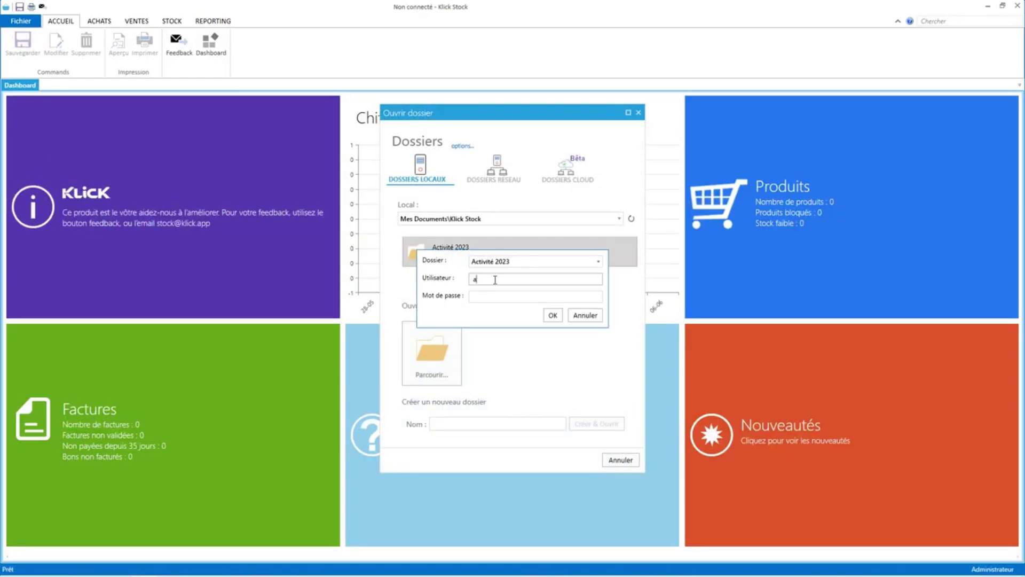
type("dmin")
key("Tab")
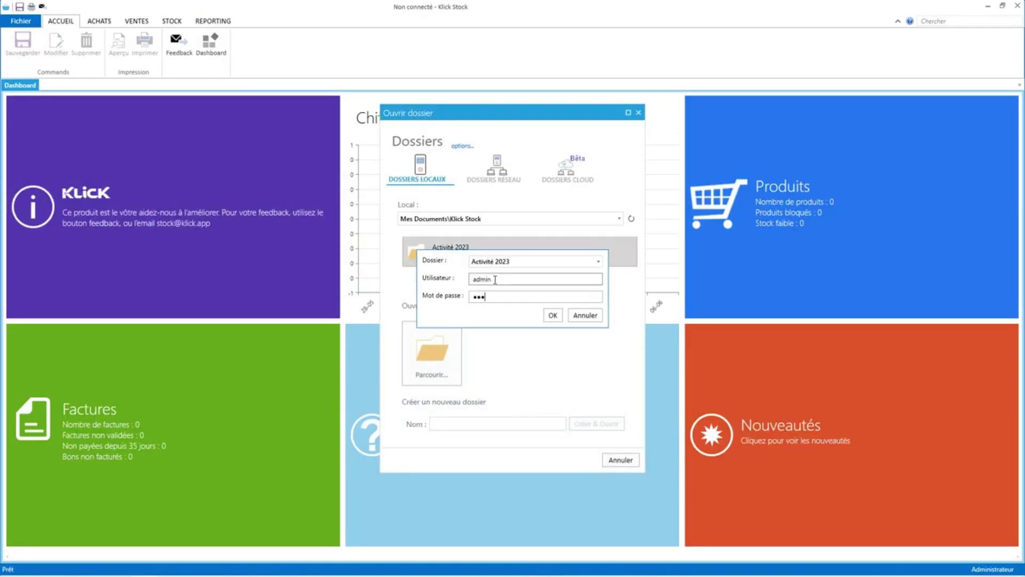
key("Return")
left_click(20, 21)
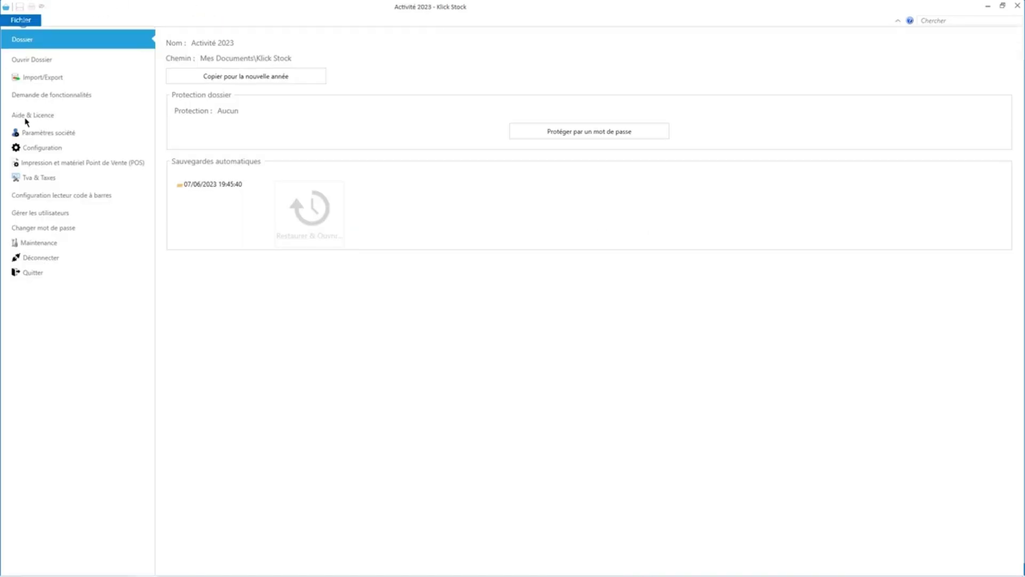
- Review the POS receipt-printer and COM1 cash-drawer settings, including the drawer-opening command, then close them
left_click(90, 164)
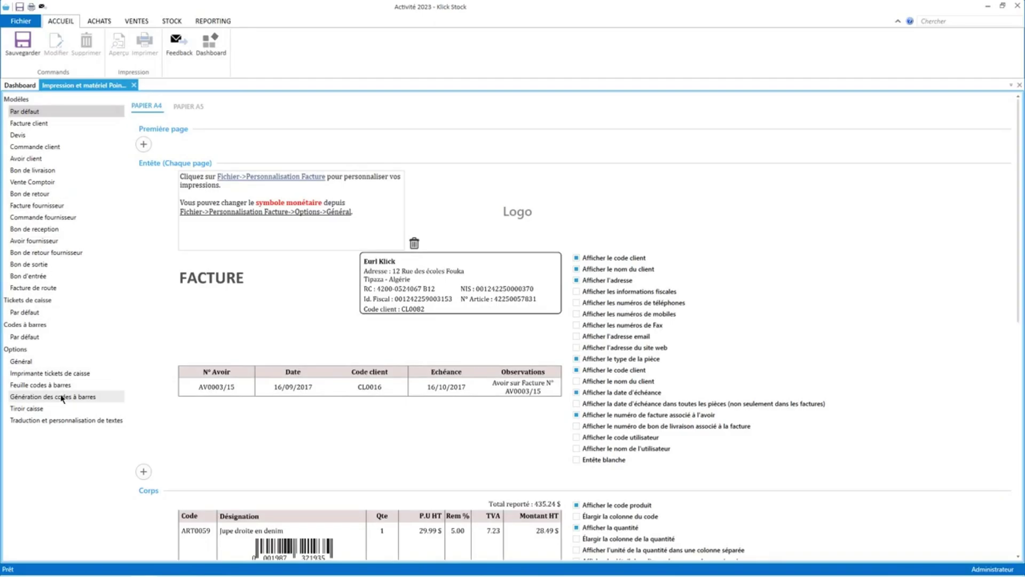
left_click(62, 374)
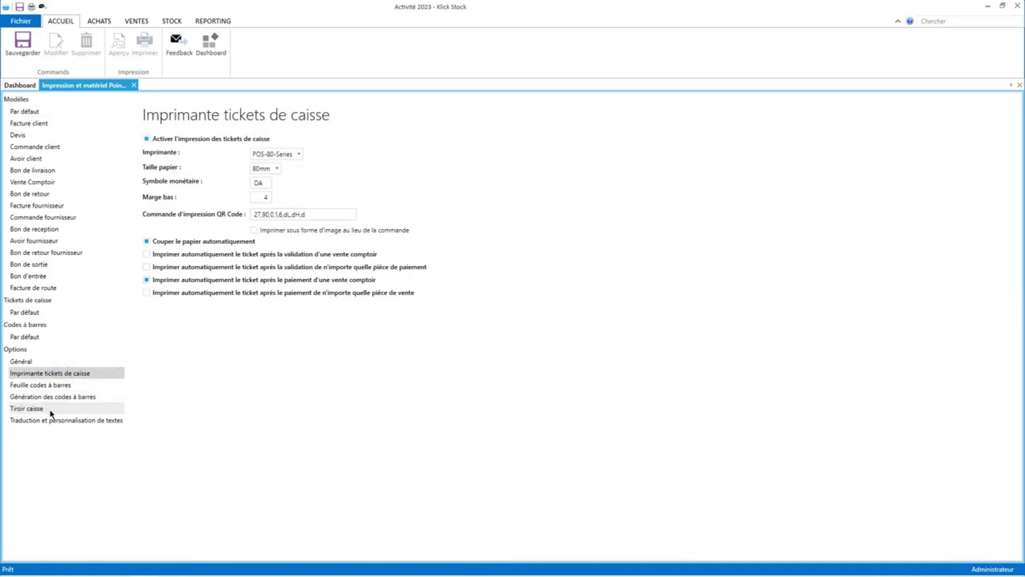
left_click(27, 408)
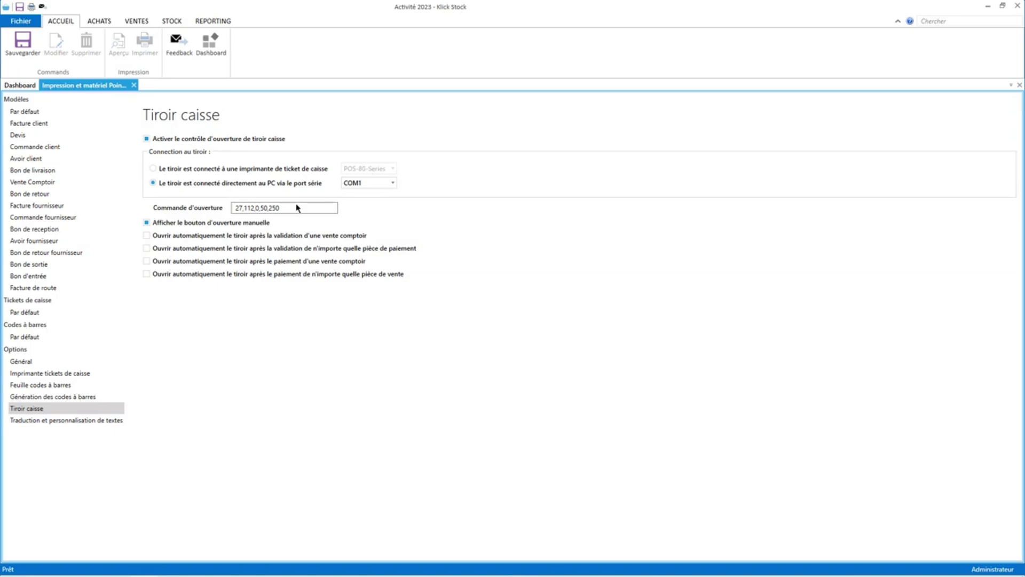
left_click_drag(308, 206, 213, 208)
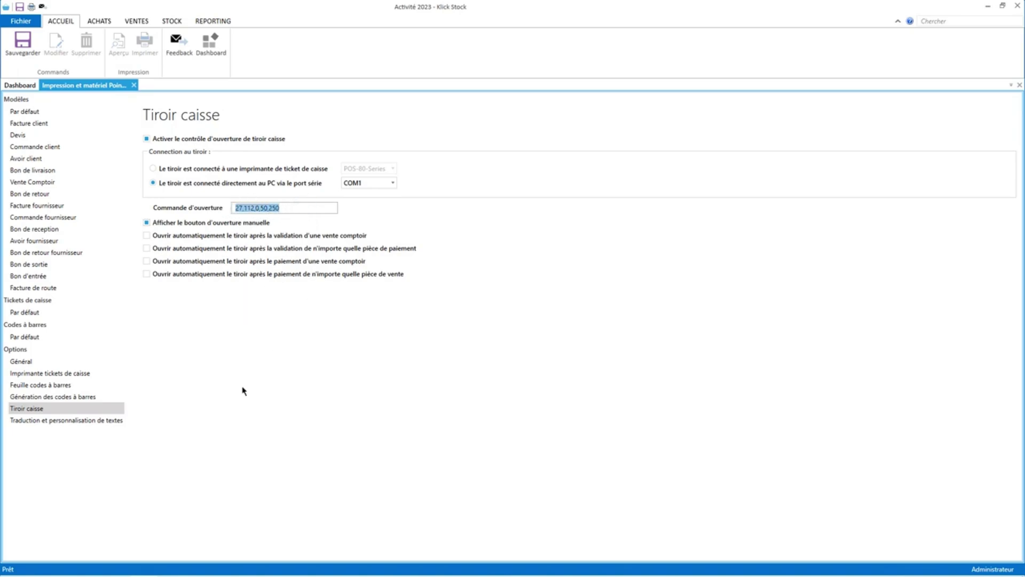
left_click(133, 85)
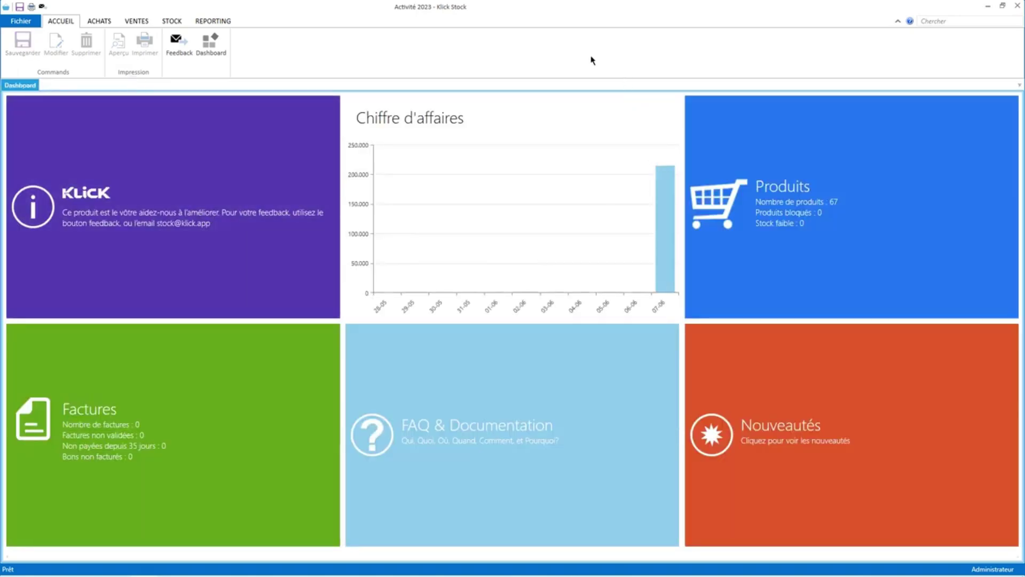